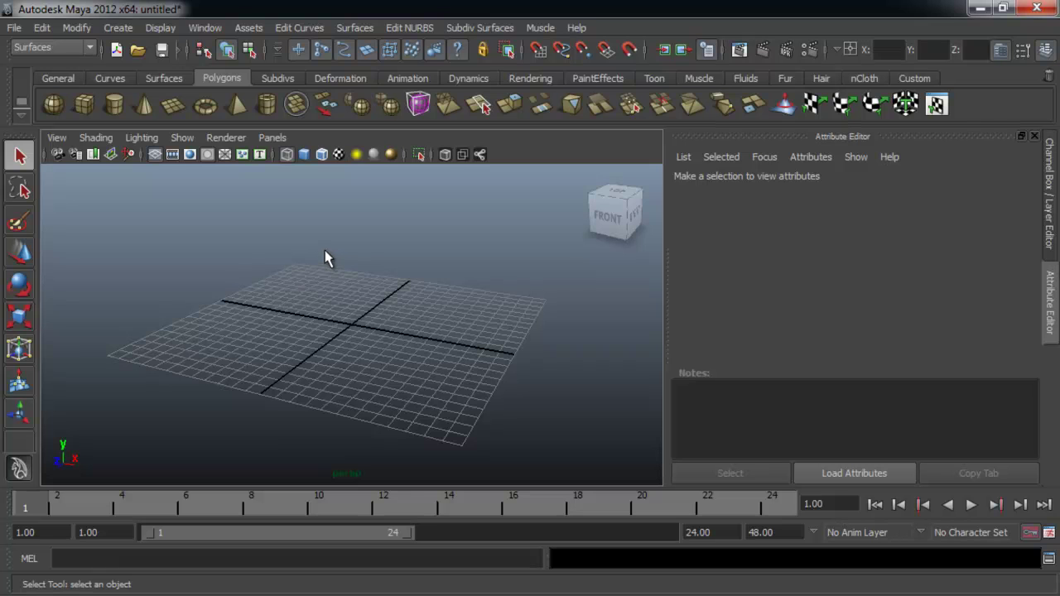
# Create a polygon plane at the origin and scale it uniformly until it extends beyond the grid
pyautogui.click(174, 110)
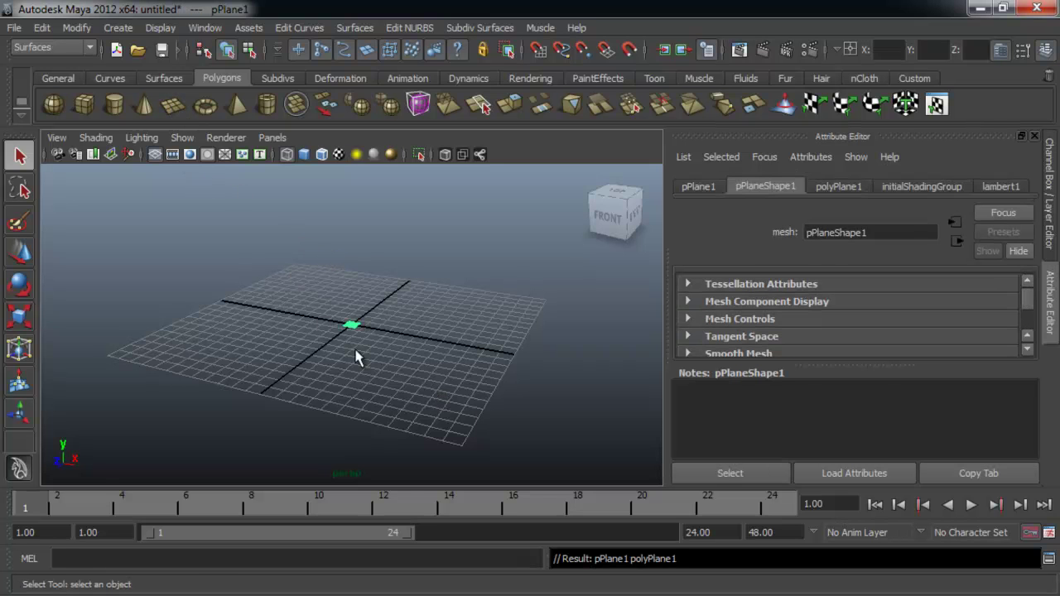
pyautogui.keyDown('alt'); pyautogui.moveTo(347, 322); pyautogui.dragTo(383, 352); pyautogui.keyUp('alt')
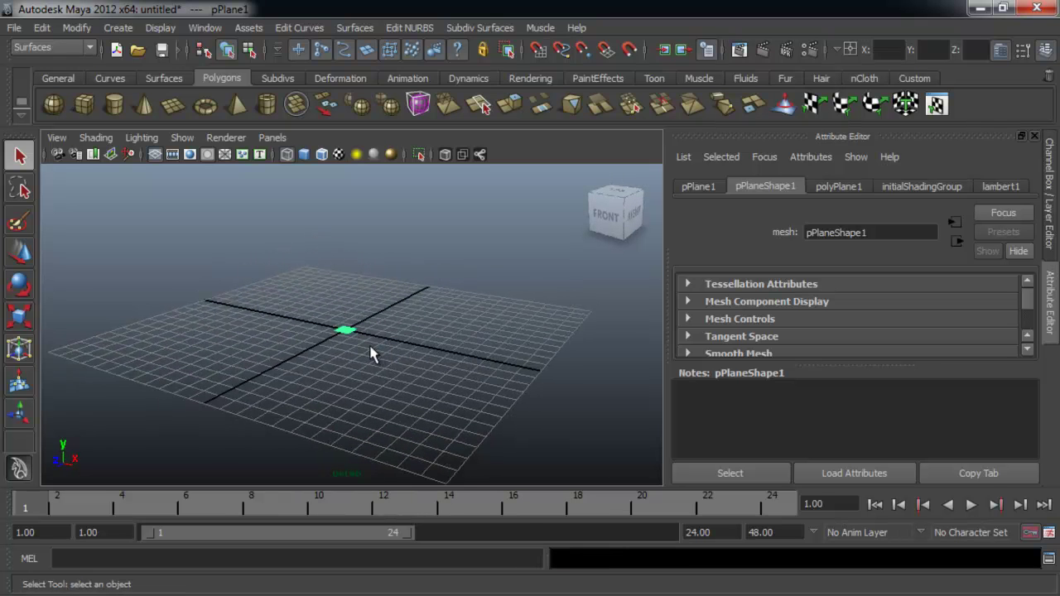
pyautogui.click(370, 406)
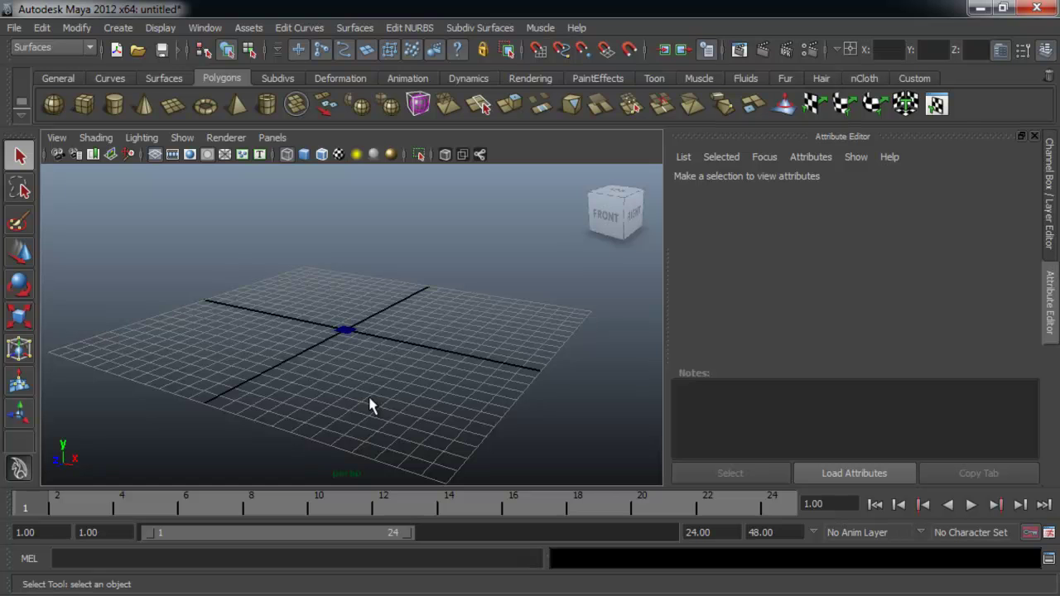
pyautogui.press('r')
pyautogui.click(349, 327)
pyautogui.moveTo(355, 329); pyautogui.dragTo(610, 271)
pyautogui.keyDown('alt'); pyautogui.moveTo(507, 279); pyautogui.dragTo(498, 369); pyautogui.keyUp('alt')
pyautogui.click(557, 375)
pyautogui.keyDown('alt'); pyautogui.moveTo(556, 374); pyautogui.dragTo(356, 320, button='right'); pyautogui.keyUp('alt')
pyautogui.click(355, 319)
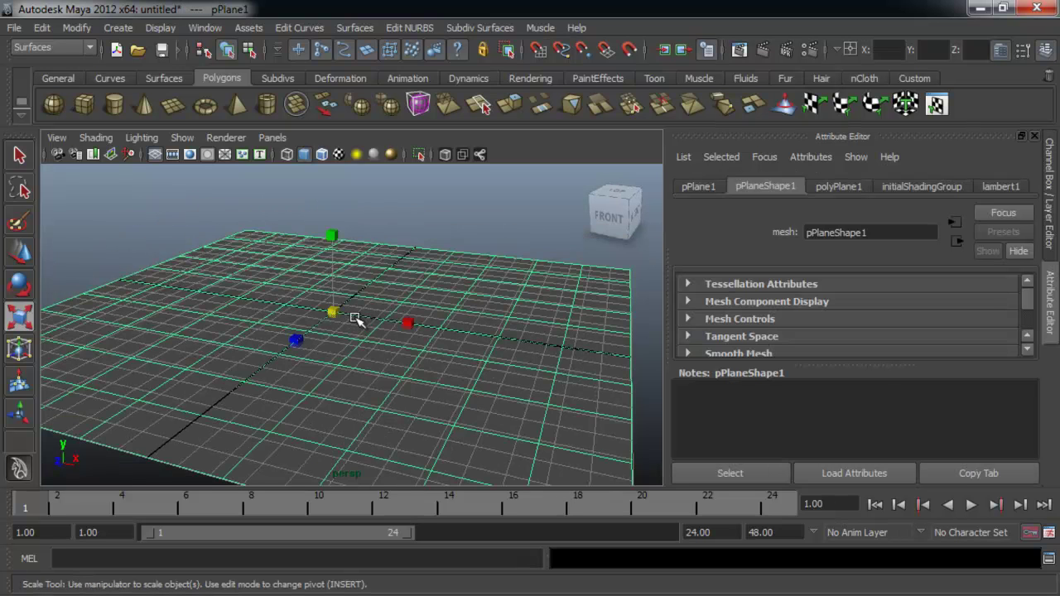
# Switch the perspective view to wireframe display and return it to smooth shading
pyautogui.press('3')
pyautogui.keyDown('alt'); pyautogui.moveTo(359, 319); pyautogui.dragTo(392, 343); pyautogui.keyUp('alt')
pyautogui.click(579, 314)
pyautogui.keyDown('alt'); pyautogui.moveTo(393, 343); pyautogui.dragTo(440, 377, button='right'); pyautogui.keyUp('alt')
pyautogui.keyDown('alt'); pyautogui.moveTo(440, 377); pyautogui.dragTo(471, 279); pyautogui.keyUp('alt')
pyautogui.press('r')
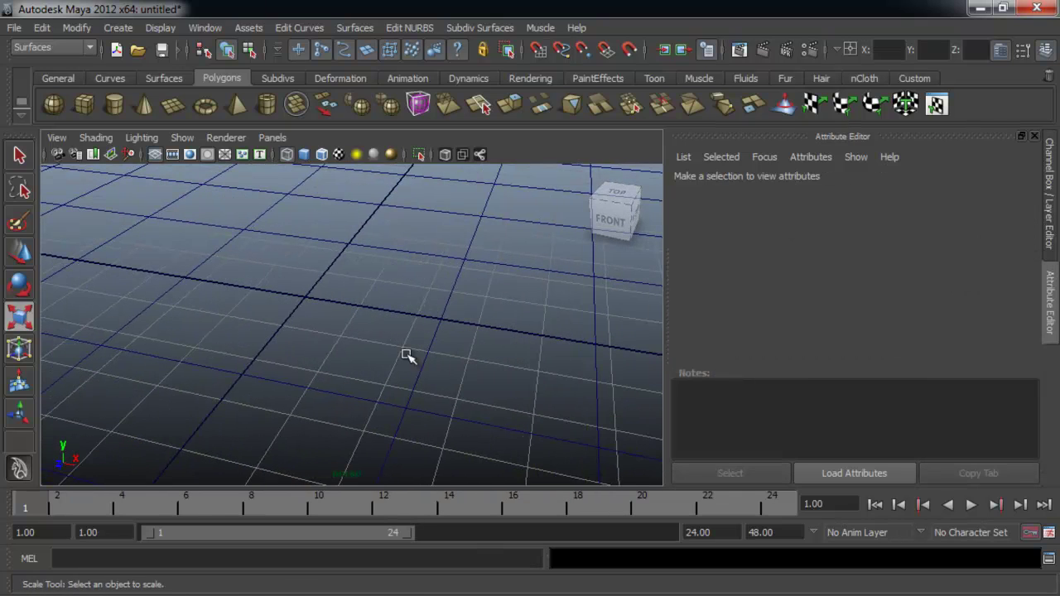
pyautogui.moveTo(593, 386)
pyautogui.keyDown('alt'); pyautogui.mouseDown(button='right')
pyautogui.moveTo(362, 372)
pyautogui.moveTo(398, 362)
pyautogui.mouseUp(button='right'); pyautogui.keyUp('alt')
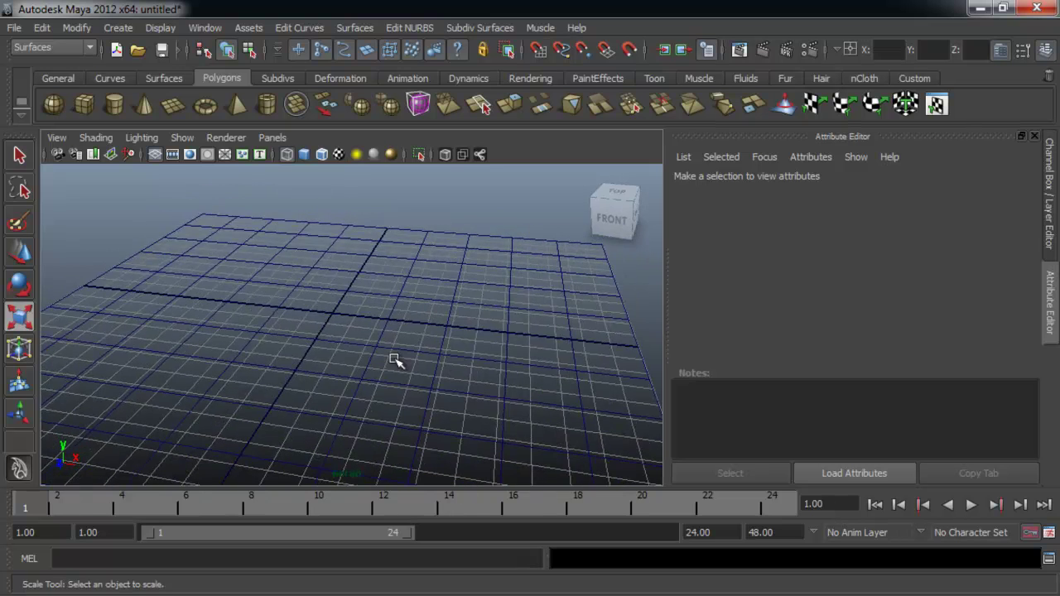
pyautogui.press('5')
pyautogui.keyDown('alt'); pyautogui.moveTo(485, 386); pyautogui.dragTo(339, 359, button='right'); pyautogui.keyUp('alt')
pyautogui.keyDown('alt'); pyautogui.moveTo(340, 359); pyautogui.dragTo(386, 362); pyautogui.keyUp('alt')
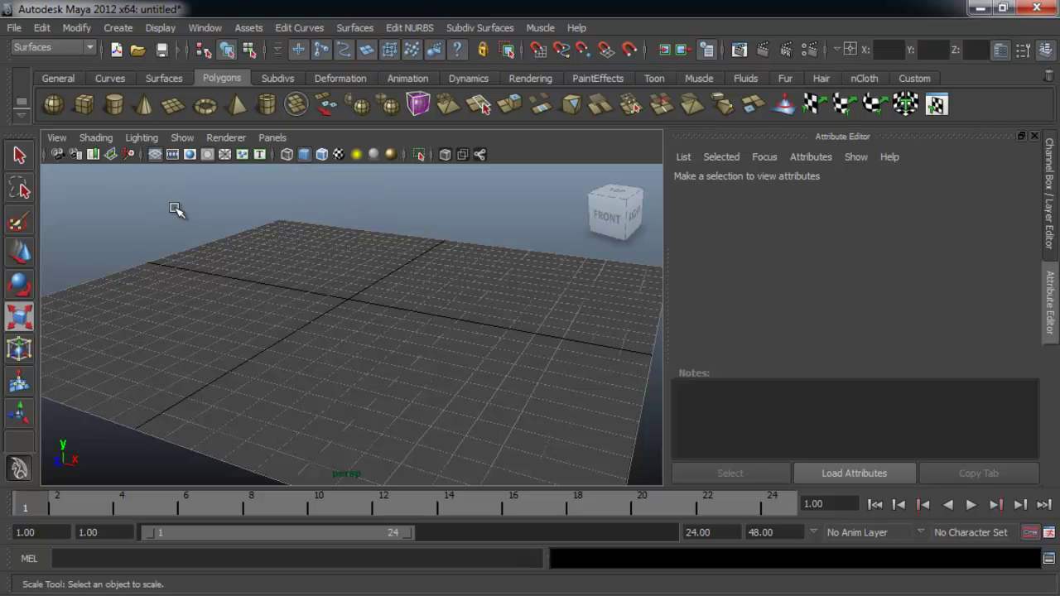
# Turn on Wireframe on Shaded for the perspective view
pyautogui.click(56, 138)
pyautogui.click(57, 138)
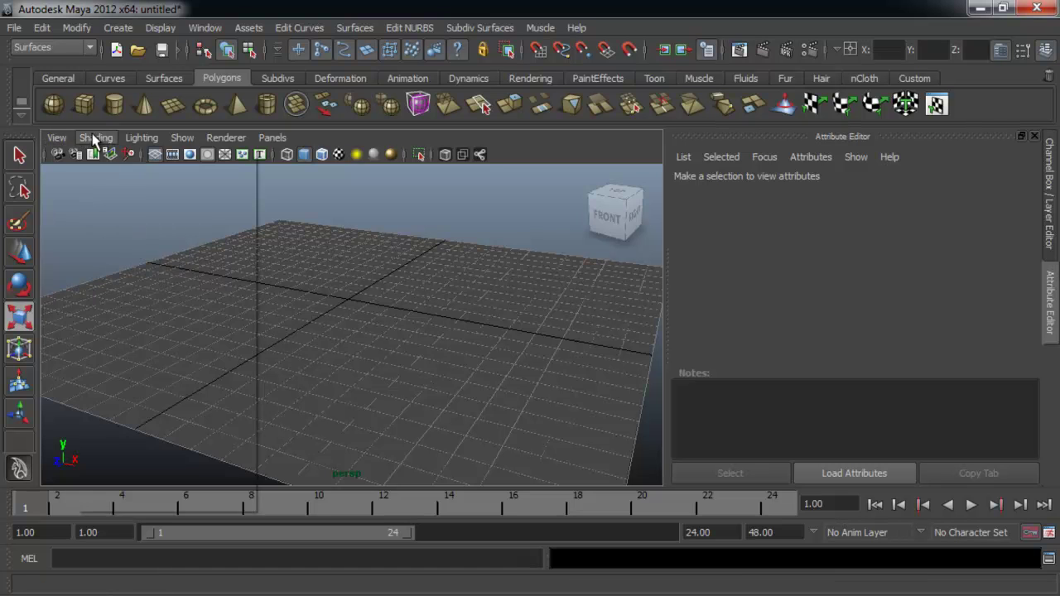
pyautogui.click(86, 139)
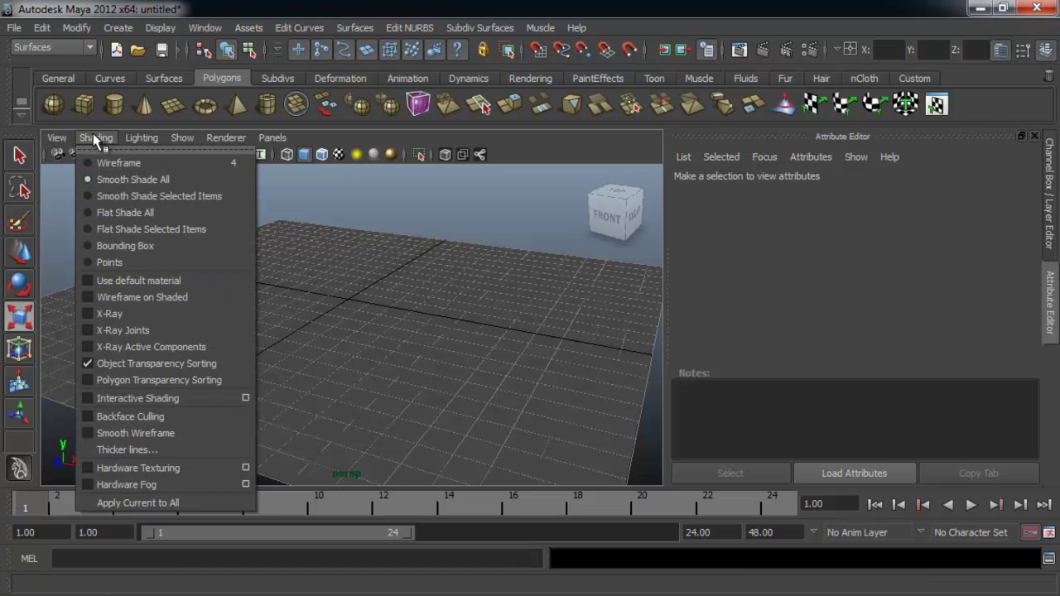
pyautogui.click(148, 298)
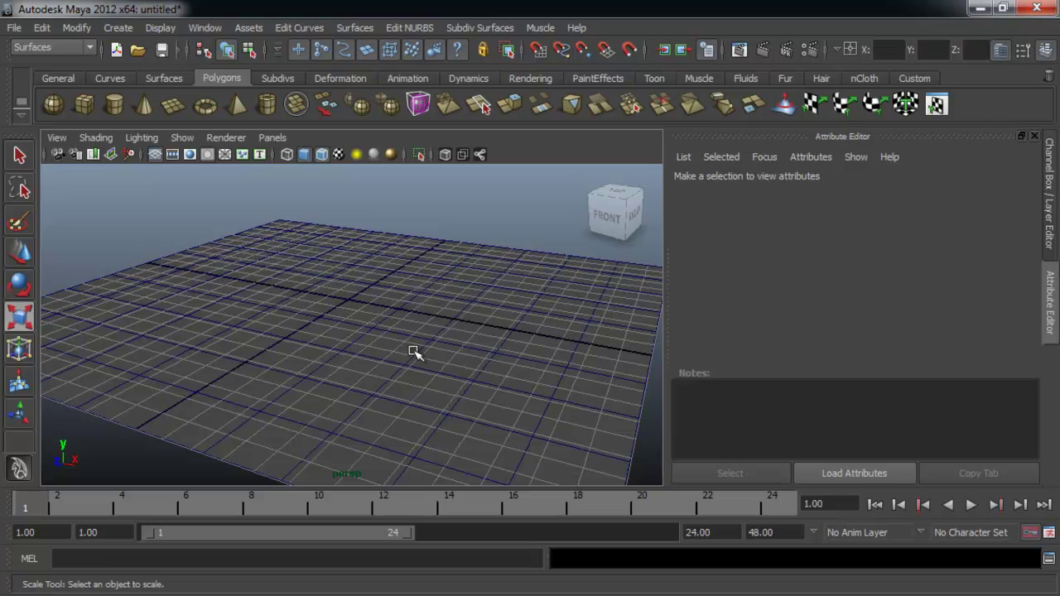
# Select the plane and move it slightly upward above the grid
pyautogui.click(375, 366)
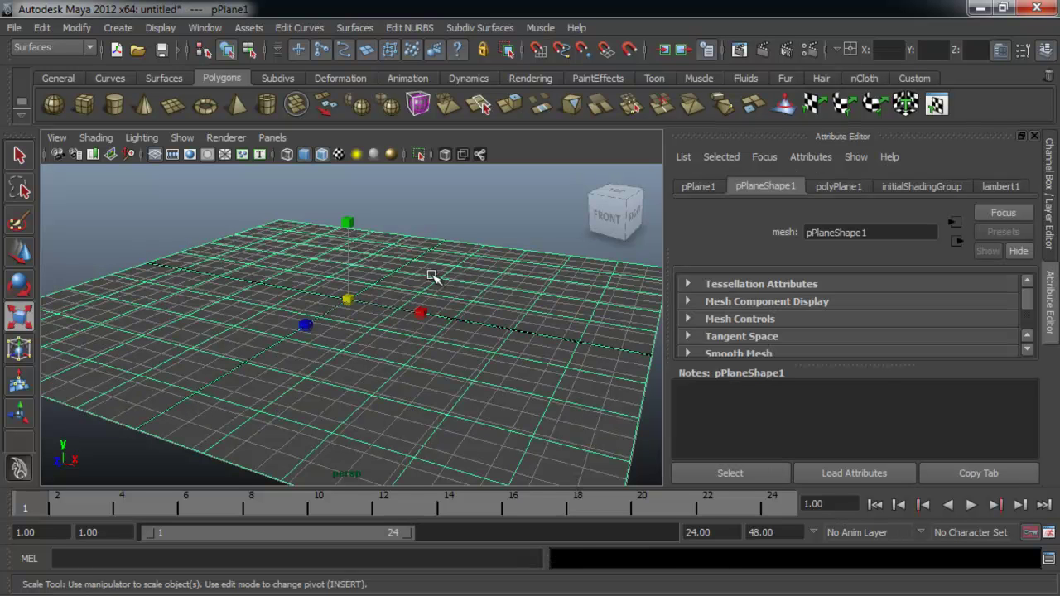
pyautogui.click(403, 229)
pyautogui.click(416, 277)
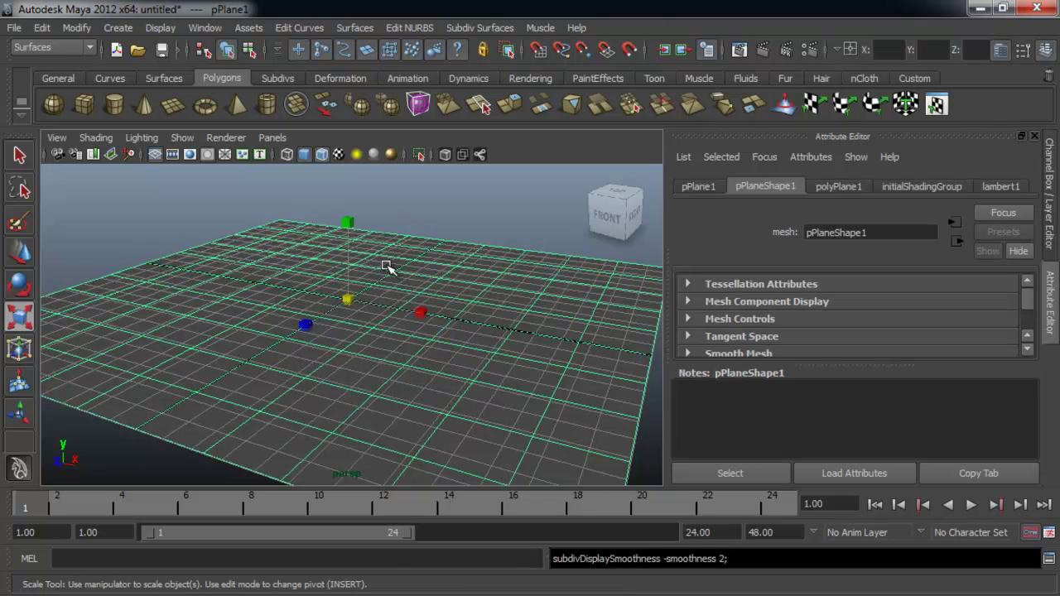
pyautogui.press('w')
pyautogui.click(377, 220)
pyautogui.keyDown('alt'); pyautogui.moveTo(420, 206); pyautogui.dragTo(412, 293); pyautogui.keyUp('alt')
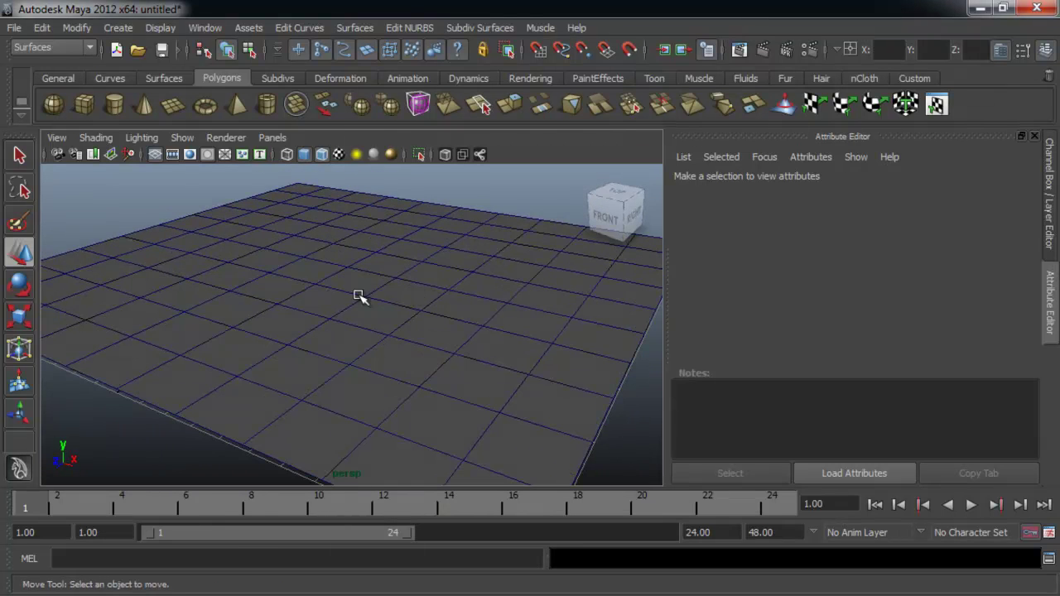
pyautogui.keyDown('alt'); pyautogui.moveTo(411, 357); pyautogui.dragTo(438, 373); pyautogui.keyUp('alt')
pyautogui.keyDown('alt'); pyautogui.moveTo(445, 320); pyautogui.dragTo(458, 335, button='middle'); pyautogui.keyUp('alt')
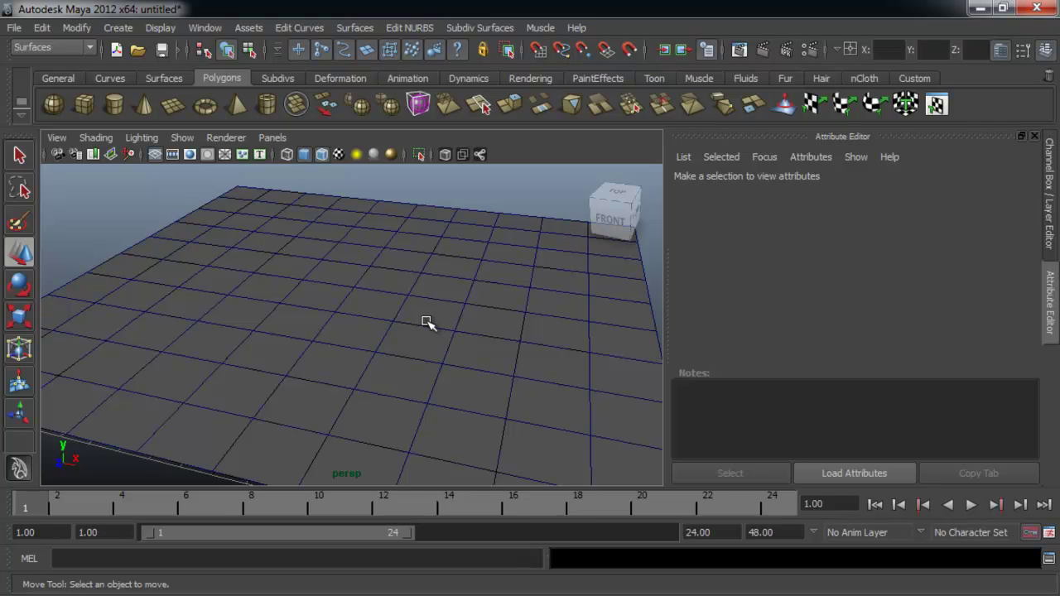
# Create a polygon sphere, scale it up uniformly and raise it so it rests on the plane
pyautogui.keyDown('alt'); pyautogui.moveTo(403, 331); pyautogui.dragTo(400, 332); pyautogui.keyUp('alt')
pyautogui.click(53, 104)
pyautogui.keyDown('alt'); pyautogui.moveTo(358, 267); pyautogui.dragTo(357, 194); pyautogui.keyUp('alt')
pyautogui.press('r')
pyautogui.moveTo(355, 254); pyautogui.dragTo(389, 273)
pyautogui.press('w')
pyautogui.moveTo(355, 201); pyautogui.dragTo(355, 184)
pyautogui.keyDown('alt'); pyautogui.moveTo(419, 225); pyautogui.dragTo(431, 286); pyautogui.keyUp('alt')
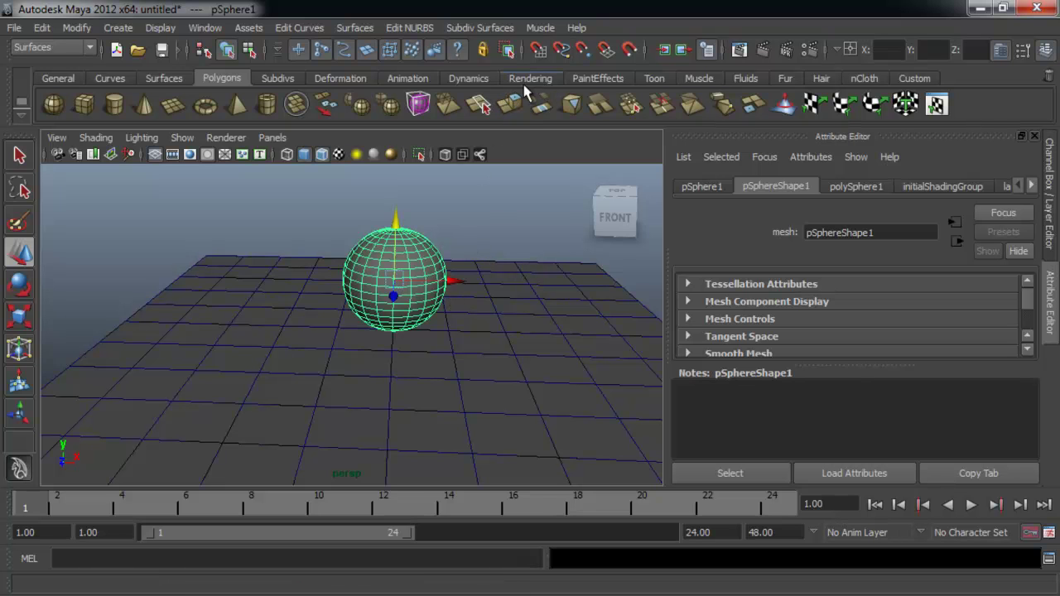
# Deselect the sphere, try to render the current frame and close the Render View
pyautogui.keyDown('alt'); pyautogui.moveTo(367, 293); pyautogui.dragTo(461, 339); pyautogui.keyUp('alt')
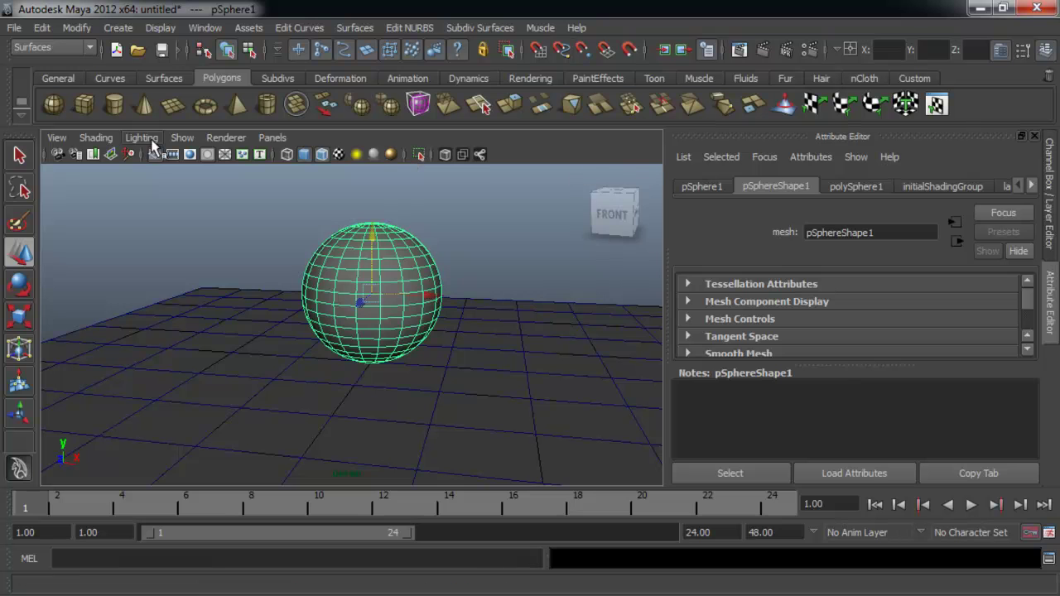
pyautogui.click(539, 218)
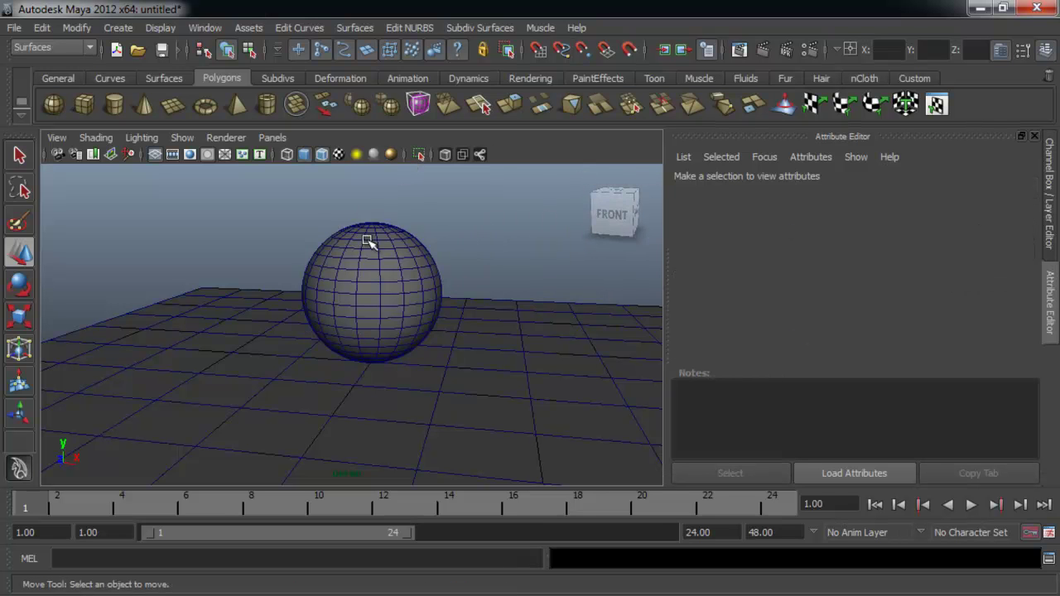
pyautogui.keyDown('alt'); pyautogui.moveTo(519, 277); pyautogui.dragTo(412, 278); pyautogui.keyUp('alt')
pyautogui.keyDown('alt'); pyautogui.moveTo(413, 278); pyautogui.dragTo(485, 300, button='middle'); pyautogui.keyUp('alt')
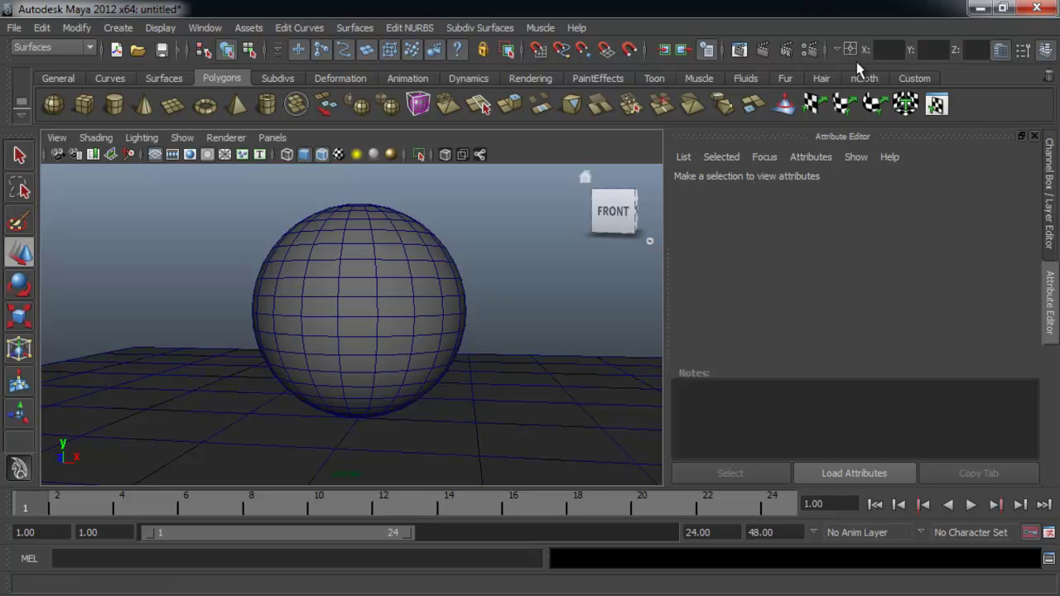
pyautogui.click(763, 51)
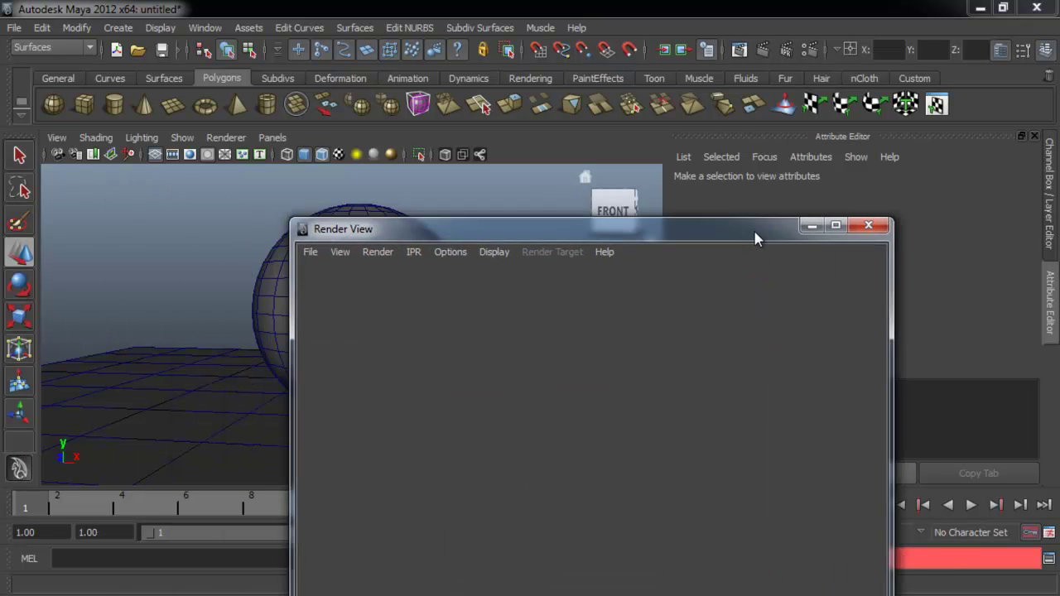
pyautogui.moveTo(753, 233); pyautogui.dragTo(793, 118)
pyautogui.click(907, 116)
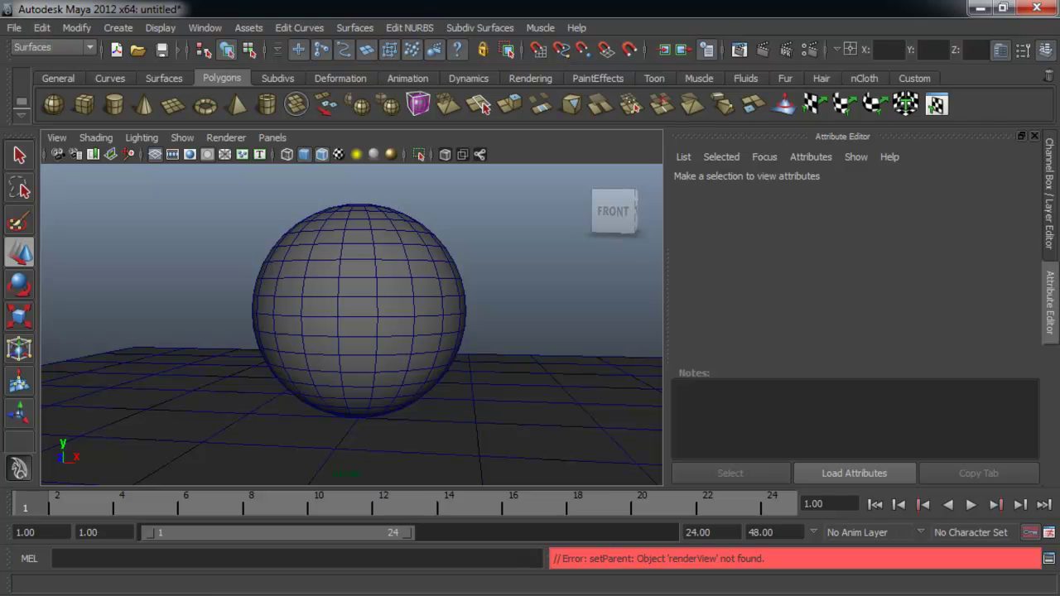
# Reopen the Render View to check it from another camera angle, and close it again
pyautogui.keyDown('alt'); pyautogui.moveTo(490, 235); pyautogui.dragTo(407, 260); pyautogui.keyUp('alt')
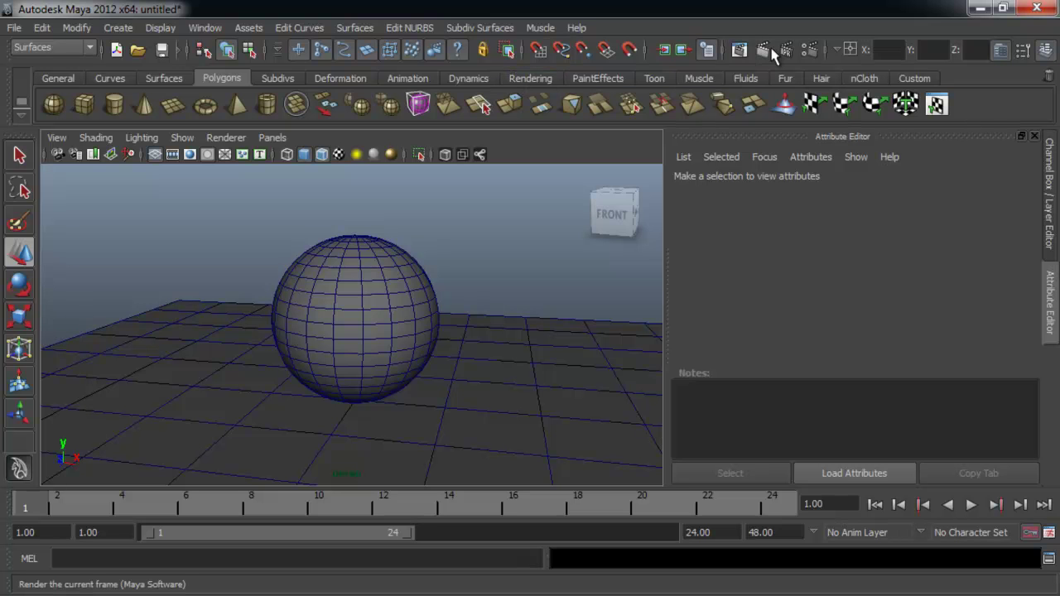
pyautogui.click(739, 49)
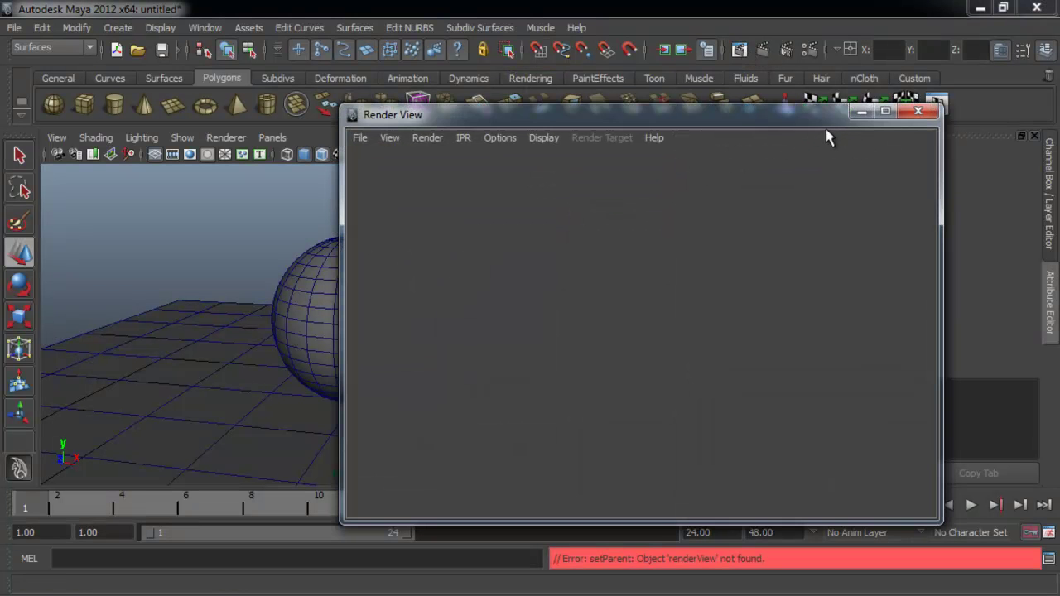
pyautogui.click(918, 111)
pyautogui.keyDown('alt'); pyautogui.moveTo(449, 372); pyautogui.dragTo(483, 321); pyautogui.keyUp('alt')
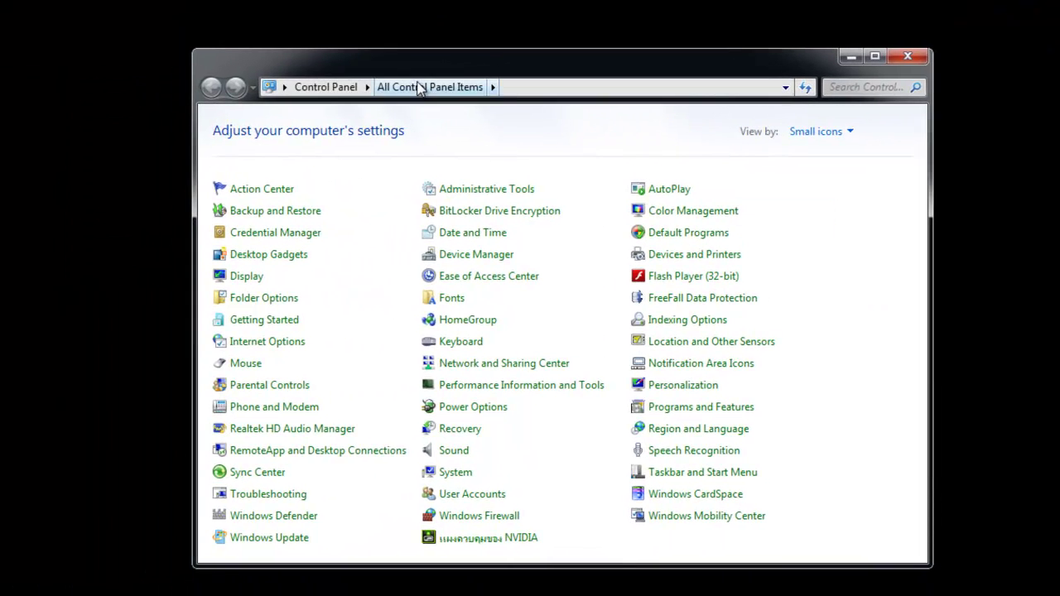
# In the Windows Control Panel, show all items as small icons and open the administrative settings of Region and Language
pyautogui.click(835, 139)
pyautogui.click(837, 199)
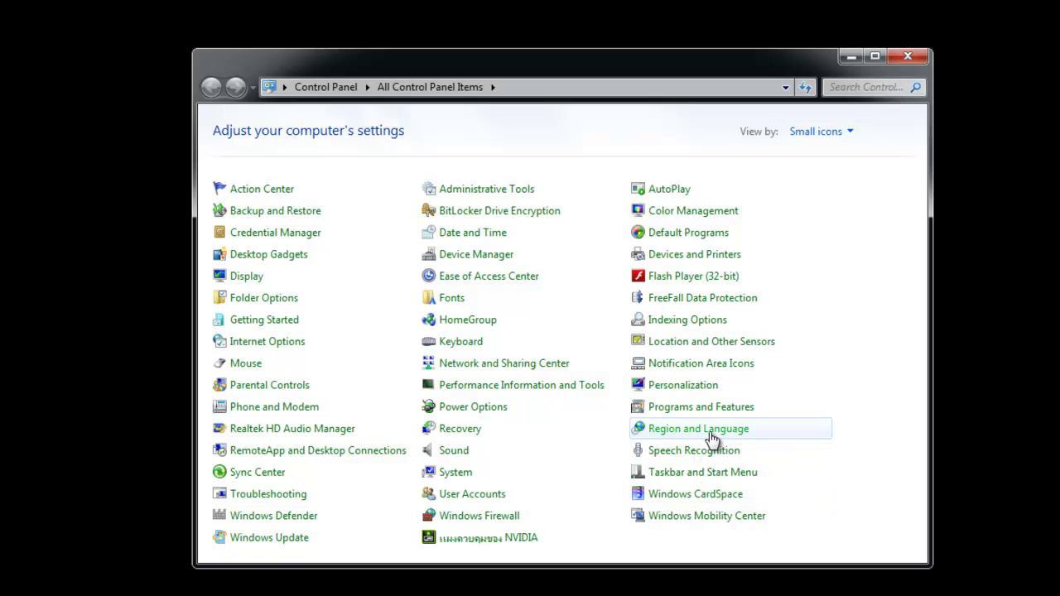
pyautogui.click(464, 407)
pyautogui.moveTo(429, 135); pyautogui.dragTo(642, 86)
pyautogui.click(599, 114)
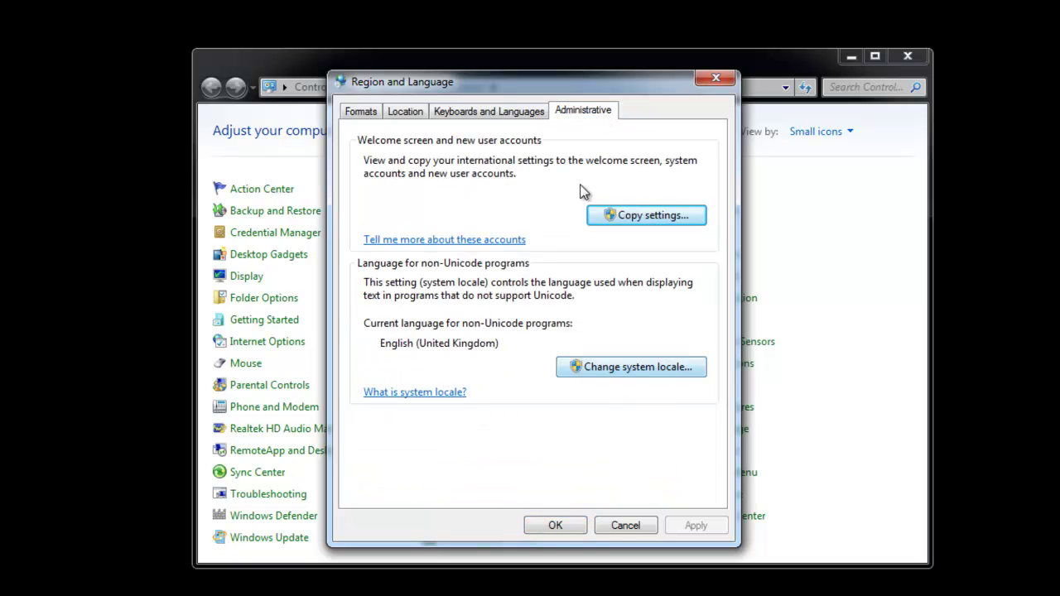
# Bring up the regional format choices in Region and Language
pyautogui.click(373, 111)
pyautogui.click(495, 158)
pyautogui.click(496, 158)
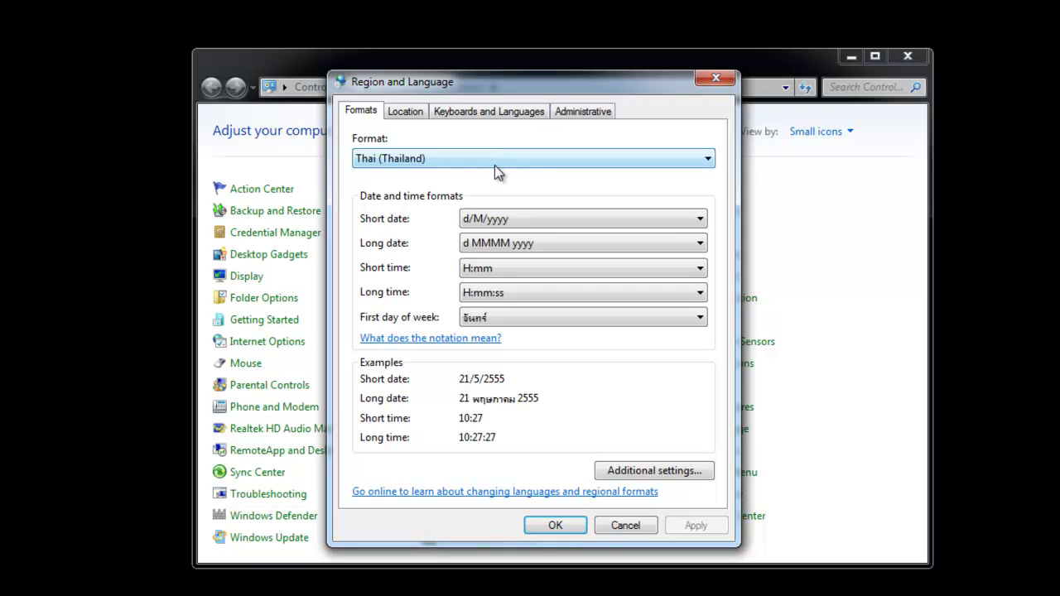
pyautogui.press('u')
pyautogui.press('u')
pyautogui.press('u')
pyautogui.press('u')
pyautogui.press('u')
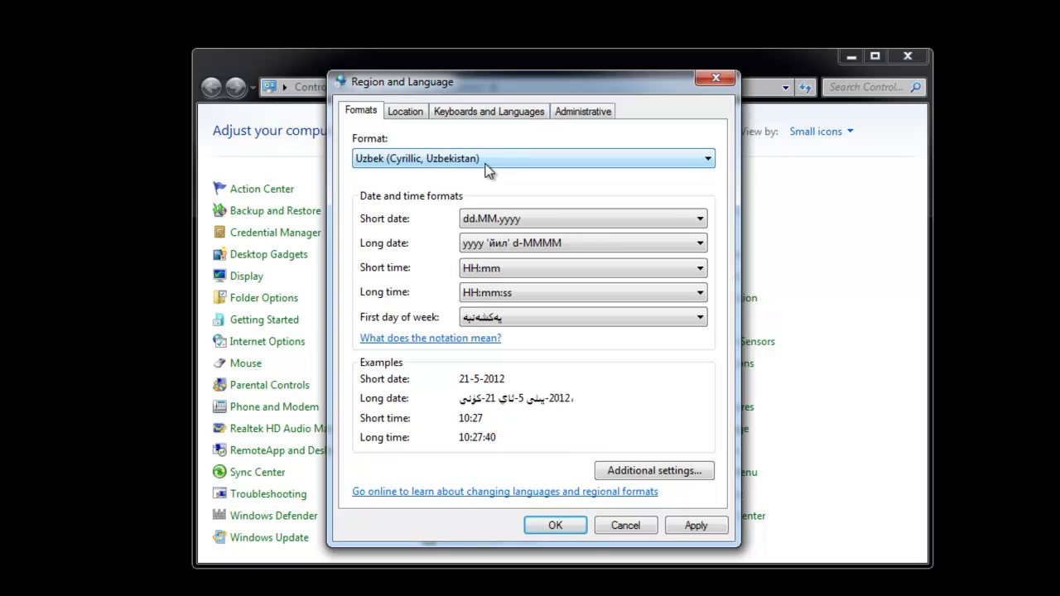
pyautogui.press('u')
pyautogui.press('u')
pyautogui.press('u')
pyautogui.press('u')
pyautogui.press('u')
pyautogui.press('u')
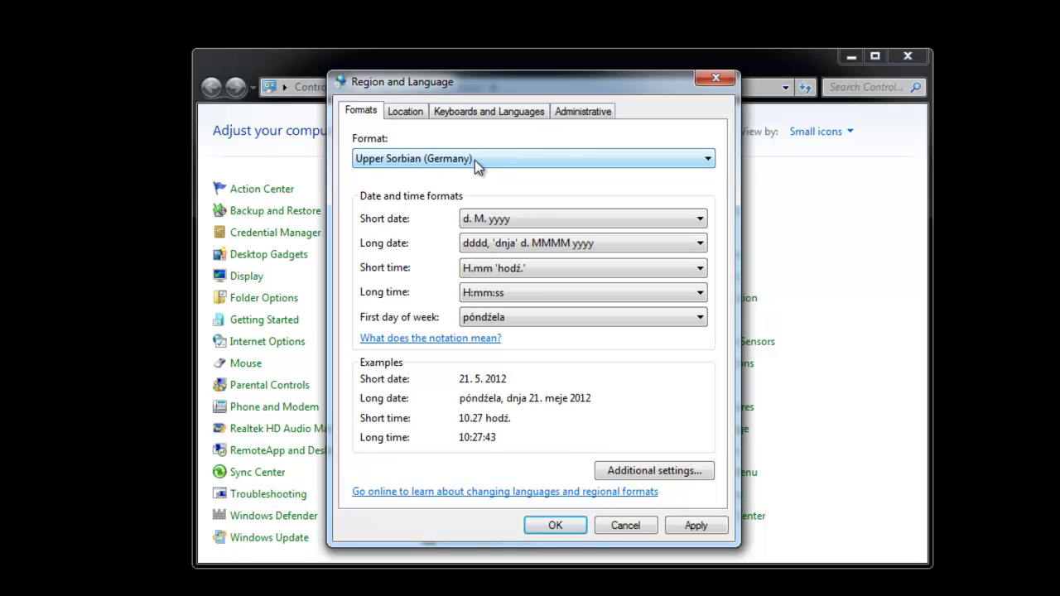
# Set the regional format to English (United Kingdom)
pyautogui.click(497, 170)
pyautogui.click(494, 164)
pyautogui.click(495, 164)
pyautogui.press('e')
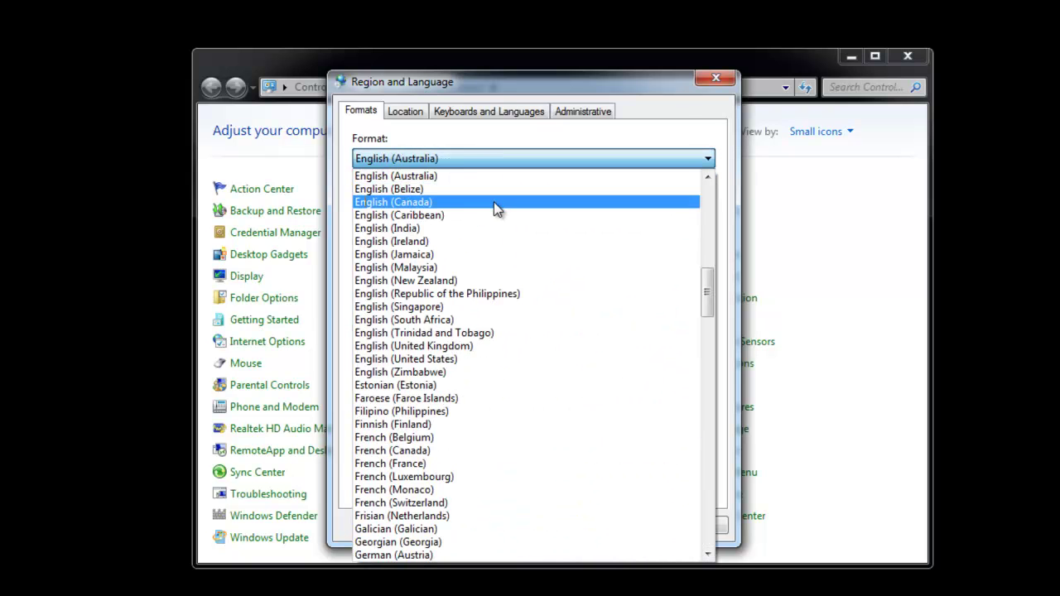
pyautogui.click(486, 347)
# Go to the current location setting and step through the countries beginning with E
pyautogui.click(410, 117)
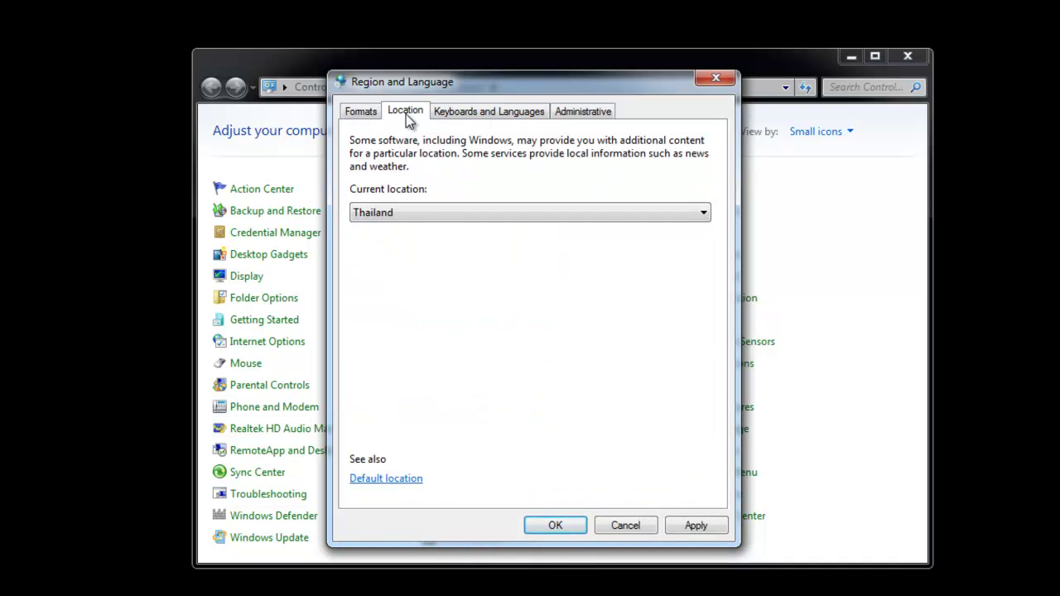
pyautogui.click(434, 214)
pyautogui.click(438, 204)
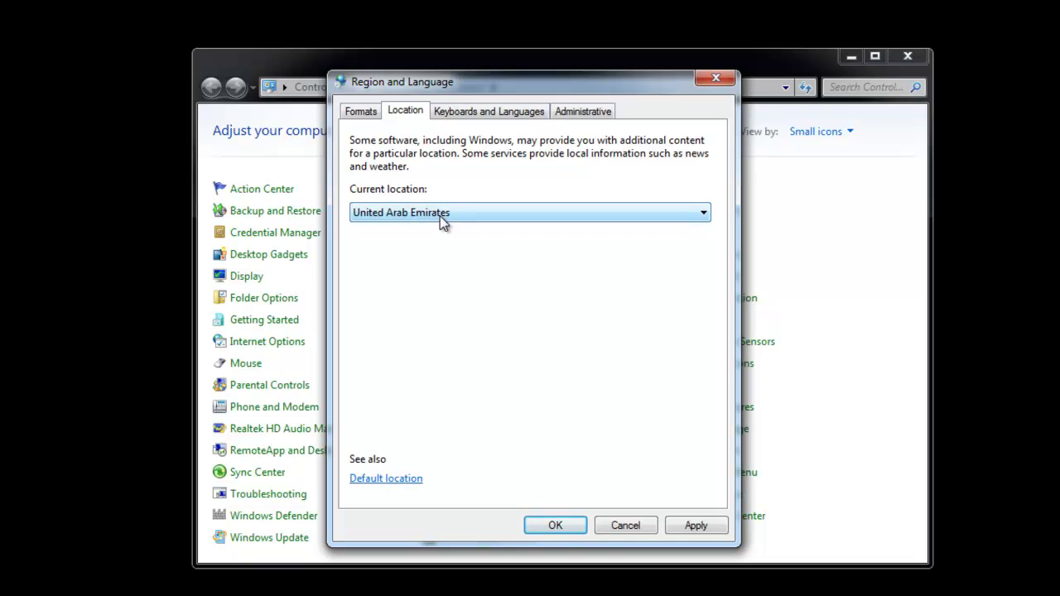
pyautogui.press('e')
pyautogui.press('e')
pyautogui.press('e')
pyautogui.press('e')
pyautogui.press('e')
pyautogui.press('e')
pyautogui.press('e')
pyautogui.press('e')
pyautogui.press('e')
pyautogui.press('e')
pyautogui.press('e')
pyautogui.press('e')
pyautogui.press('e')
# Look through the available countries in the current location setting
pyautogui.click(438, 214)
pyautogui.scroll(5, 439, 217)
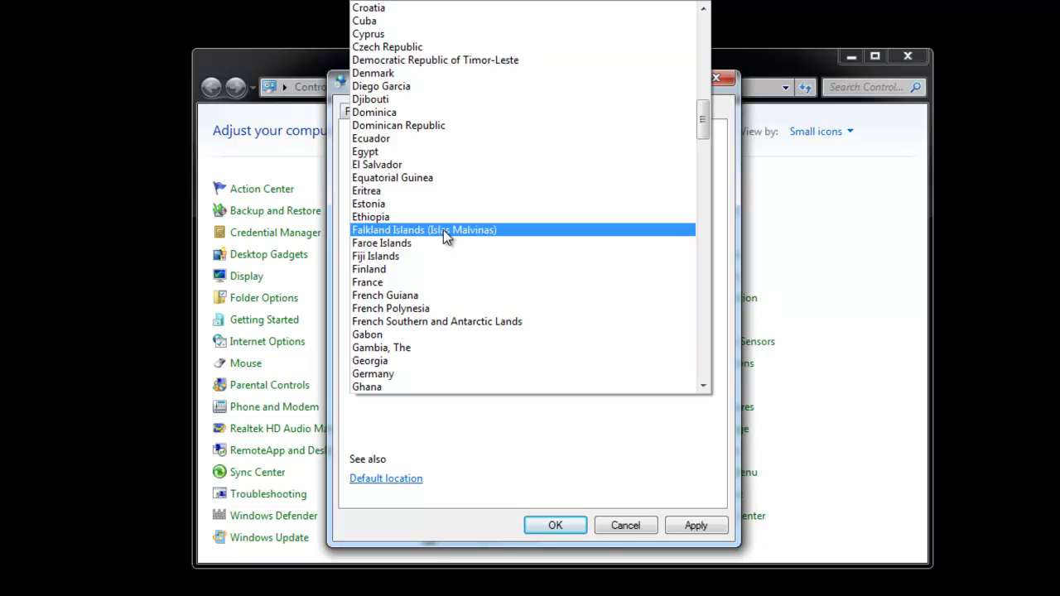
pyautogui.scroll(1, 445, 228)
pyautogui.scroll(16, 445, 224)
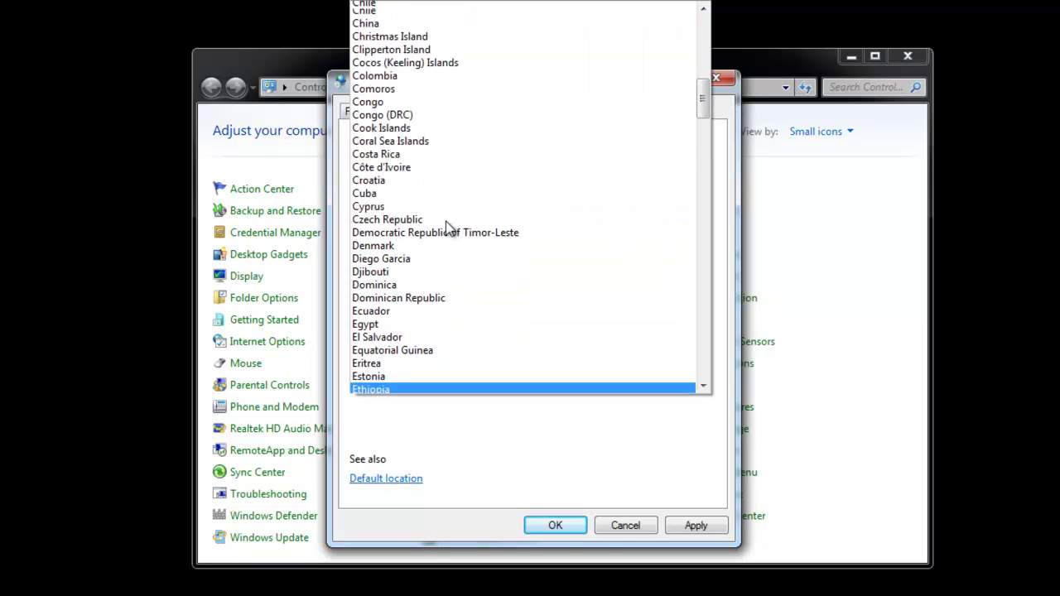
pyautogui.scroll(3, 445, 220)
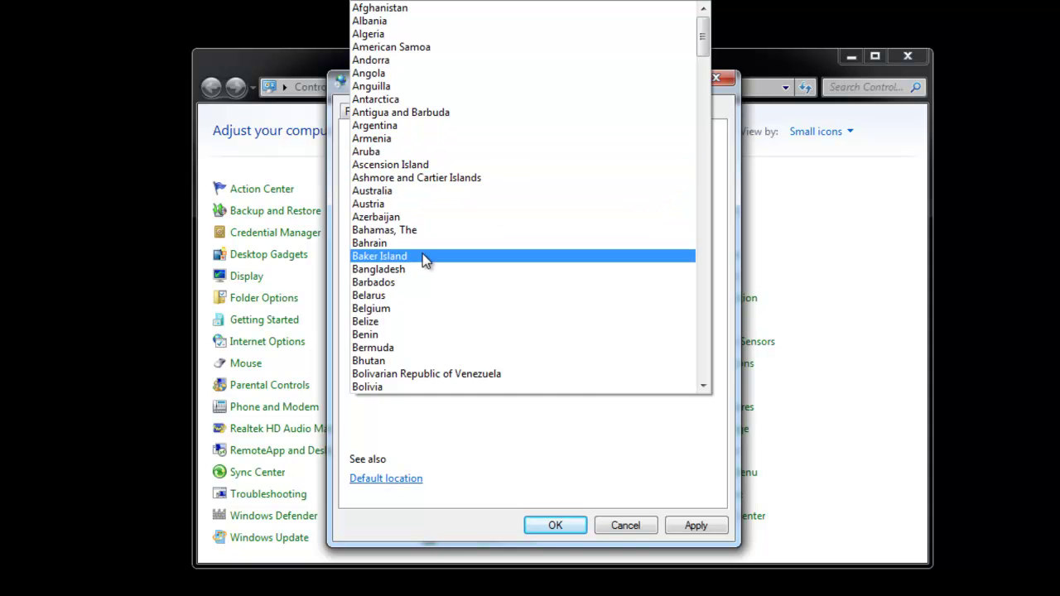
pyautogui.scroll(-4, 427, 318)
pyautogui.scroll(-9, 425, 309)
pyautogui.scroll(-6, 413, 300)
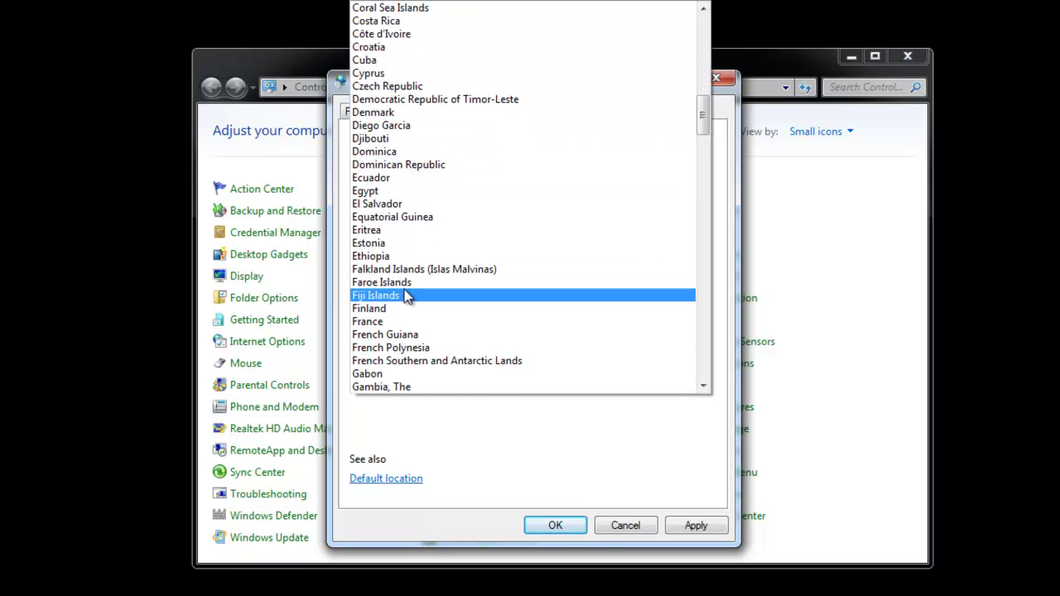
pyautogui.scroll(-2, 441, 330)
pyautogui.scroll(-4, 438, 326)
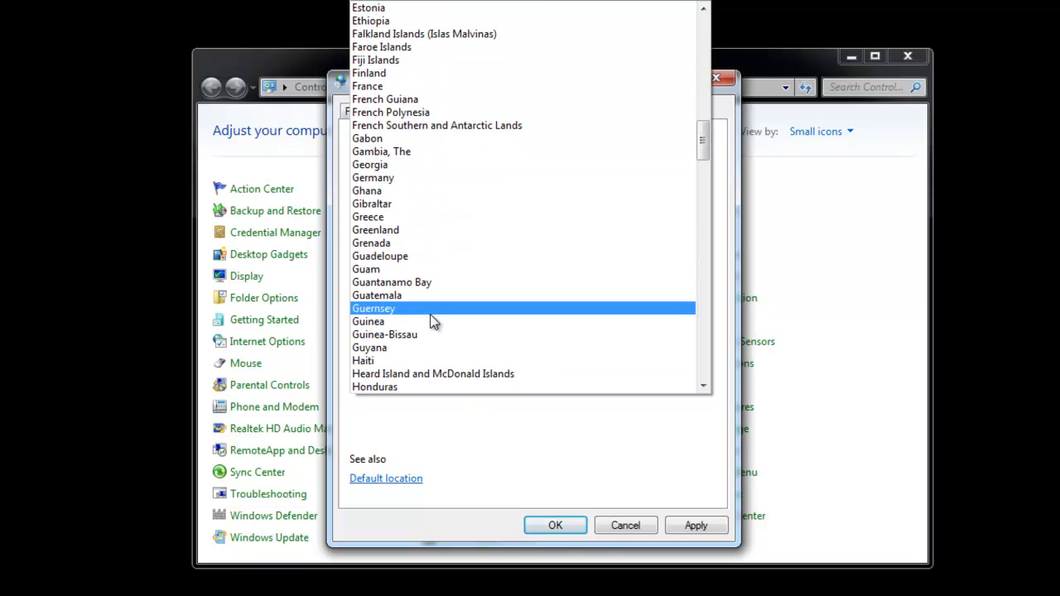
pyautogui.scroll(-2, 431, 317)
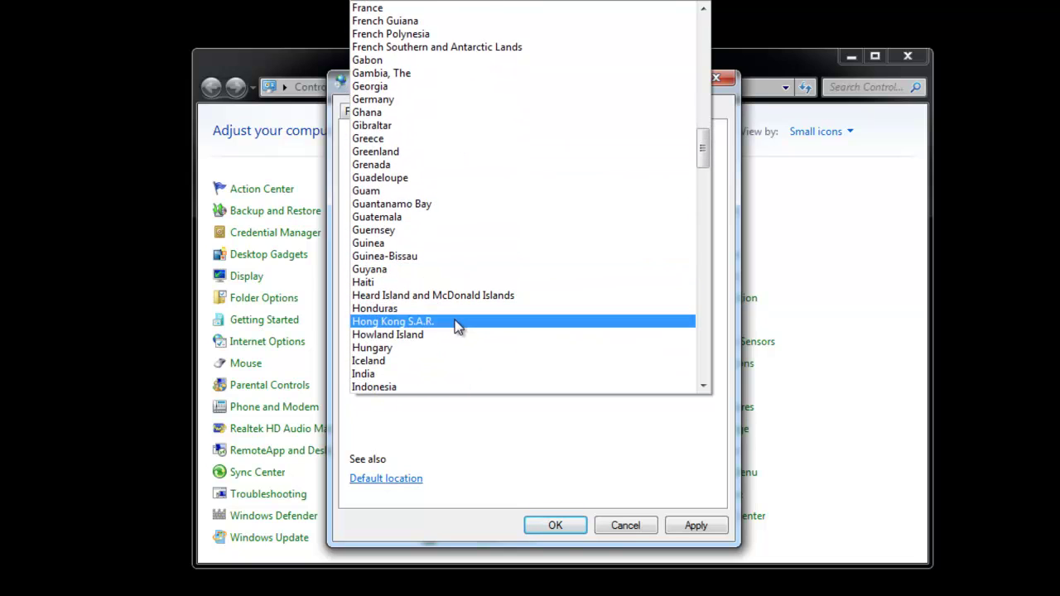
pyautogui.scroll(-4, 454, 320)
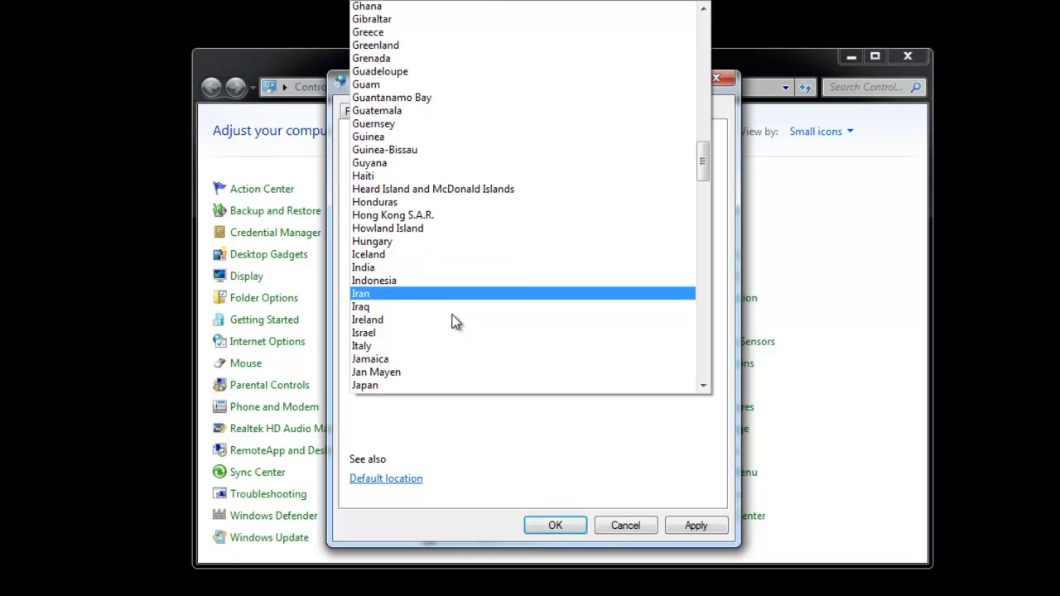
pyautogui.scroll(-6, 454, 321)
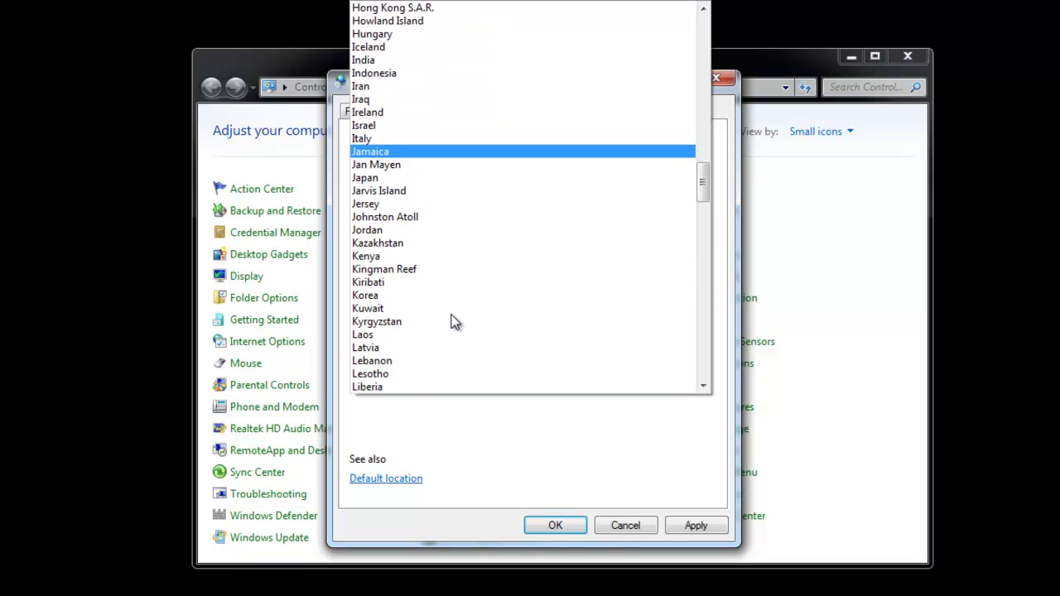
pyautogui.scroll(-5, 454, 322)
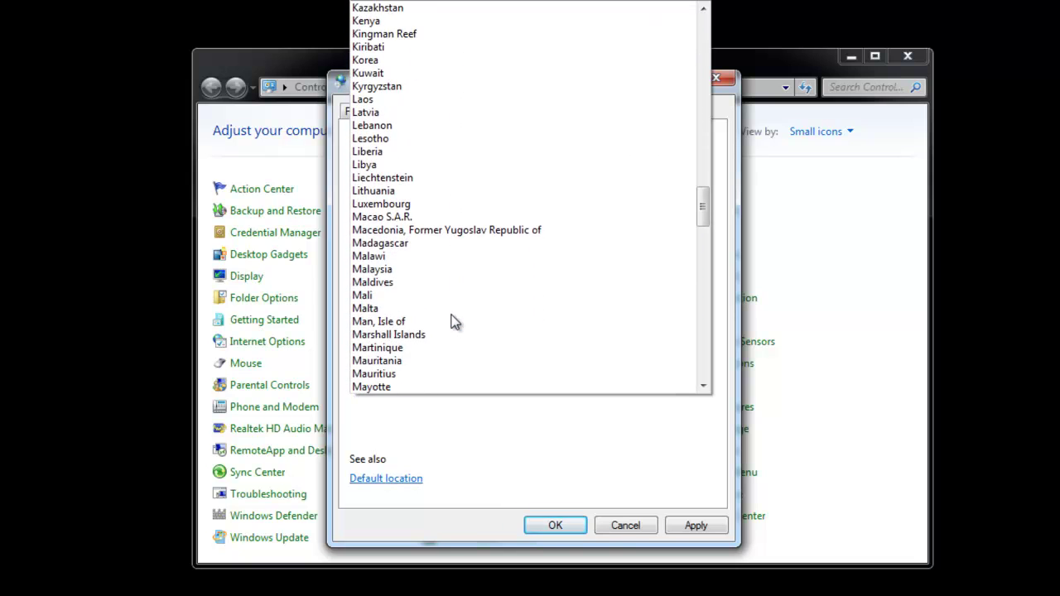
pyautogui.click(454, 321)
# Set the current location to Thailand
pyautogui.press('e')
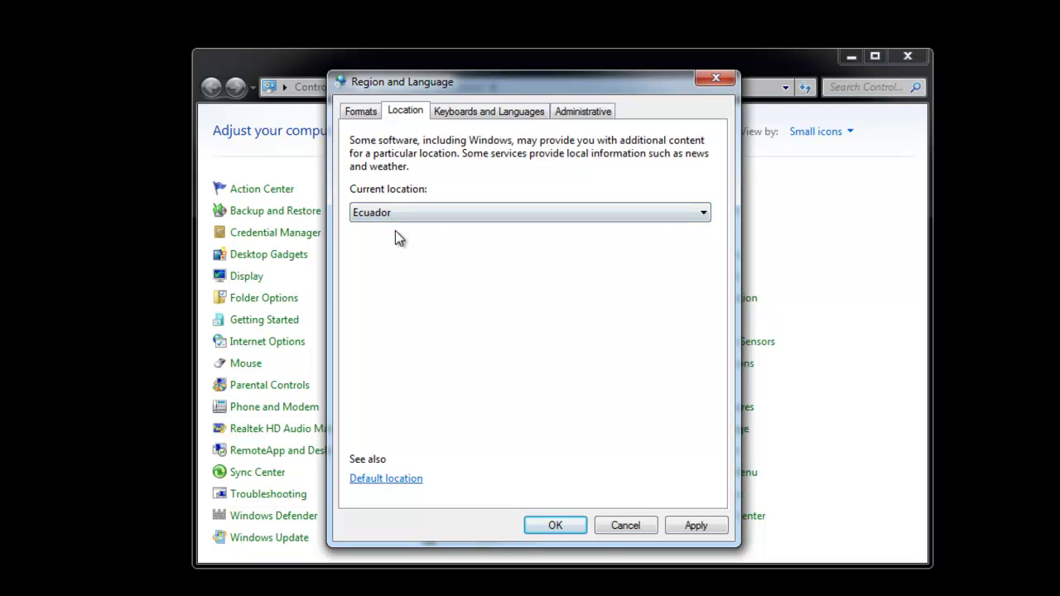
pyautogui.press('s')
pyautogui.click(414, 212)
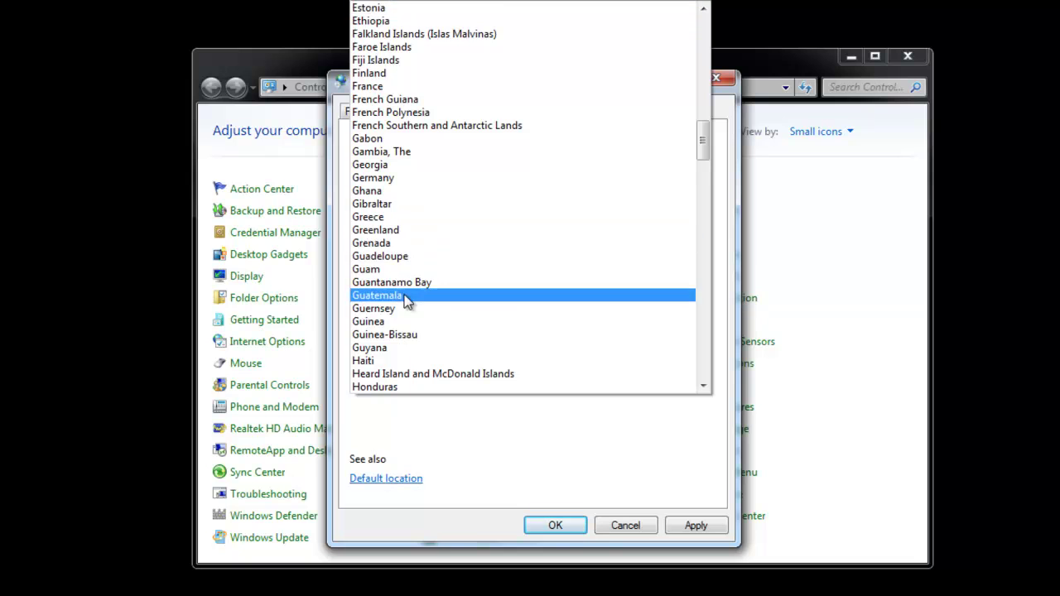
pyautogui.scroll(-7, 430, 312)
pyautogui.moveTo(702, 179); pyautogui.dragTo(672, 374)
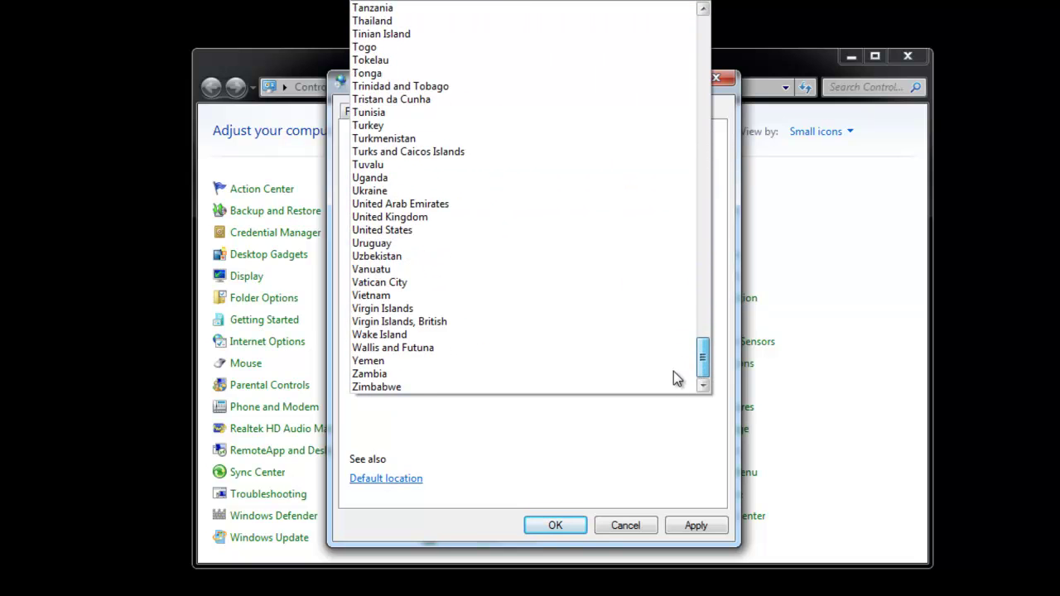
pyautogui.click(521, 296)
pyautogui.press('t')
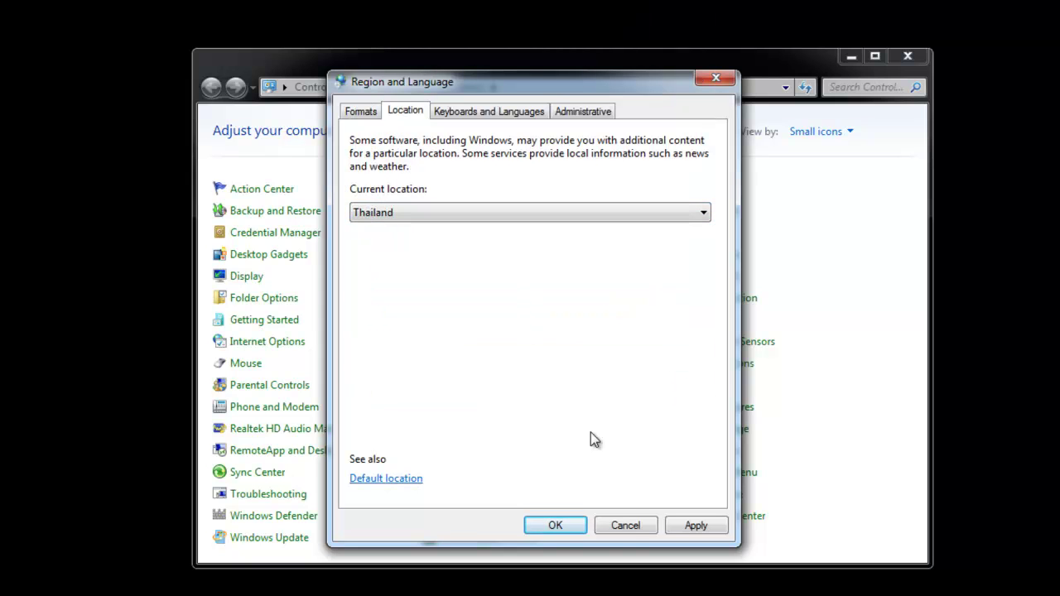
# Check the installed keyboard input languages and accept the Region and Language settings
pyautogui.click(458, 111)
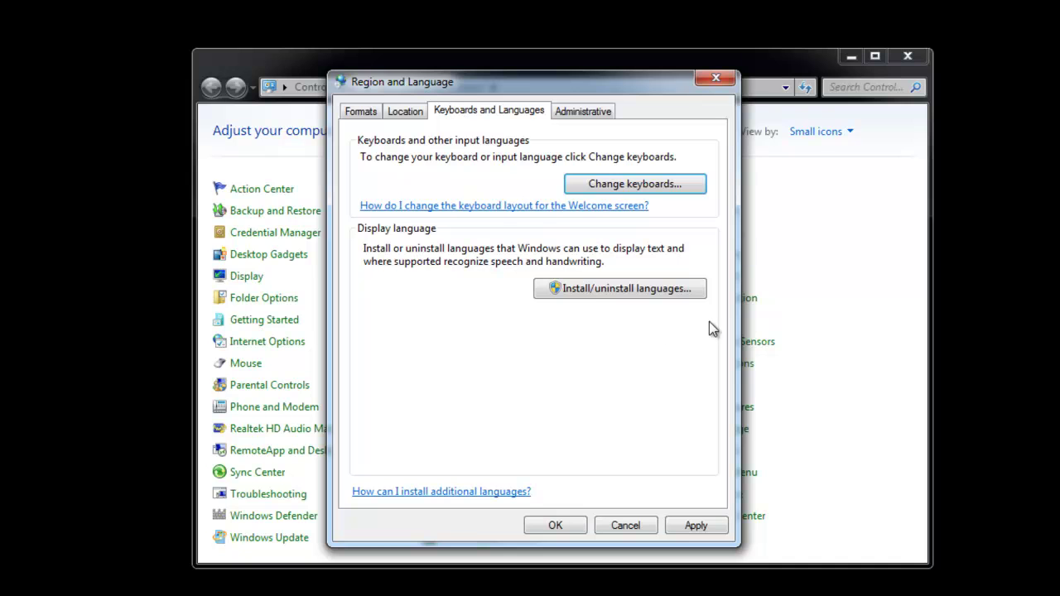
pyautogui.click(635, 184)
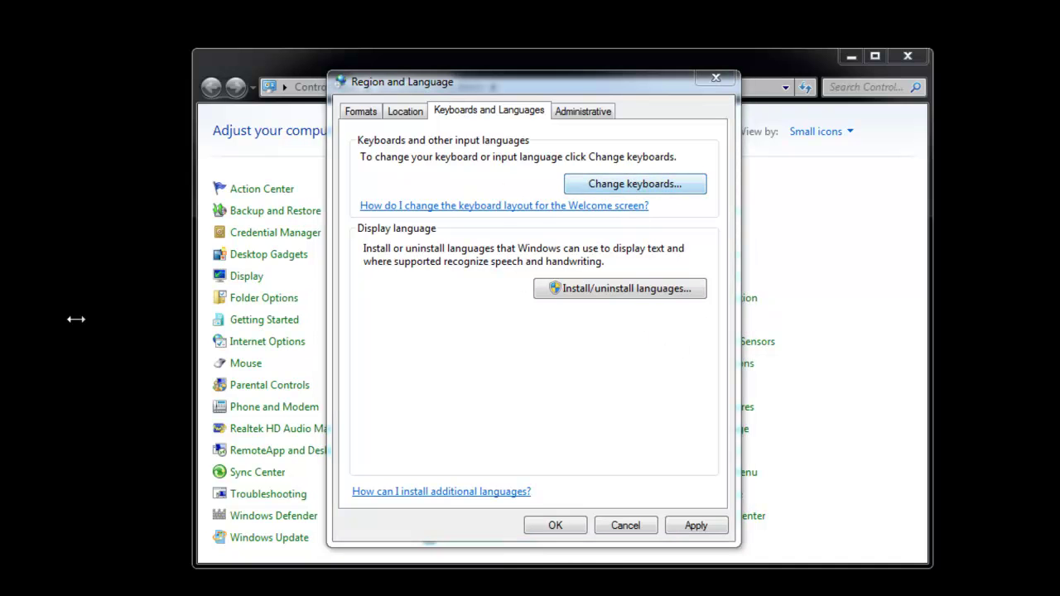
pyautogui.moveTo(320, 154); pyautogui.dragTo(622, 104)
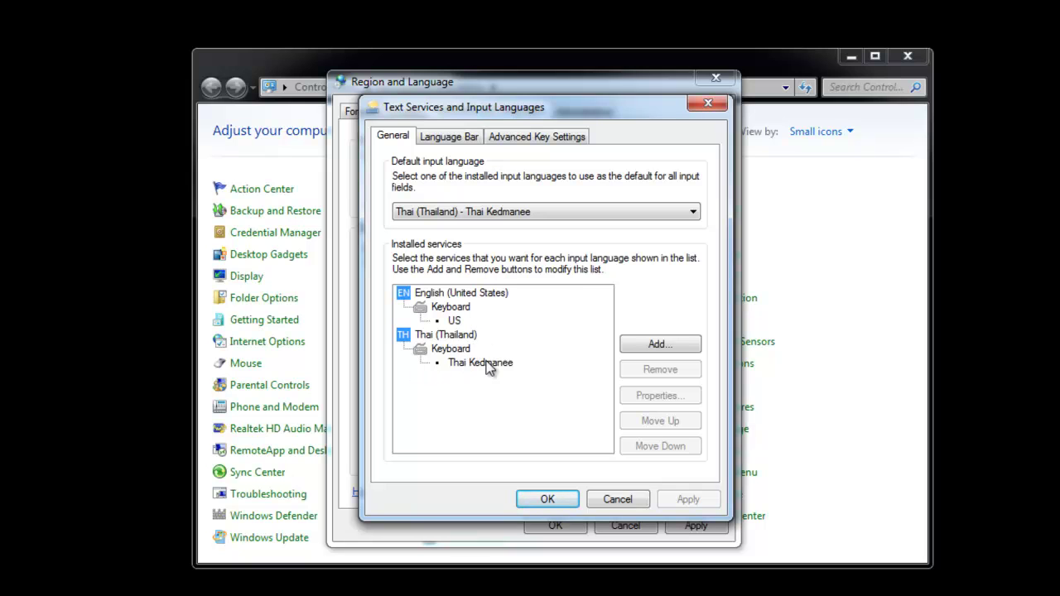
pyautogui.click(553, 499)
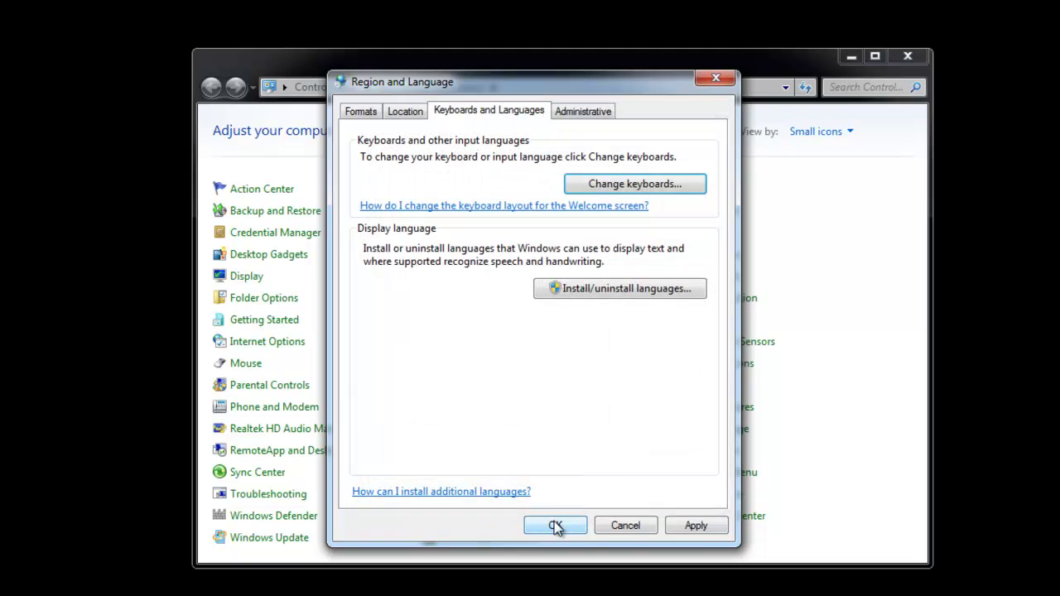
pyautogui.click(559, 523)
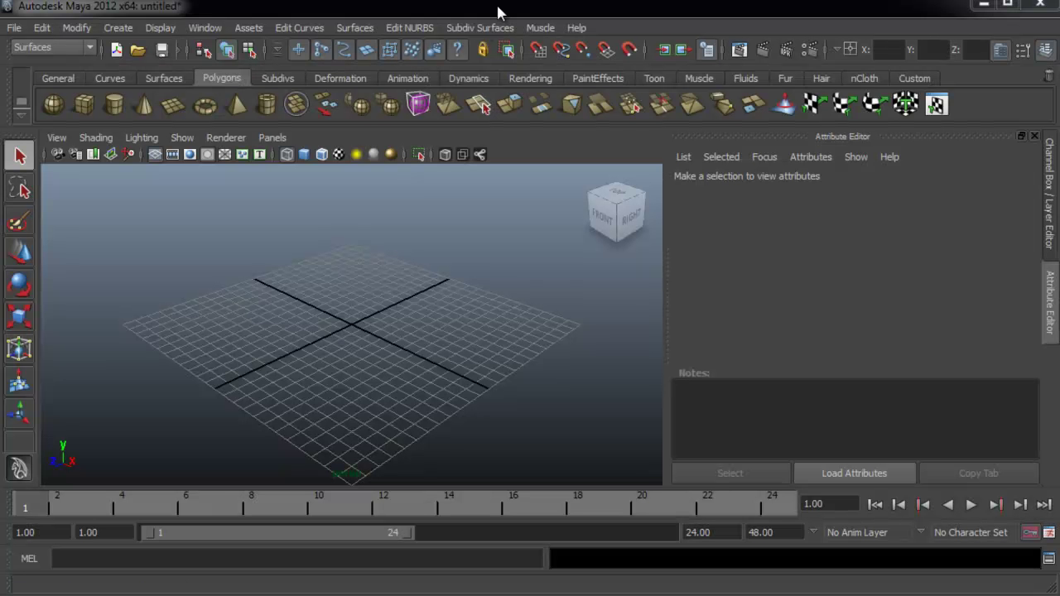
# Switch to Maya, render the current frame of the empty scene and close the render window
pyautogui.click(498, 11)
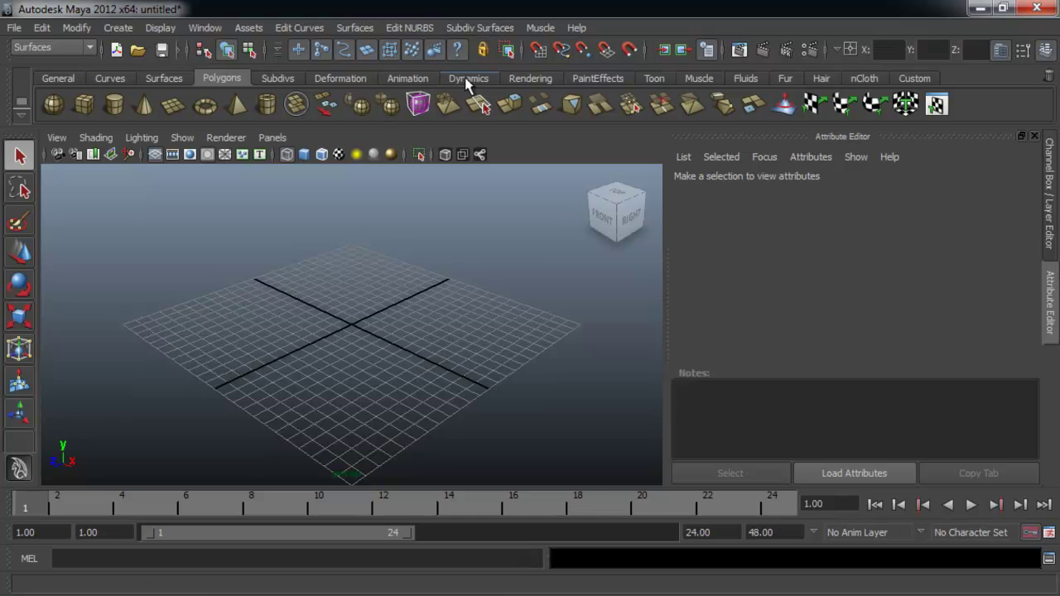
pyautogui.click(763, 50)
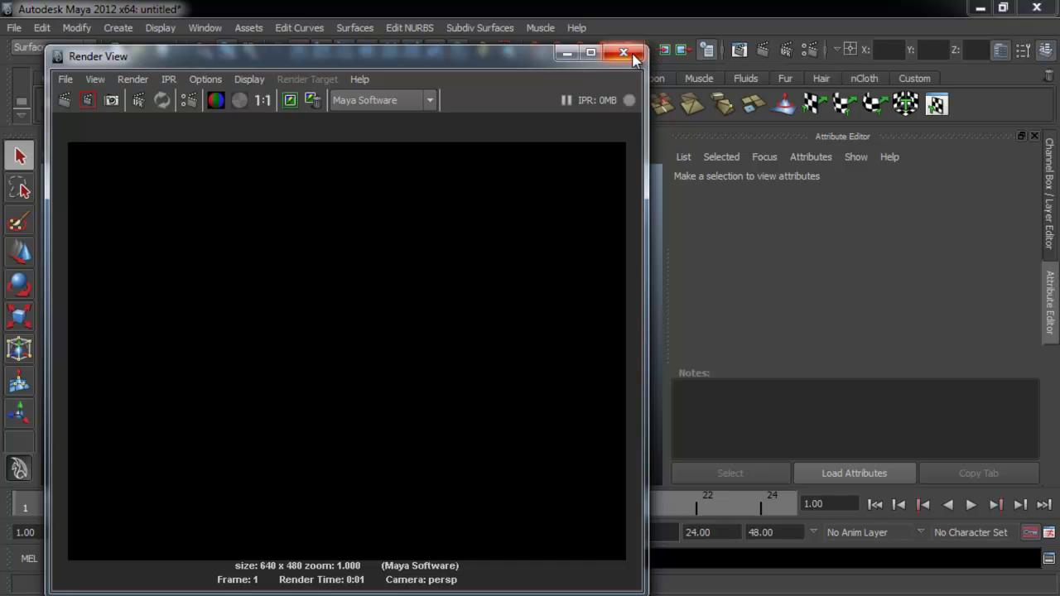
pyautogui.click(624, 53)
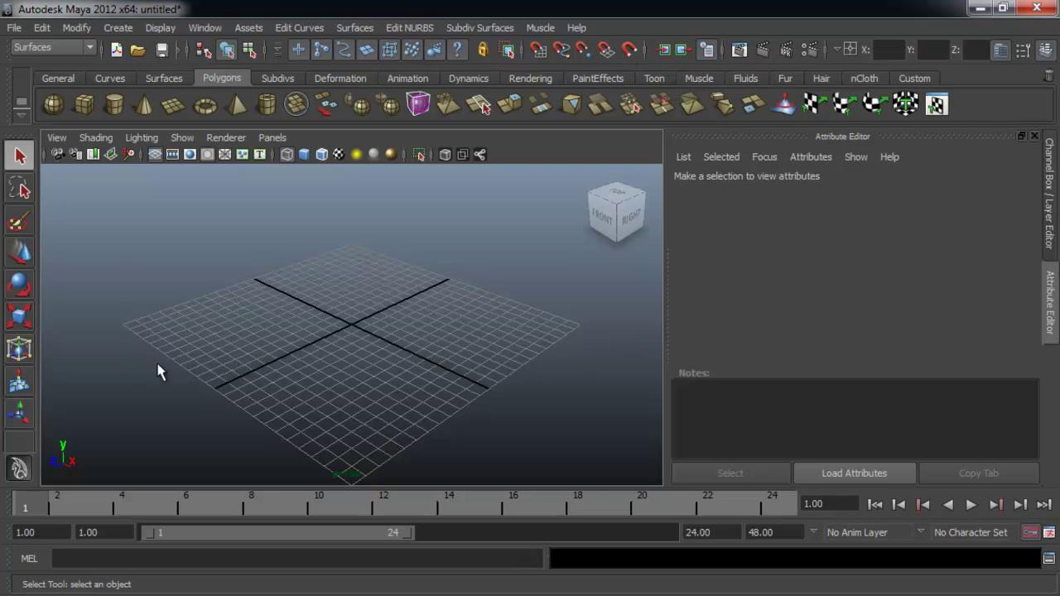
# Create a polygon plane scaled uniformly to about 24 and raise it slightly above the grid
pyautogui.moveTo(415, 301)
pyautogui.keyDown('alt'); pyautogui.mouseDown()
pyautogui.moveTo(426, 293)
pyautogui.moveTo(415, 282)
pyautogui.mouseUp(); pyautogui.keyUp('alt')
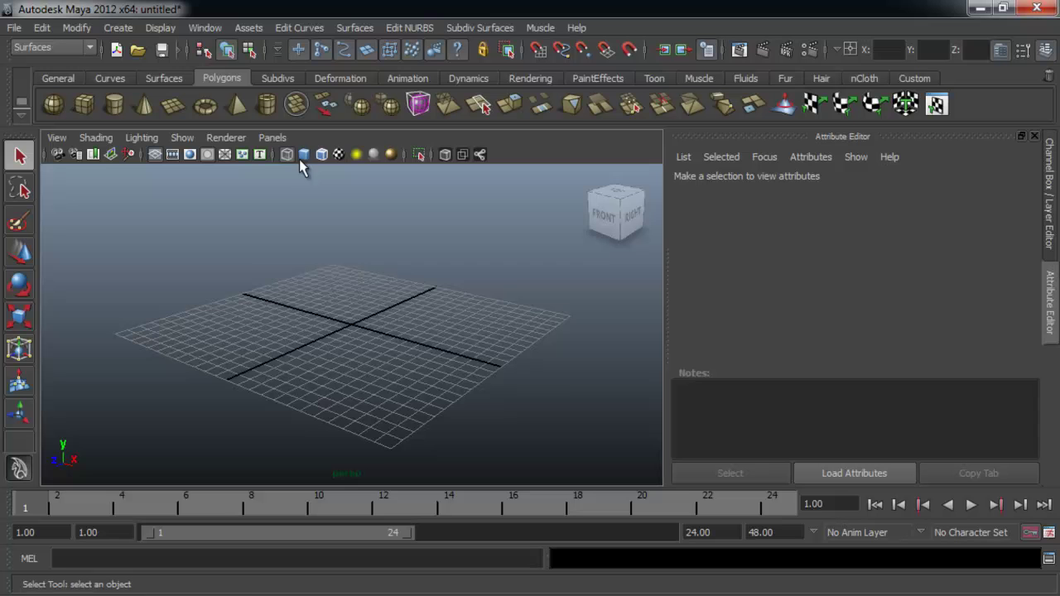
pyautogui.click(172, 104)
pyautogui.keyDown('alt'); pyautogui.moveTo(373, 346); pyautogui.dragTo(564, 231); pyautogui.keyUp('alt')
pyautogui.press('r')
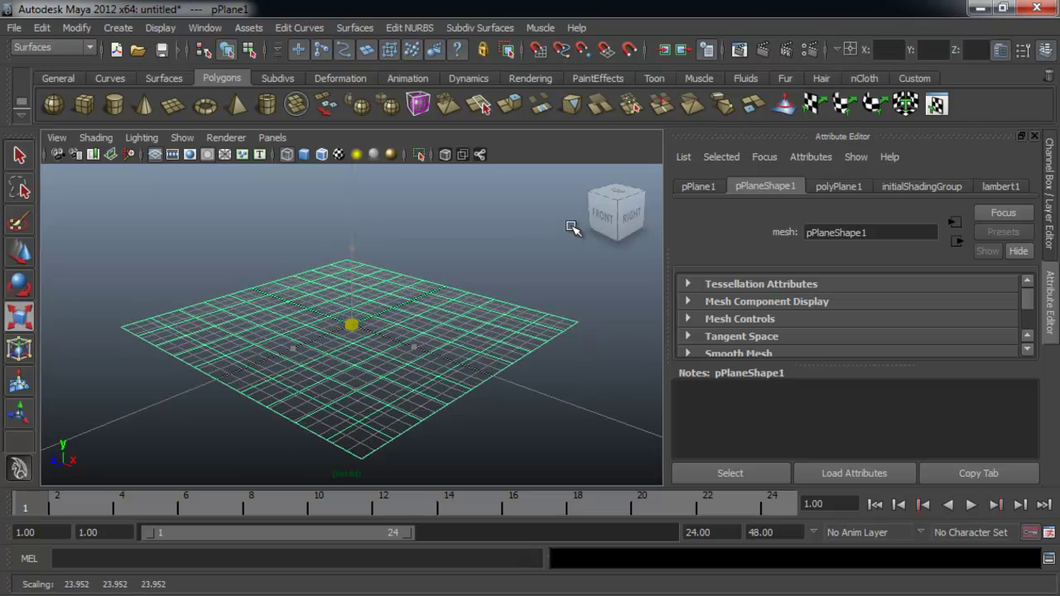
pyautogui.press('w')
pyautogui.moveTo(352, 269); pyautogui.dragTo(269, 255)
# Display the perspective view smooth shaded with wireframe on shaded, and deselect the plane
pyautogui.press('5')
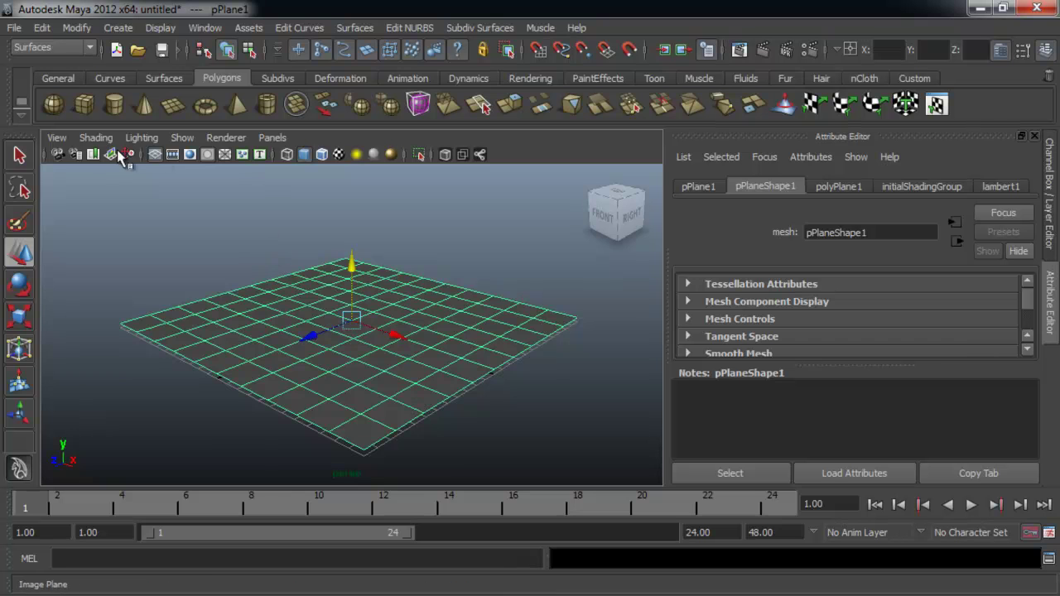
pyautogui.click(95, 139)
pyautogui.click(130, 298)
pyautogui.click(265, 234)
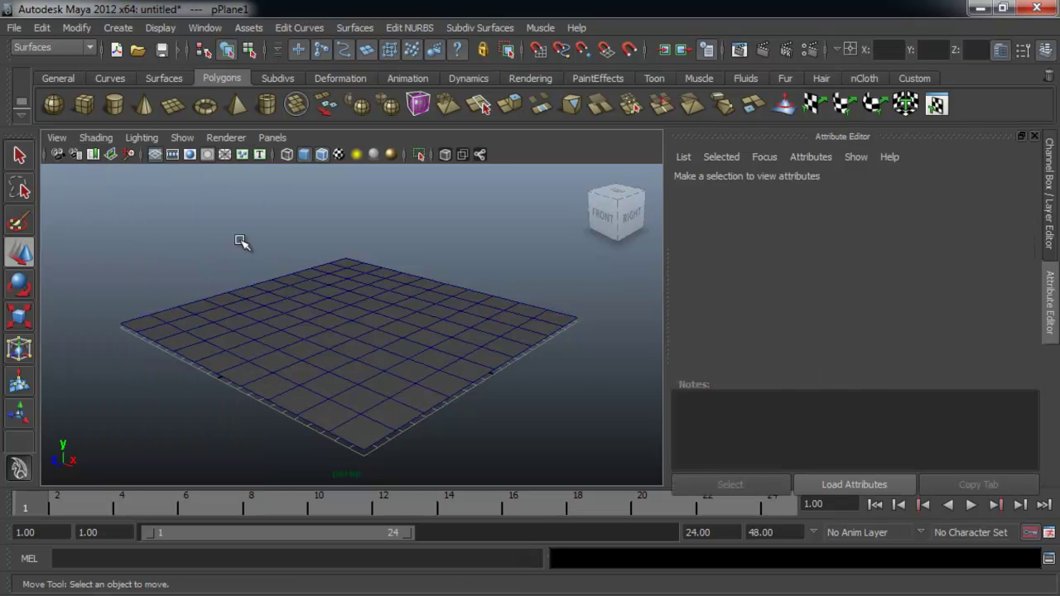
# Create a polygon sphere scaled uniformly to about 3.75 and raise it to rest on the plane
pyautogui.scroll(5, 300, 273)
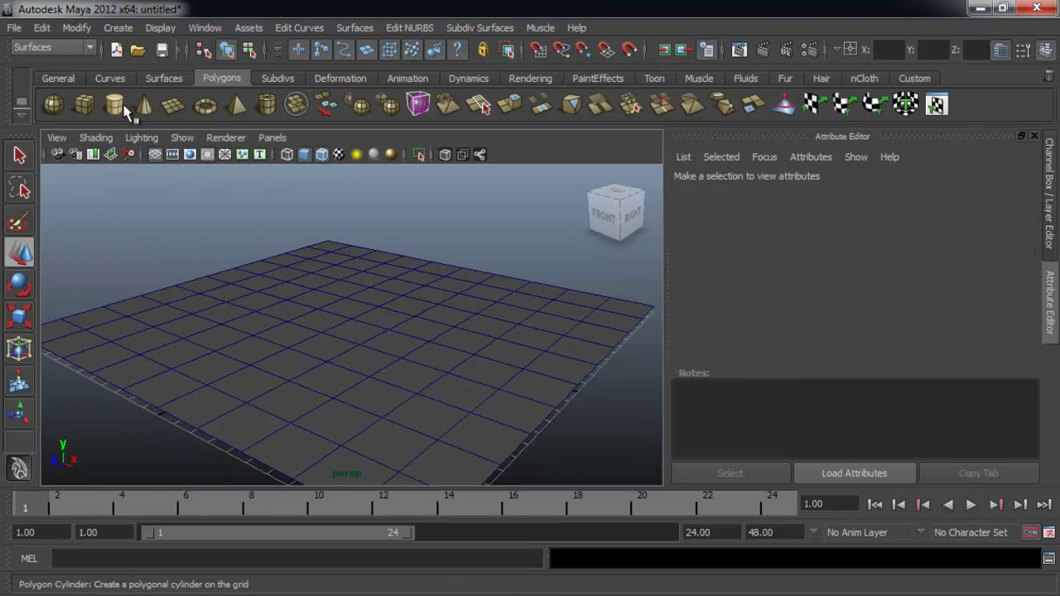
pyautogui.click(55, 105)
pyautogui.press('r')
pyautogui.keyDown('alt'); pyautogui.moveTo(354, 331); pyautogui.dragTo(444, 307); pyautogui.keyUp('alt')
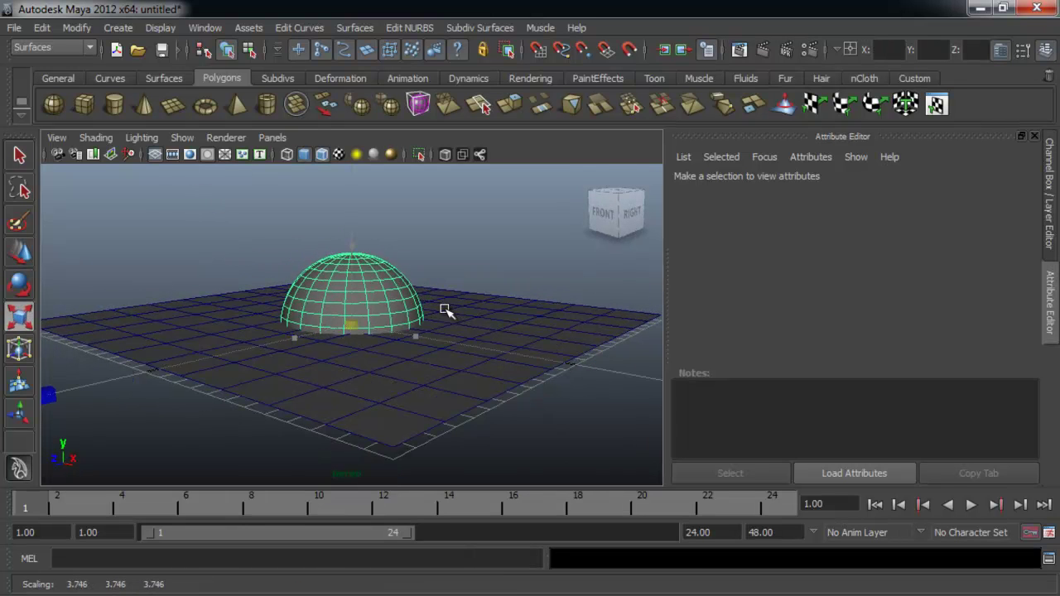
pyautogui.press('w')
pyautogui.keyDown('alt'); pyautogui.moveTo(354, 255); pyautogui.dragTo(470, 229); pyautogui.keyUp('alt')
# Deselect the sphere, render a closer view of it on the plane, and close the render window
pyautogui.click(526, 80)
pyautogui.click(471, 228)
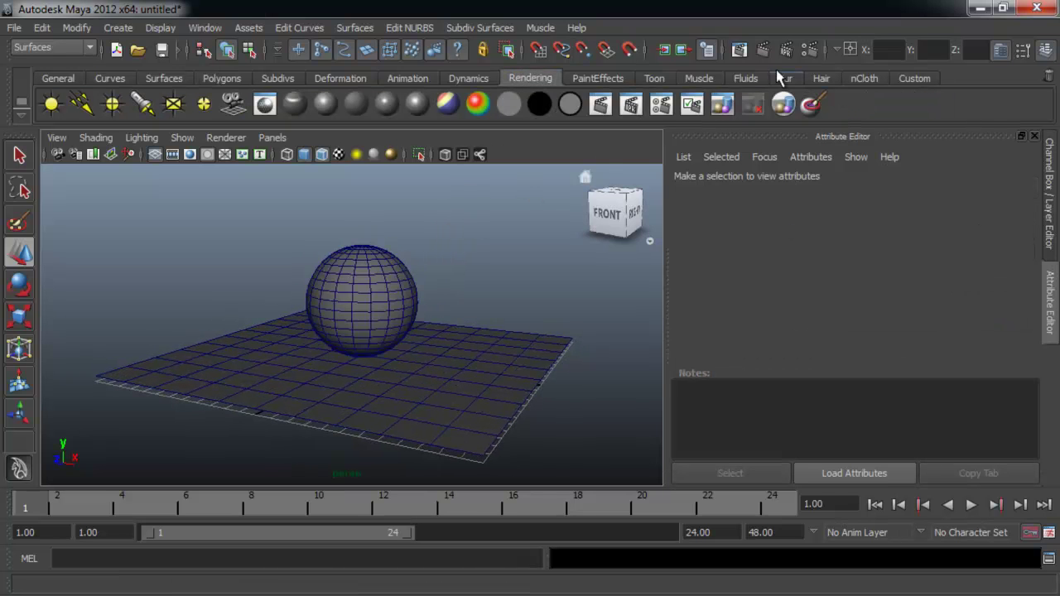
pyautogui.keyDown('alt'); pyautogui.moveTo(417, 237); pyautogui.dragTo(582, 256, button='right'); pyautogui.keyUp('alt')
pyautogui.press('a')
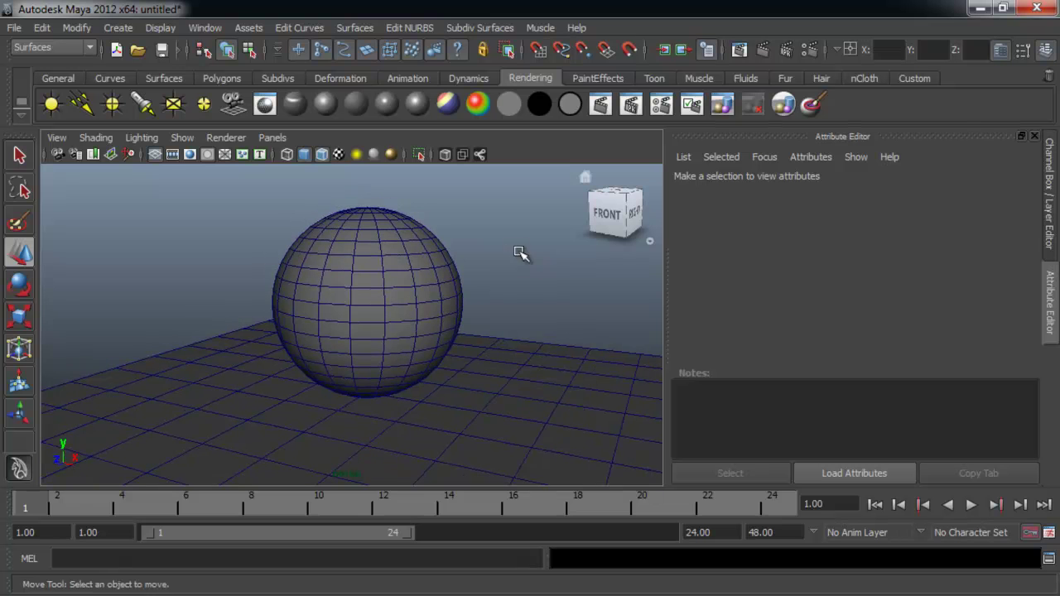
pyautogui.click(763, 51)
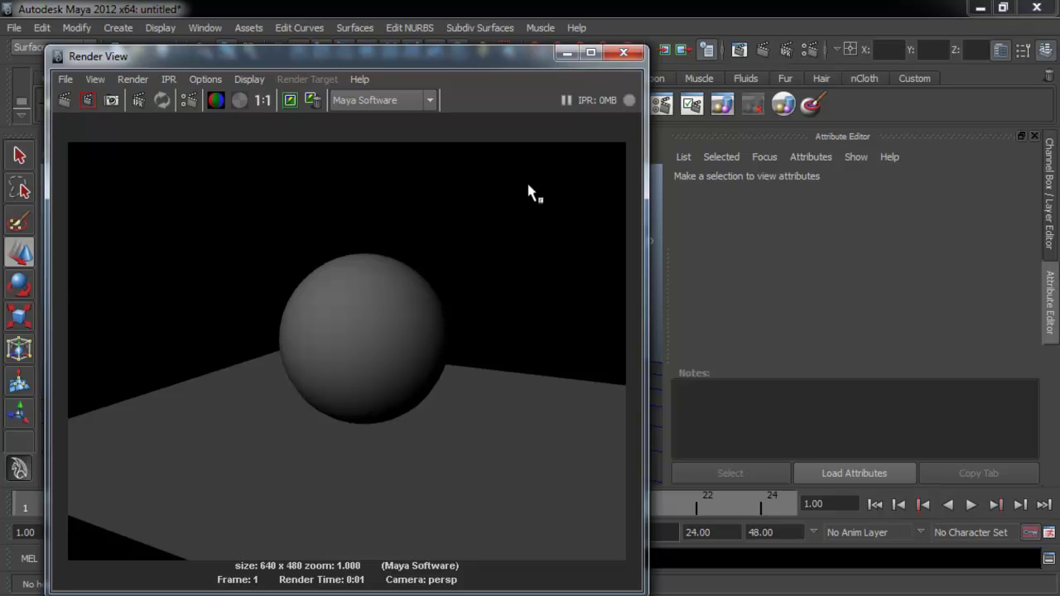
pyautogui.click(624, 55)
# Add a directional light and move it up above the sphere
pyautogui.moveTo(502, 253)
pyautogui.keyDown('alt'); pyautogui.mouseDown(button='right')
pyautogui.moveTo(320, 248)
pyautogui.moveTo(351, 256)
pyautogui.mouseUp(button='right'); pyautogui.keyUp('alt')
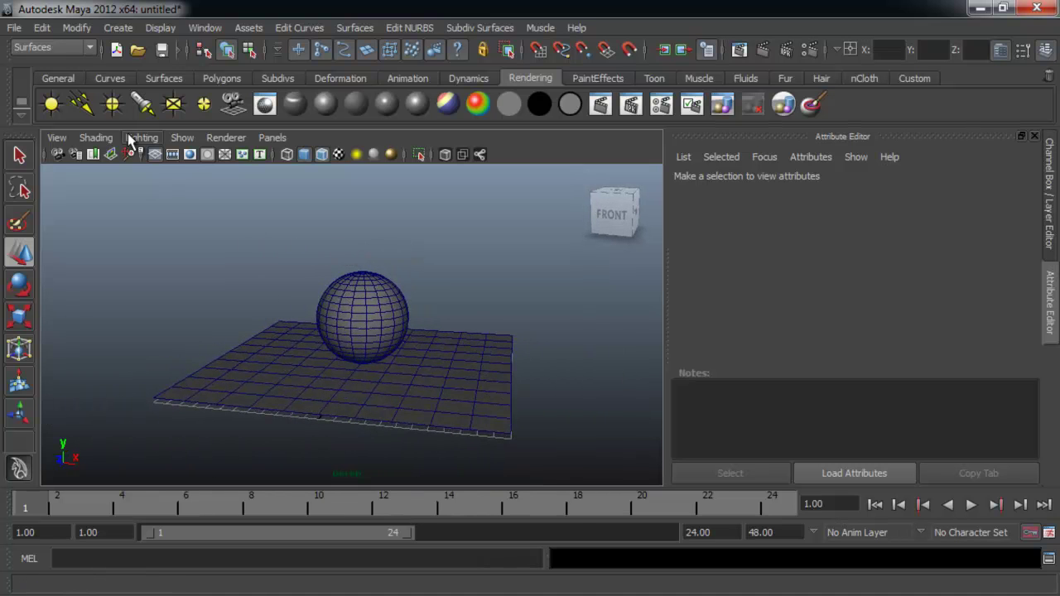
pyautogui.click(84, 108)
pyautogui.keyDown('alt'); pyautogui.moveTo(332, 256); pyautogui.dragTo(355, 233); pyautogui.keyUp('alt')
pyautogui.keyDown('alt'); pyautogui.moveTo(322, 278); pyautogui.dragTo(262, 270); pyautogui.keyUp('alt')
pyautogui.keyDown('alt'); pyautogui.moveTo(261, 270); pyautogui.dragTo(476, 339, button='right'); pyautogui.keyUp('alt')
pyautogui.keyDown('alt'); pyautogui.moveTo(475, 338); pyautogui.dragTo(448, 402, button='middle'); pyautogui.keyUp('alt')
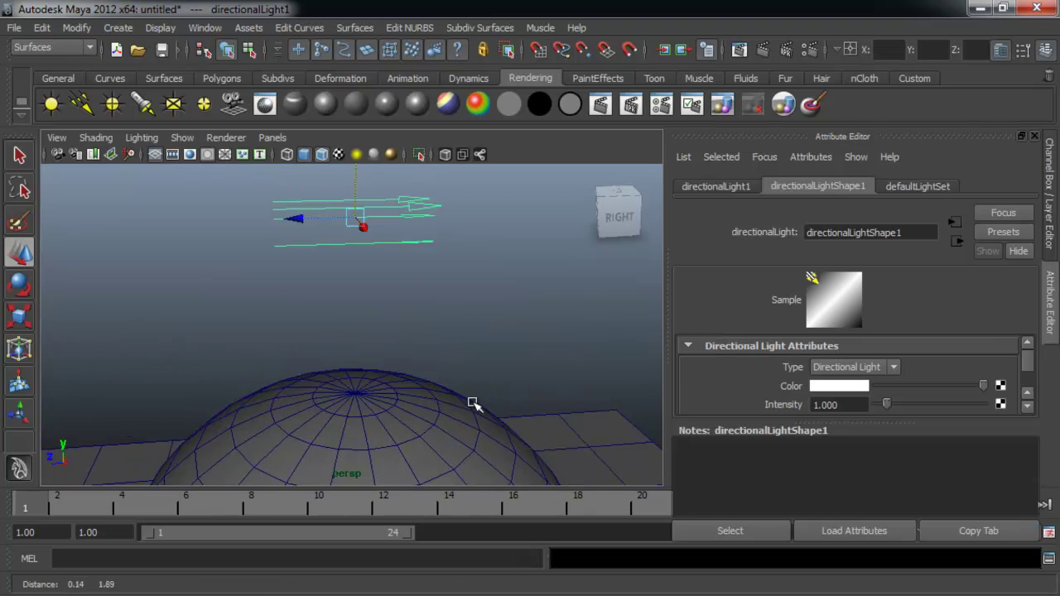
# Render the sphere and plane lit by the directional light, and close the render window
pyautogui.keyDown('alt'); pyautogui.moveTo(416, 239); pyautogui.dragTo(627, 262); pyautogui.keyUp('alt')
pyautogui.keyDown('alt'); pyautogui.moveTo(627, 262); pyautogui.dragTo(500, 314, button='right'); pyautogui.keyUp('alt')
pyautogui.keyDown('alt'); pyautogui.moveTo(500, 315); pyautogui.dragTo(402, 307, button='middle'); pyautogui.keyUp('alt')
pyautogui.keyDown('alt'); pyautogui.moveTo(403, 307); pyautogui.dragTo(381, 308, button='right'); pyautogui.keyUp('alt')
pyautogui.click(763, 50)
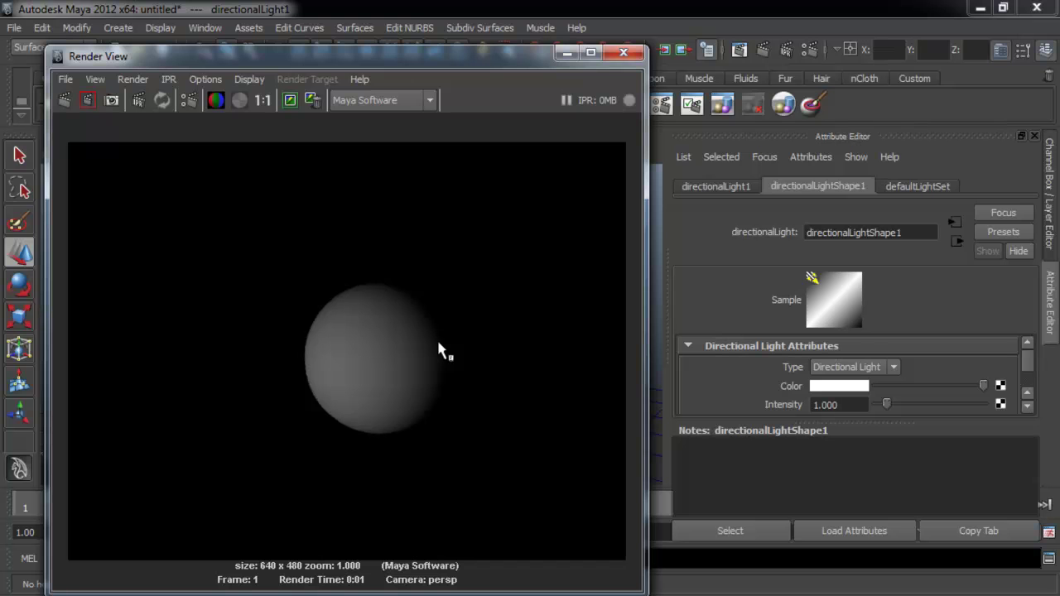
pyautogui.moveTo(512, 62); pyautogui.dragTo(730, 77)
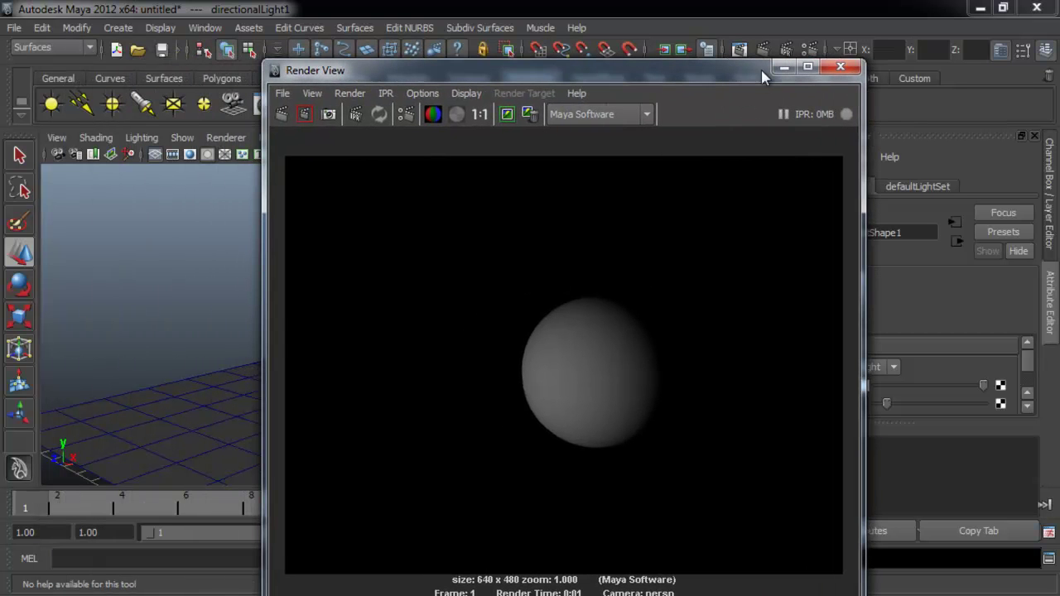
pyautogui.click(839, 68)
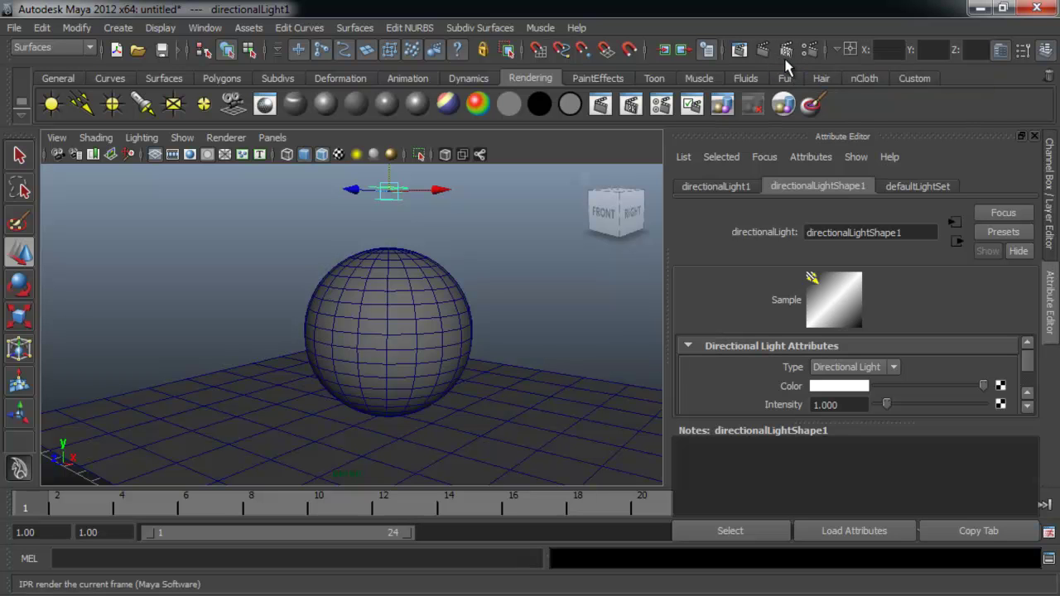
pyautogui.click(786, 55)
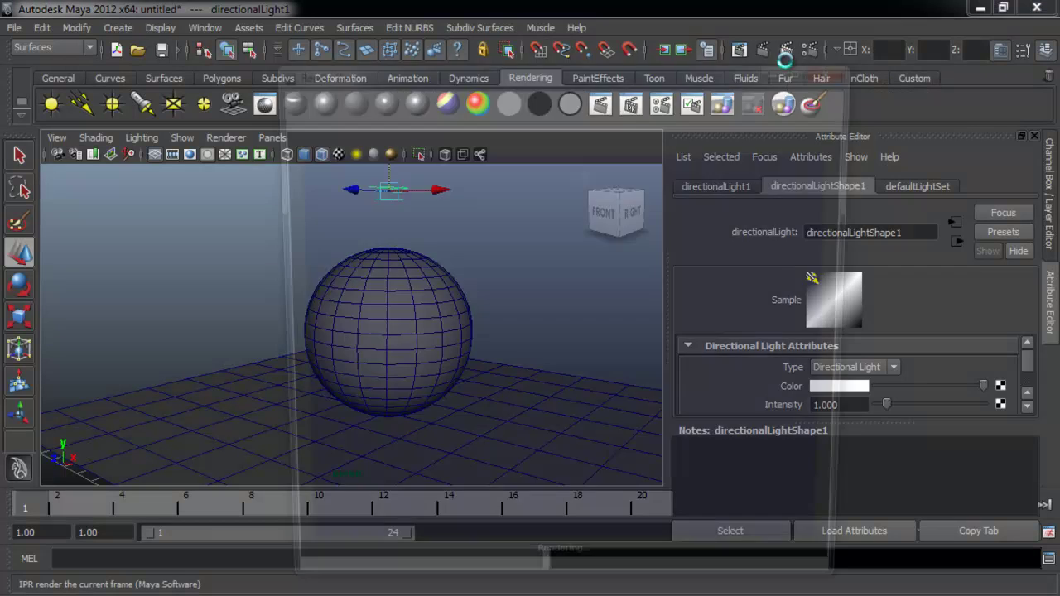
pyautogui.moveTo(817, 61); pyautogui.dragTo(875, 47)
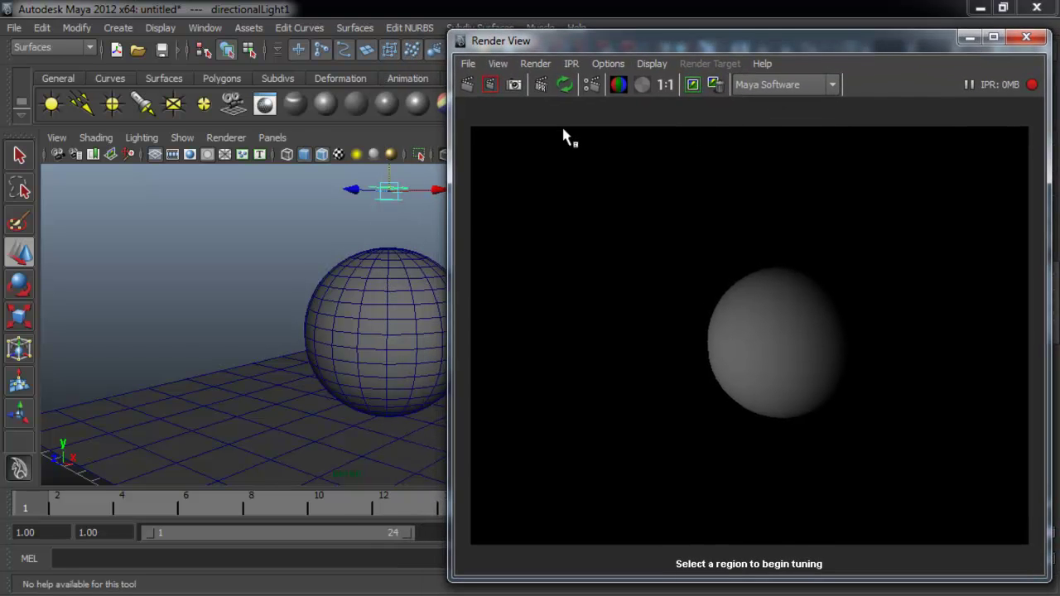
pyautogui.click(1027, 36)
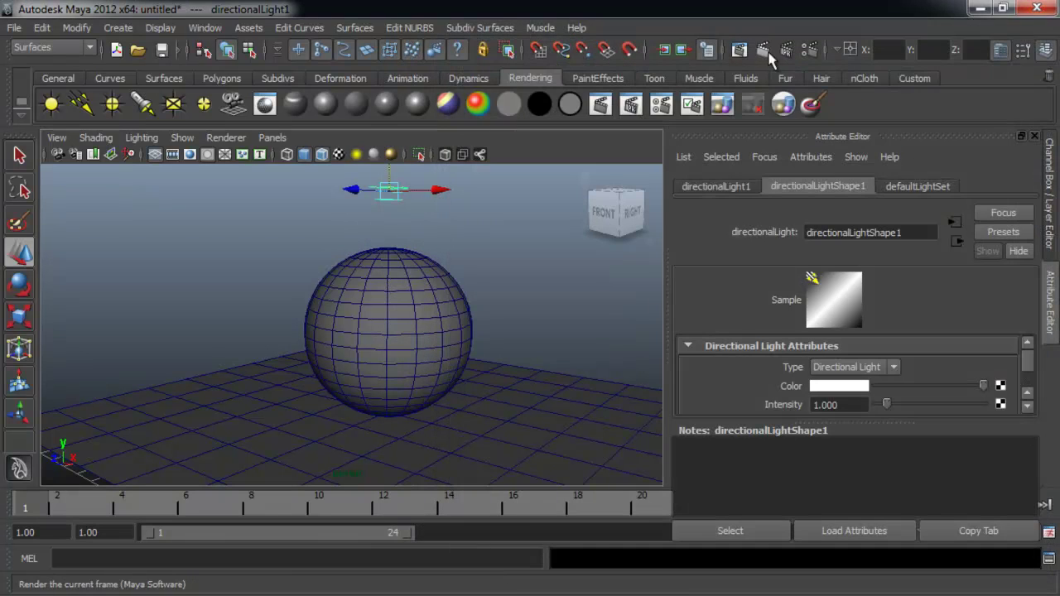
# Start an IPR render of the current frame and set the tuning region to cover the entire rendered image
pyautogui.click(783, 49)
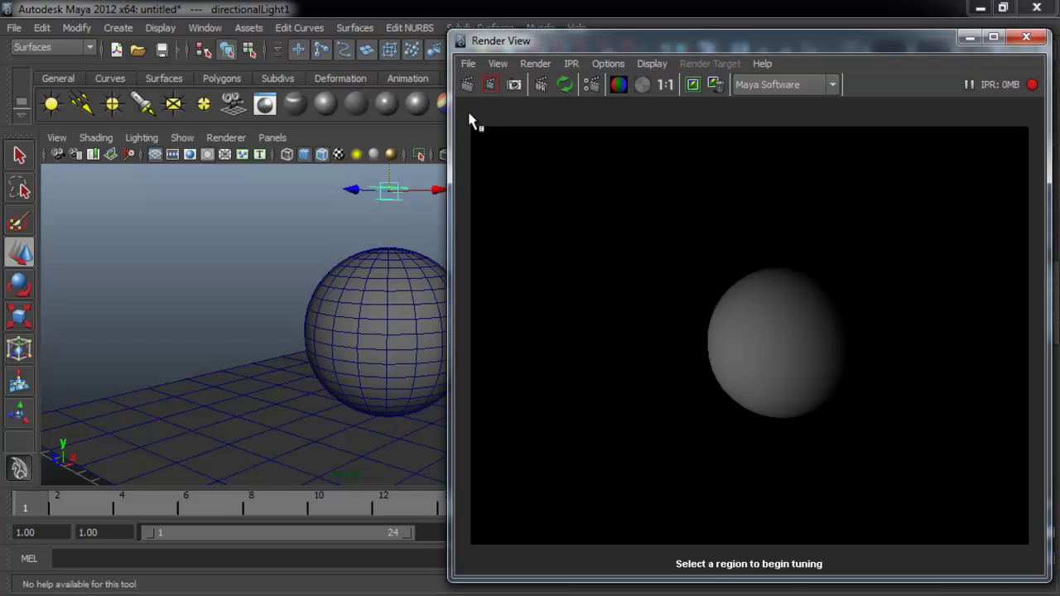
pyautogui.moveTo(477, 146); pyautogui.dragTo(1028, 547)
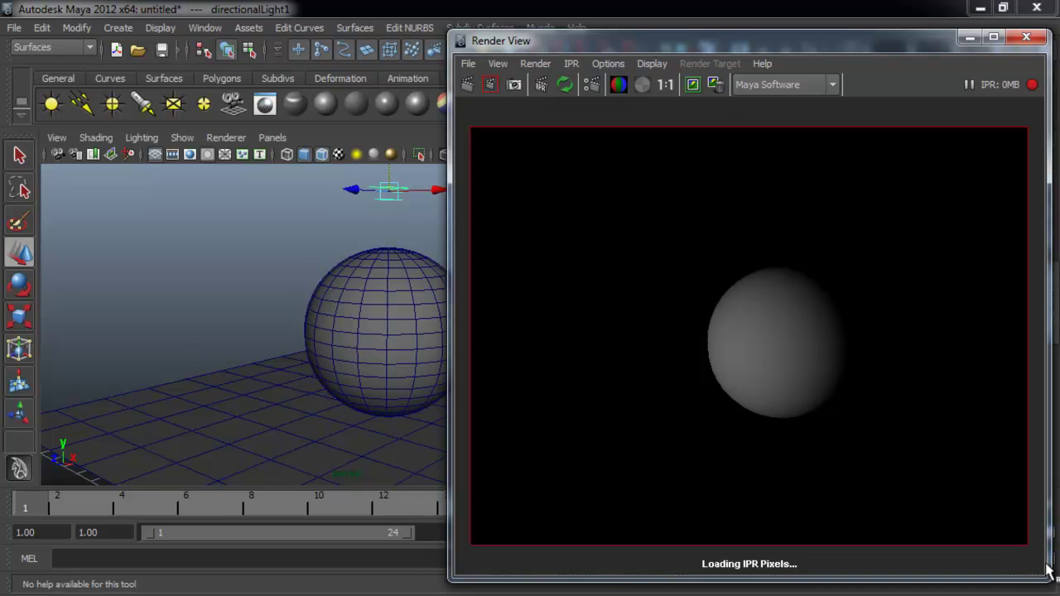
pyautogui.moveTo(474, 112); pyautogui.dragTo(1004, 402)
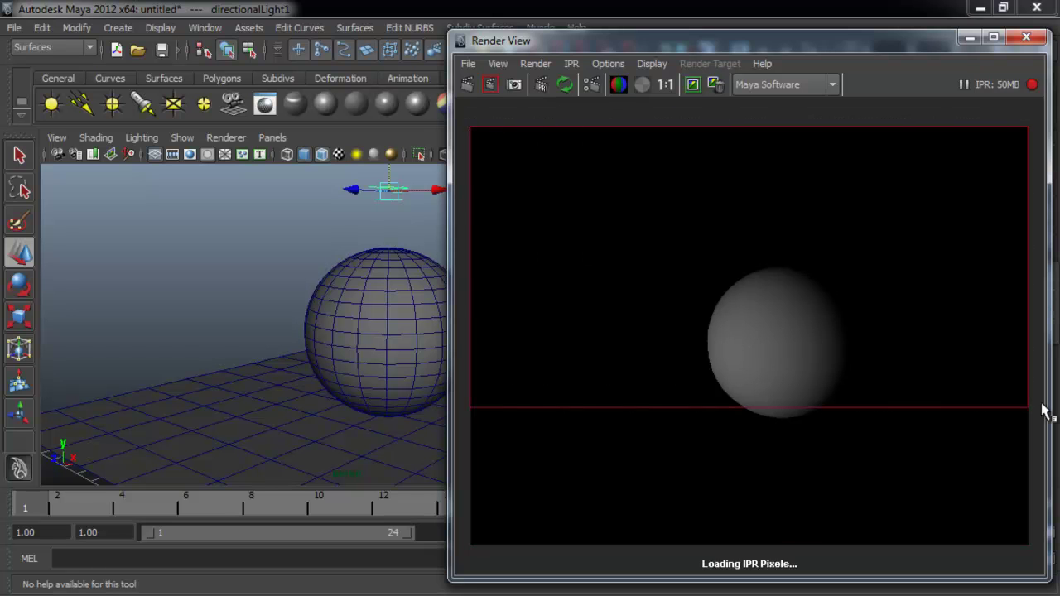
pyautogui.moveTo(615, 497); pyautogui.dragTo(918, 255)
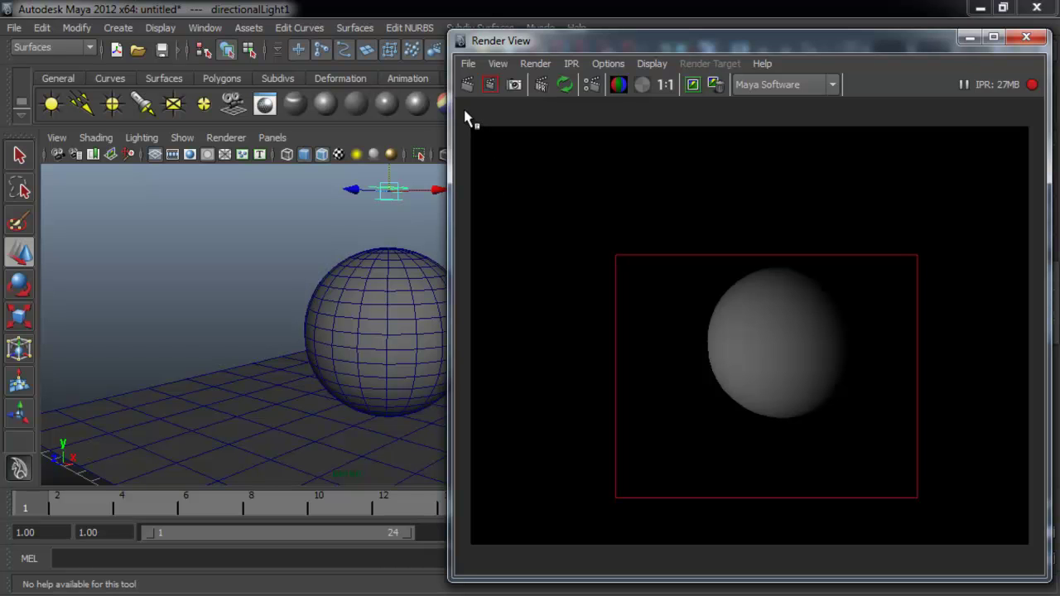
pyautogui.moveTo(481, 134); pyautogui.dragTo(1027, 555)
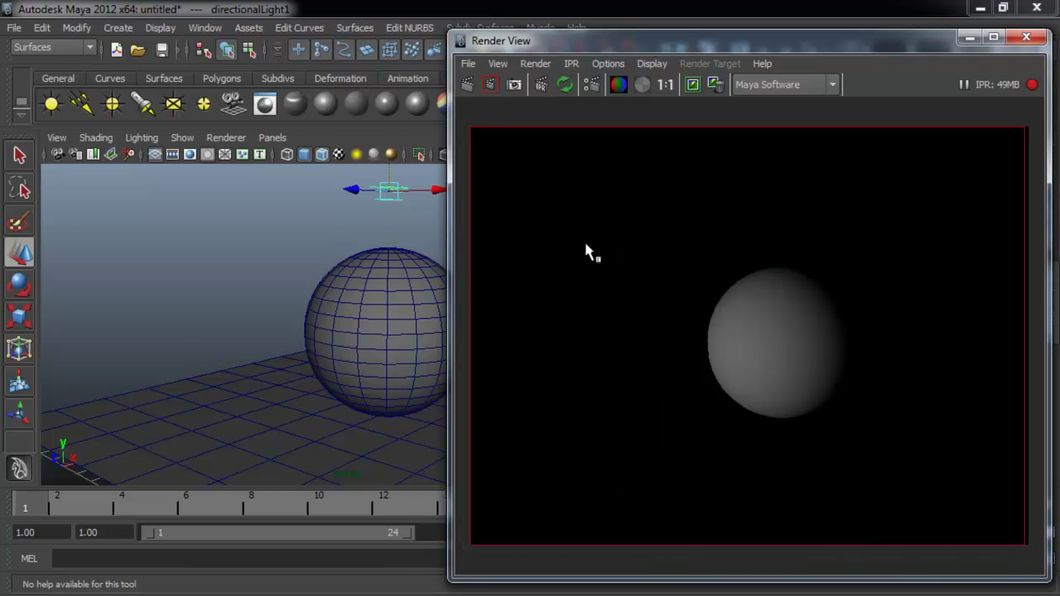
pyautogui.moveTo(466, 109); pyautogui.dragTo(1027, 543)
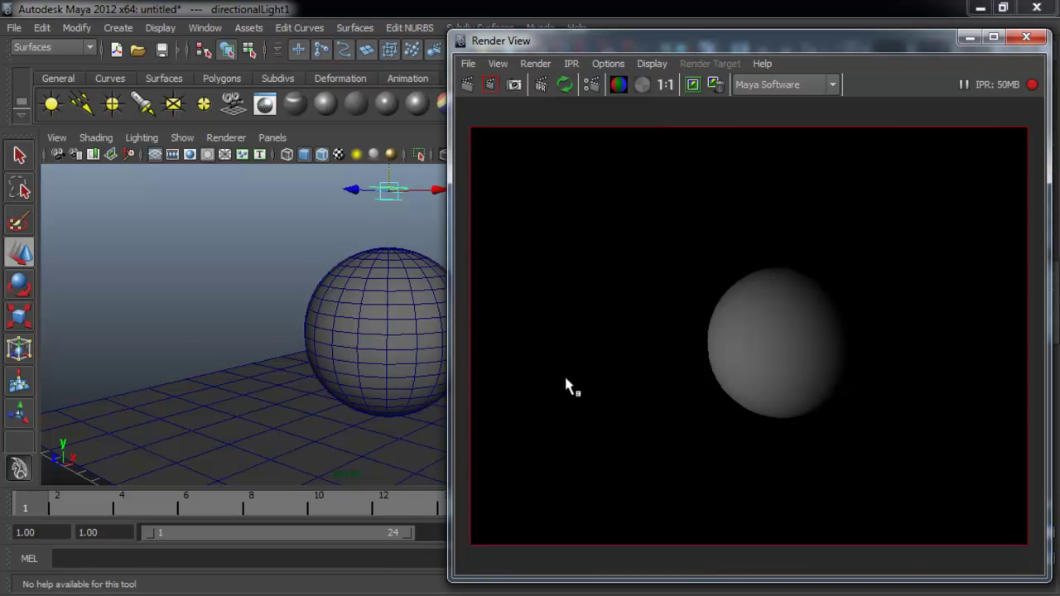
# Rotate the directional light to about -31 degrees around X so that it shines down onto the sphere and plane
pyautogui.keyDown('alt'); pyautogui.moveTo(402, 217); pyautogui.dragTo(358, 277, button='middle'); pyautogui.keyUp('alt')
pyautogui.moveTo(343, 196); pyautogui.dragTo(348, 217)
pyautogui.press('e')
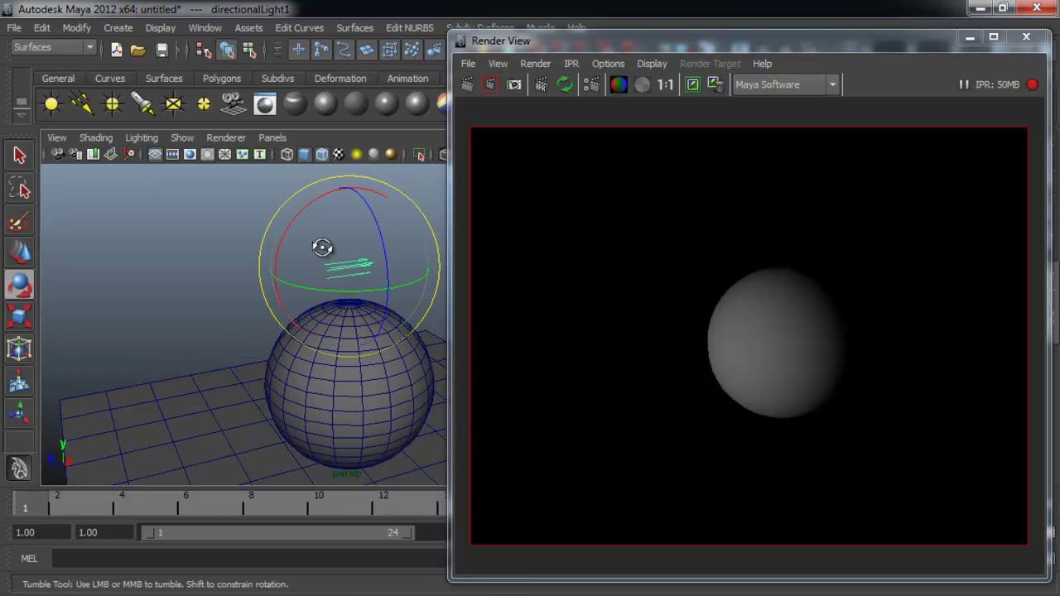
pyautogui.moveTo(290, 223); pyautogui.dragTo(322, 192)
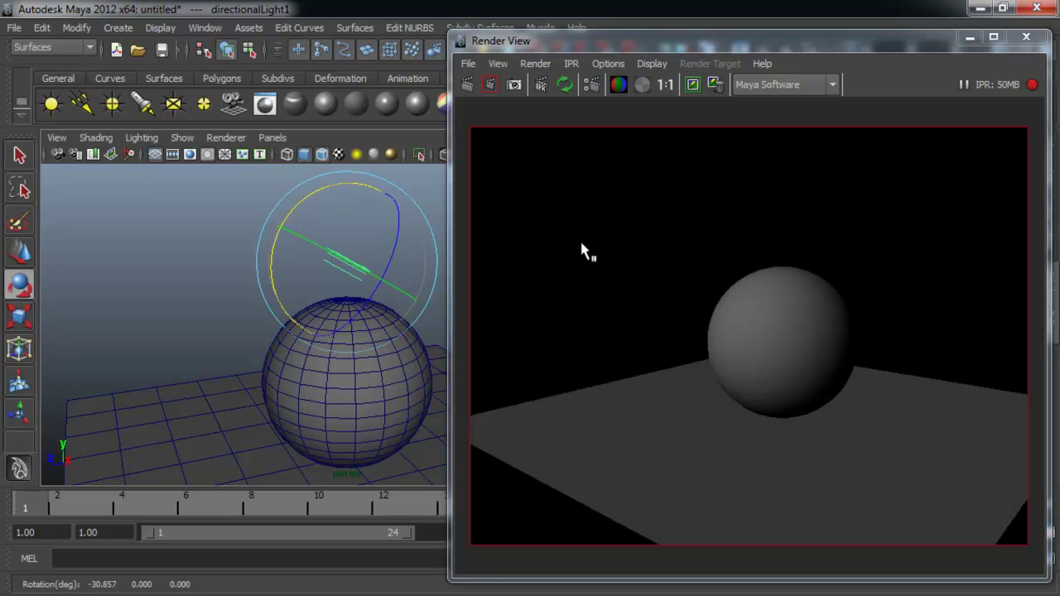
pyautogui.moveTo(339, 298)
pyautogui.keyDown('alt'); pyautogui.mouseDown()
pyautogui.moveTo(345, 227)
pyautogui.moveTo(325, 220)
pyautogui.moveTo(332, 184)
pyautogui.moveTo(213, 280)
pyautogui.moveTo(296, 259)
pyautogui.moveTo(218, 225)
pyautogui.moveTo(175, 253)
pyautogui.moveTo(179, 245)
pyautogui.moveTo(183, 294)
pyautogui.moveTo(197, 285)
pyautogui.moveTo(188, 247)
pyautogui.moveTo(190, 291)
pyautogui.moveTo(154, 287)
pyautogui.moveTo(221, 287)
pyautogui.mouseUp(); pyautogui.keyUp('alt')
pyautogui.press('w')
pyautogui.press('e')
pyautogui.keyDown('alt'); pyautogui.moveTo(221, 287); pyautogui.dragTo(256, 289, button='middle'); pyautogui.keyUp('alt')
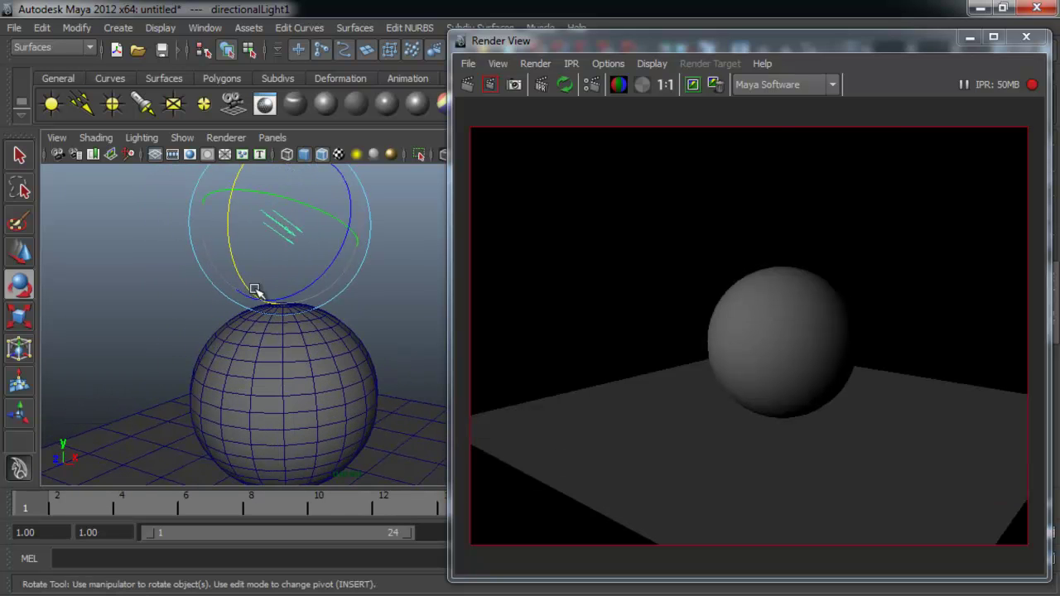
# Set the directional light's intensity to 2 and bring the full live render into view beside the viewport
pyautogui.moveTo(759, 43); pyautogui.dragTo(407, 305)
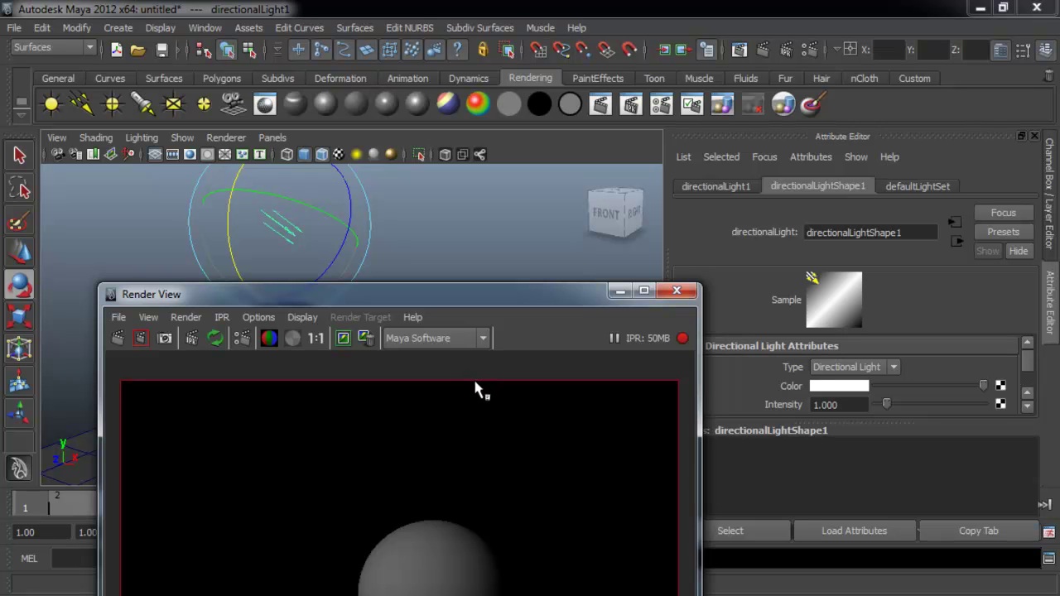
pyautogui.moveTo(526, 297); pyautogui.dragTo(436, 309)
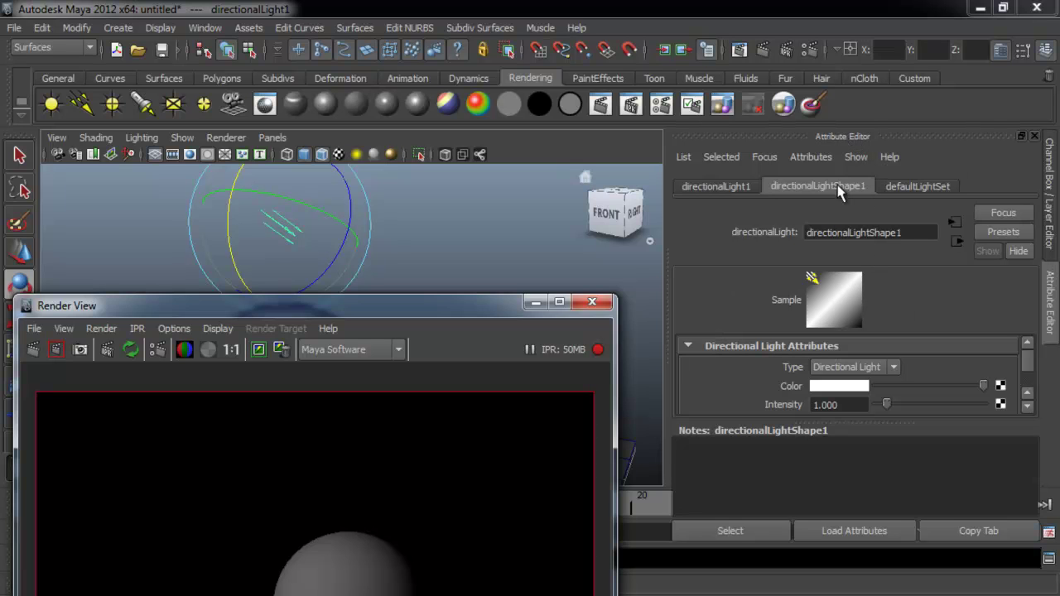
pyautogui.moveTo(888, 430); pyautogui.dragTo(878, 496)
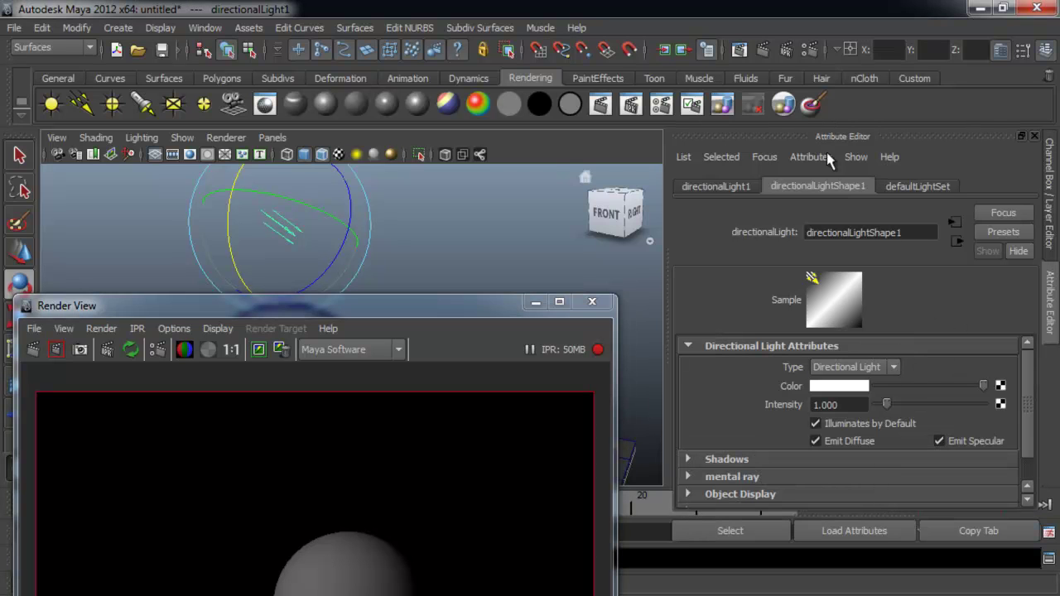
pyautogui.click(846, 405)
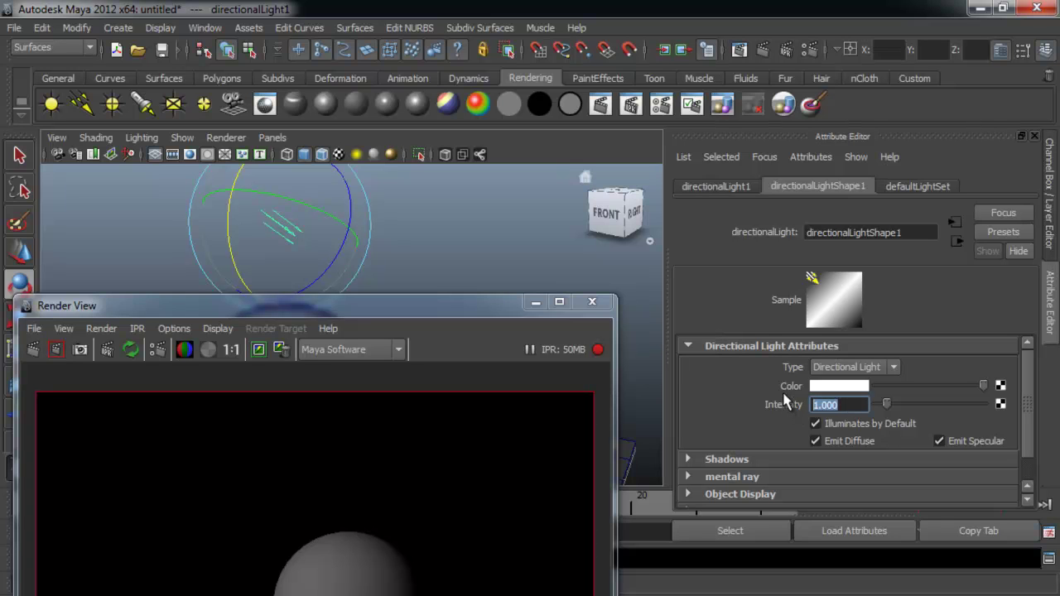
pyautogui.write('2')
pyautogui.press('Return')
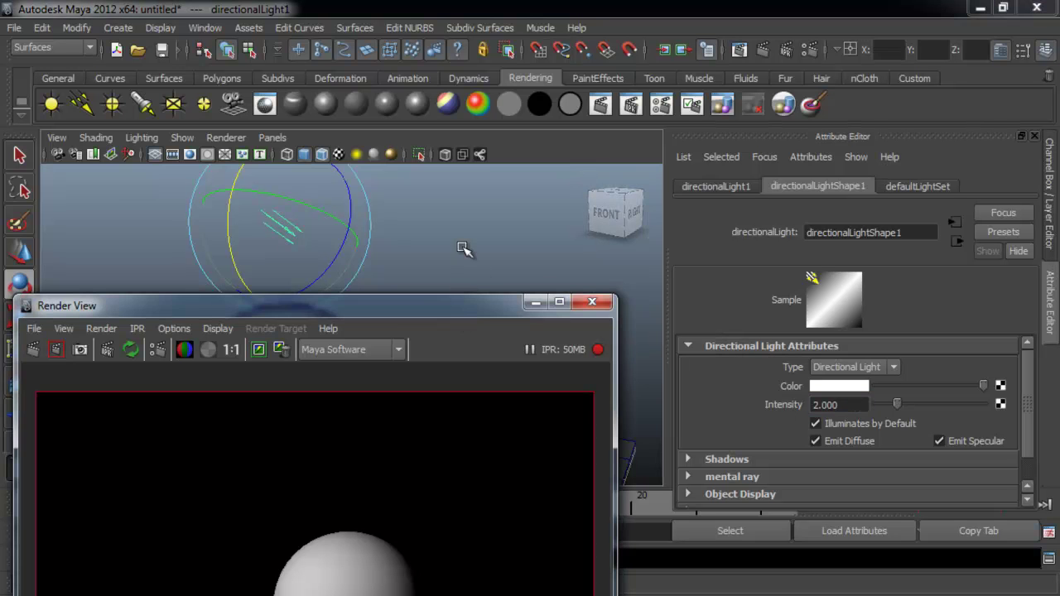
pyautogui.moveTo(447, 310); pyautogui.dragTo(478, 78)
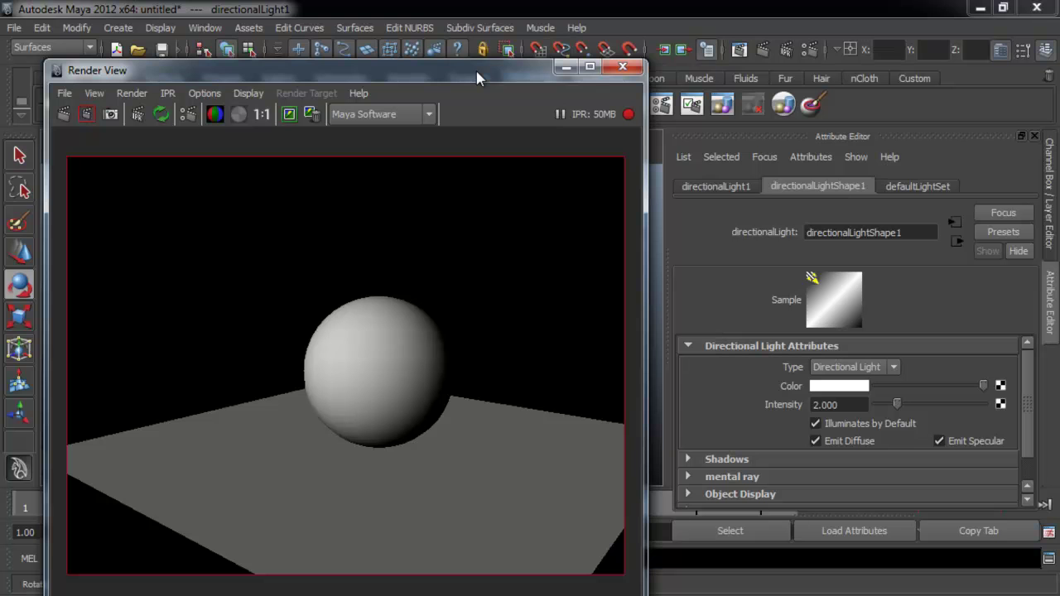
pyautogui.moveTo(477, 72); pyautogui.dragTo(858, 29)
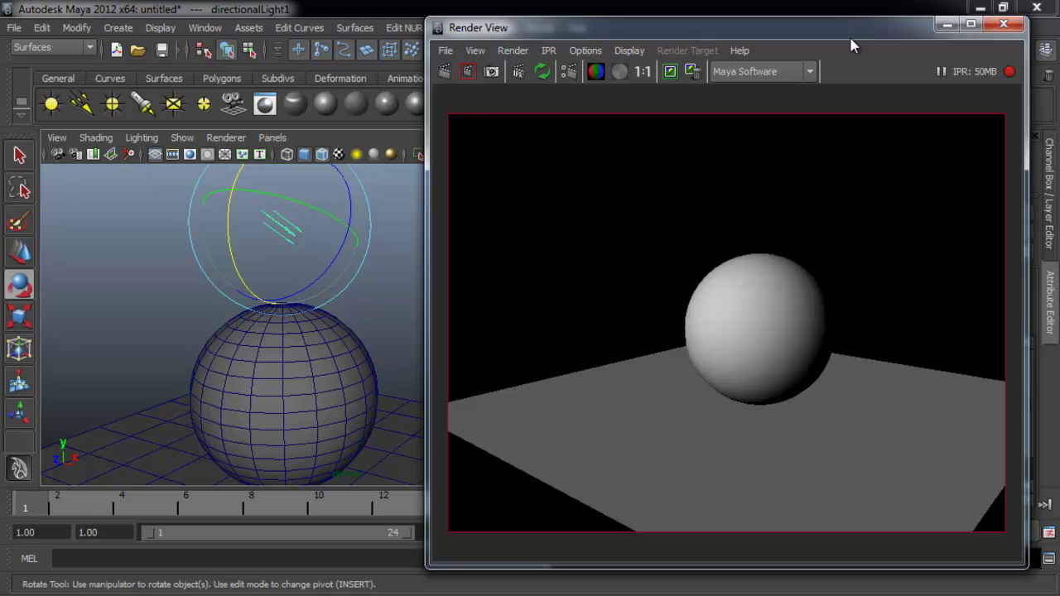
# Try scaling the directional light uniformly to about 1.38, and undo the scaling
pyautogui.keyDown('alt'); pyautogui.moveTo(352, 267); pyautogui.dragTo(302, 274); pyautogui.keyUp('alt')
pyautogui.press('r')
pyautogui.moveTo(251, 229); pyautogui.dragTo(284, 217)
pyautogui.hotkey('ctrl', 'z')
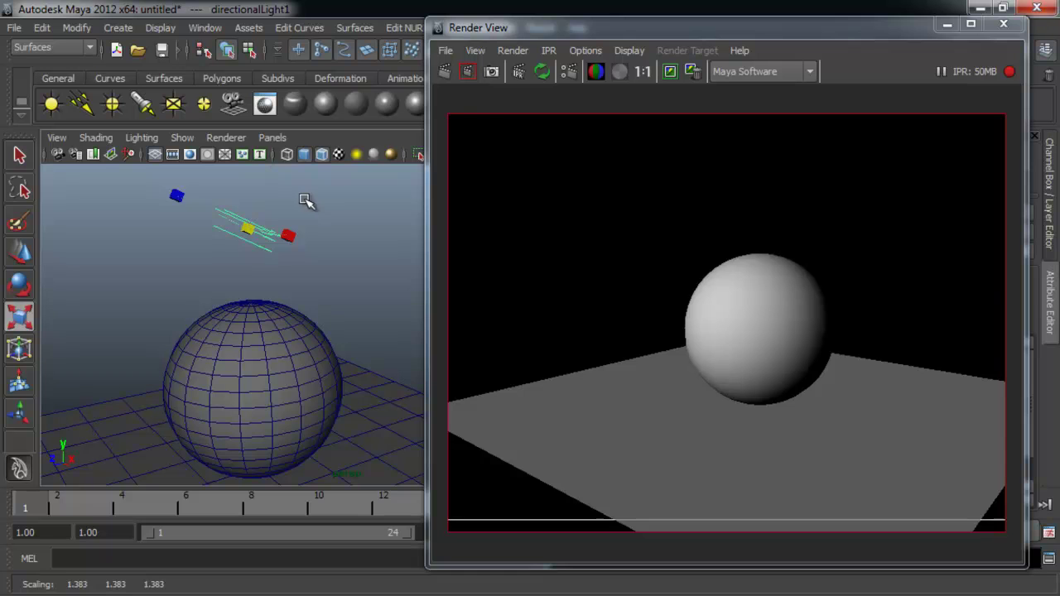
# Rename the directional light's shape node to KeylLight
pyautogui.moveTo(638, 37); pyautogui.dragTo(526, 350)
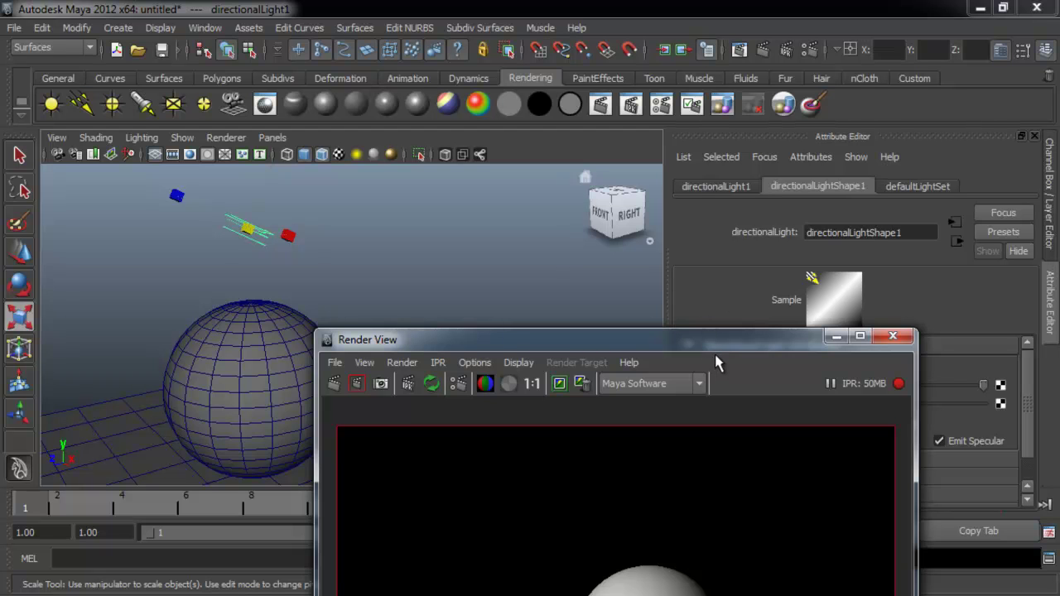
pyautogui.moveTo(644, 340); pyautogui.dragTo(334, 259)
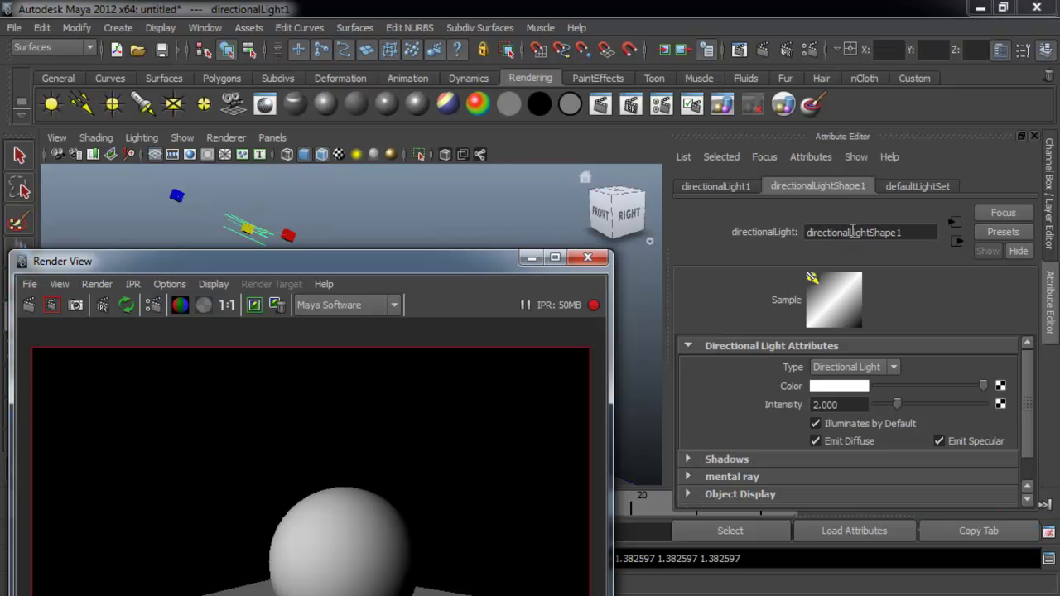
pyautogui.moveTo(851, 232); pyautogui.dragTo(738, 232)
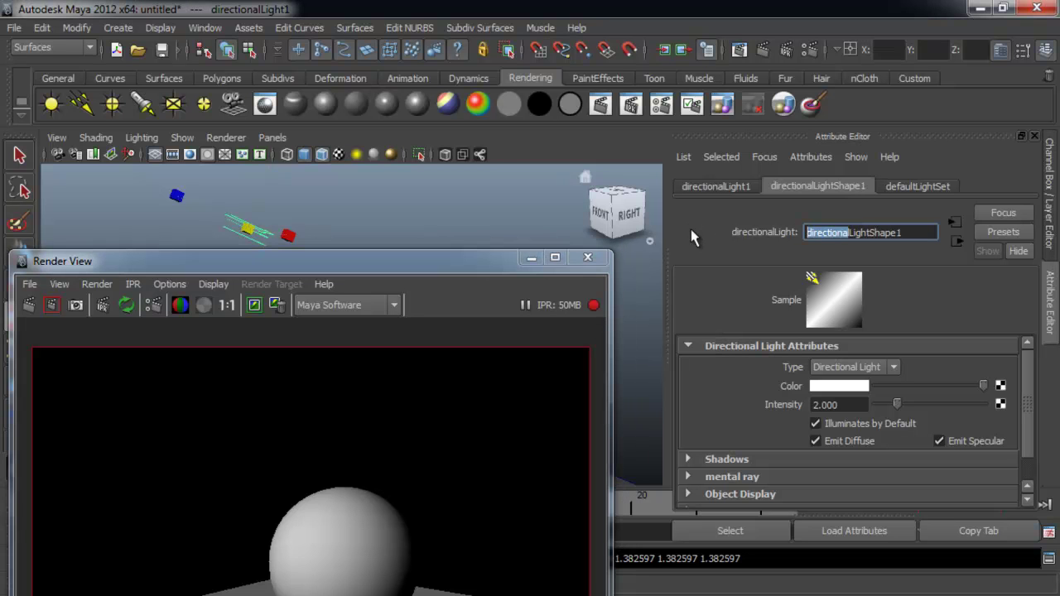
pyautogui.write('KeyLight')
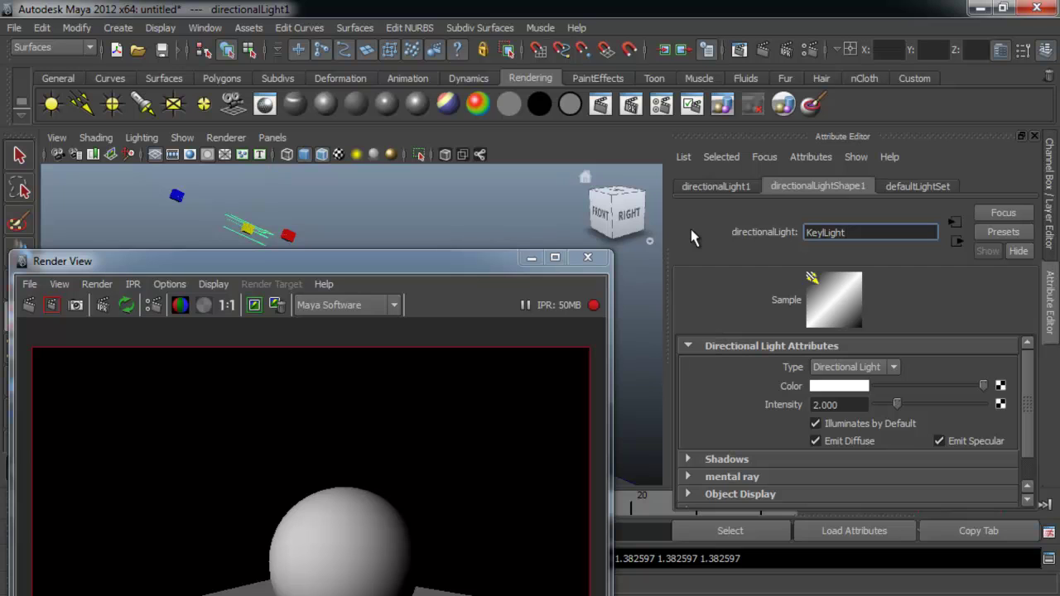
pyautogui.press('Return')
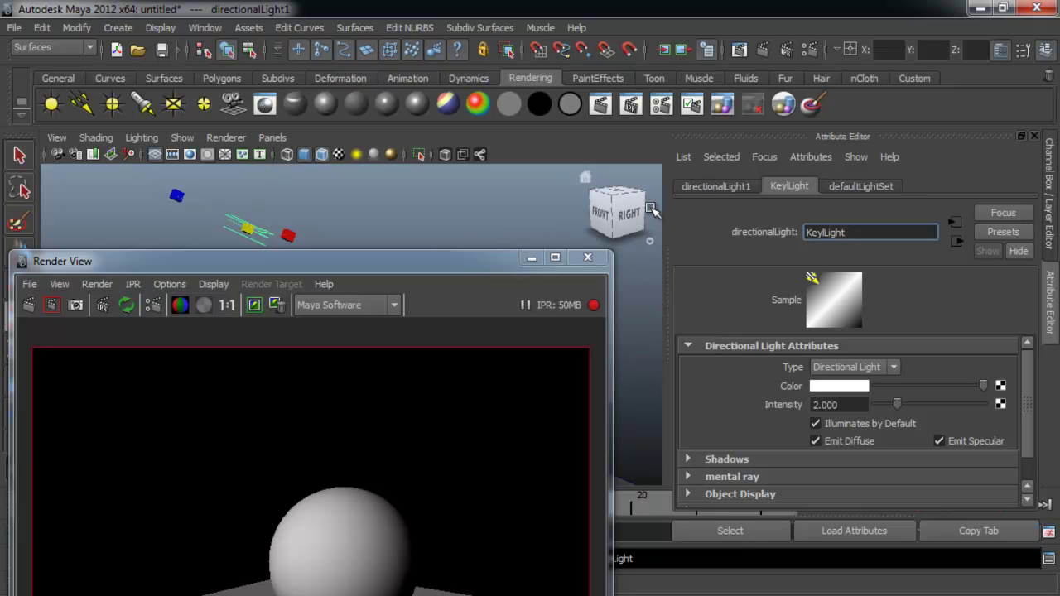
# Uncover the viewport and duplicate the directional light above the sphere
pyautogui.moveTo(260, 264); pyautogui.dragTo(686, 366)
pyautogui.click(206, 237)
pyautogui.click(216, 238)
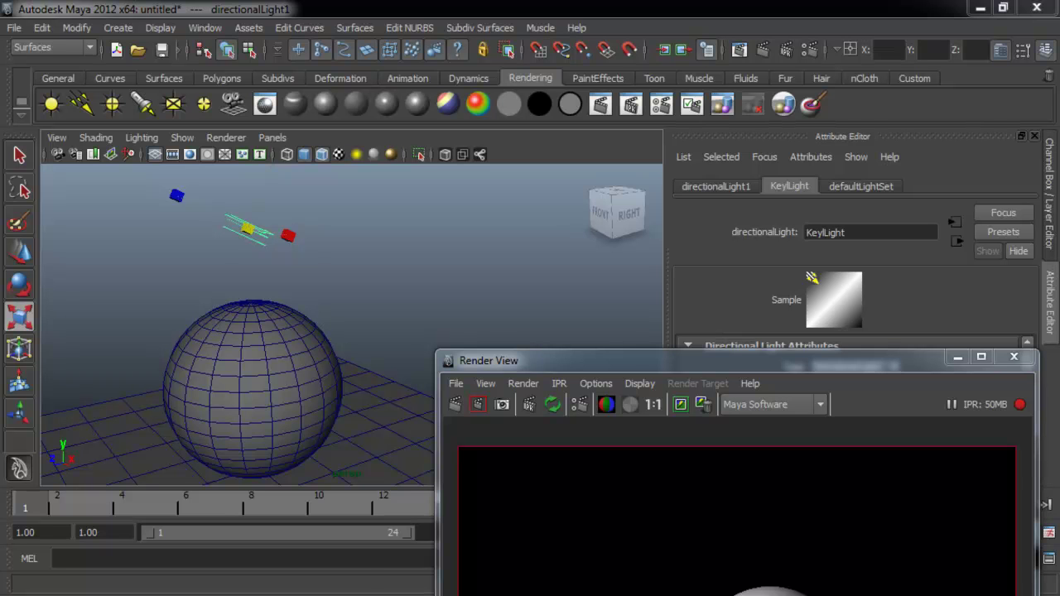
pyautogui.keyDown('alt'); pyautogui.moveTo(343, 254); pyautogui.dragTo(372, 251); pyautogui.keyUp('alt')
pyautogui.press('r')
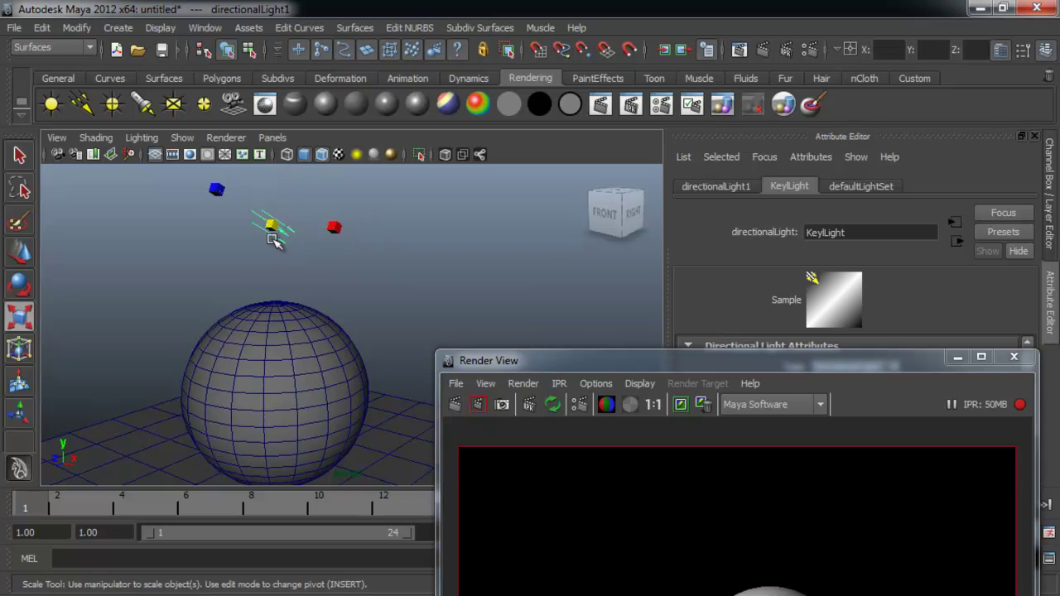
pyautogui.hotkey('ctrl', 'd')
# Rotate the duplicated light to about -36, 42, -26 degrees so that it lights the sphere from another side
pyautogui.moveTo(588, 370); pyautogui.dragTo(609, 366)
pyautogui.keyDown('alt'); pyautogui.moveTo(403, 296); pyautogui.dragTo(435, 274); pyautogui.keyUp('alt')
pyautogui.press('e')
pyautogui.moveTo(662, 353); pyautogui.dragTo(607, 132)
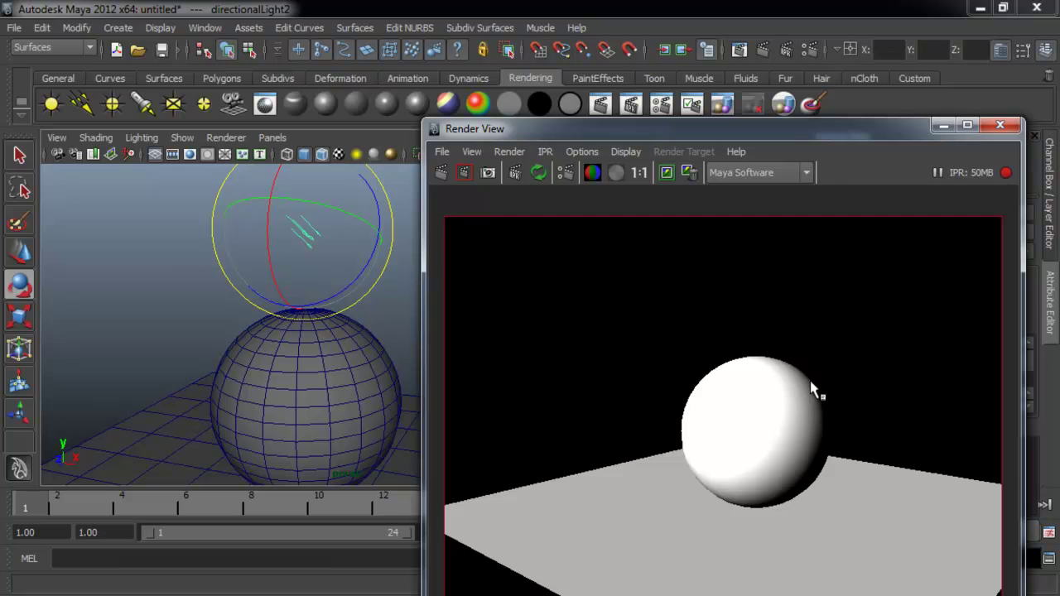
pyautogui.moveTo(320, 202); pyautogui.dragTo(374, 224)
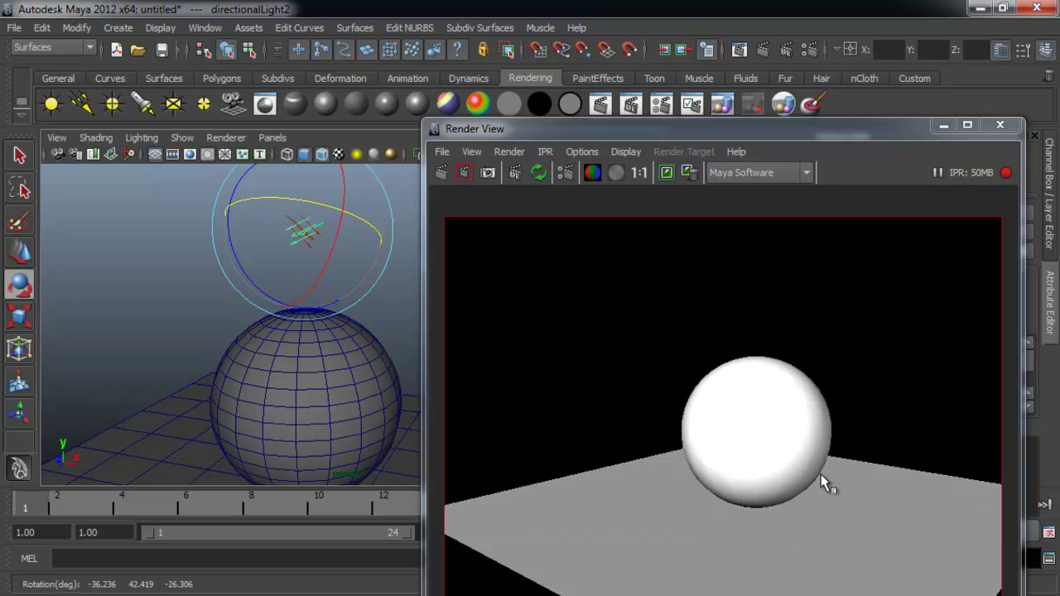
# Set the duplicated directional light's intensity to 0.5 and bring the live render back into view
pyautogui.moveTo(845, 135); pyautogui.dragTo(466, 260)
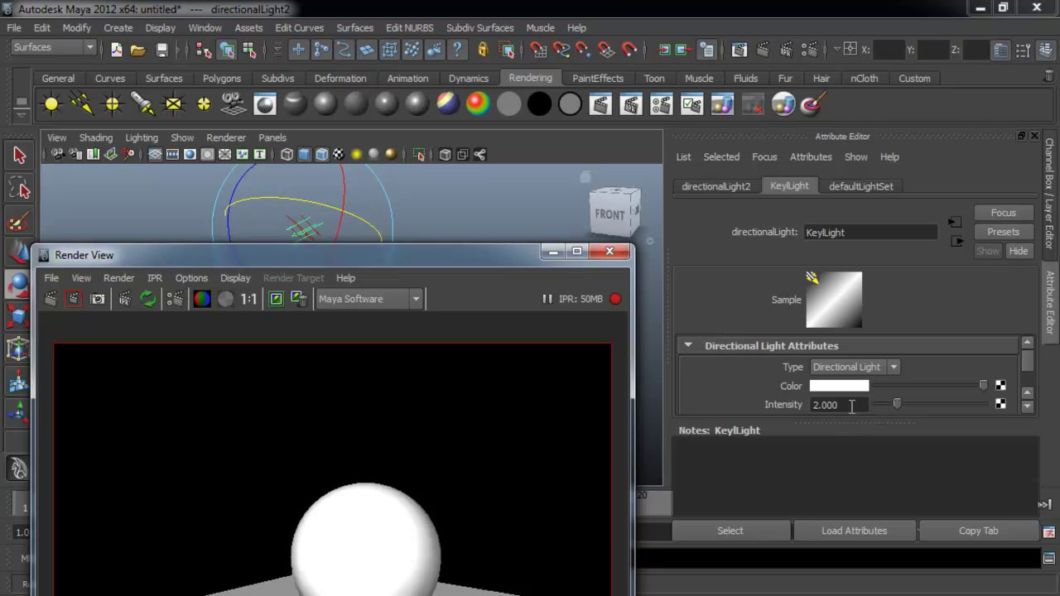
pyautogui.moveTo(868, 407); pyautogui.dragTo(752, 407)
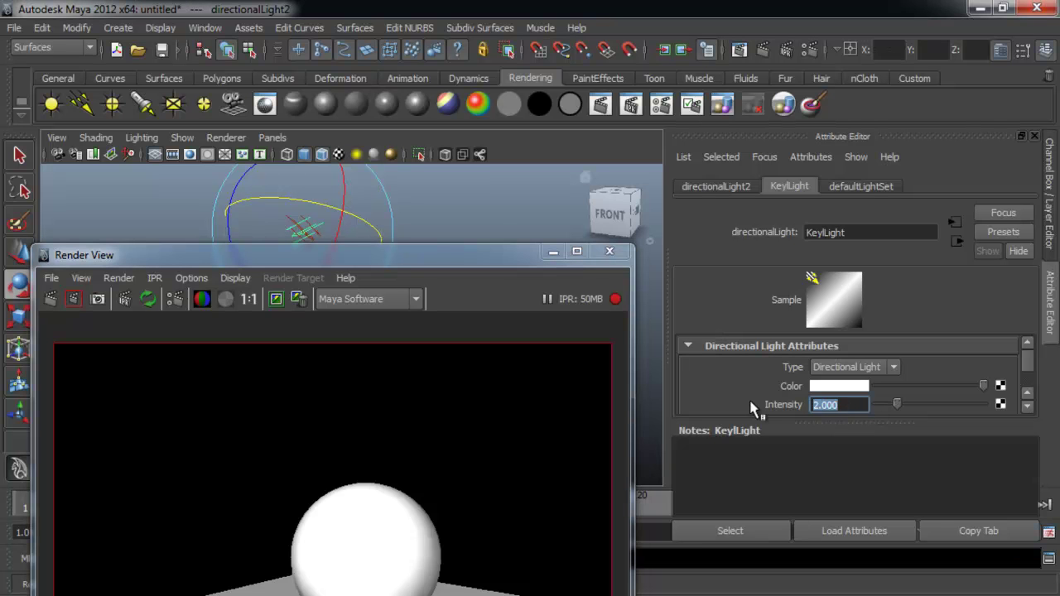
pyautogui.write('0.5')
pyautogui.press('Return')
pyautogui.moveTo(424, 256); pyautogui.dragTo(506, 130)
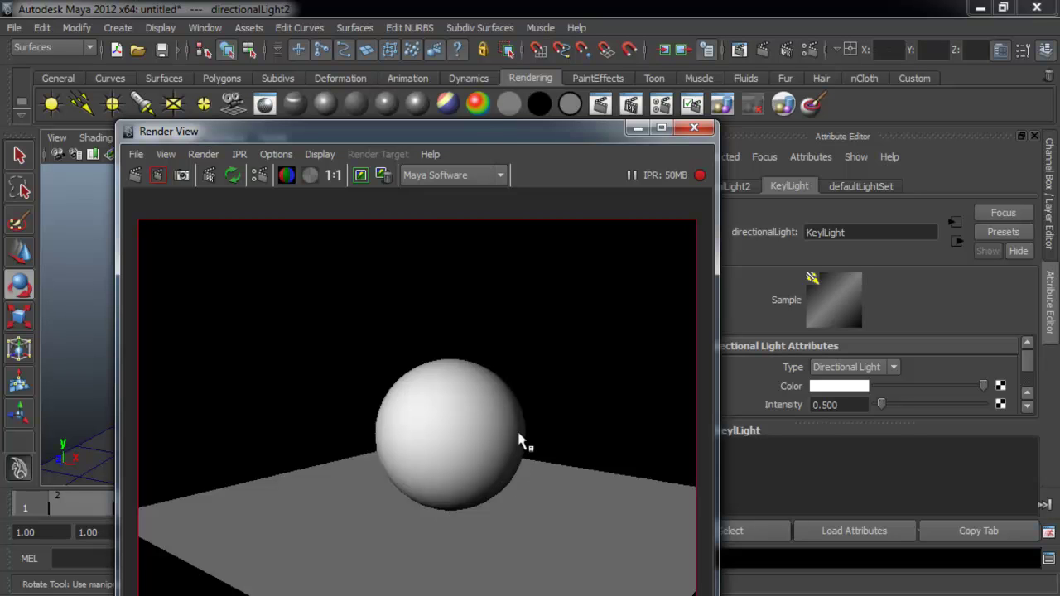
# Try the duplicated light at intensity 0 for comparison in the live render, and restore its intensity to 0.5
pyautogui.doubleClick(854, 405)
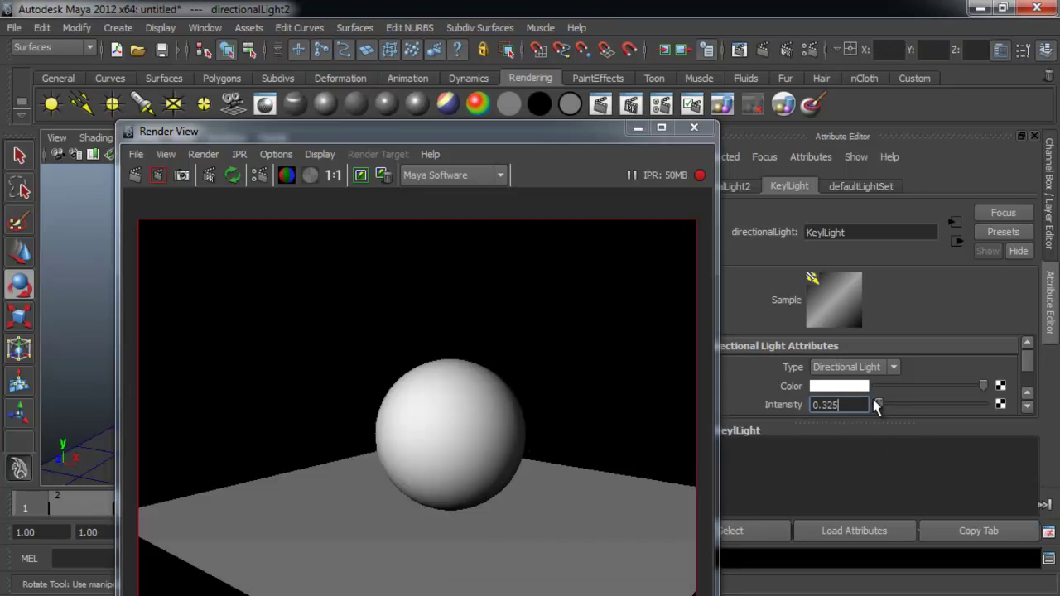
pyautogui.write('0')
pyautogui.press('Return')
pyautogui.press('Return')
pyautogui.write('0.5')
pyautogui.press('Return')
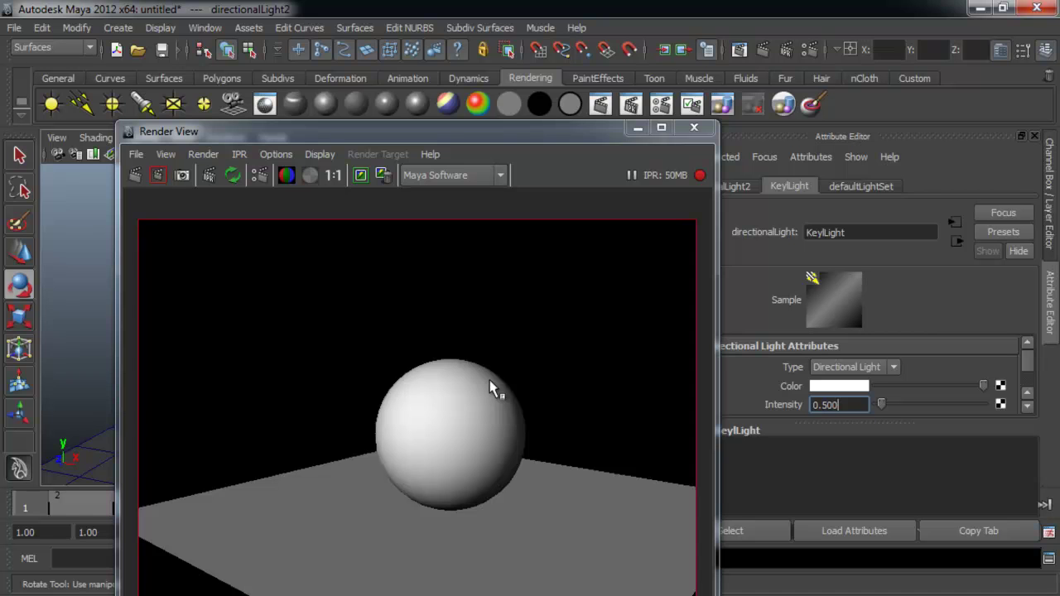
pyautogui.moveTo(566, 132); pyautogui.dragTo(581, 59)
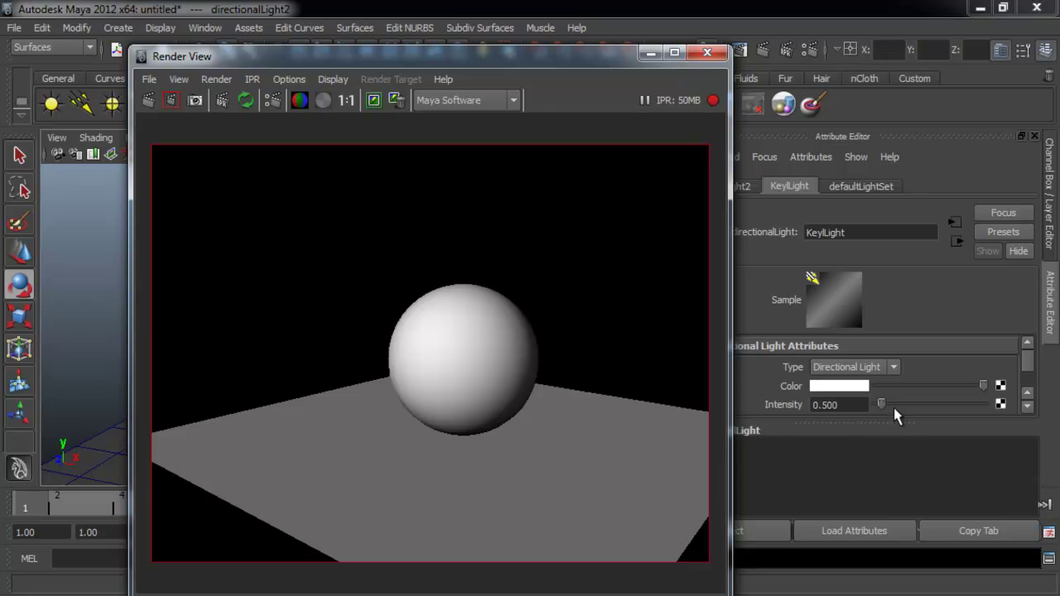
# Set the second directional light's intensity to 1.057 and move the live render aside to uncover the viewport
pyautogui.moveTo(883, 405); pyautogui.dragTo(886, 406)
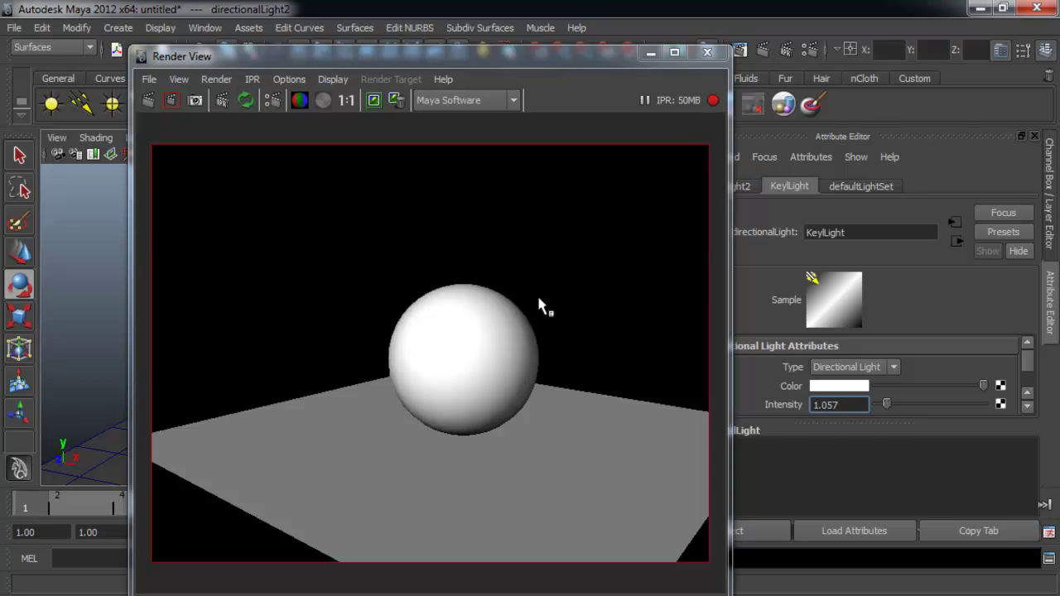
pyautogui.moveTo(614, 56); pyautogui.dragTo(489, 406)
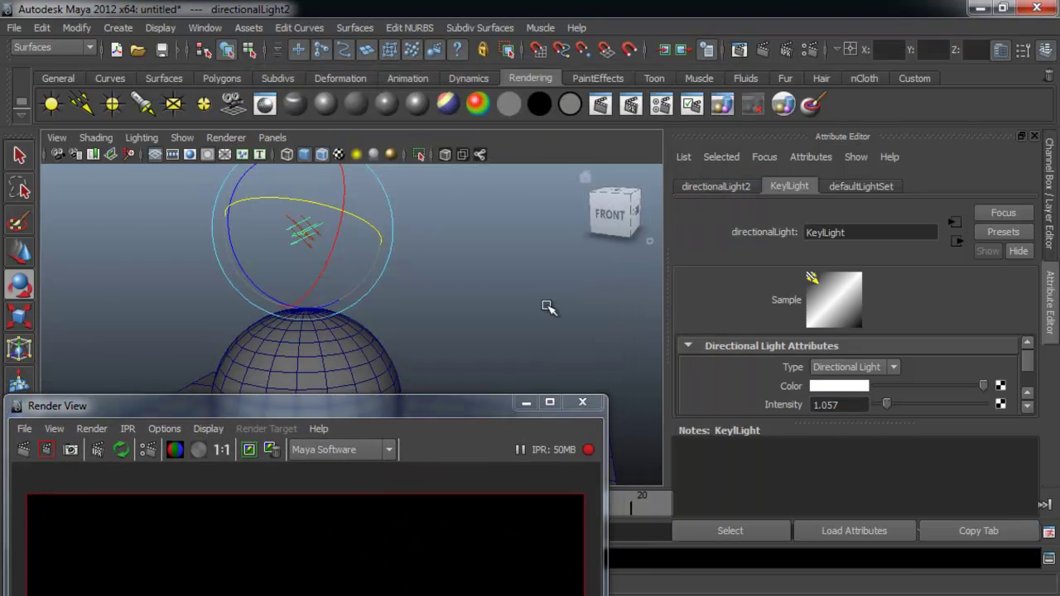
# Duplicate the original directional light above the sphere and rotate the copy around its X axis to aim from another side
pyautogui.click(578, 306)
pyautogui.click(305, 235)
pyautogui.keyDown('alt'); pyautogui.moveTo(396, 348); pyautogui.dragTo(336, 348); pyautogui.keyUp('alt')
pyautogui.keyDown('alt'); pyautogui.moveTo(336, 348); pyautogui.dragTo(355, 324, button='middle'); pyautogui.keyUp('alt')
pyautogui.keyDown('alt'); pyautogui.moveTo(355, 324); pyautogui.dragTo(377, 311); pyautogui.keyUp('alt')
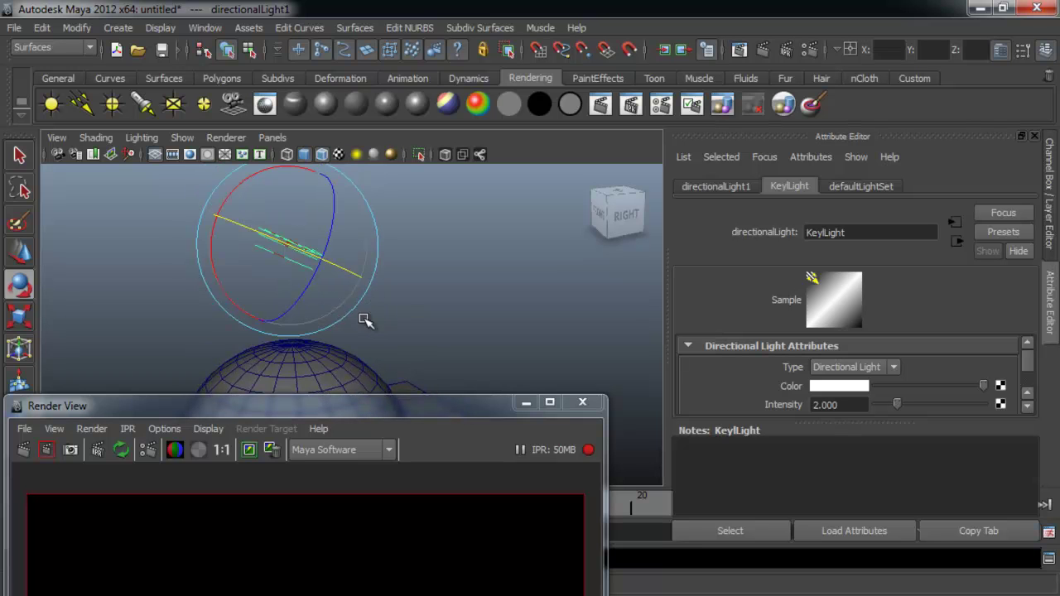
pyautogui.hotkey('ctrl', 'd')
pyautogui.moveTo(238, 287); pyautogui.dragTo(300, 180)
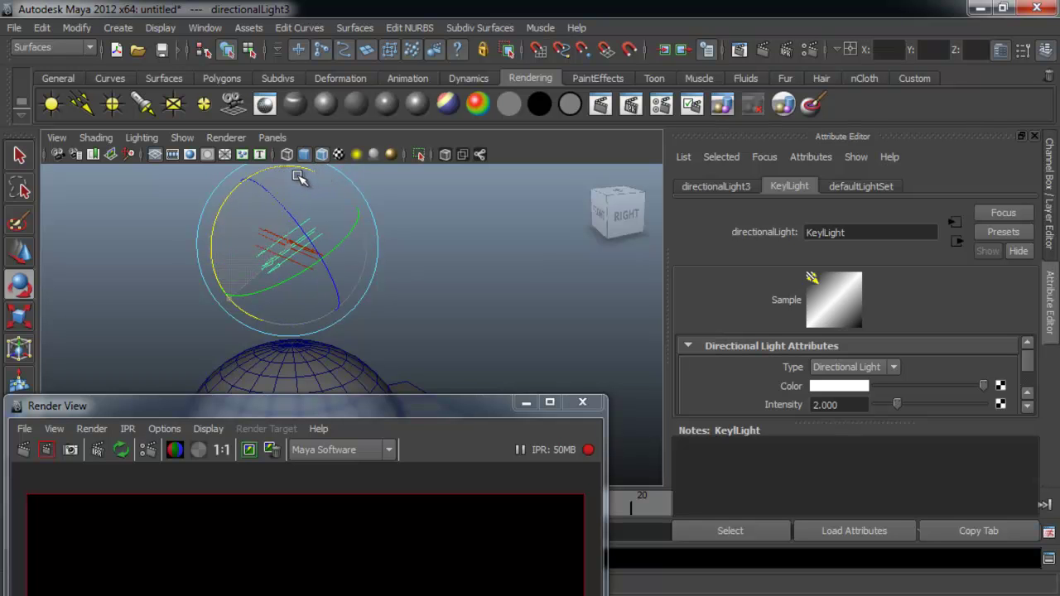
# Examine the third light's effect on the sphere in the live render and compare it with the viewport
pyautogui.moveTo(332, 406); pyautogui.dragTo(625, 182)
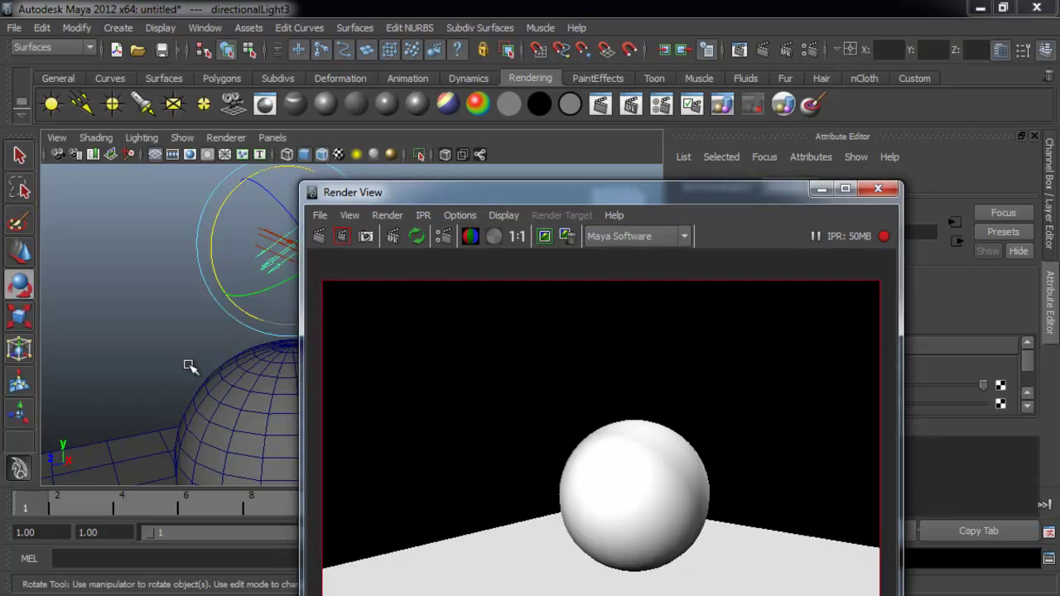
pyautogui.keyDown('alt'); pyautogui.moveTo(238, 351); pyautogui.dragTo(218, 274); pyautogui.keyUp('alt')
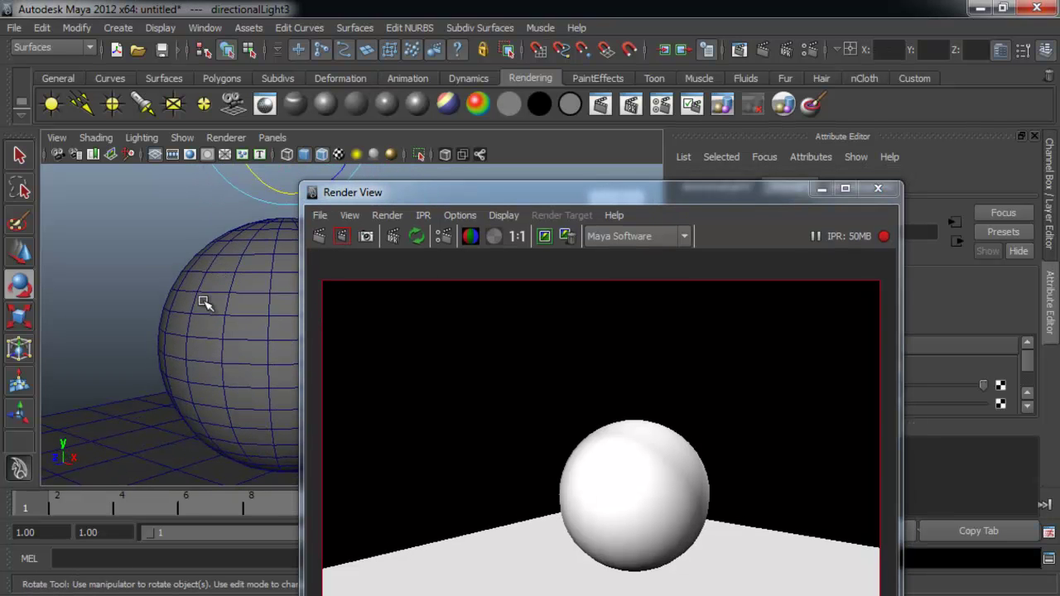
pyautogui.keyDown('alt'); pyautogui.moveTo(204, 301); pyautogui.dragTo(223, 296, button='middle'); pyautogui.keyUp('alt')
pyautogui.moveTo(426, 194); pyautogui.dragTo(442, 88)
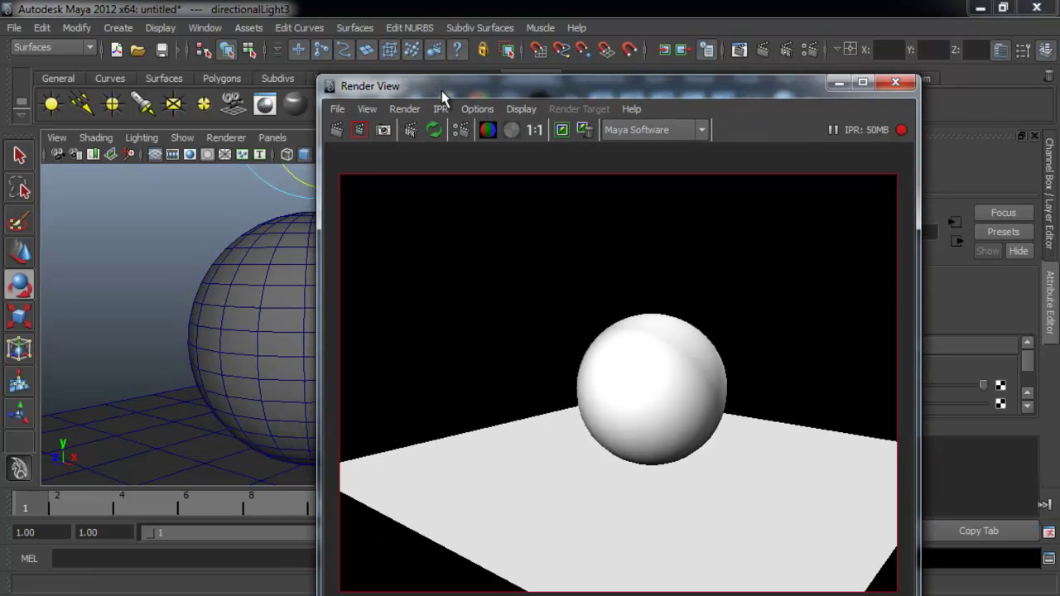
pyautogui.moveTo(346, 168); pyautogui.dragTo(775, 581)
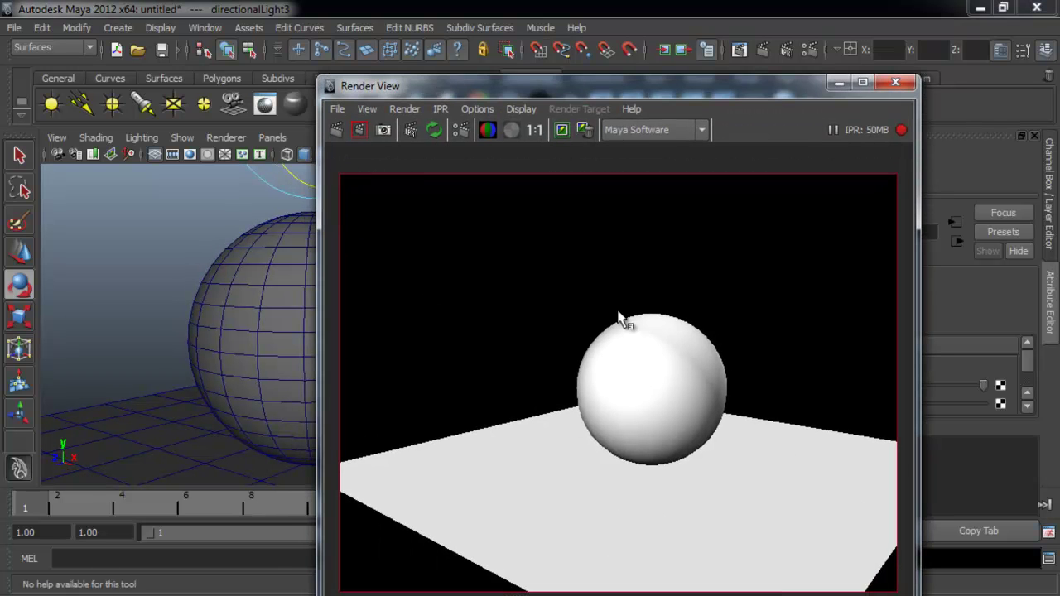
pyautogui.moveTo(646, 92); pyautogui.dragTo(840, 179)
pyautogui.moveTo(426, 289)
pyautogui.keyDown('alt'); pyautogui.mouseDown(button='middle')
pyautogui.moveTo(395, 296)
pyautogui.moveTo(437, 290)
pyautogui.moveTo(422, 289)
pyautogui.mouseUp(button='middle'); pyautogui.keyUp('alt')
# Try the third directional light at intensities 2.114 and 1.057 in the live render, and restore its intensity to 2
pyautogui.moveTo(749, 179); pyautogui.dragTo(269, 266)
pyautogui.moveTo(900, 406)
pyautogui.mouseDown()
pyautogui.moveTo(919, 406)
pyautogui.moveTo(901, 407)
pyautogui.mouseUp()
pyautogui.moveTo(511, 247); pyautogui.dragTo(524, 127)
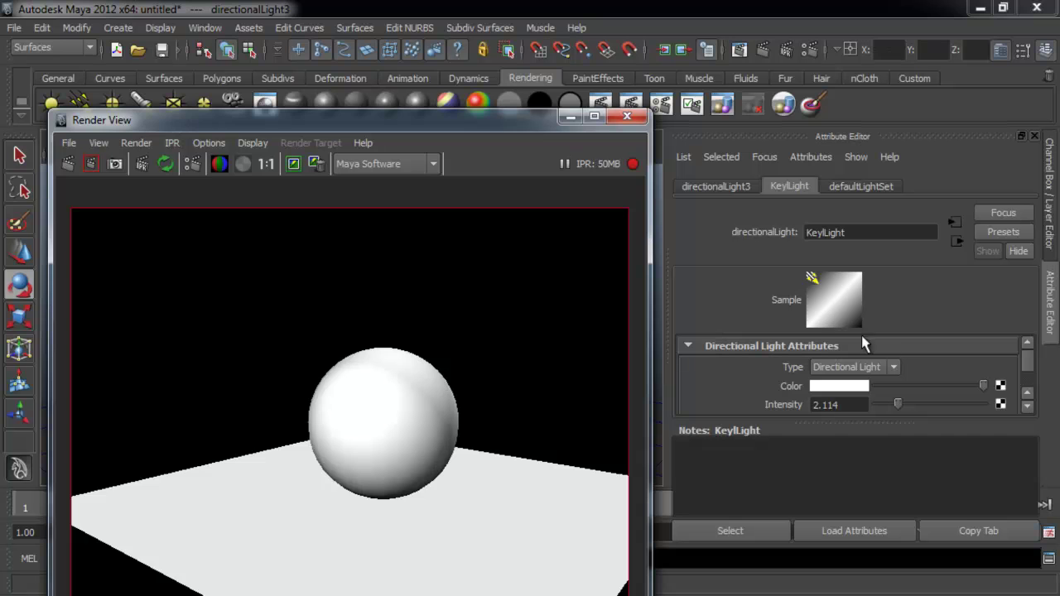
pyautogui.moveTo(898, 405); pyautogui.dragTo(887, 406)
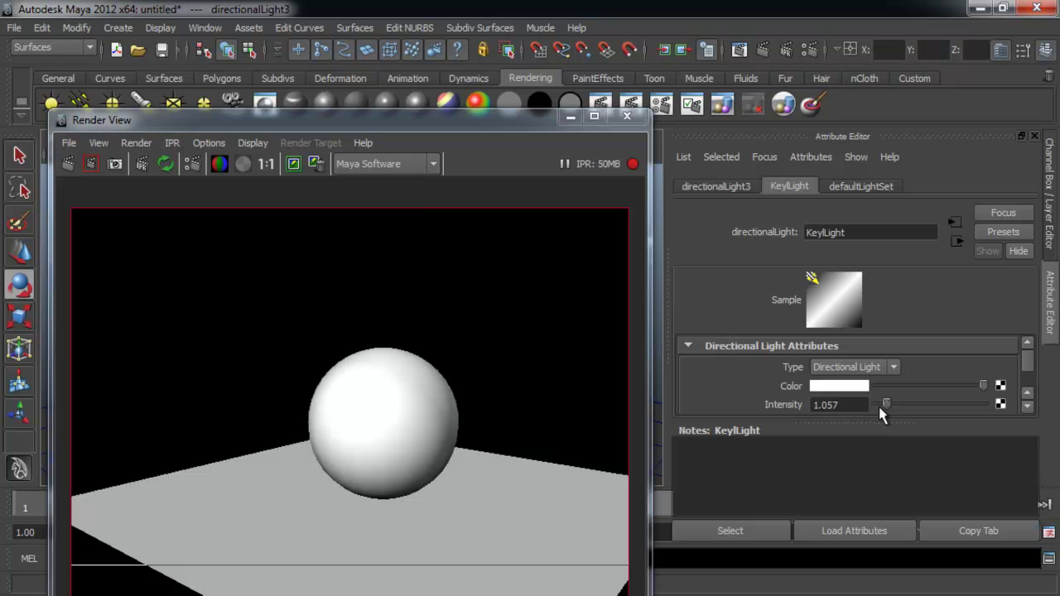
pyautogui.doubleClick(845, 405)
pyautogui.write('2')
pyautogui.press('Return')
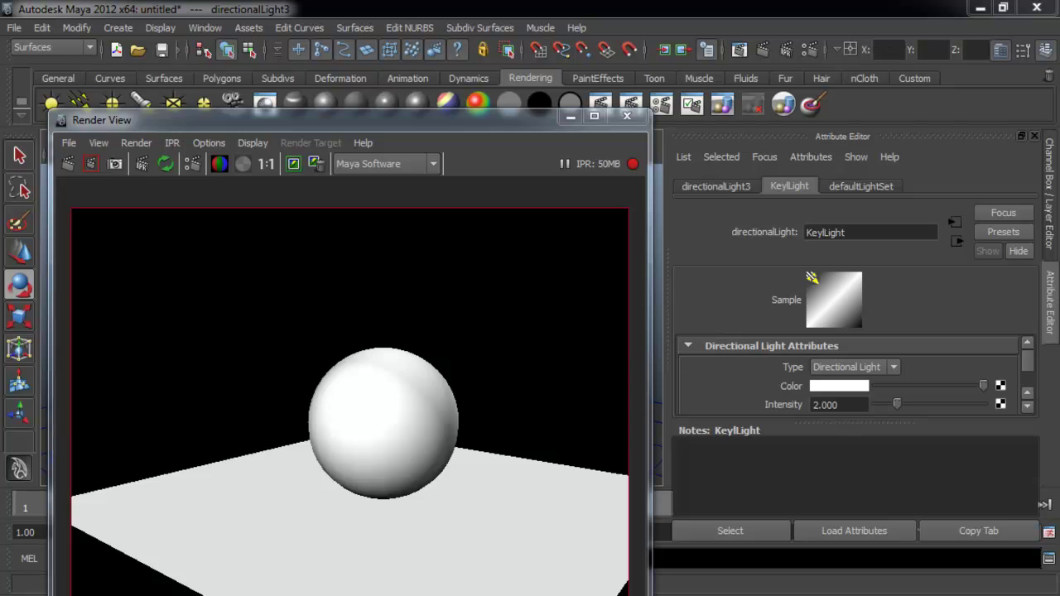
# Switch to Chrome to examine the lighting in the two Avatar reference images, and close their tabs
pyautogui.hotkey('alt', 'Tab')
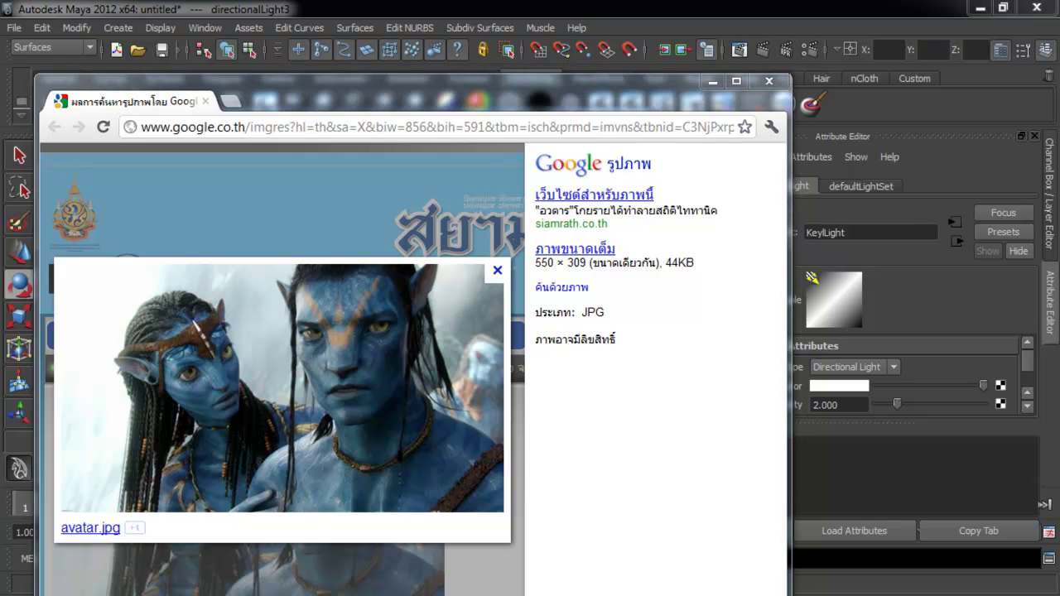
pyautogui.moveTo(4, 101); pyautogui.dragTo(307, 101)
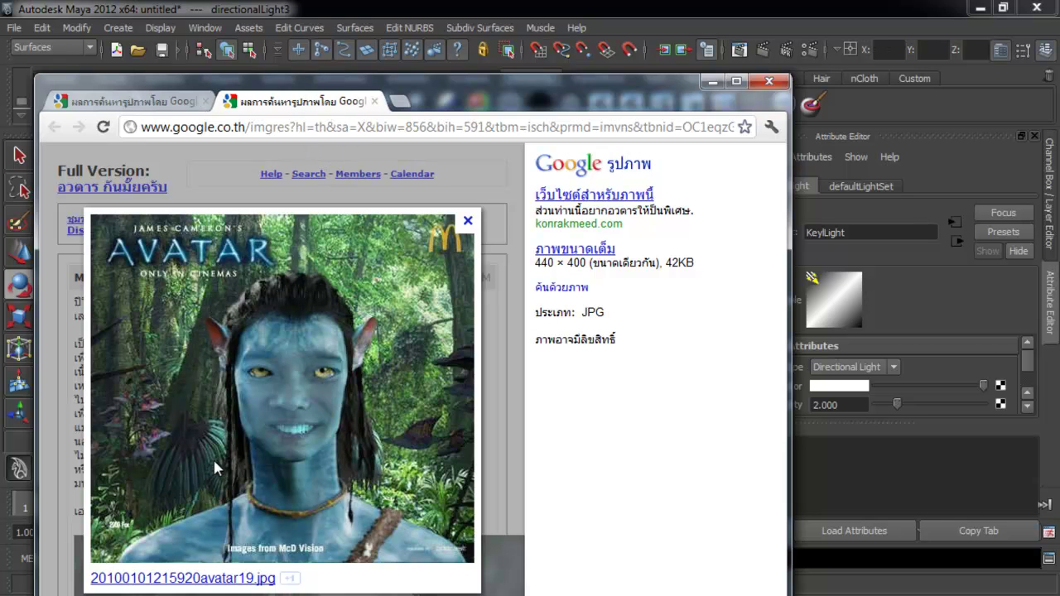
pyautogui.click(374, 101)
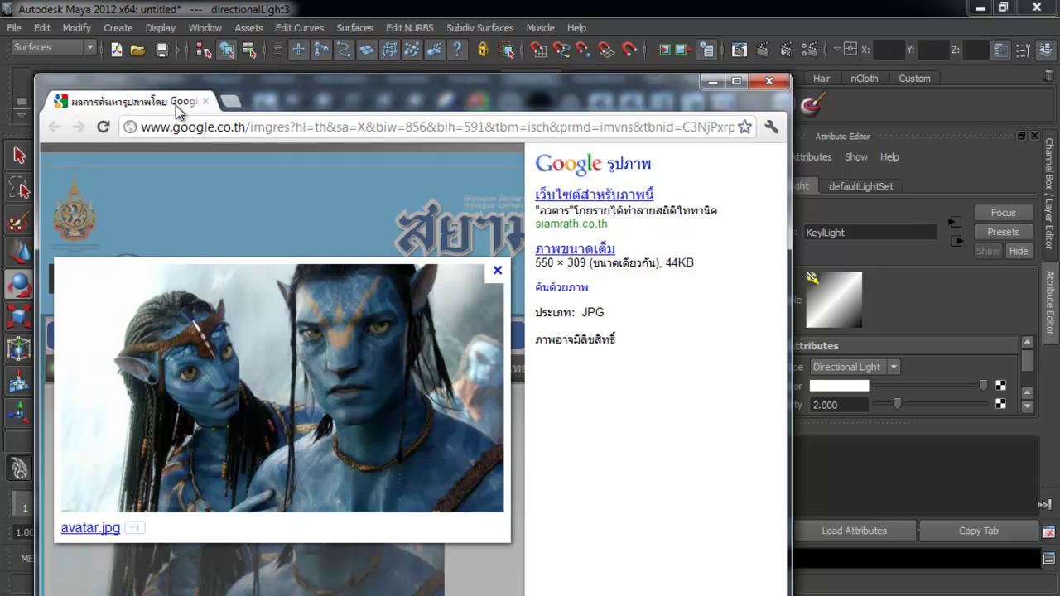
pyautogui.click(205, 101)
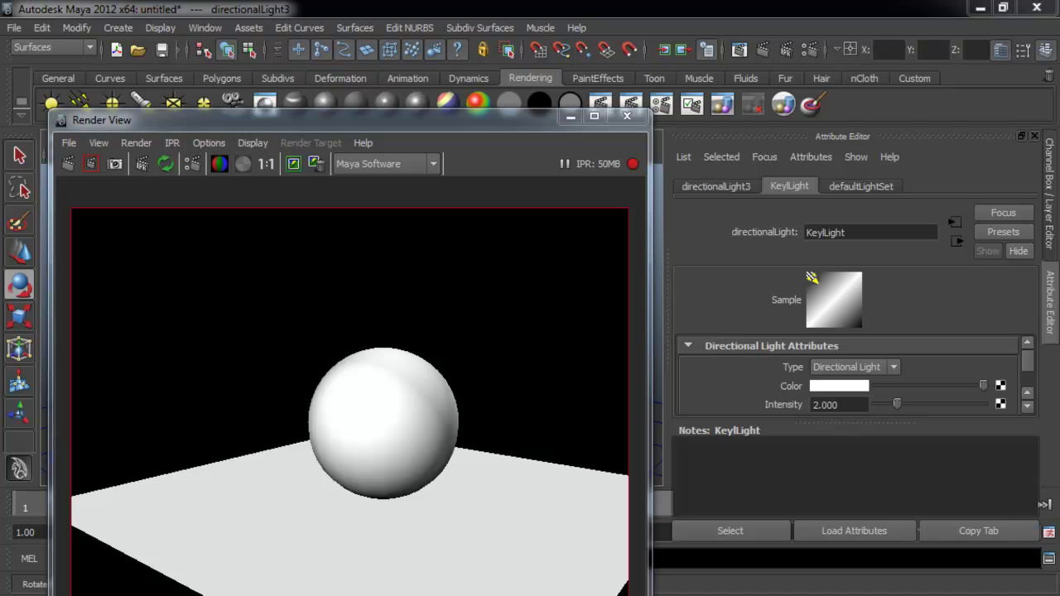
# Examine further Avatar reference images in Chrome, including the one on the Bloggang page, and close all their tabs
pyautogui.hotkey('alt', 'Tab')
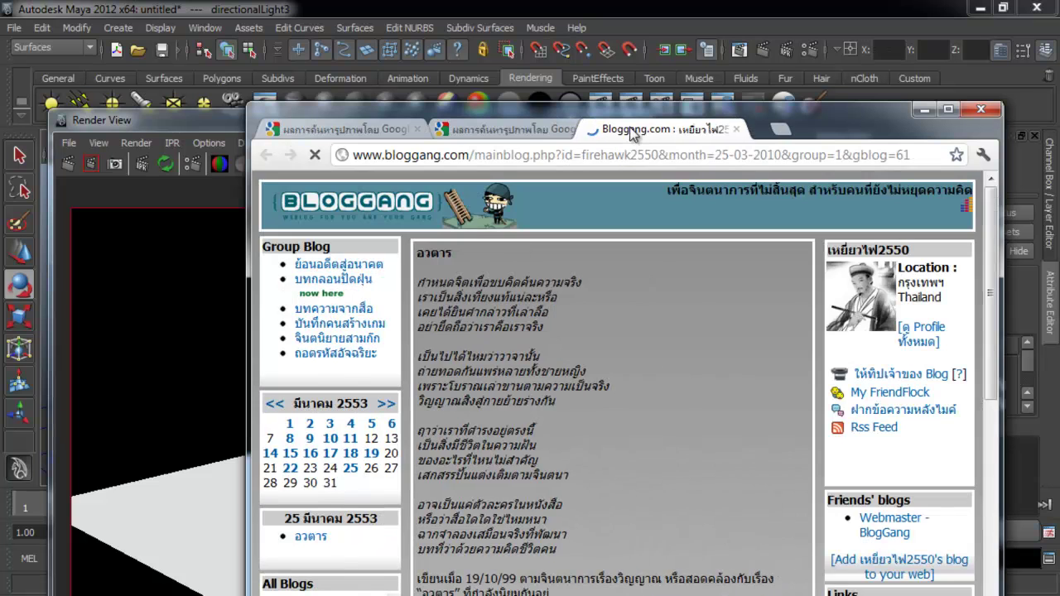
pyautogui.scroll(-6, 695, 359)
pyautogui.scroll(2, 697, 358)
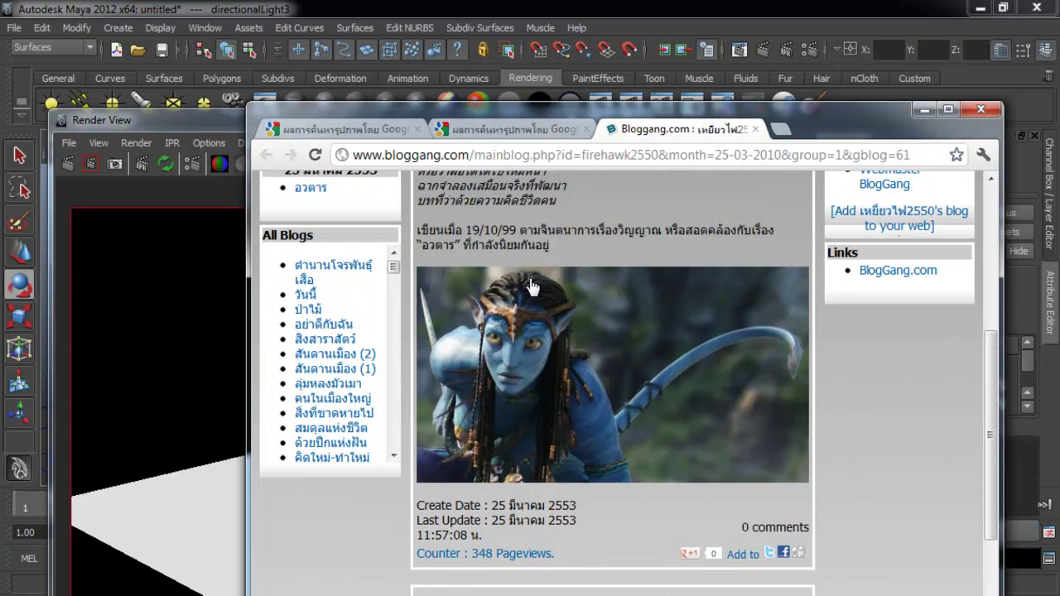
pyautogui.click(754, 129)
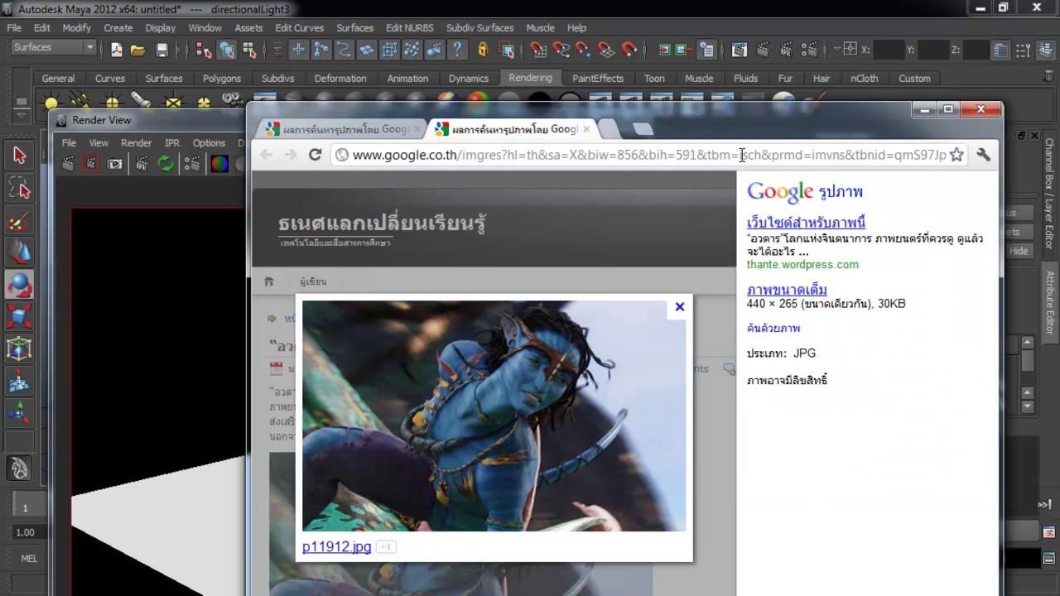
pyautogui.click(587, 129)
pyautogui.click(416, 130)
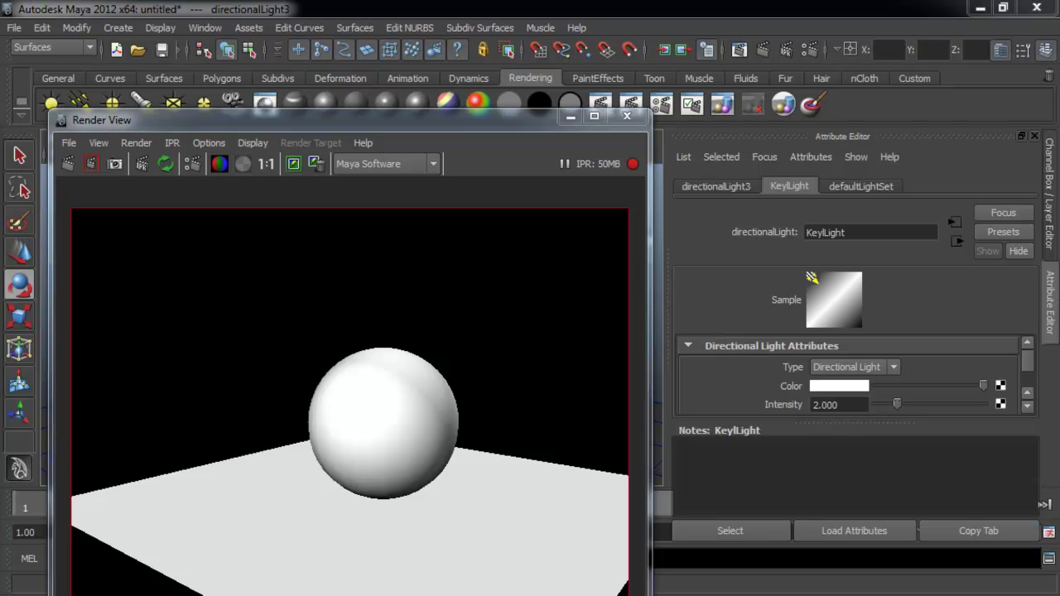
# Shrink the Render View window to keep the viewport and light attributes accessible, and select the original directional light above the sphere
pyautogui.moveTo(440, 124); pyautogui.dragTo(579, 56)
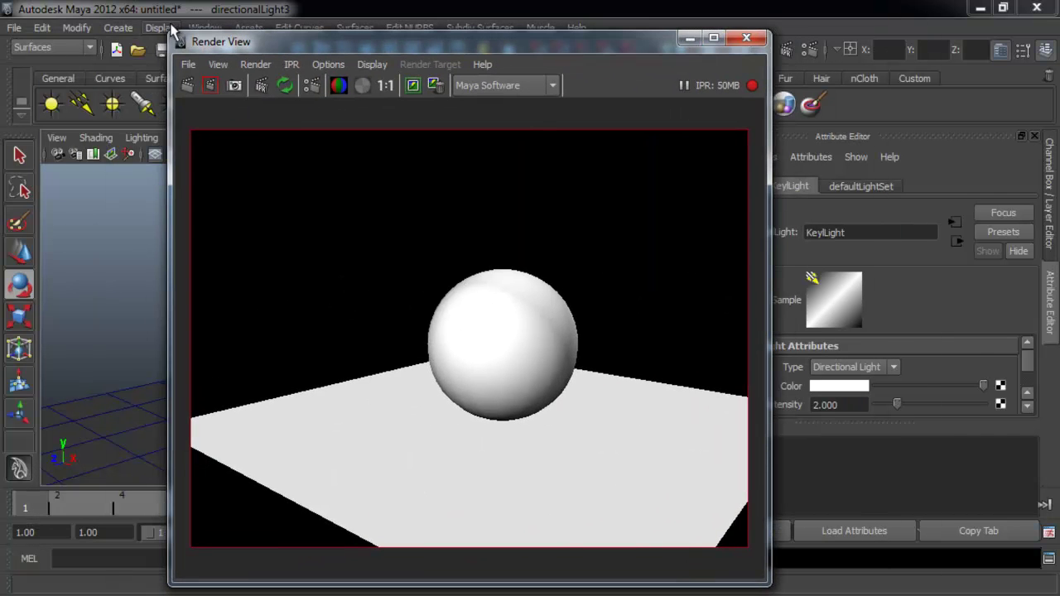
pyautogui.moveTo(174, 31); pyautogui.dragTo(524, 344)
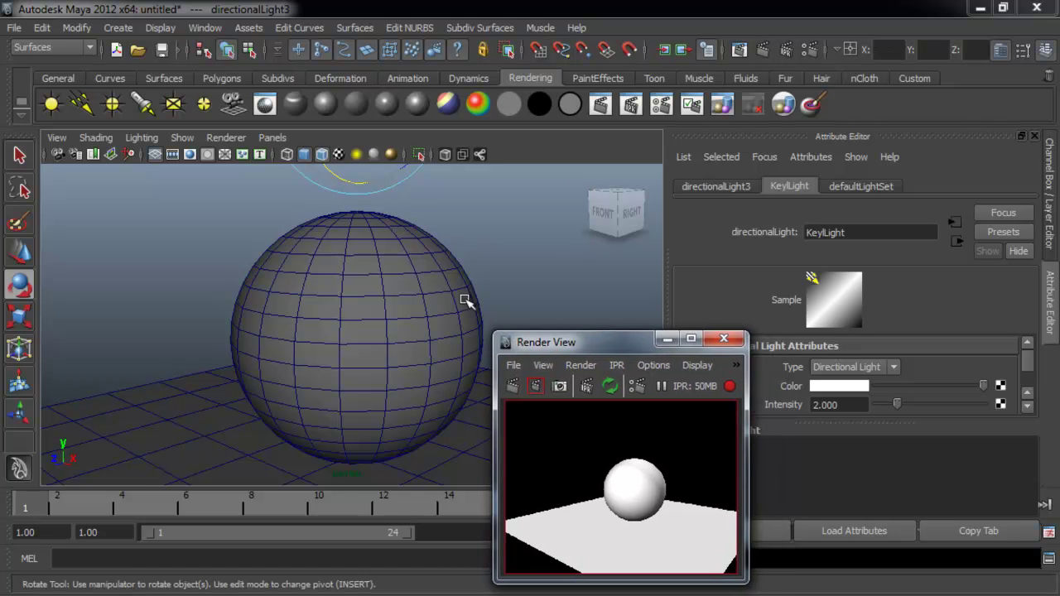
pyautogui.scroll(-6, 470, 303)
pyautogui.press('q')
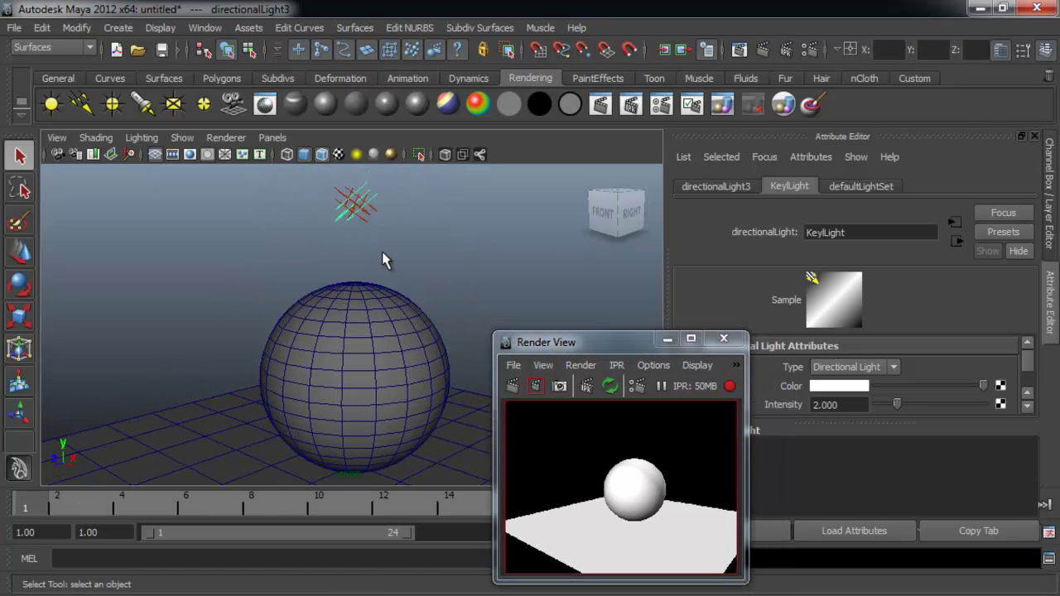
pyautogui.click(384, 254)
pyautogui.keyDown('alt'); pyautogui.moveTo(384, 253); pyautogui.dragTo(407, 256); pyautogui.keyUp('alt')
pyautogui.moveTo(407, 256)
pyautogui.keyDown('alt'); pyautogui.mouseDown(button='middle')
pyautogui.moveTo(405, 283)
pyautogui.moveTo(413, 265)
pyautogui.mouseUp(button='middle'); pyautogui.keyUp('alt')
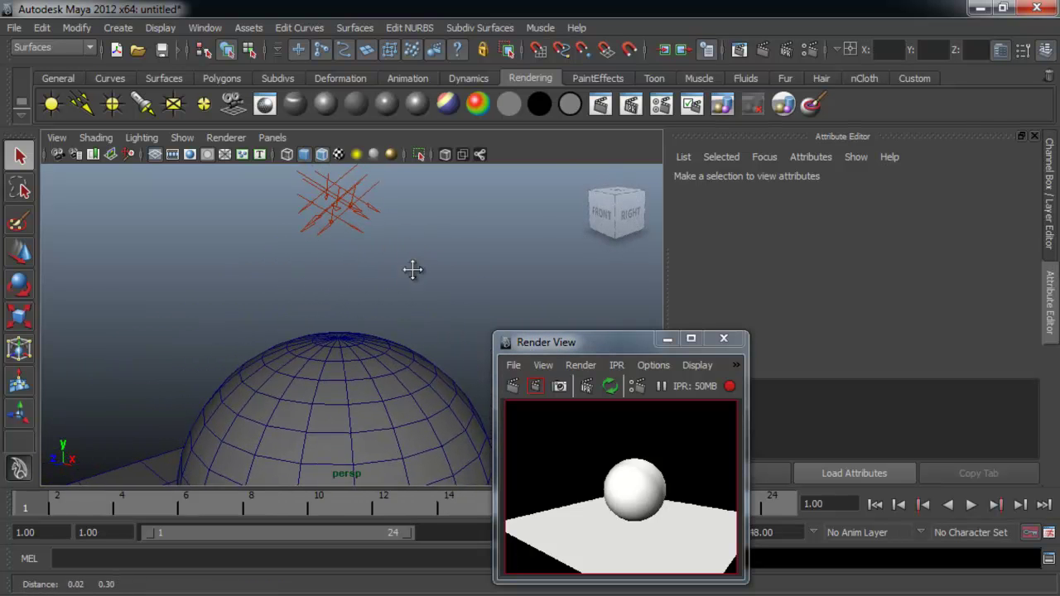
pyautogui.click(308, 189)
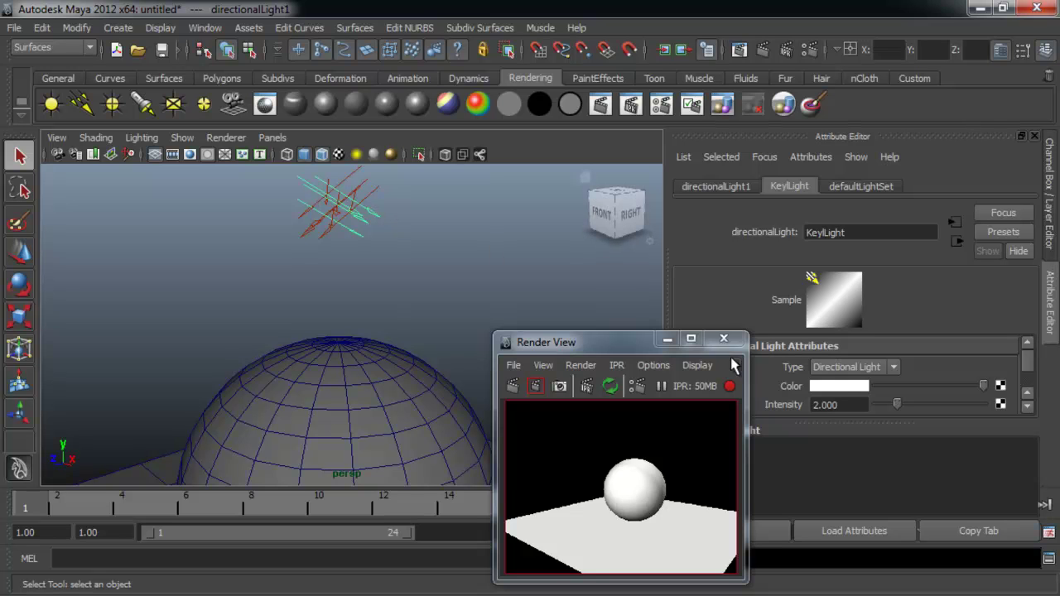
pyautogui.moveTo(624, 349); pyautogui.dragTo(602, 351)
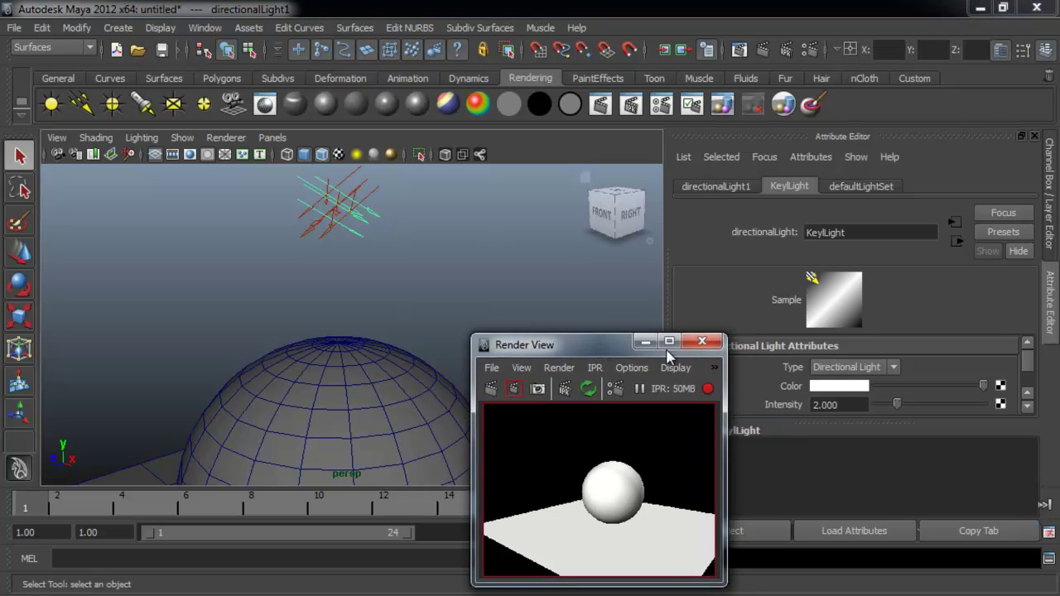
# Try blue and yellow on the original directional light in the live render, and set its color to magenta
pyautogui.click(846, 390)
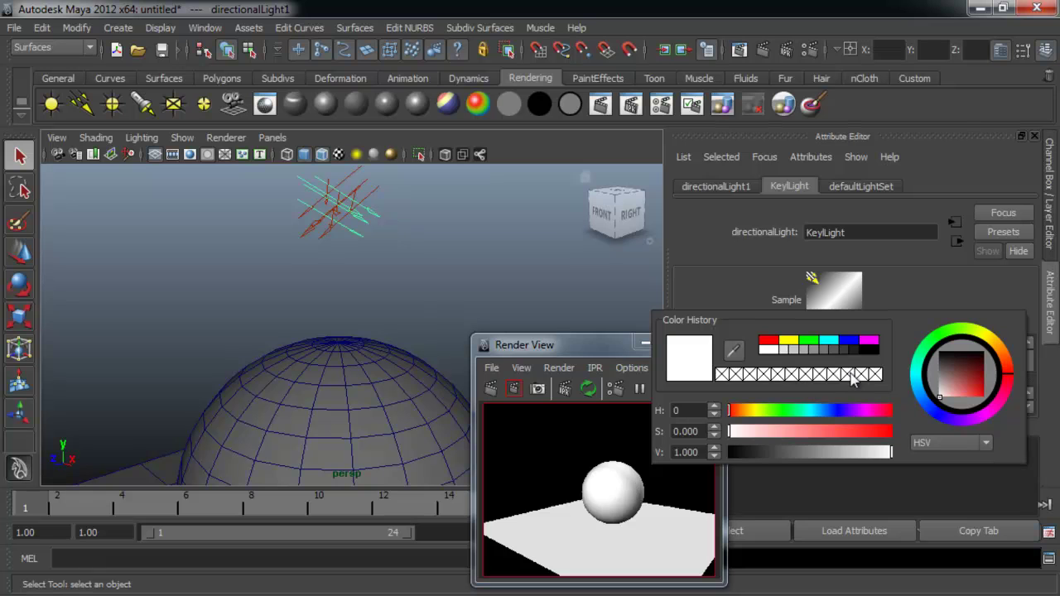
pyautogui.click(850, 340)
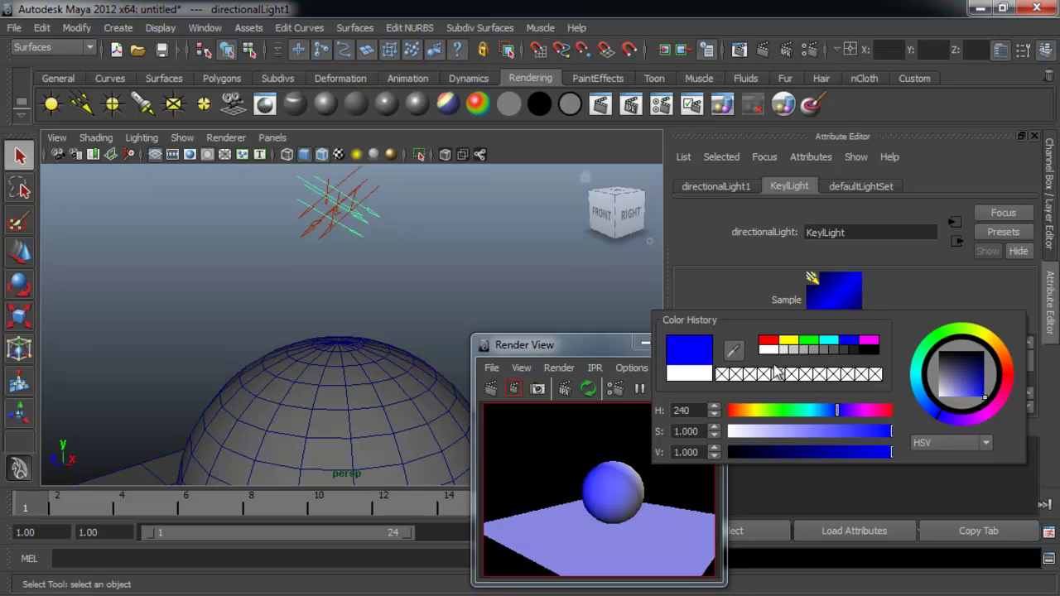
pyautogui.click(829, 387)
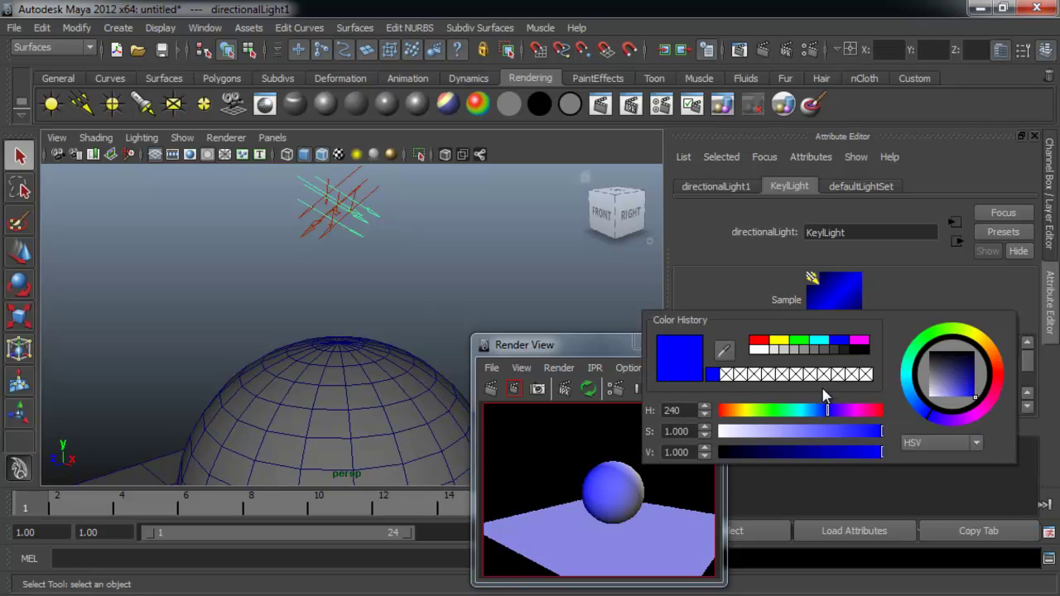
pyautogui.click(779, 341)
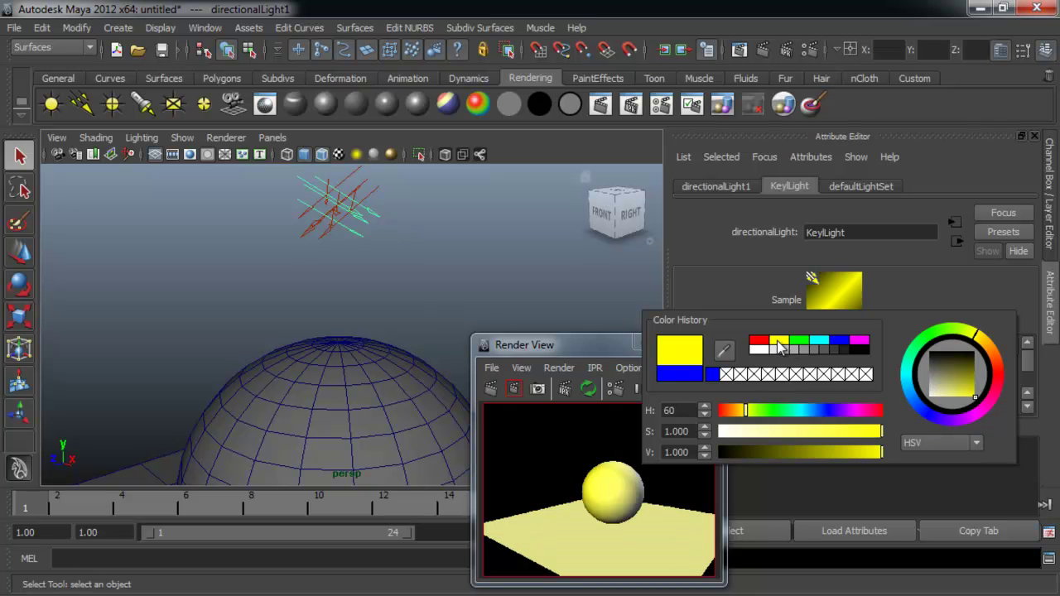
pyautogui.click(859, 341)
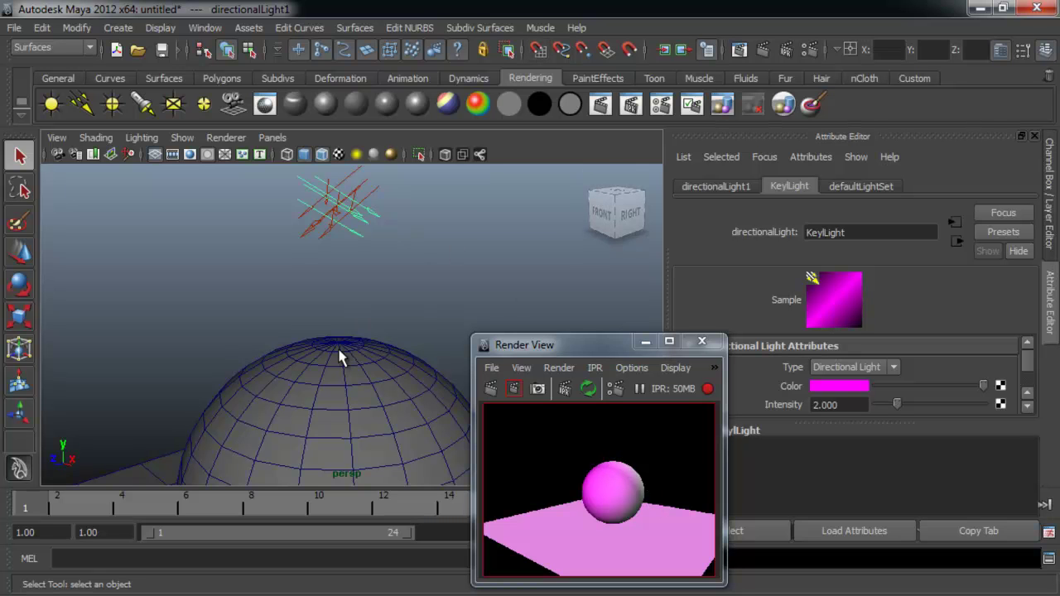
# Run a new IPR render of a close-up of the sphere and select nearly the whole enlarged image as tuning region
pyautogui.keyDown('alt'); pyautogui.moveTo(345, 361); pyautogui.dragTo(304, 358, button='middle'); pyautogui.keyUp('alt')
pyautogui.keyDown('alt'); pyautogui.moveTo(304, 358); pyautogui.dragTo(284, 346, button='right'); pyautogui.keyUp('alt')
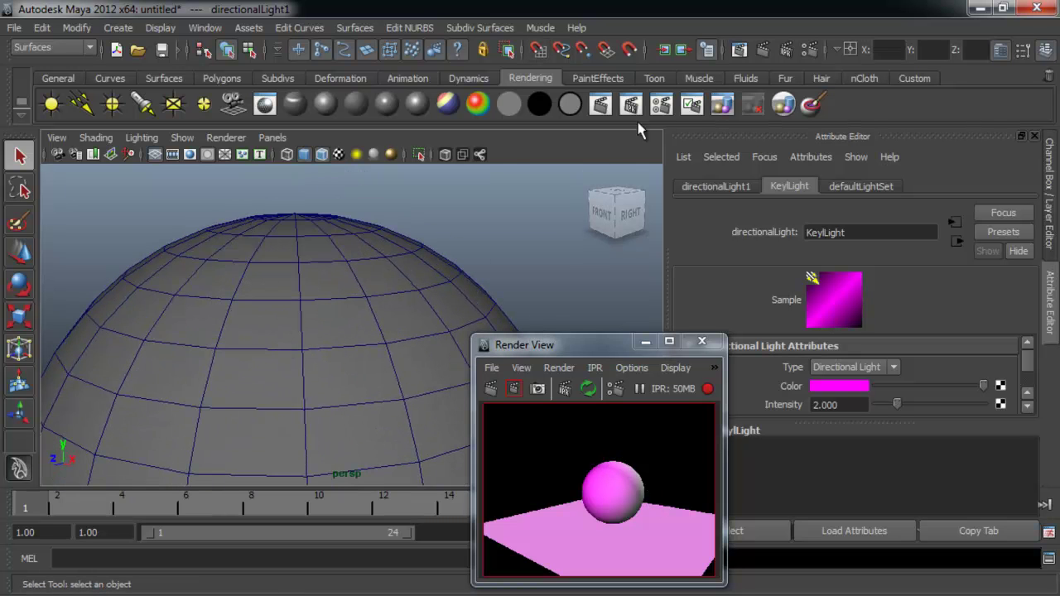
pyautogui.click(786, 50)
pyautogui.moveTo(725, 381); pyautogui.dragTo(425, 93)
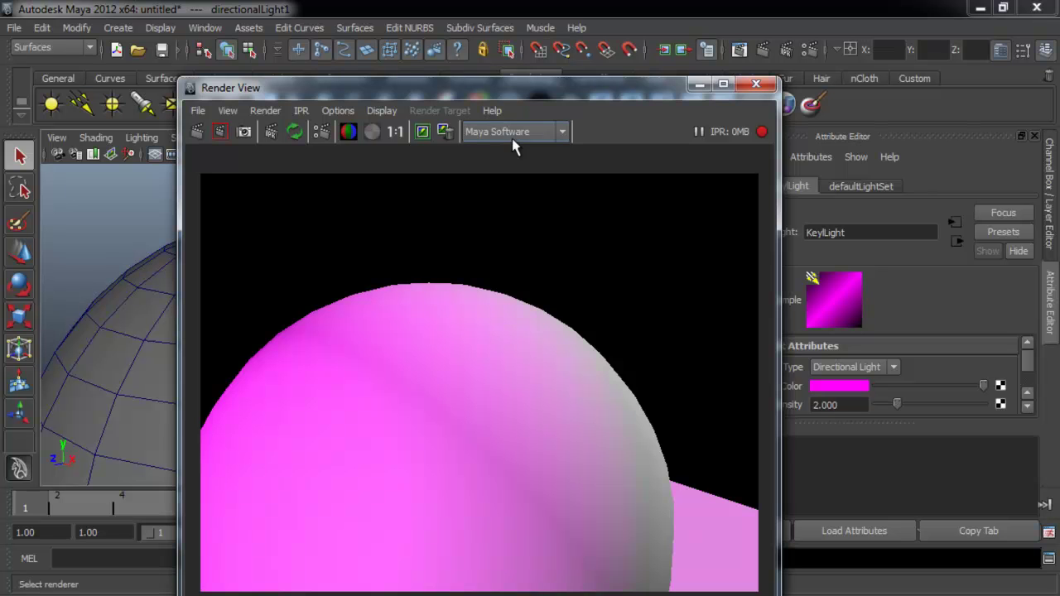
pyautogui.moveTo(596, 98); pyautogui.dragTo(671, 57)
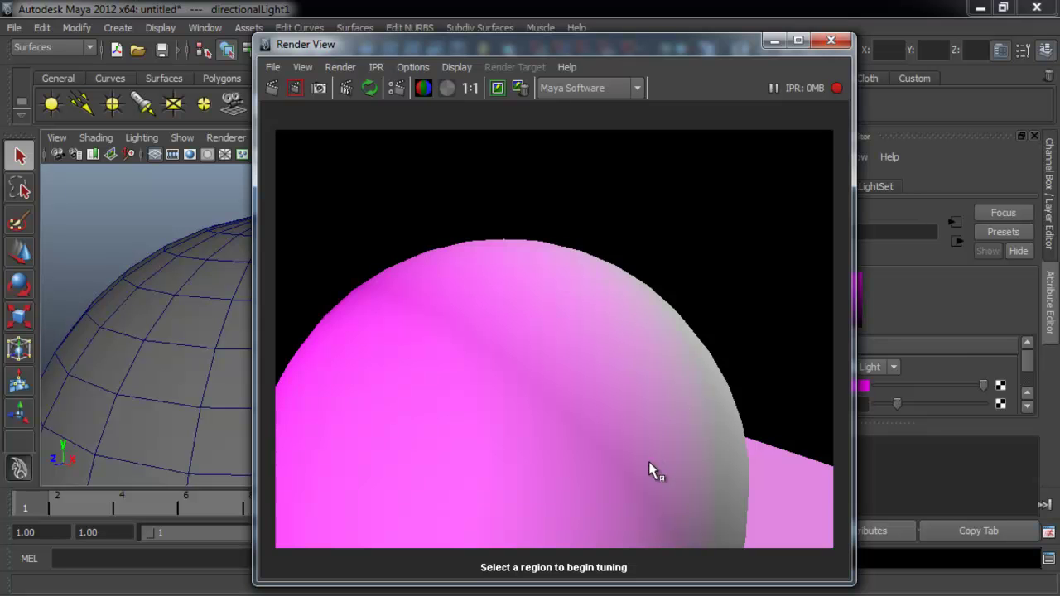
pyautogui.moveTo(716, 43); pyautogui.dragTo(559, 50)
pyautogui.moveTo(675, 127); pyautogui.dragTo(190, 507)
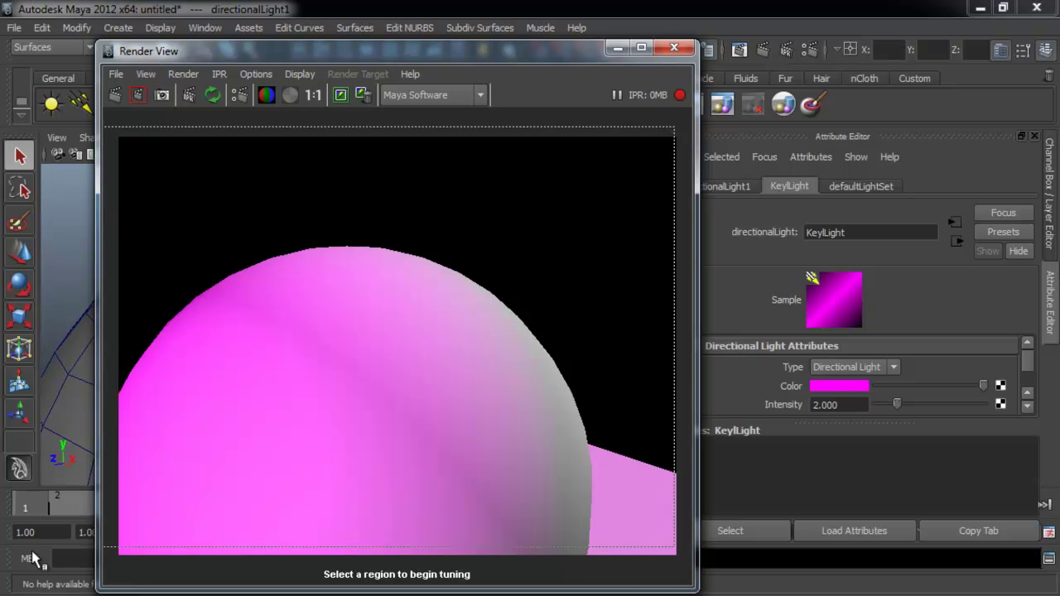
# Try yellow on the original directional light in the live render, and set its color to red
pyautogui.click(853, 387)
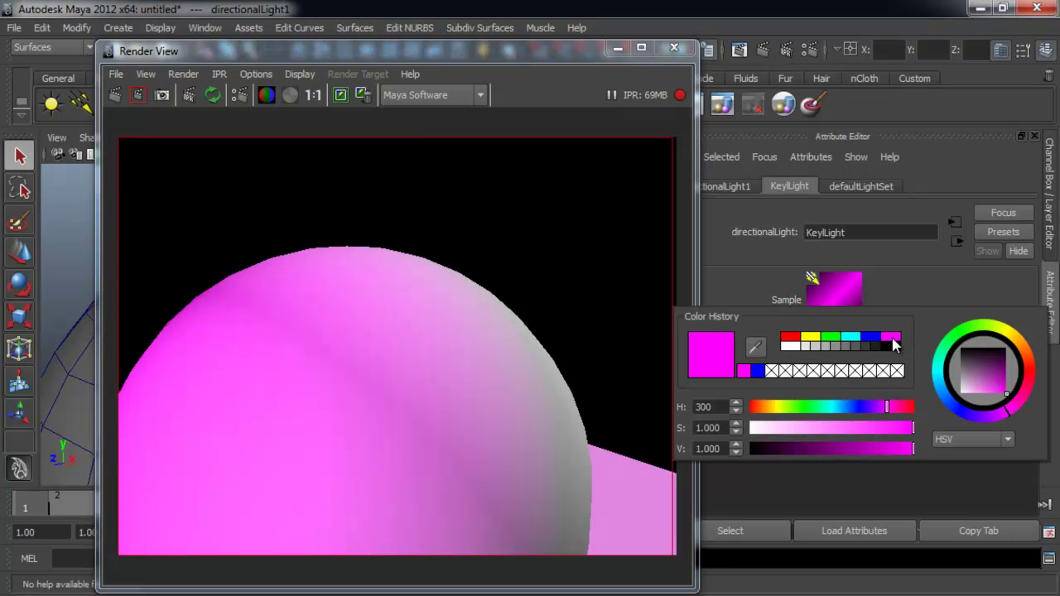
pyautogui.click(830, 337)
pyautogui.click(810, 337)
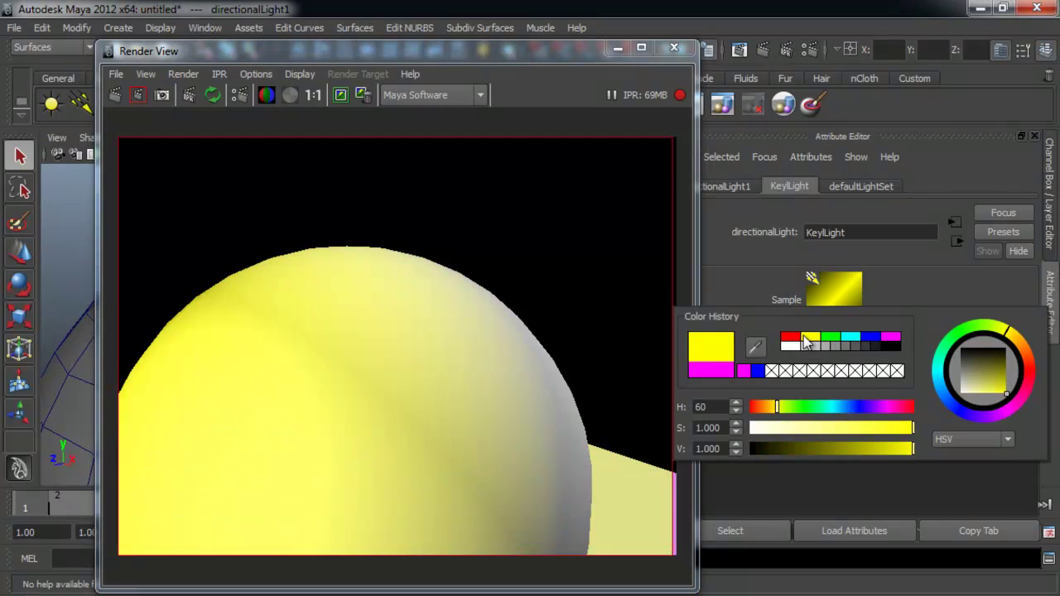
pyautogui.moveTo(541, 54); pyautogui.dragTo(472, 66)
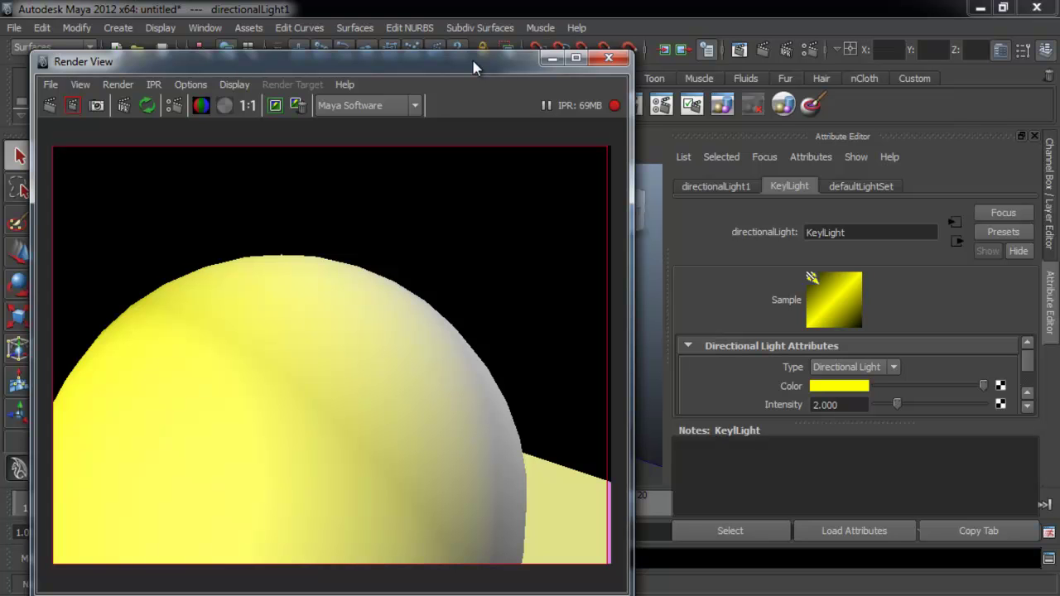
pyautogui.moveTo(474, 66); pyautogui.dragTo(474, 376)
pyautogui.keyDown('alt'); pyautogui.moveTo(458, 261); pyautogui.dragTo(423, 300); pyautogui.keyUp('alt')
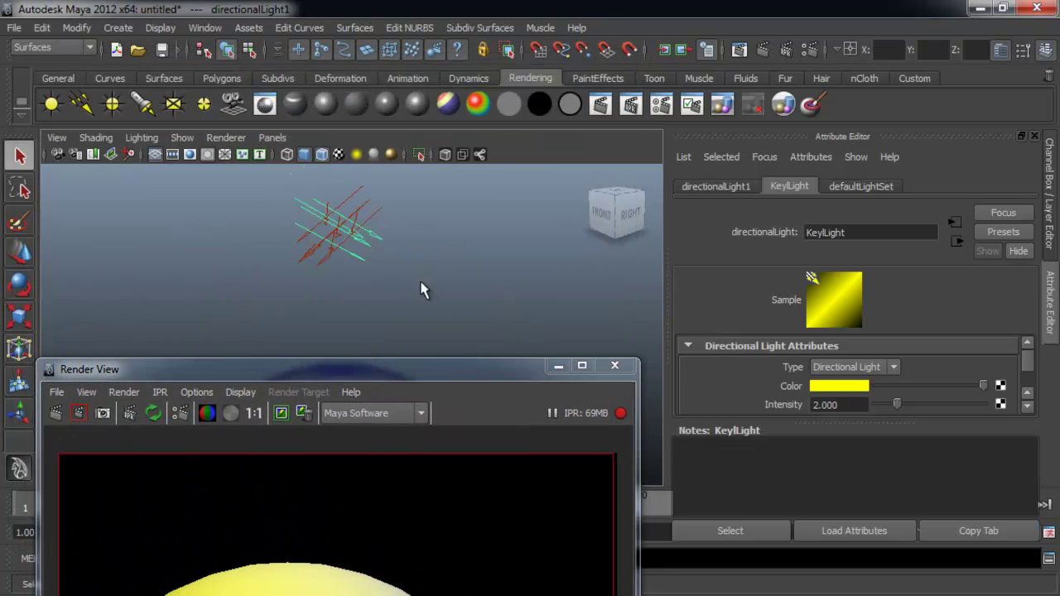
pyautogui.keyDown('alt'); pyautogui.moveTo(323, 265); pyautogui.dragTo(331, 252); pyautogui.keyUp('alt')
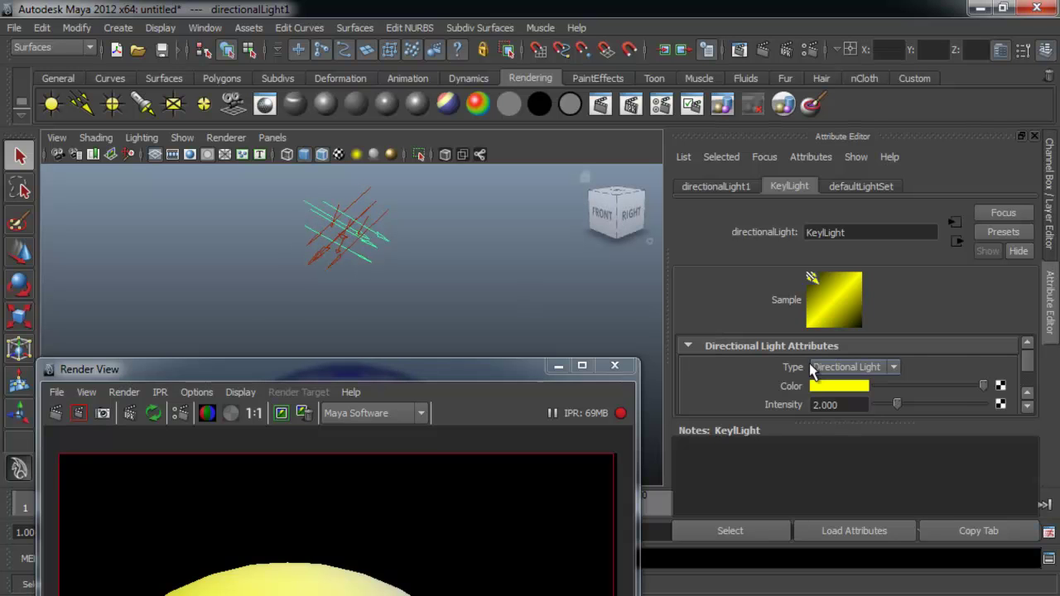
pyautogui.click(824, 383)
pyautogui.click(773, 345)
# Select directionalLight3 above the sphere and set its color to green
pyautogui.click(395, 230)
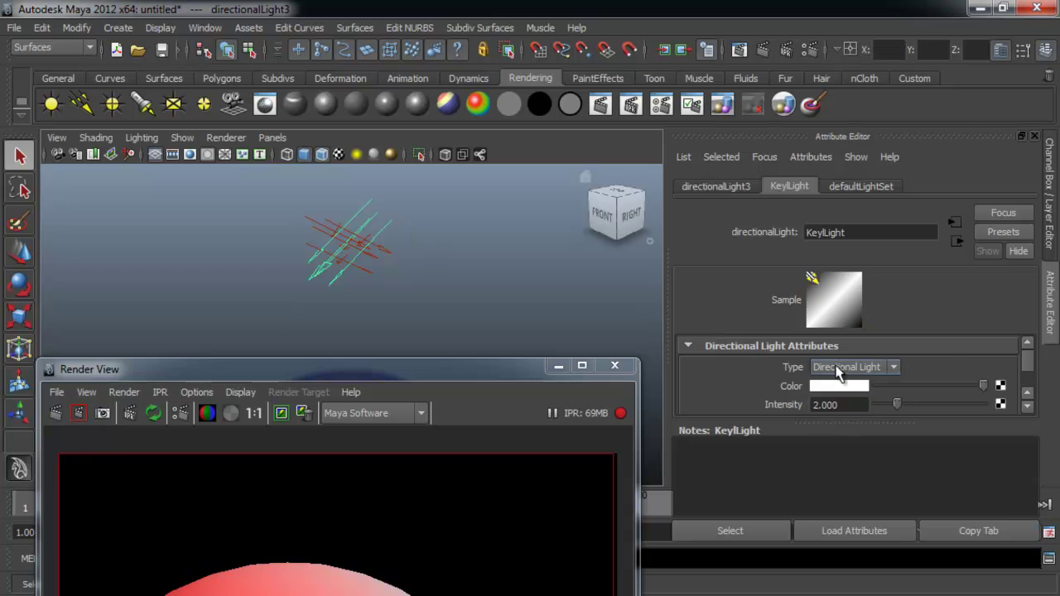
pyautogui.click(847, 387)
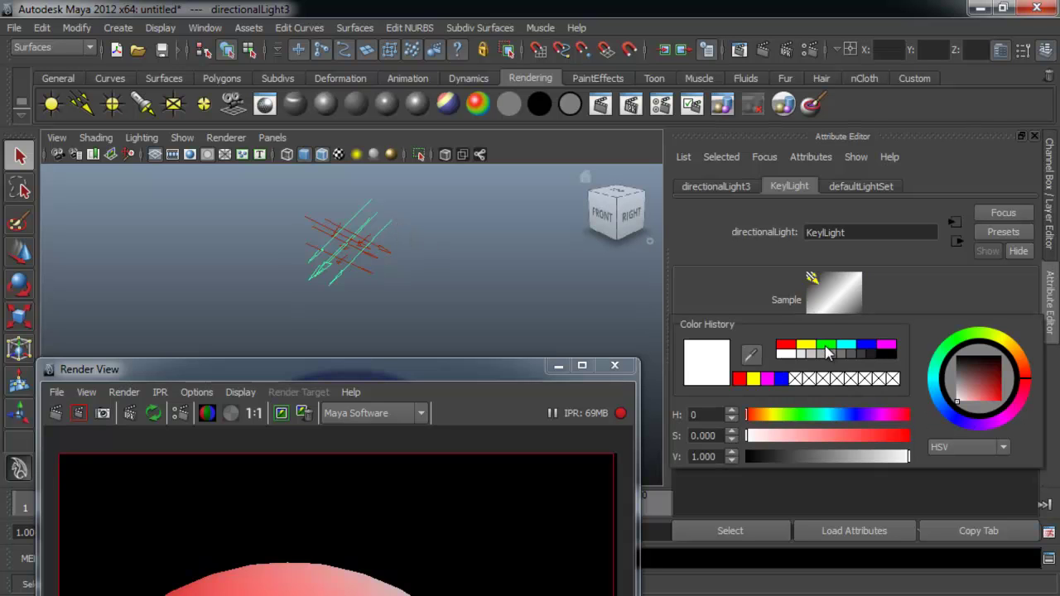
pyautogui.click(829, 345)
# Select directionalLight2 in the cluster of lights and set its color to blue
pyautogui.keyDown('alt'); pyautogui.moveTo(459, 256); pyautogui.dragTo(485, 236); pyautogui.keyUp('alt')
pyautogui.click(480, 228)
pyautogui.click(481, 233)
pyautogui.click(851, 386)
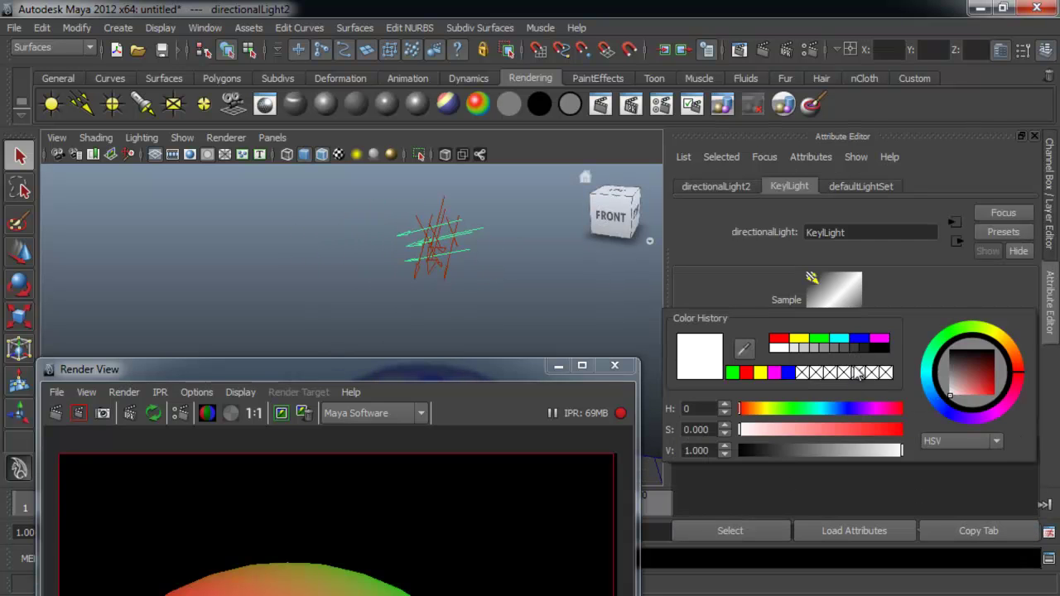
pyautogui.click(861, 343)
# Move the Render View off the scene, frame the whole sphere on the plane, and run a new IPR render
pyautogui.moveTo(455, 365); pyautogui.dragTo(858, 78)
pyautogui.keyDown('alt'); pyautogui.moveTo(307, 345); pyautogui.dragTo(303, 369); pyautogui.keyUp('alt')
pyautogui.keyDown('alt'); pyautogui.moveTo(303, 370); pyautogui.dragTo(332, 308, button='right'); pyautogui.keyUp('alt')
pyautogui.scroll(-3, 350, 295)
pyautogui.keyDown('alt'); pyautogui.moveTo(307, 296); pyautogui.dragTo(246, 274, button='middle'); pyautogui.keyUp('alt')
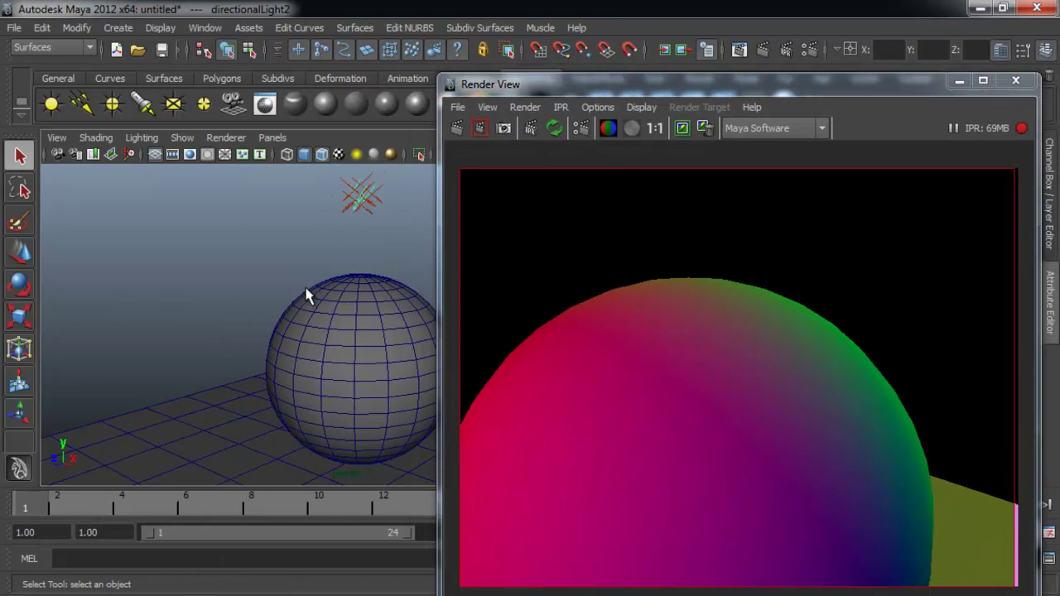
pyautogui.scroll(2, 274, 280)
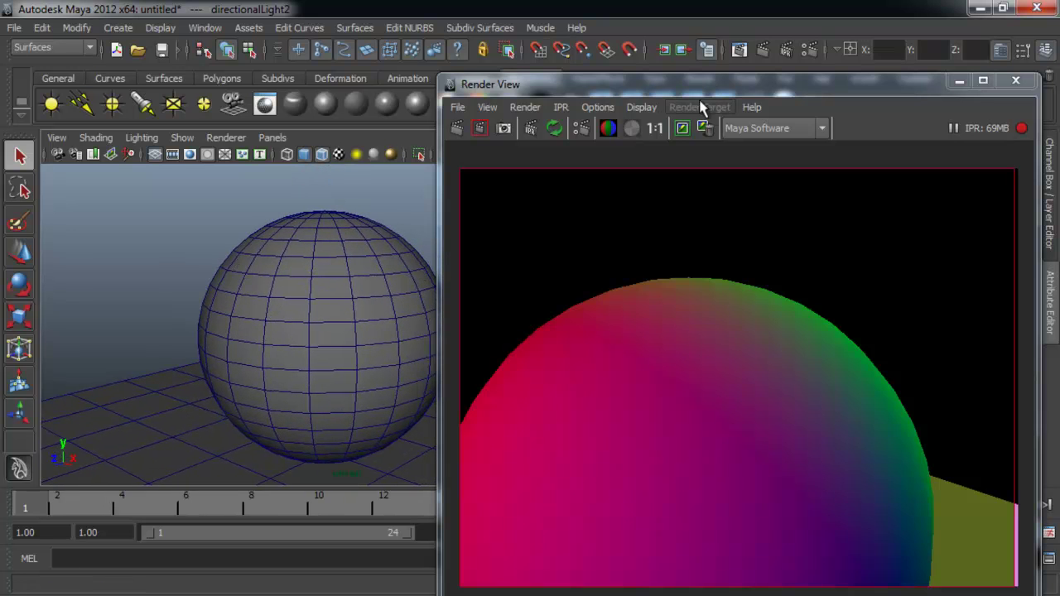
pyautogui.click(787, 50)
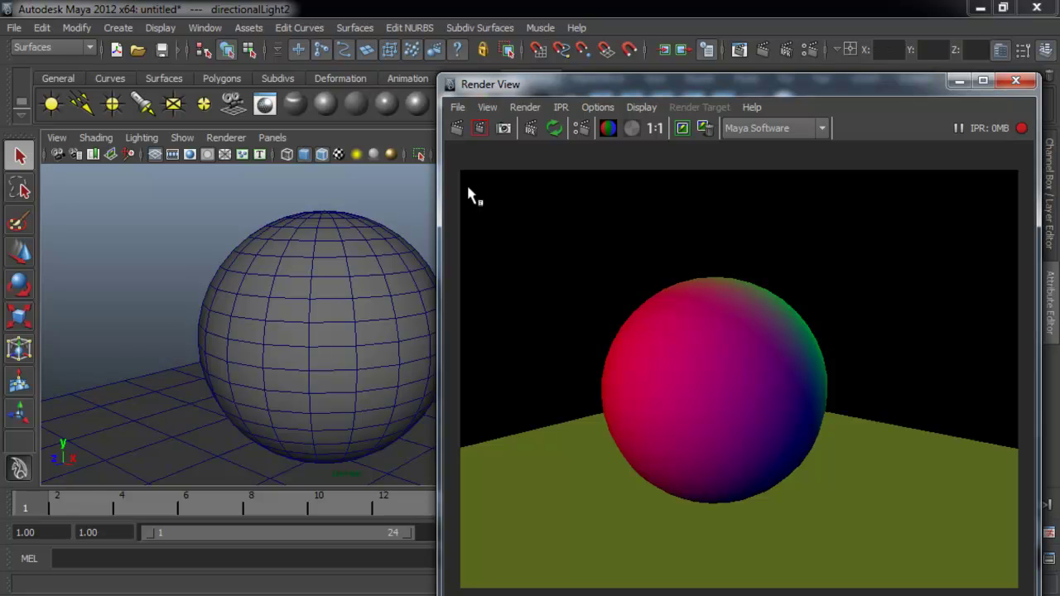
# Try cyan as the color of directionalLight3 and preview it in the live render
pyautogui.moveTo(746, 83); pyautogui.dragTo(327, 317)
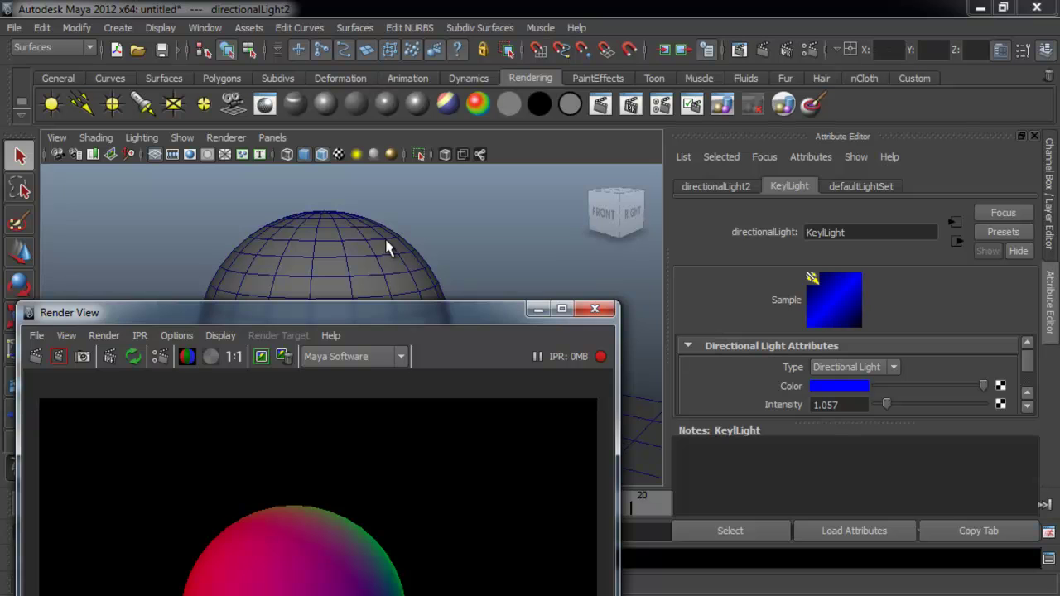
pyautogui.keyDown('alt'); pyautogui.moveTo(383, 246); pyautogui.dragTo(377, 279); pyautogui.keyUp('alt')
pyautogui.click(343, 174)
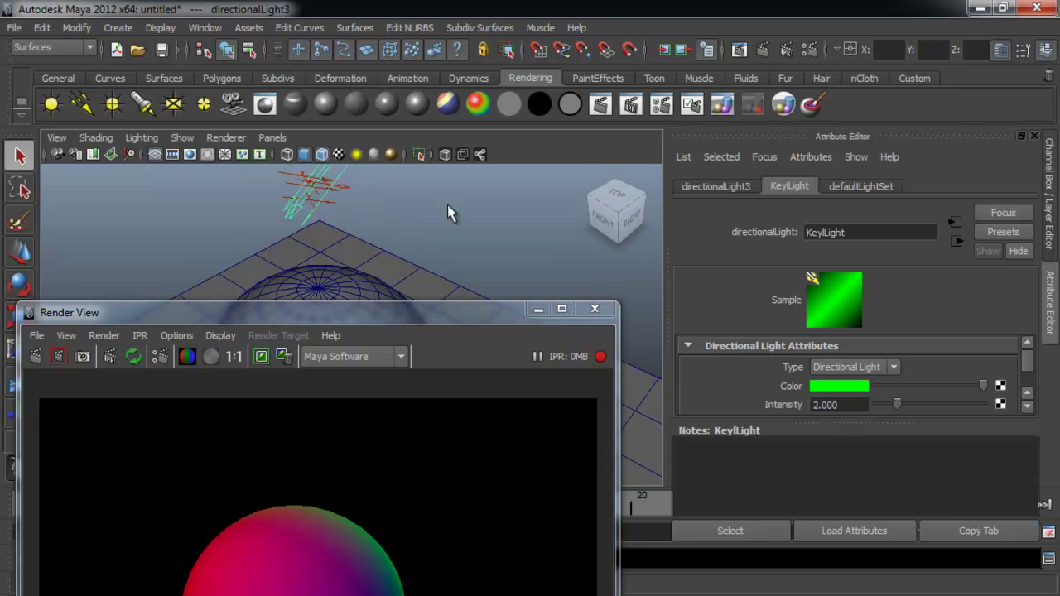
pyautogui.click(842, 386)
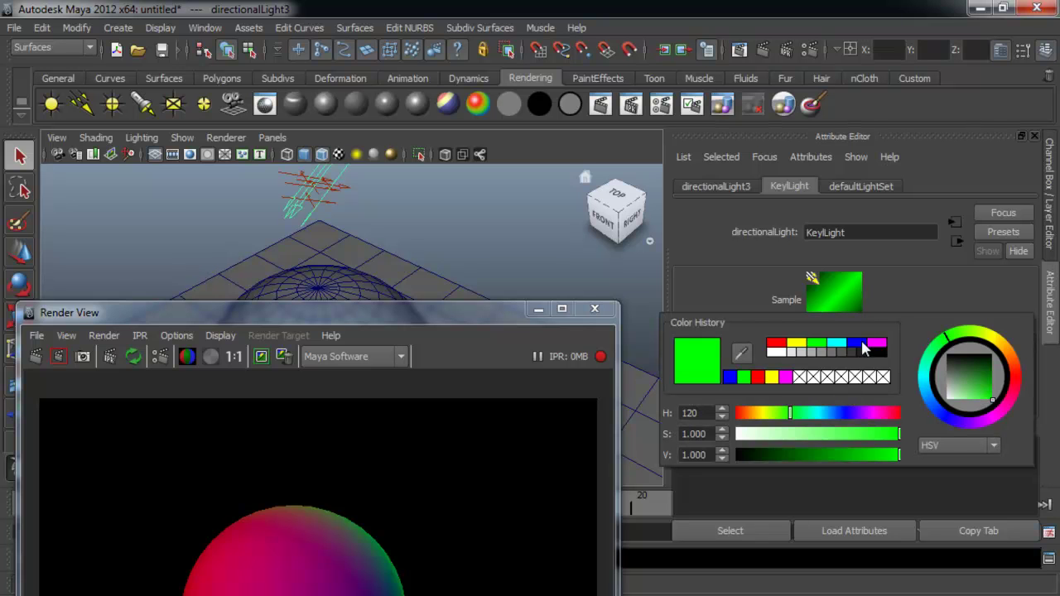
pyautogui.click(837, 343)
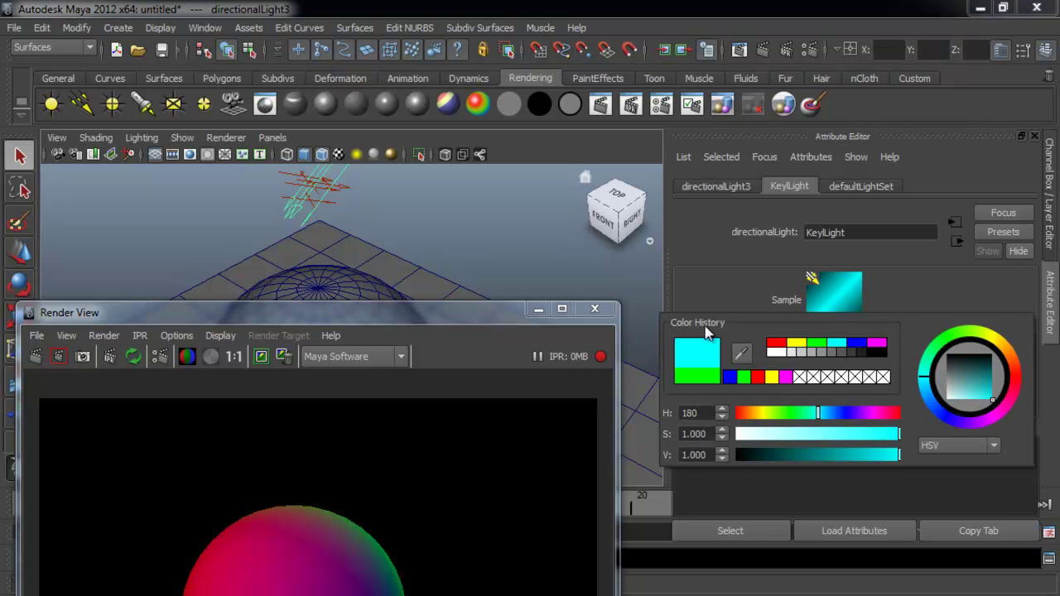
pyautogui.moveTo(495, 314); pyautogui.dragTo(598, 81)
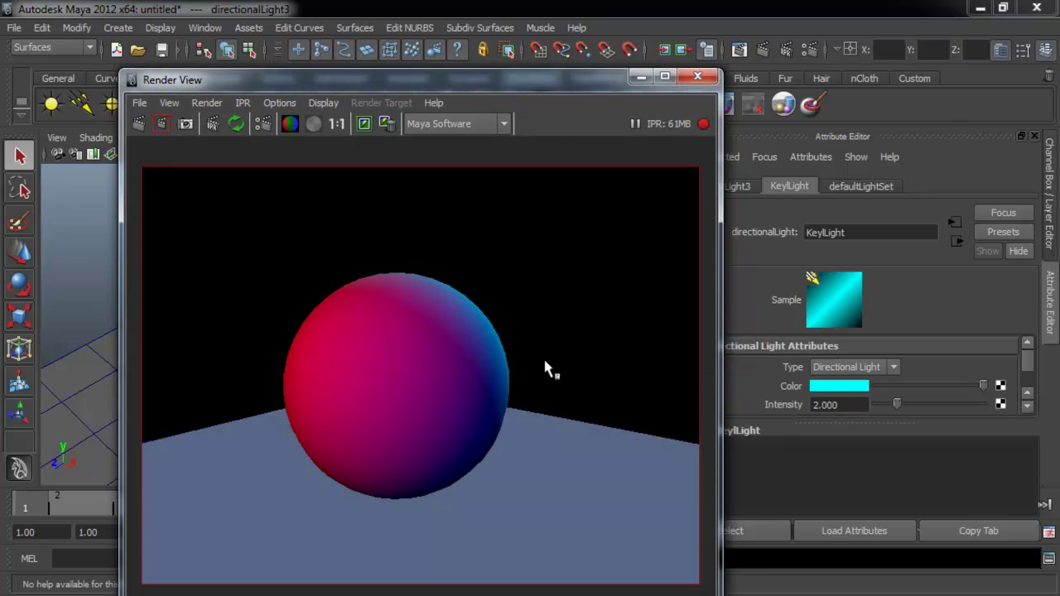
# Shrink the Render View window and move it clear of the lights and their attributes
pyautogui.moveTo(561, 61); pyautogui.dragTo(228, 109)
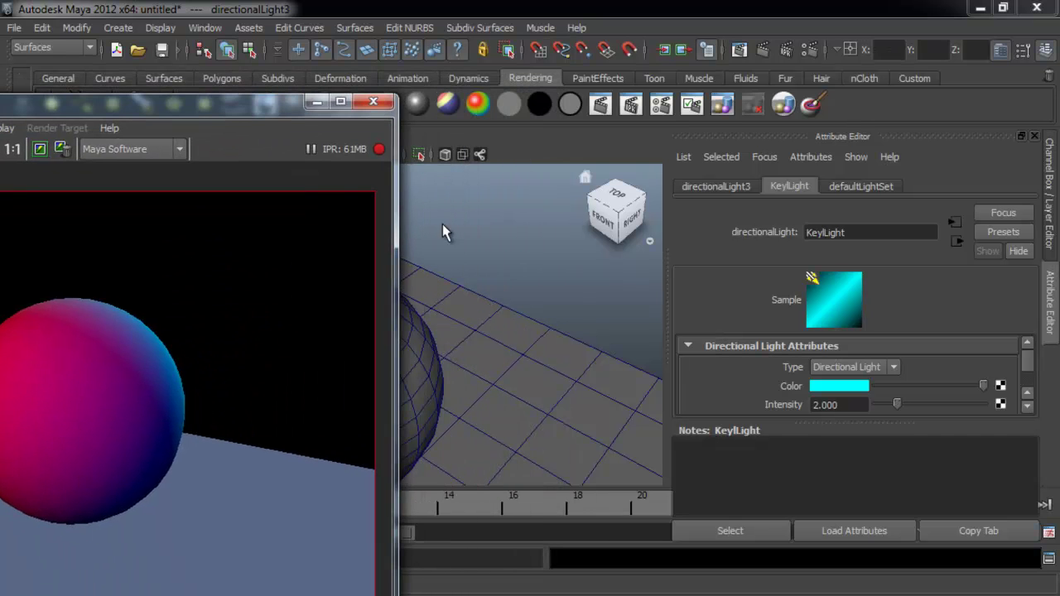
pyautogui.moveTo(292, 105); pyautogui.dragTo(699, 258)
pyautogui.keyDown('alt'); pyautogui.moveTo(309, 293); pyautogui.dragTo(376, 229); pyautogui.keyUp('alt')
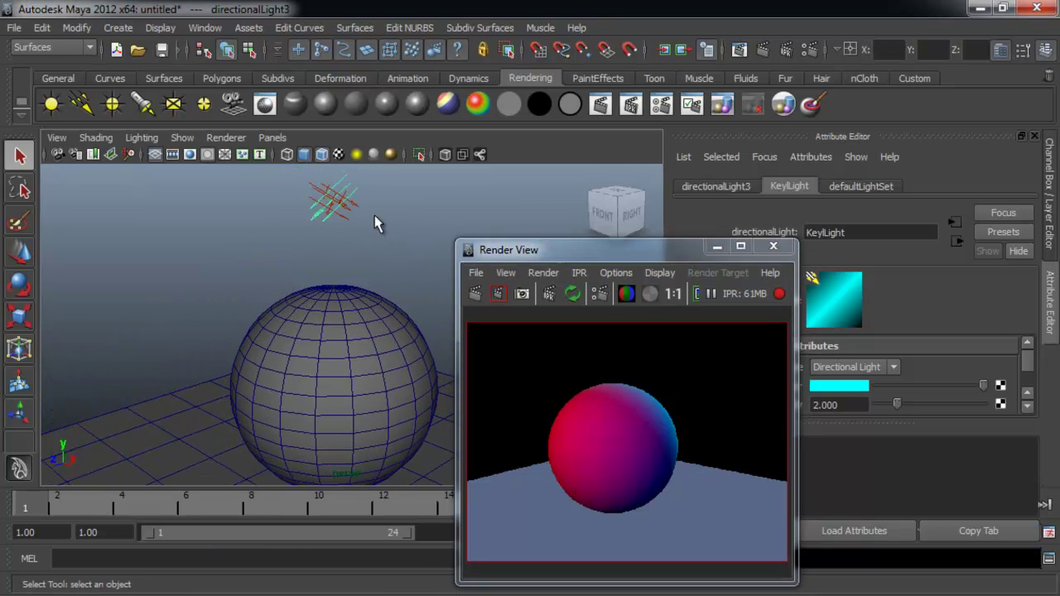
pyautogui.moveTo(590, 250); pyautogui.dragTo(154, 267)
# Frame the lights closely, select directionalLight3, and set its color to green
pyautogui.click(360, 207)
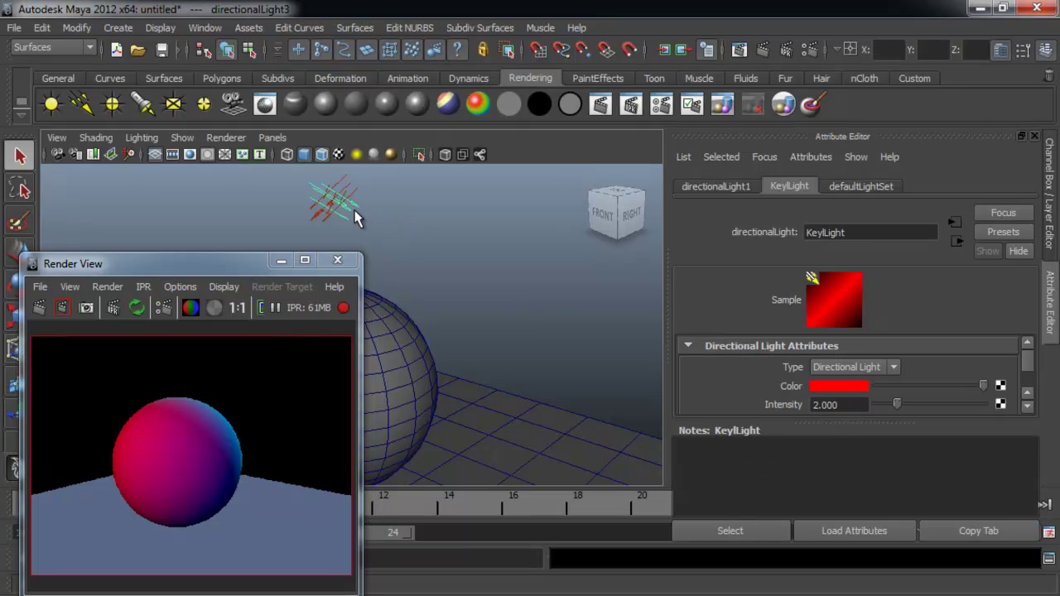
pyautogui.keyDown('alt'); pyautogui.moveTo(361, 209); pyautogui.dragTo(489, 267); pyautogui.keyUp('alt')
pyautogui.keyDown('alt'); pyautogui.moveTo(489, 266); pyautogui.dragTo(514, 244, button='middle'); pyautogui.keyUp('alt')
pyautogui.click(497, 230)
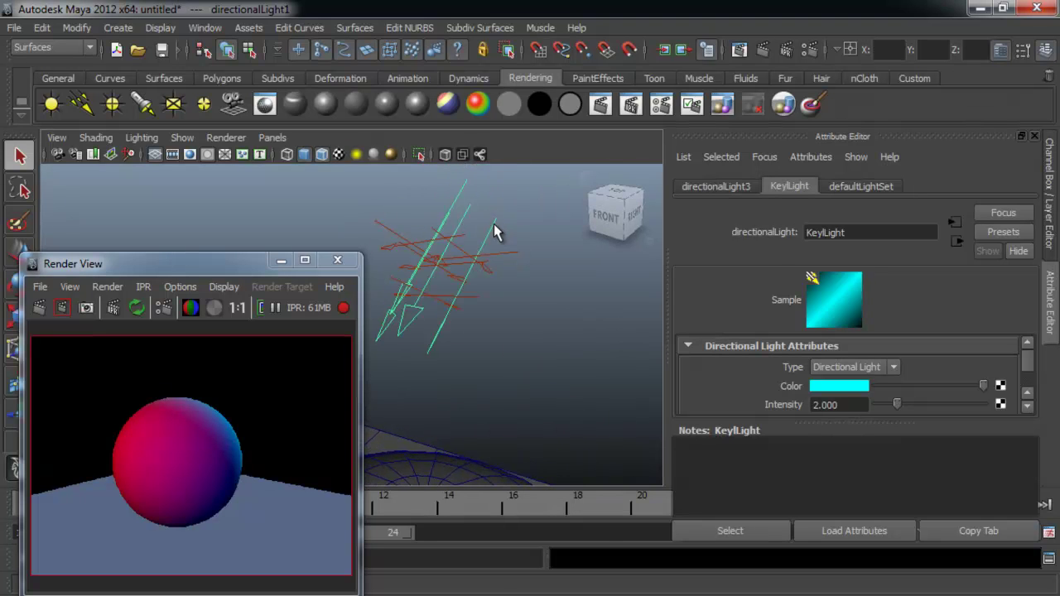
pyautogui.click(852, 389)
pyautogui.click(828, 349)
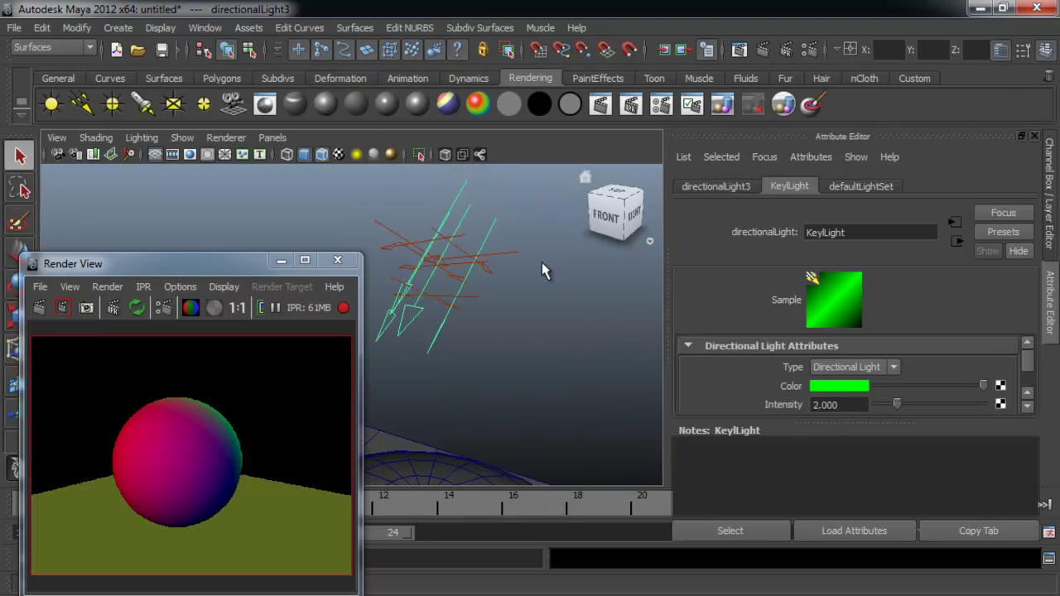
# Tell the remaining lights apart by selecting them, and set the color of directionalLight2 to green
pyautogui.click(508, 262)
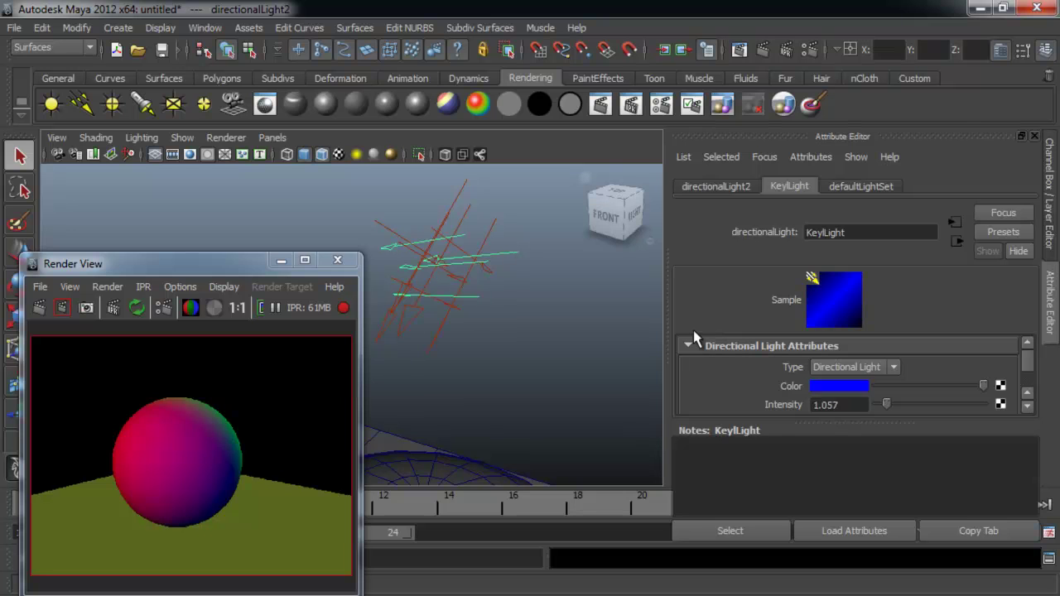
pyautogui.click(852, 393)
pyautogui.click(438, 254)
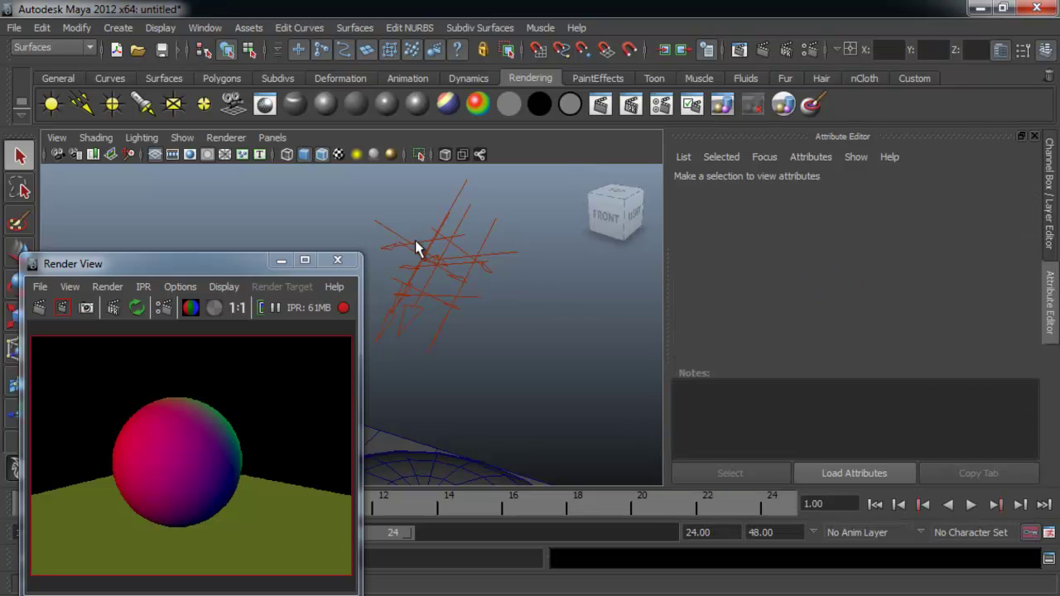
pyautogui.click(394, 235)
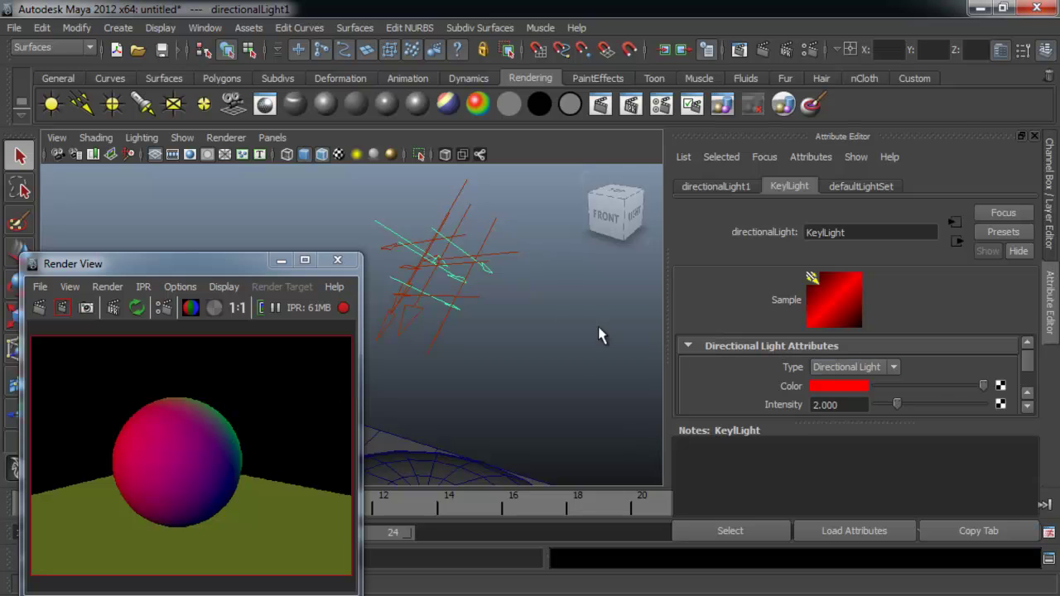
pyautogui.click(509, 258)
pyautogui.click(509, 251)
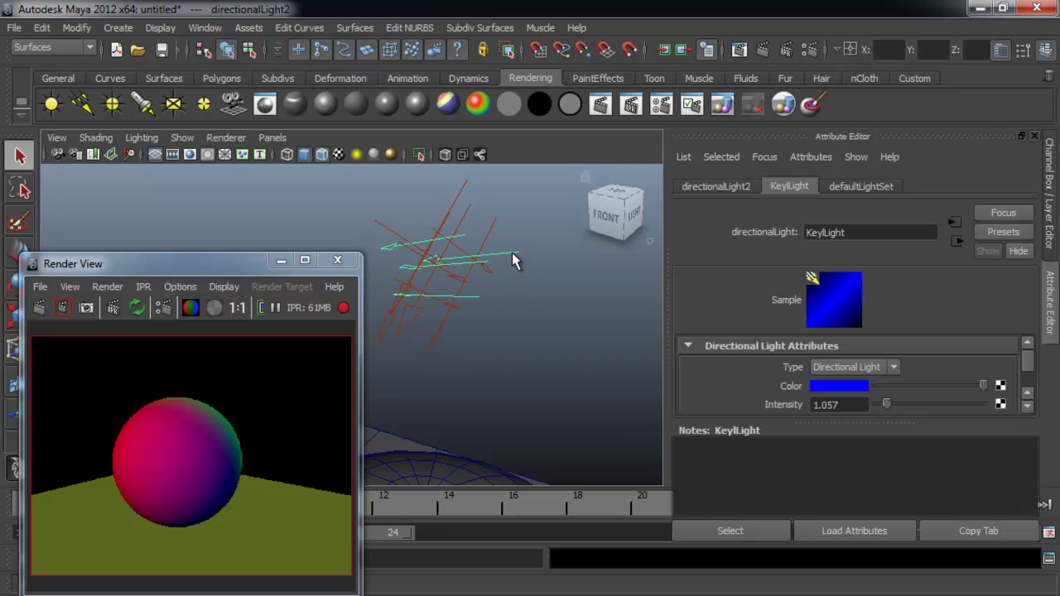
pyautogui.click(841, 386)
pyautogui.click(816, 338)
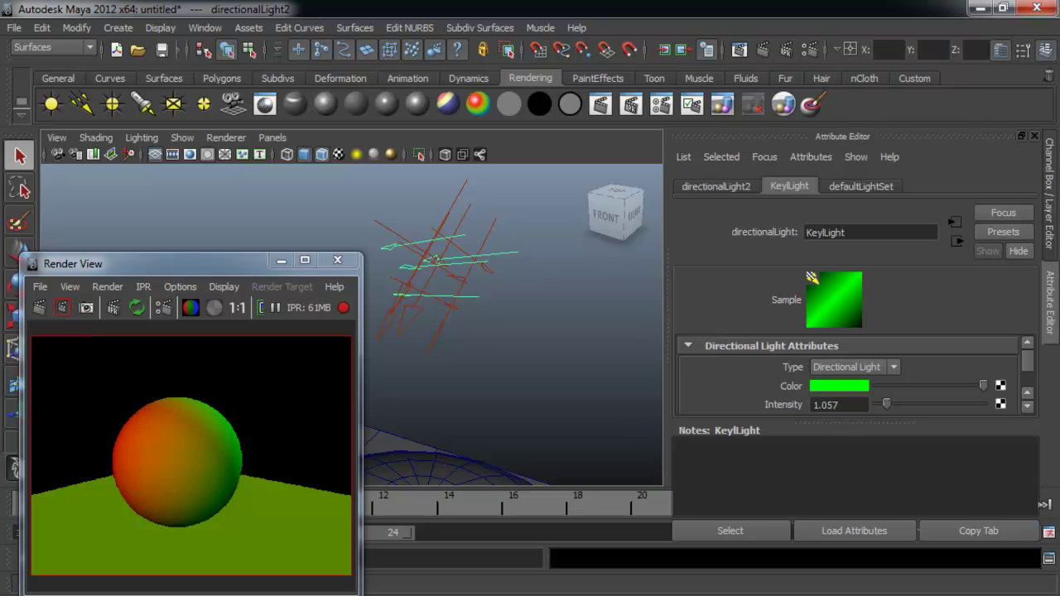
# Select the red directionalLight1 and enlarge the attribute area to reach its further light settings
pyautogui.keyDown('alt'); pyautogui.moveTo(542, 322); pyautogui.dragTo(525, 348, button='middle'); pyautogui.keyUp('alt')
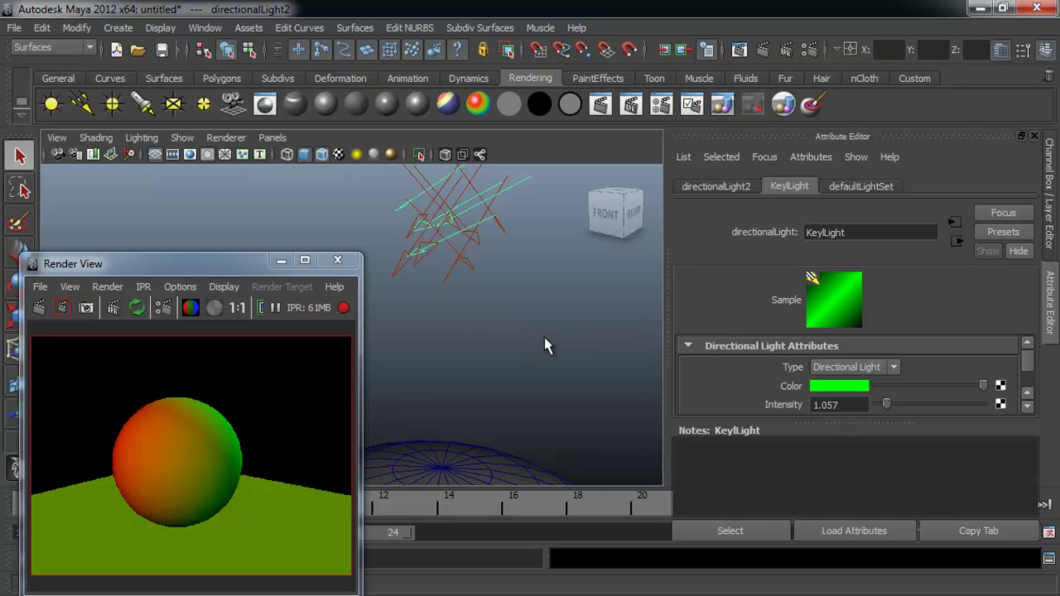
pyautogui.keyDown('alt'); pyautogui.moveTo(568, 350); pyautogui.dragTo(462, 302); pyautogui.keyUp('alt')
pyautogui.click(393, 225)
pyautogui.press('w')
pyautogui.keyDown('alt'); pyautogui.moveTo(438, 240); pyautogui.dragTo(511, 259); pyautogui.keyUp('alt')
pyautogui.scroll(-2, 793, 368)
pyautogui.moveTo(828, 421); pyautogui.dragTo(820, 532)
pyautogui.scroll(1, 749, 438)
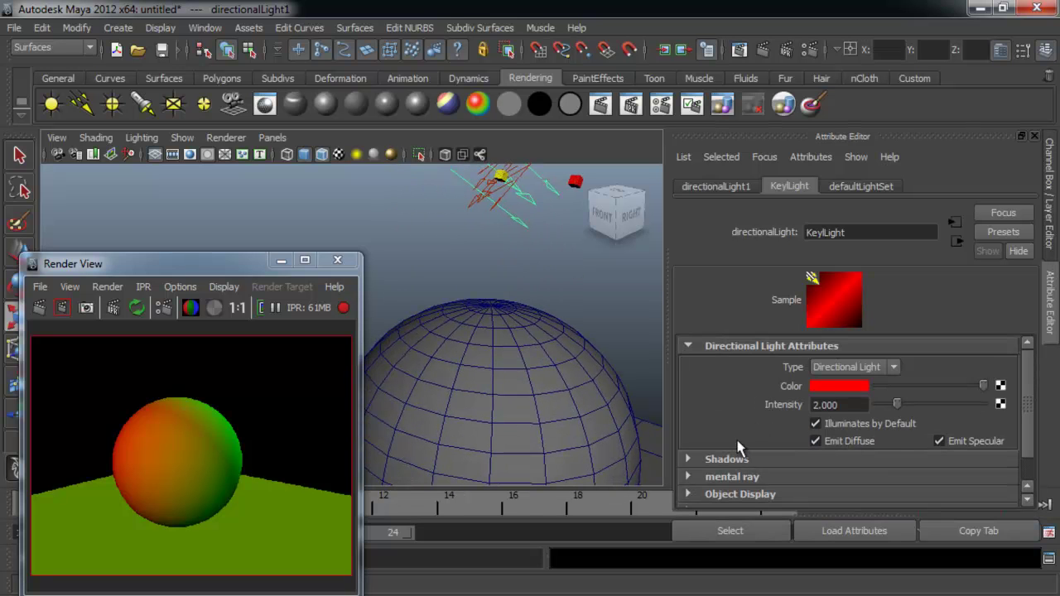
# Enable Use Depth Map Shadows in the shadow settings of directionalLight1
pyautogui.click(702, 461)
pyautogui.click(817, 491)
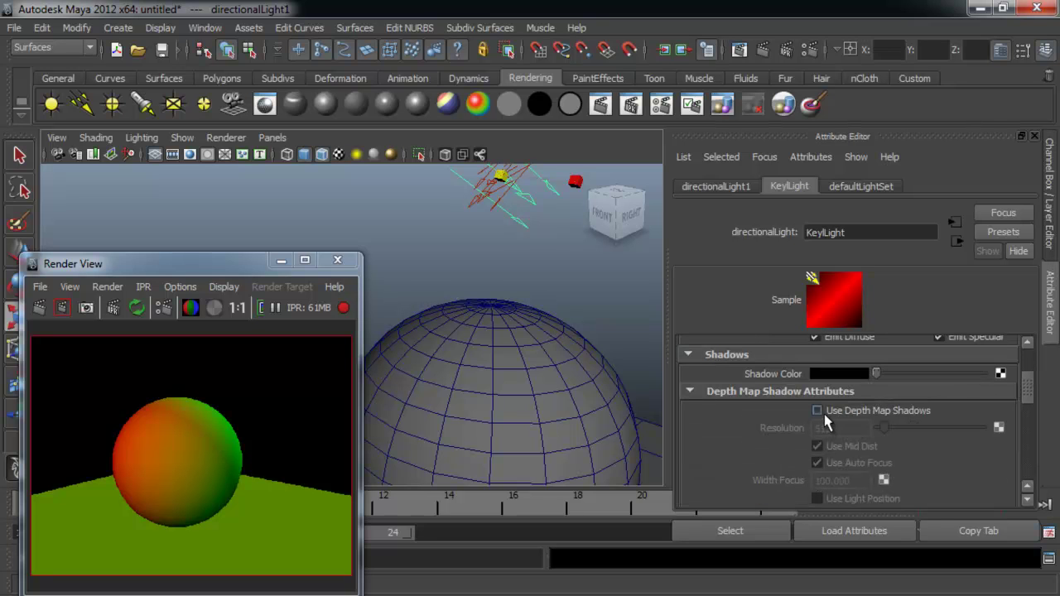
pyautogui.click(817, 411)
# Frame the sphere in the viewport and update the shadow maps of the IPR render
pyautogui.moveTo(450, 372)
pyautogui.keyDown('alt'); pyautogui.mouseDown()
pyautogui.moveTo(544, 315)
pyautogui.moveTo(491, 345)
pyautogui.moveTo(576, 366)
pyautogui.moveTo(575, 346)
pyautogui.moveTo(567, 354)
pyautogui.mouseUp(); pyautogui.keyUp('alt')
pyautogui.keyDown('alt'); pyautogui.moveTo(569, 349); pyautogui.dragTo(560, 341, button='middle'); pyautogui.keyUp('alt')
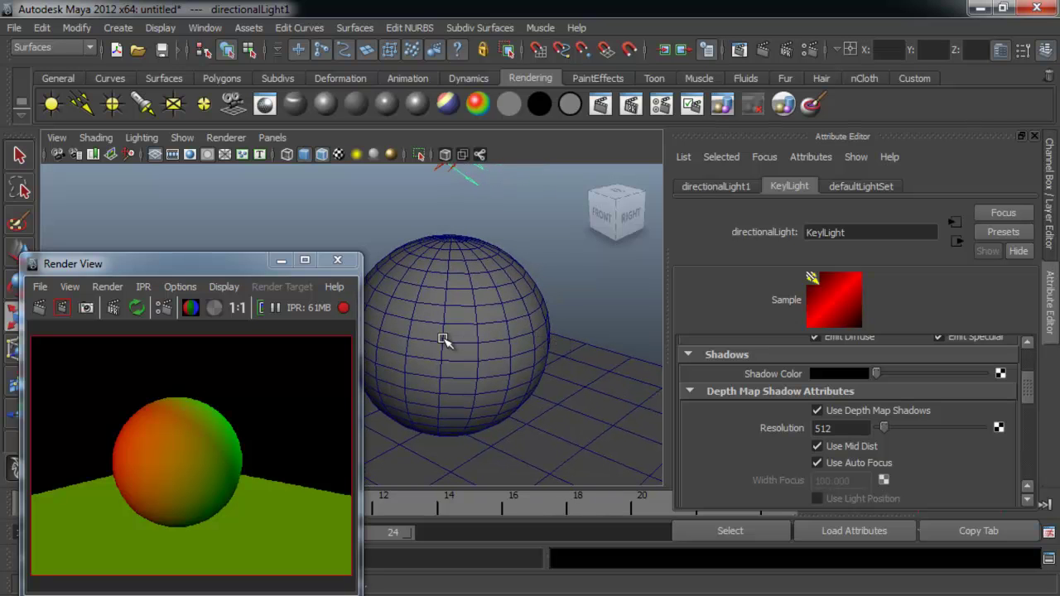
pyautogui.click(143, 286)
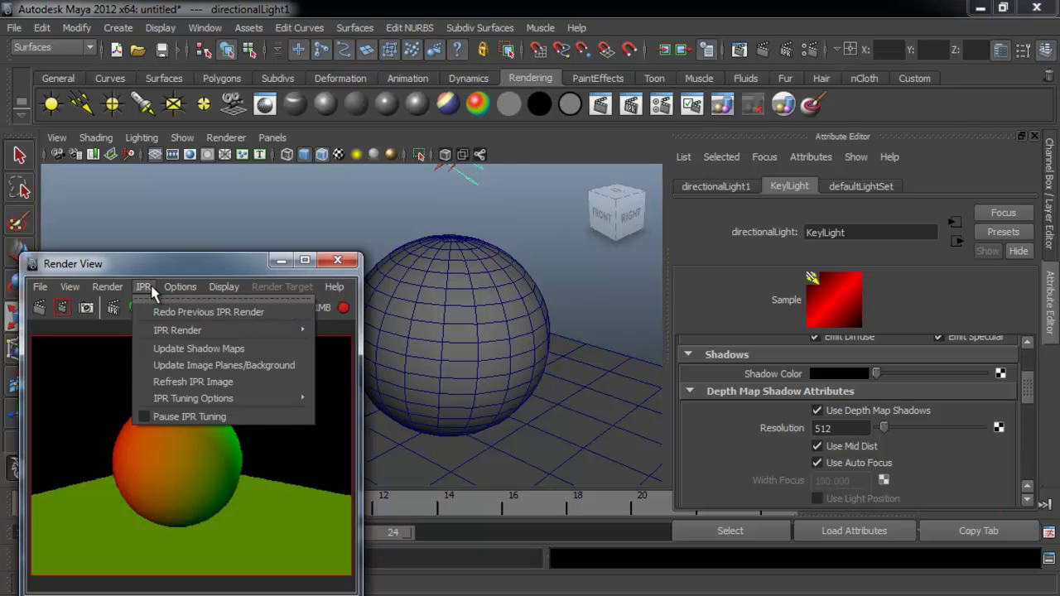
pyautogui.click(180, 348)
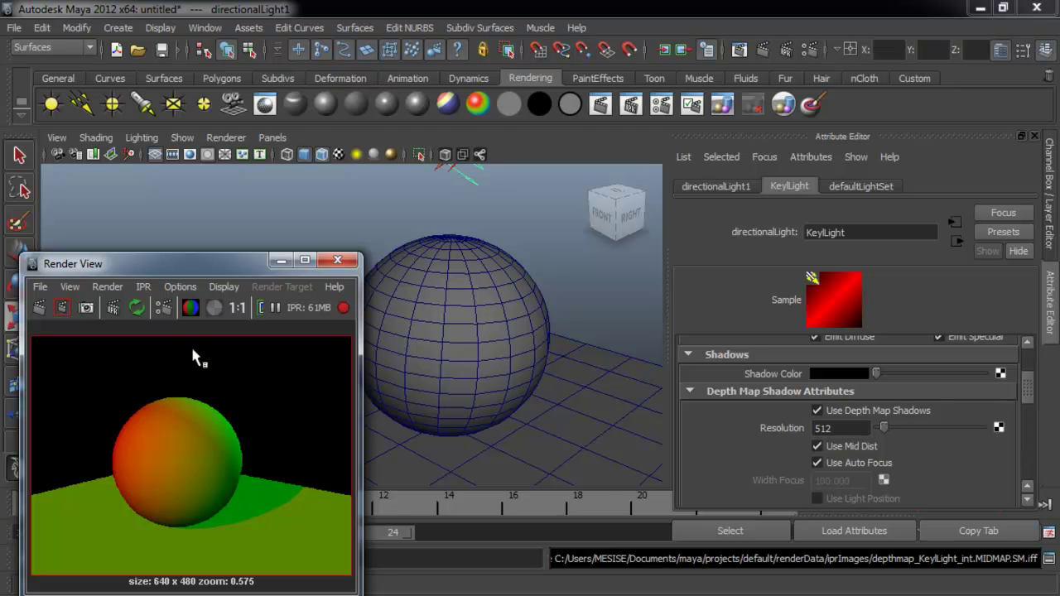
# Update the image planes and background of the IPR render, and update its shadow maps again
pyautogui.click(142, 287)
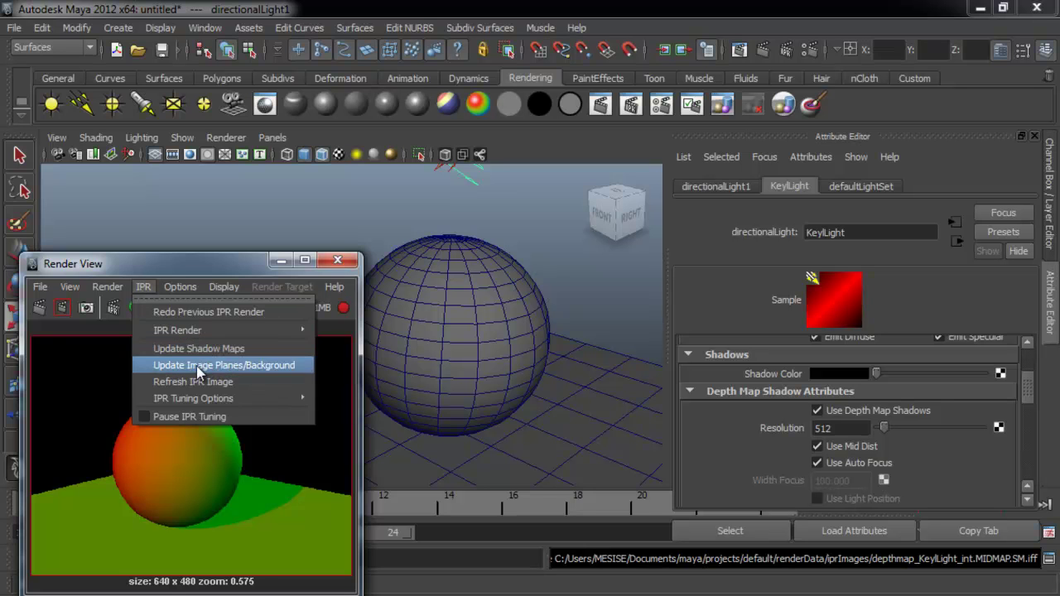
pyautogui.click(198, 365)
pyautogui.click(144, 287)
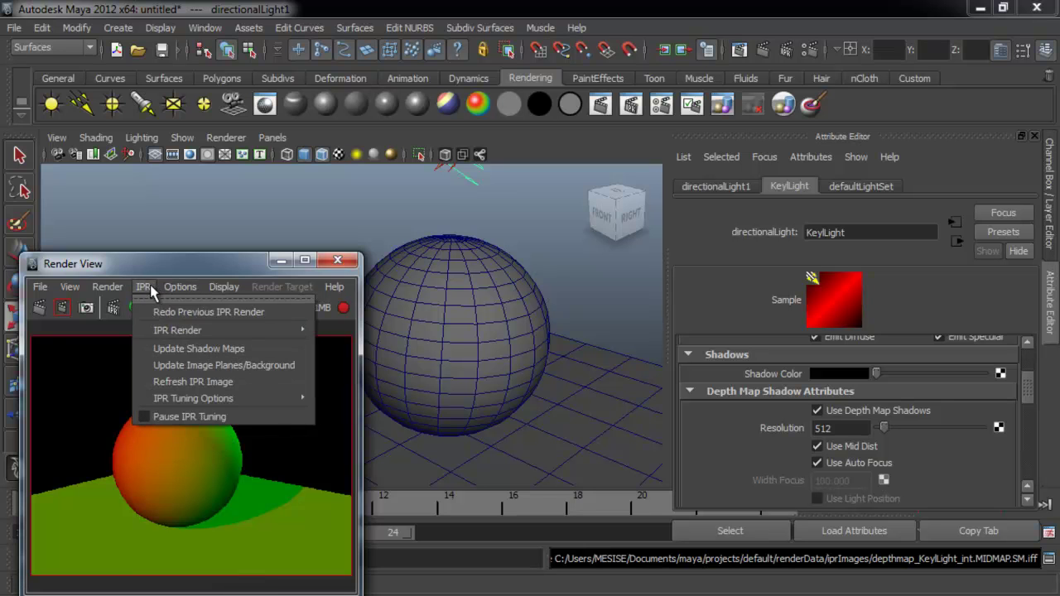
pyautogui.click(178, 352)
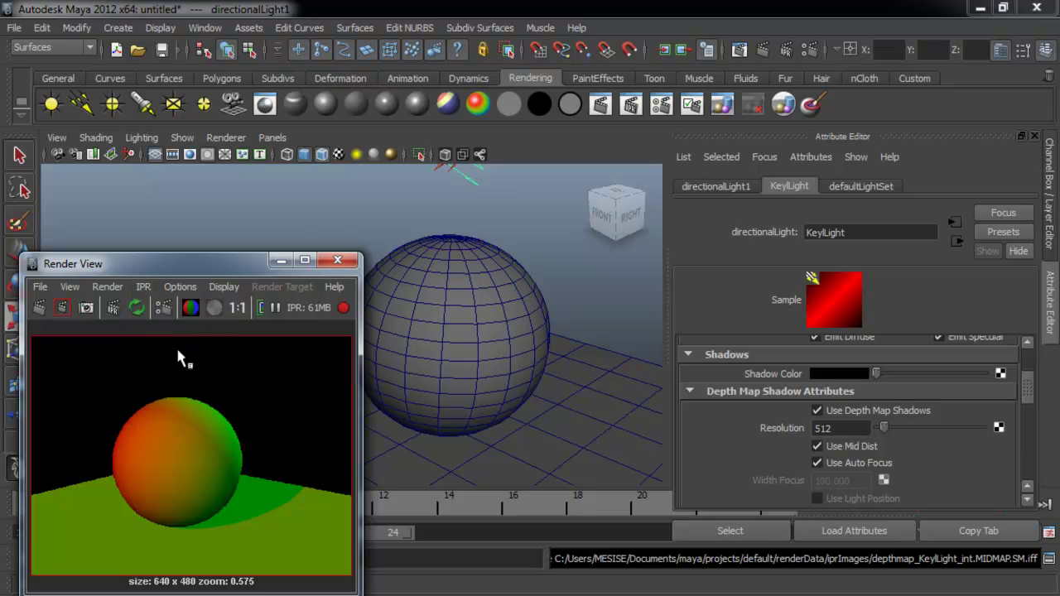
# Set the depth map shadow Filter Size of KeylLight to 10 and update the shadow maps of the IPR render
pyautogui.click(472, 181)
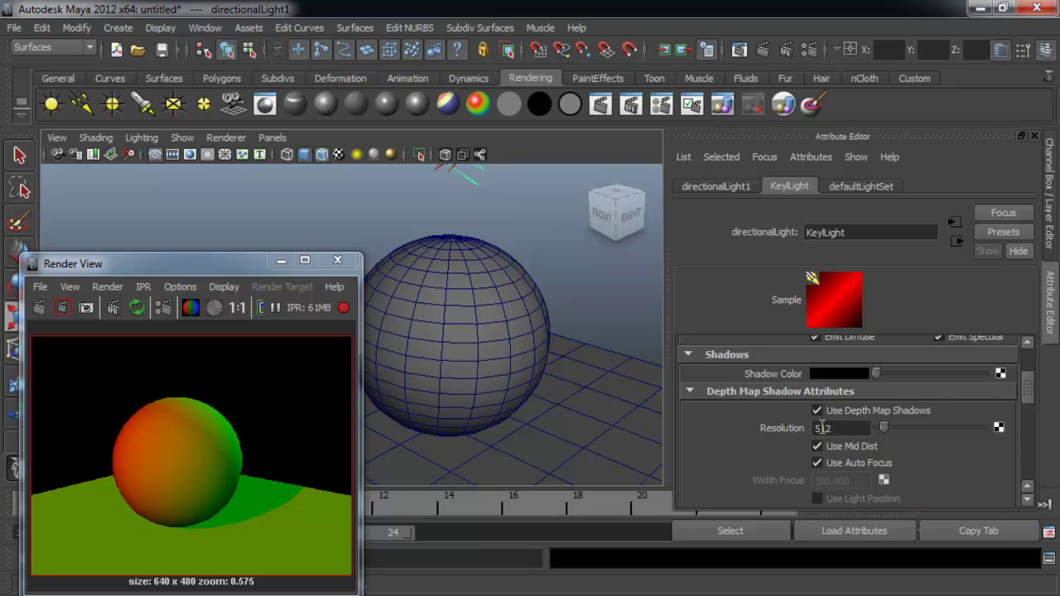
pyautogui.scroll(-2, 940, 479)
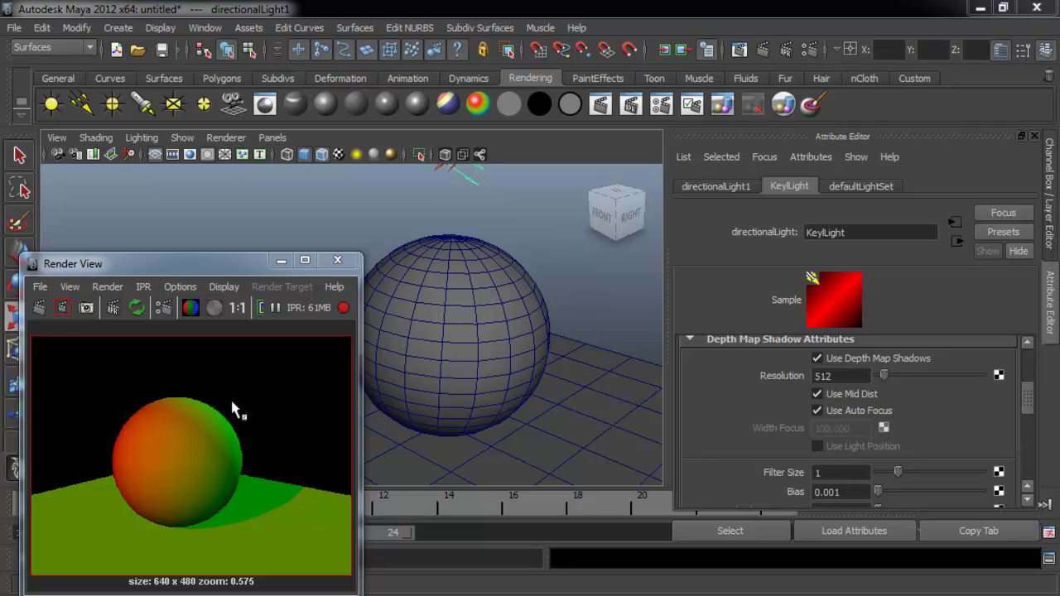
pyautogui.click(837, 472)
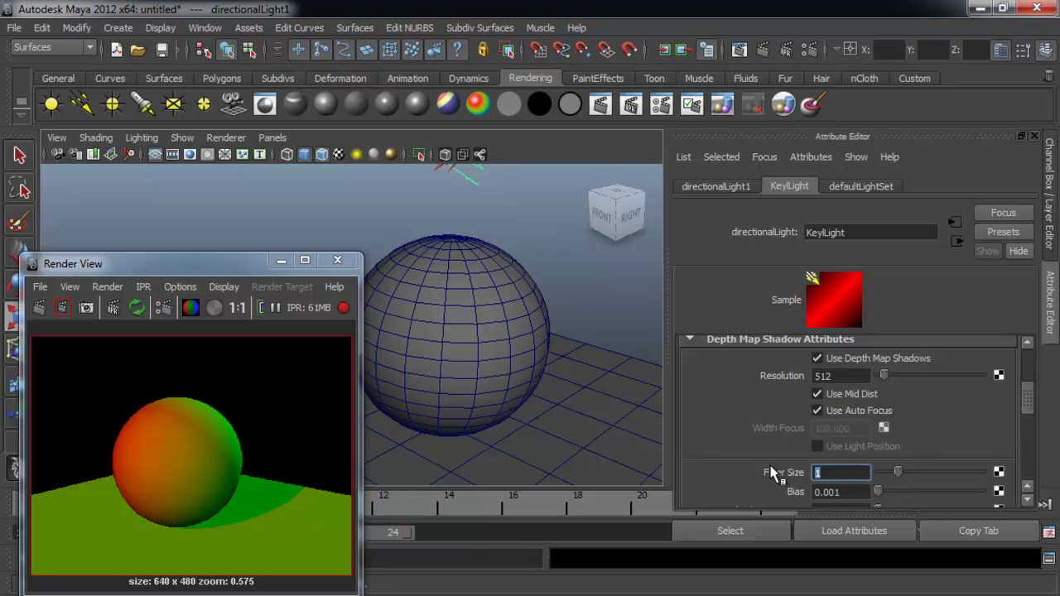
pyautogui.click(835, 473)
pyautogui.write('0')
pyautogui.press('Return')
pyautogui.click(143, 287)
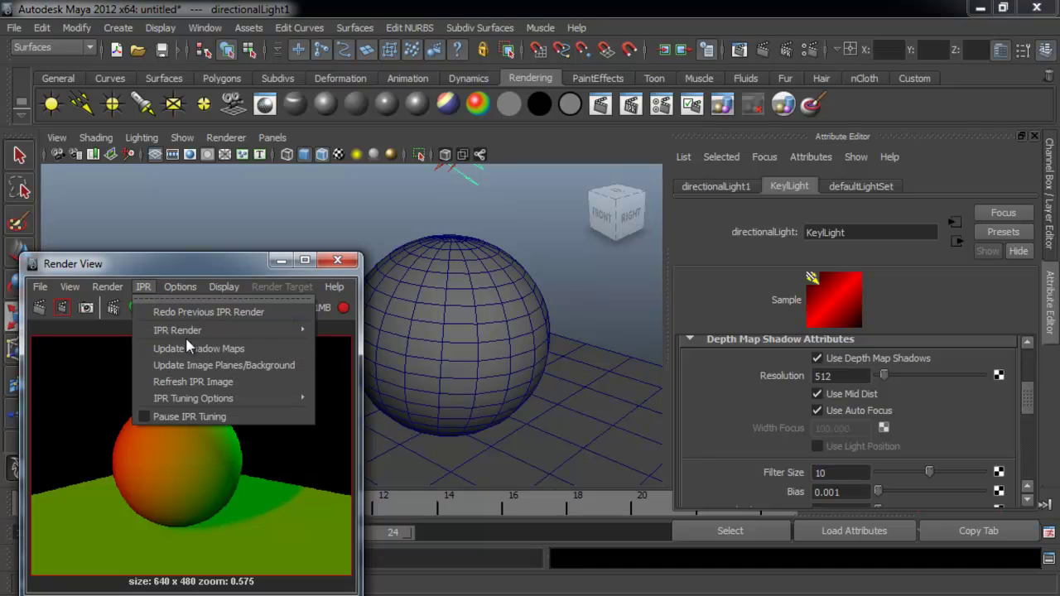
pyautogui.click(195, 349)
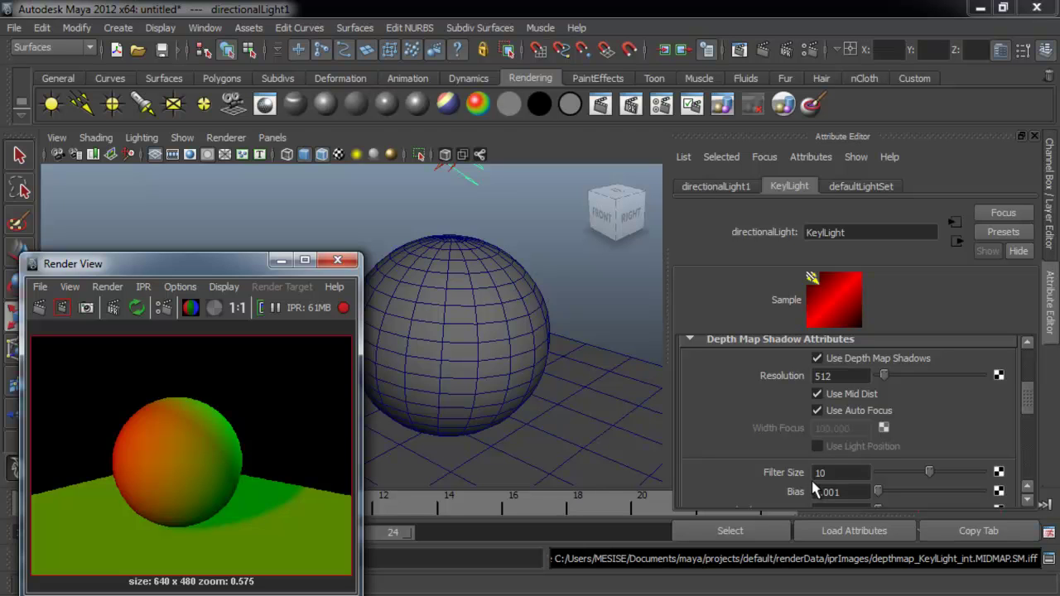
# Raise the depth map shadow Resolution of KeylLight to 8192 and update the shadow maps of the IPR render
pyautogui.scroll(-2, 884, 481)
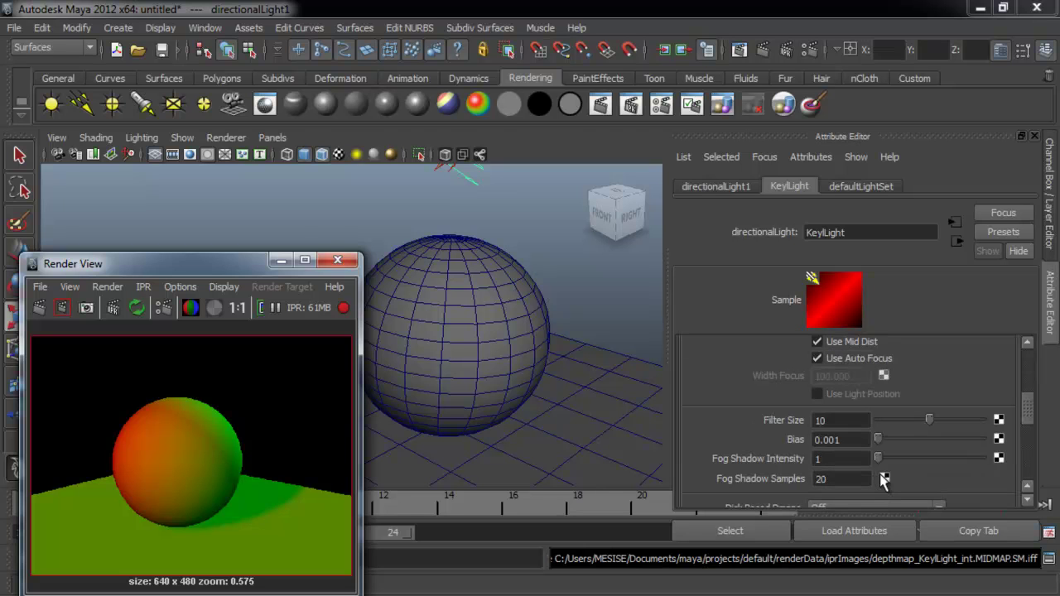
pyautogui.click(845, 419)
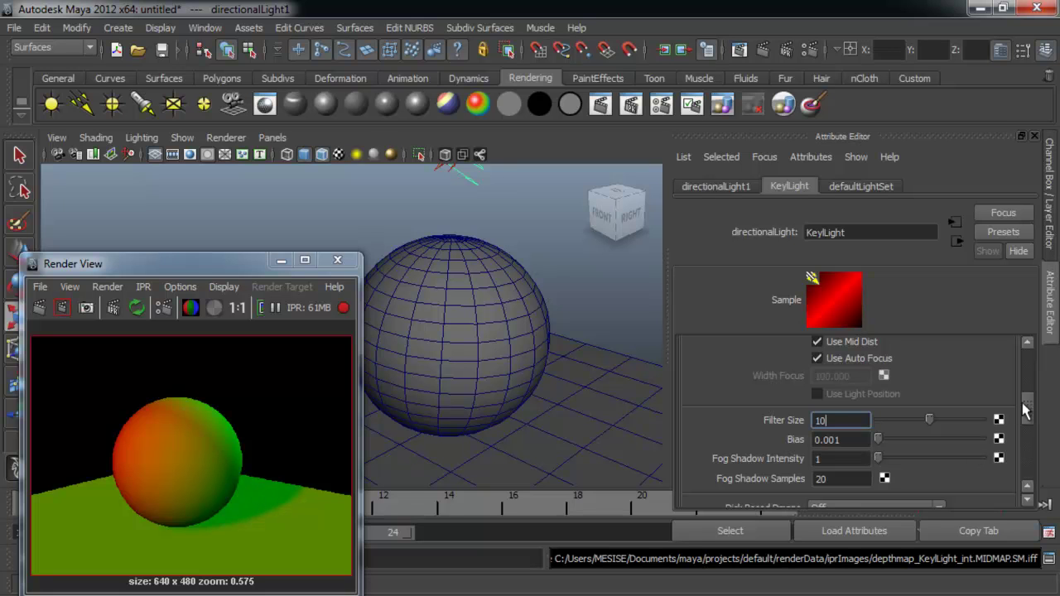
pyautogui.moveTo(1025, 411); pyautogui.dragTo(1025, 416)
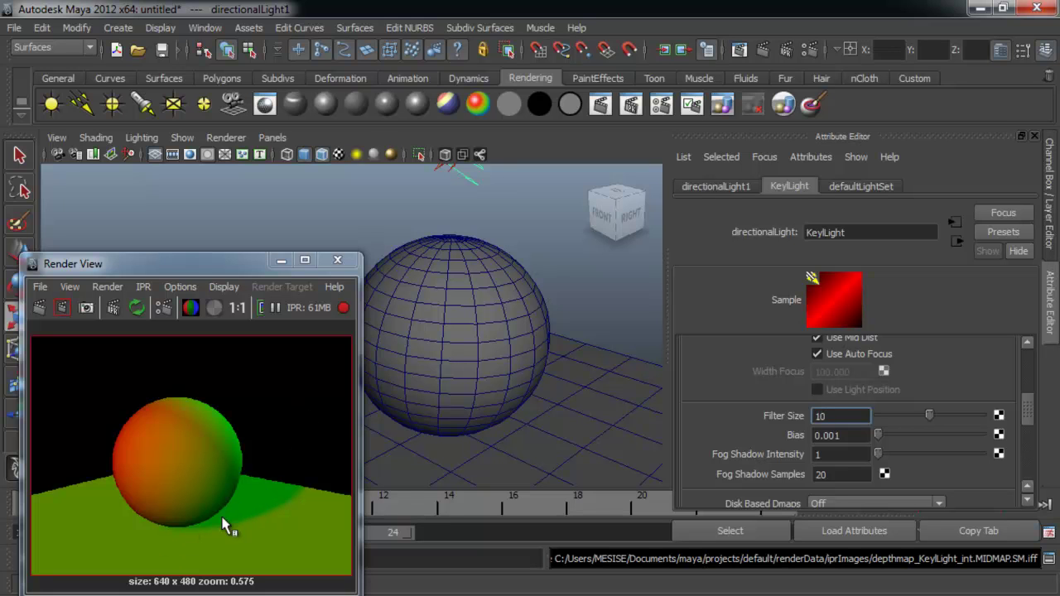
pyautogui.moveTo(1030, 426); pyautogui.dragTo(1032, 411)
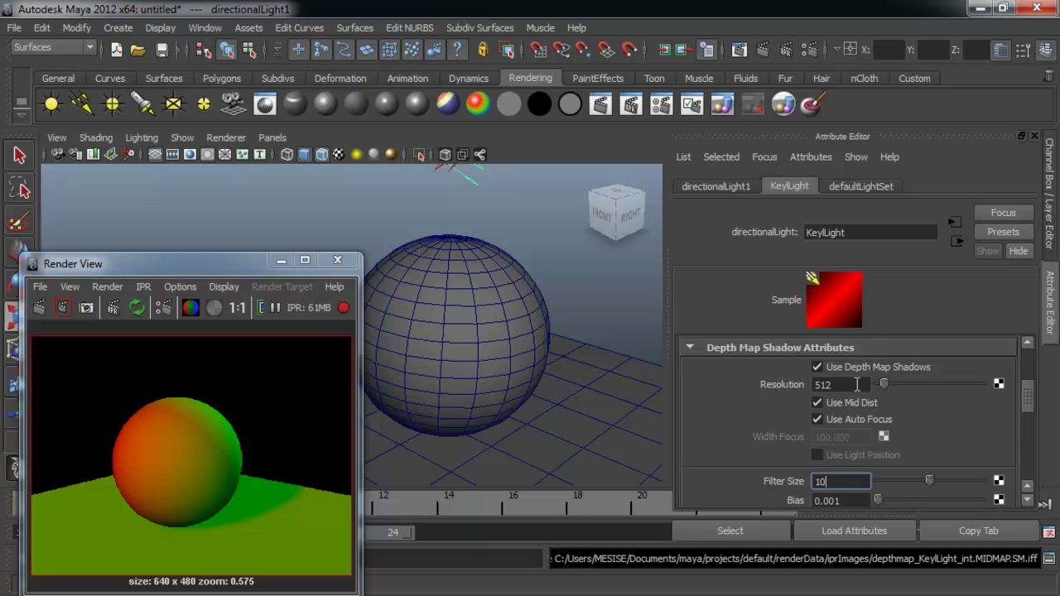
pyautogui.moveTo(877, 389); pyautogui.dragTo(1018, 391)
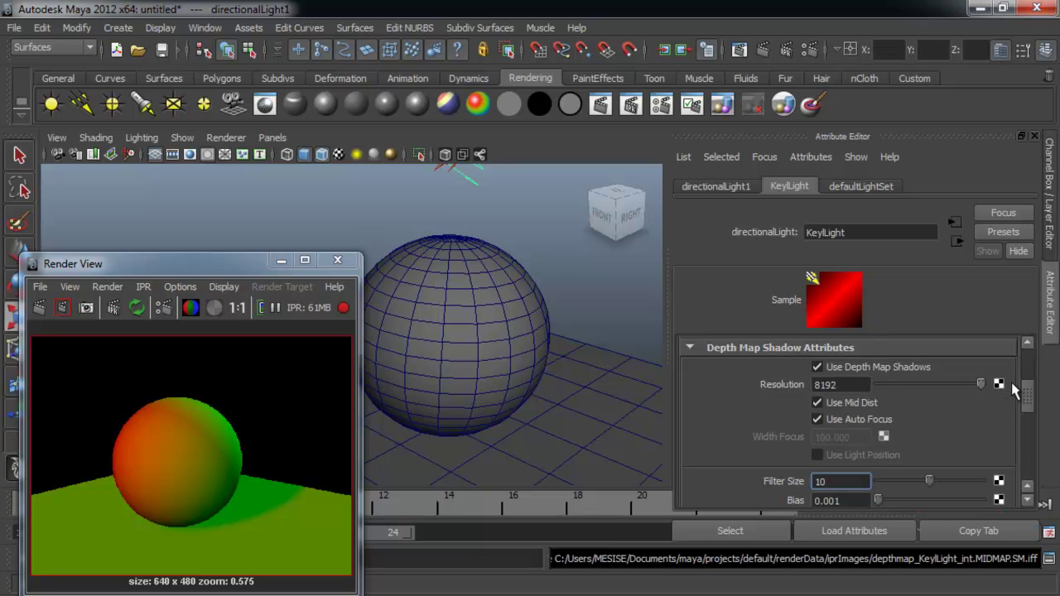
pyautogui.click(143, 287)
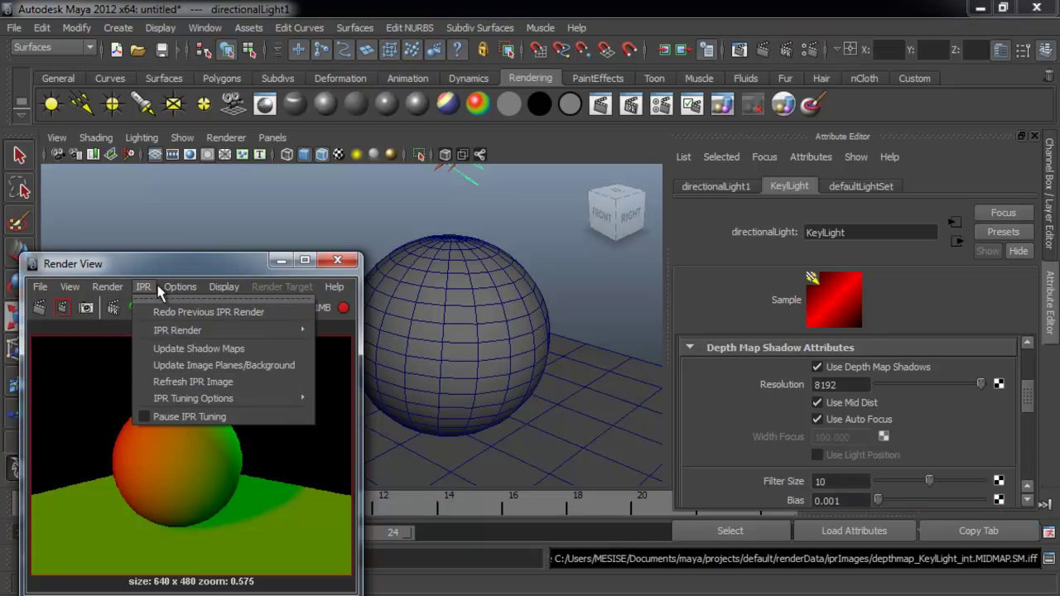
pyautogui.click(178, 348)
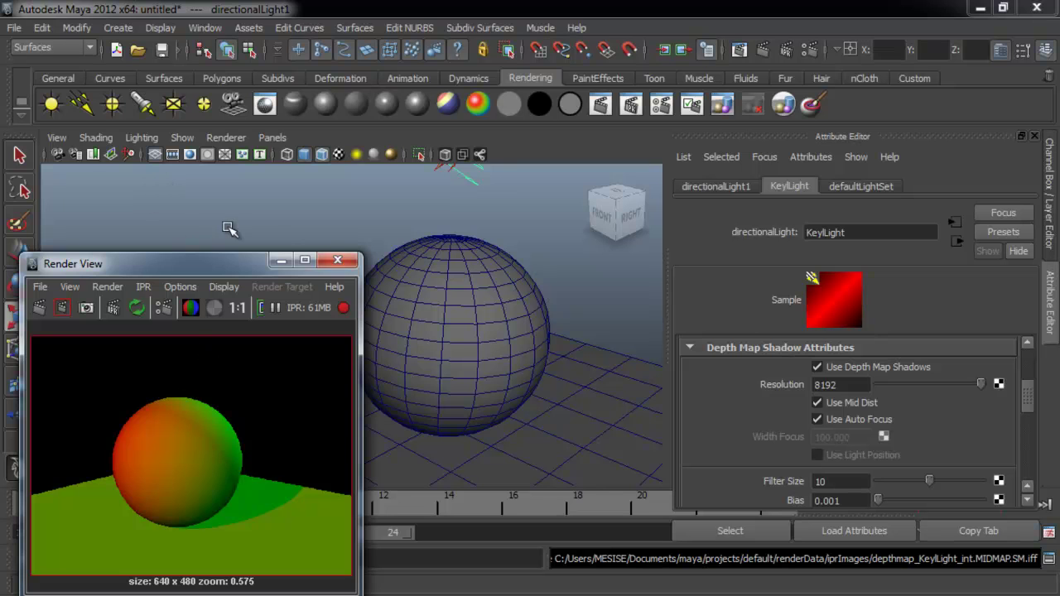
# Maximize the Render View and save the rendered image to the Desktop as light in Alias PIX format
pyautogui.click(303, 261)
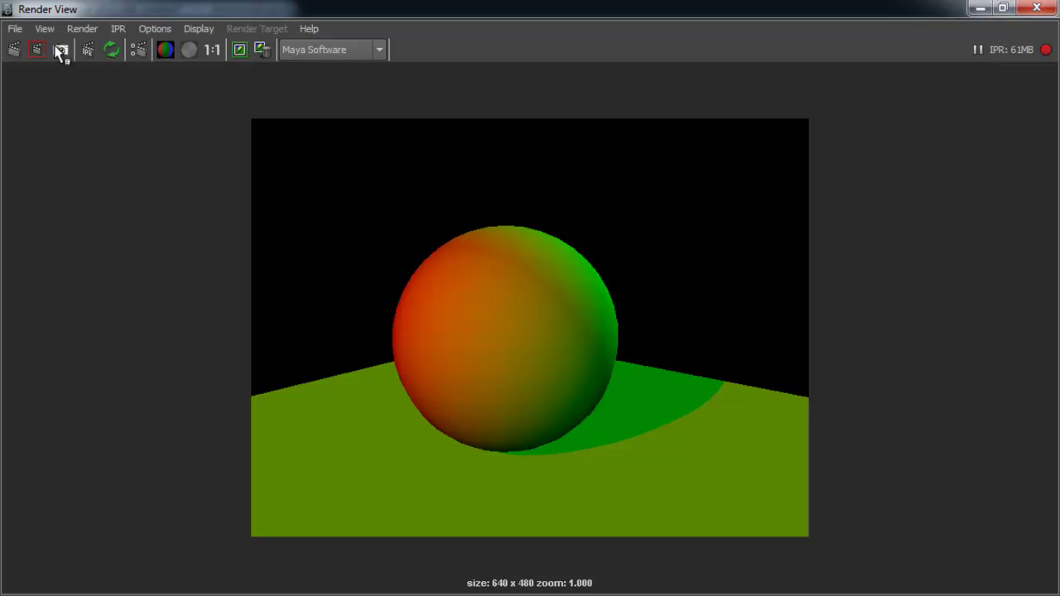
pyautogui.click(15, 29)
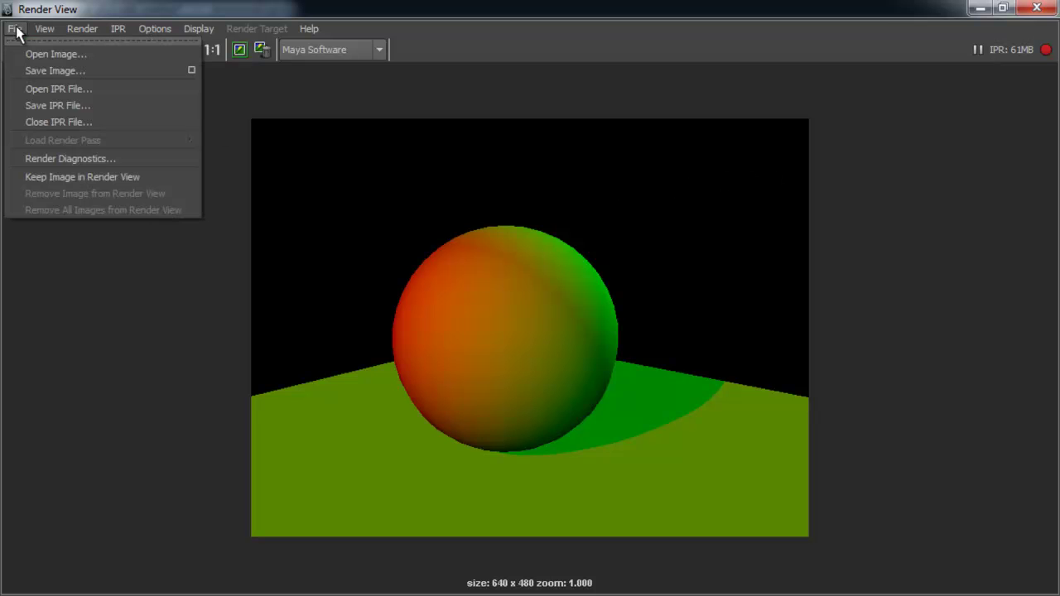
pyautogui.click(34, 73)
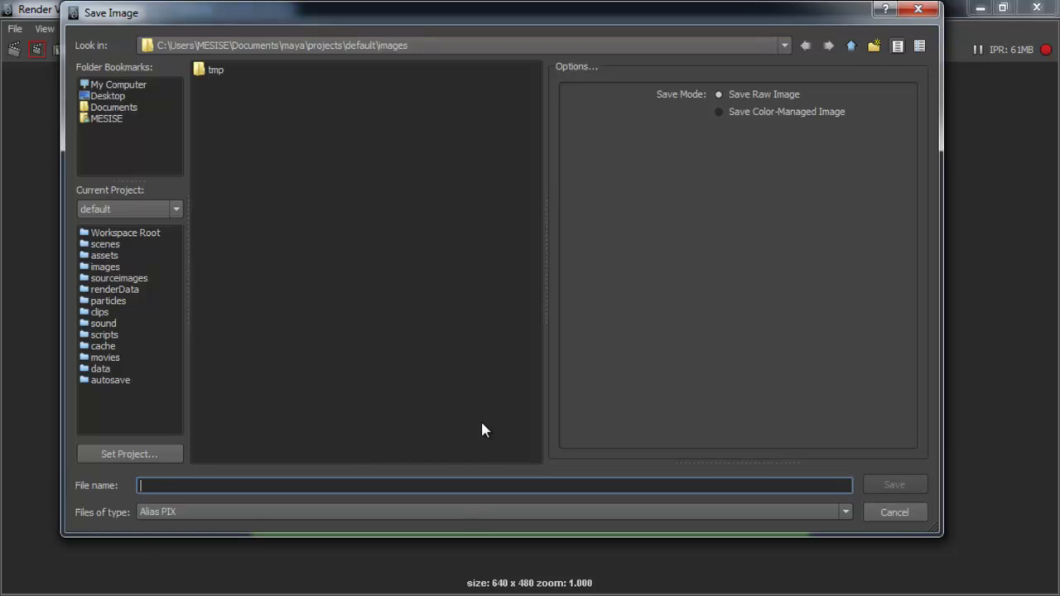
pyautogui.click(111, 96)
pyautogui.click(374, 484)
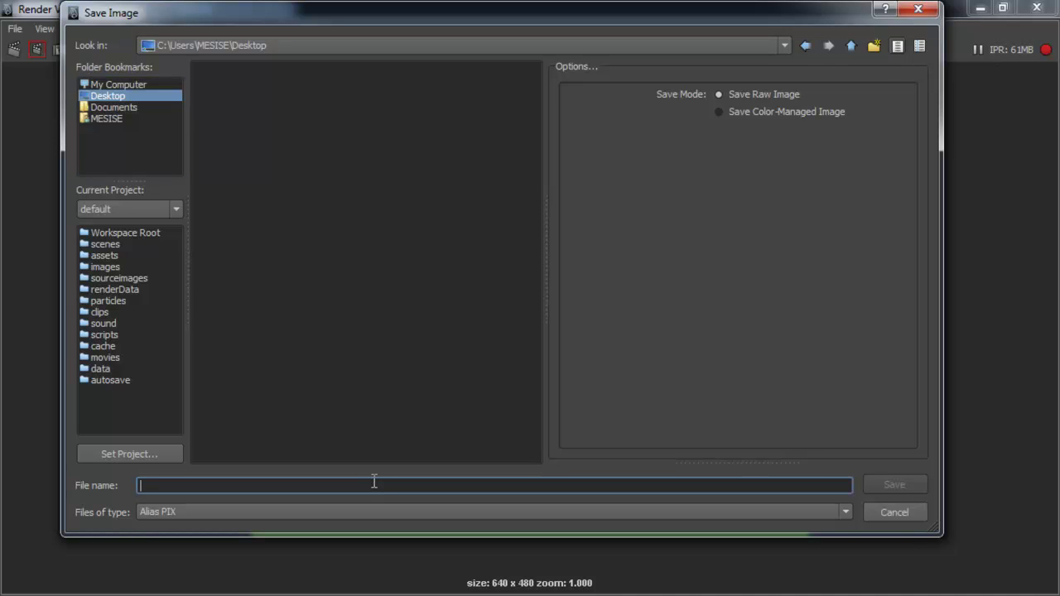
pyautogui.write('l')
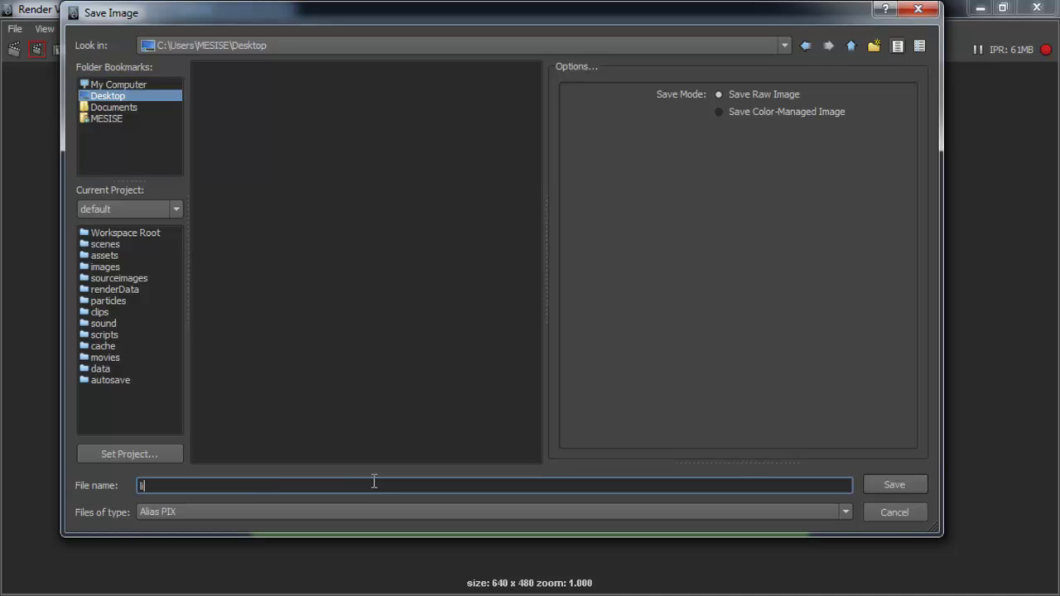
pyautogui.write('ihht')
pyautogui.press('BackSpace')
pyautogui.press('BackSpace')
pyautogui.press('BackSpace')
pyautogui.press('BackSpace')
pyautogui.write('ight')
pyautogui.press('Return')
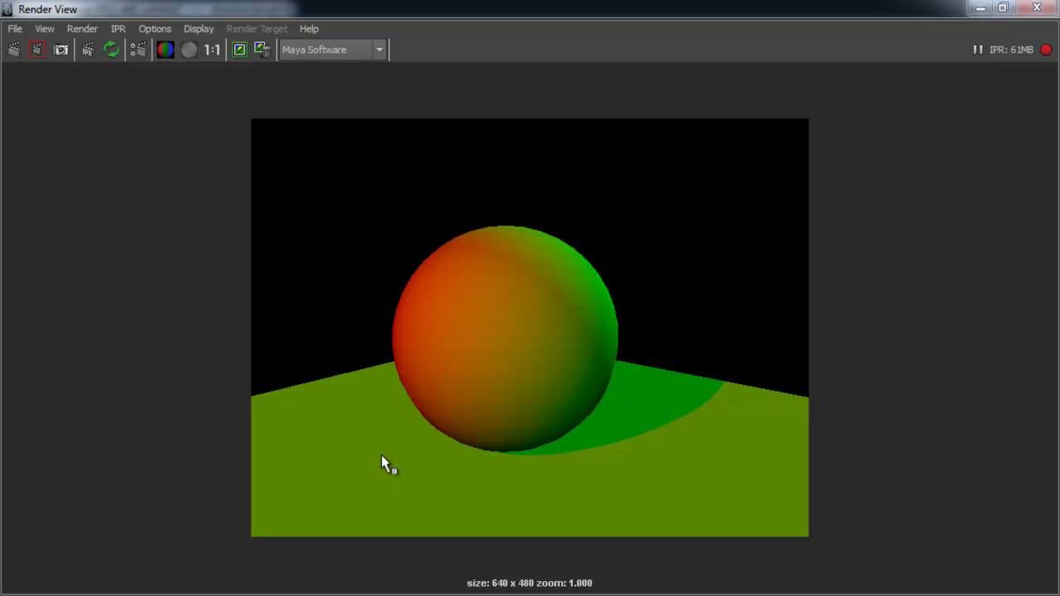
# Save the rendered image to the Desktop again as light, this time in PNG format
pyautogui.click(14, 28)
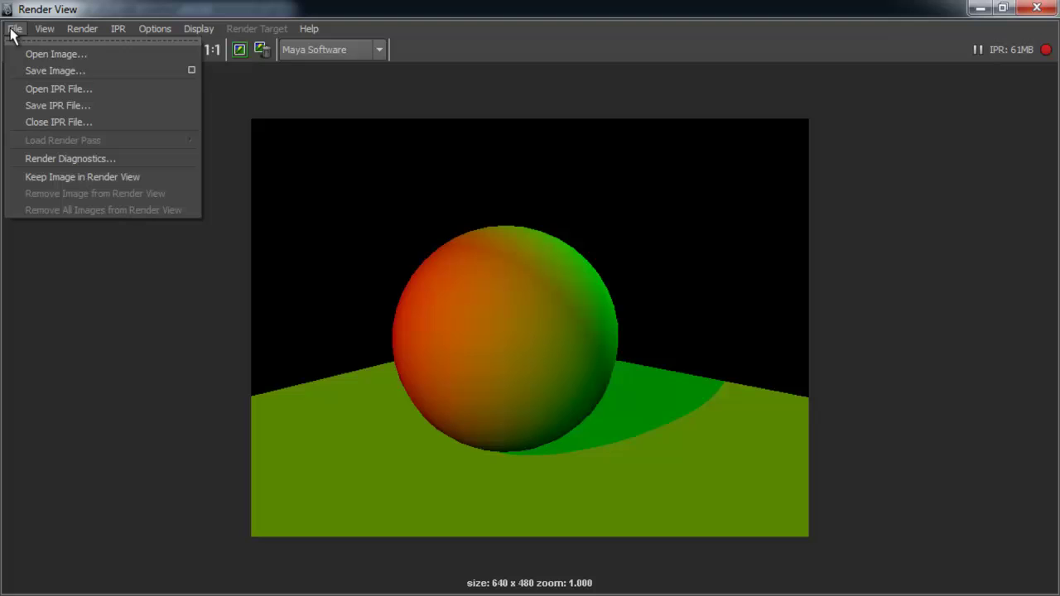
pyautogui.click(80, 73)
pyautogui.click(523, 512)
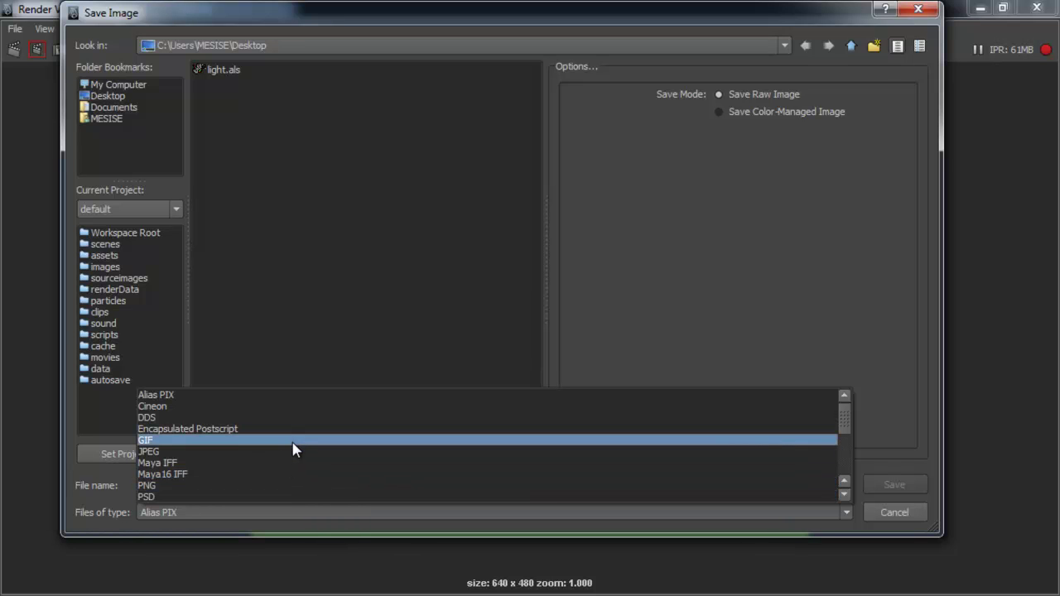
pyautogui.click(274, 485)
pyautogui.click(244, 485)
pyautogui.write('light')
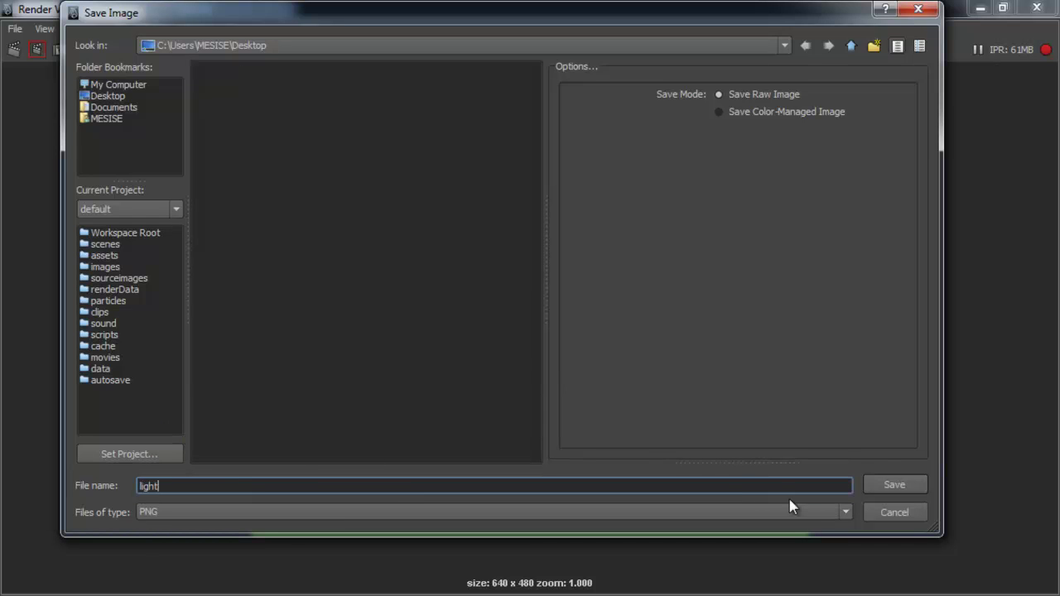
pyautogui.click(906, 492)
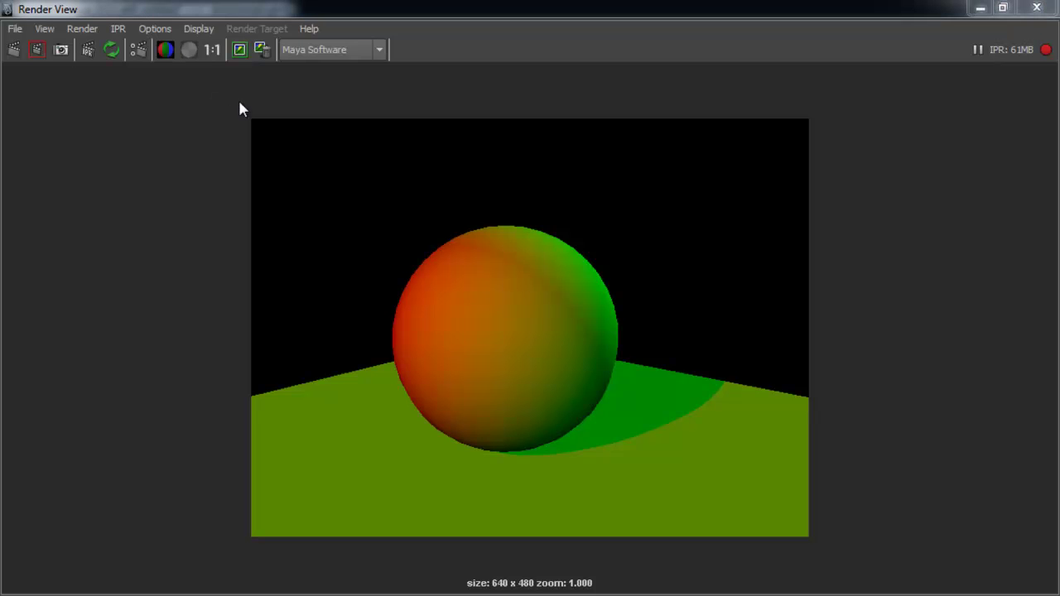
# Open the saved light PNG from the desktop to check it, and close the image viewer and the Render View
pyautogui.moveTo(19, 69); pyautogui.dragTo(420, 75)
pyautogui.doubleClick(419, 74)
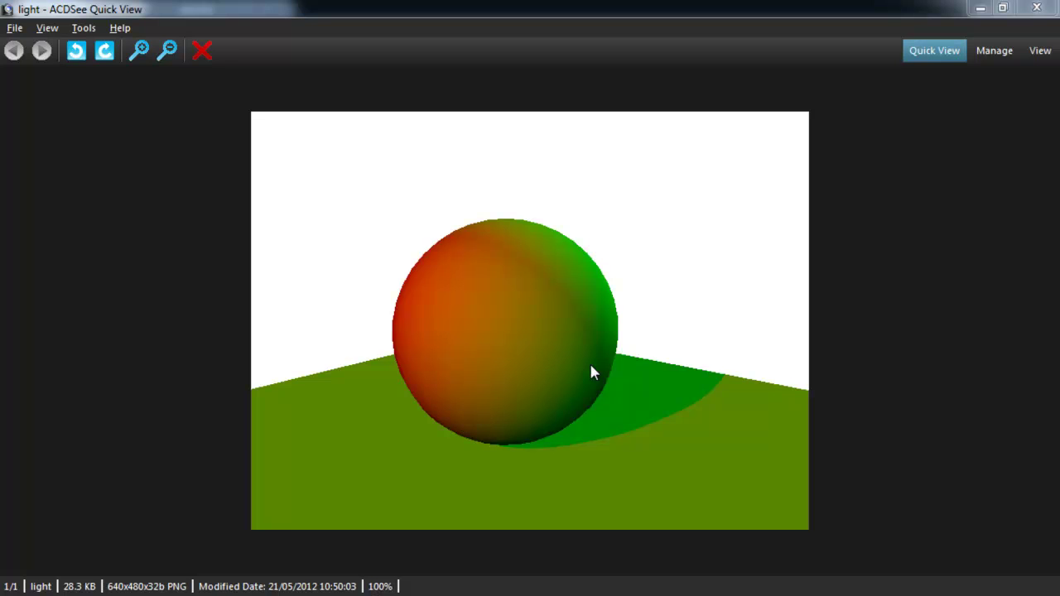
pyautogui.click(1036, 8)
pyautogui.click(1034, 8)
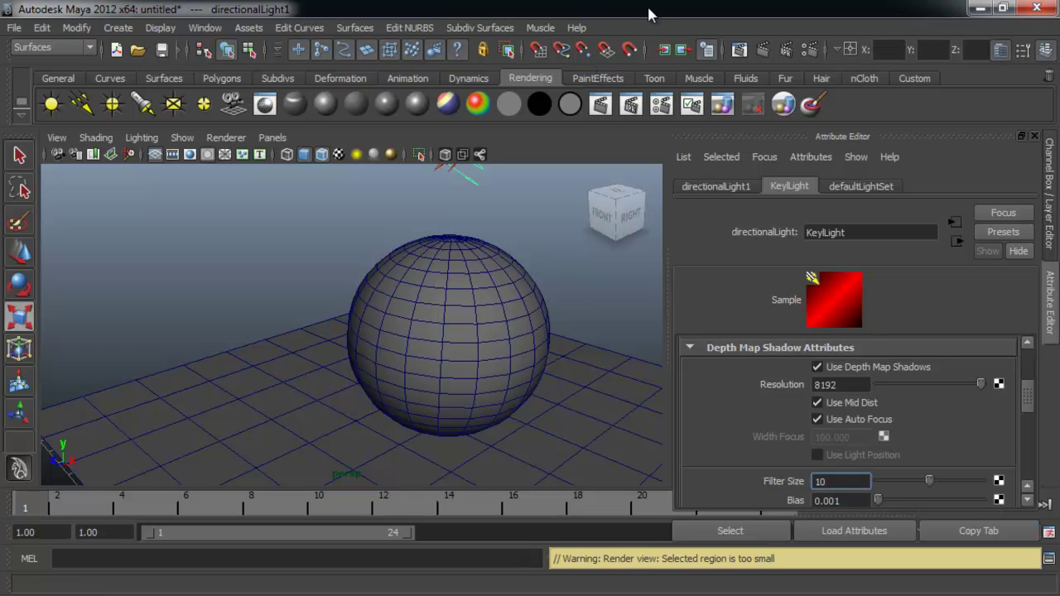
# Reframe the sphere in the perspective view, place Render Settings clear of it, and render the current frame
pyautogui.keyDown('alt'); pyautogui.moveTo(559, 318); pyautogui.dragTo(459, 308, button='middle'); pyautogui.keyUp('alt')
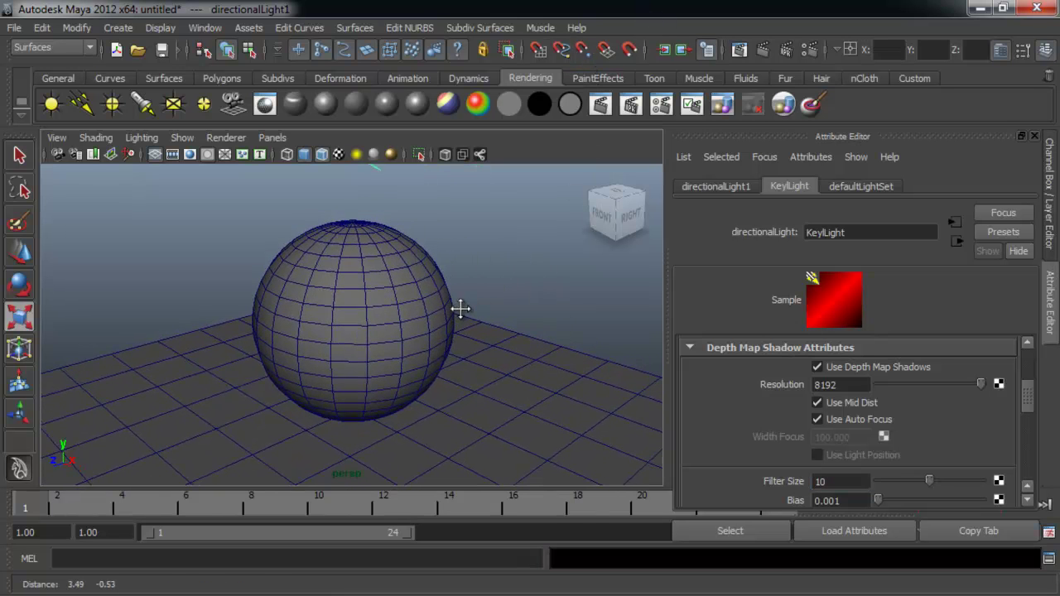
pyautogui.click(814, 53)
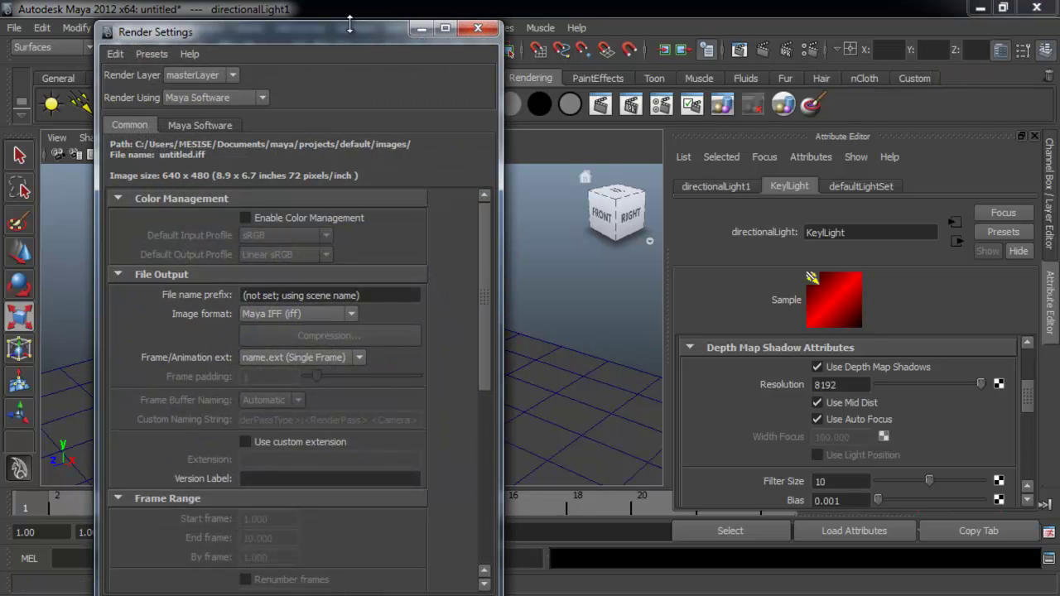
pyautogui.moveTo(452, 47); pyautogui.dragTo(885, 118)
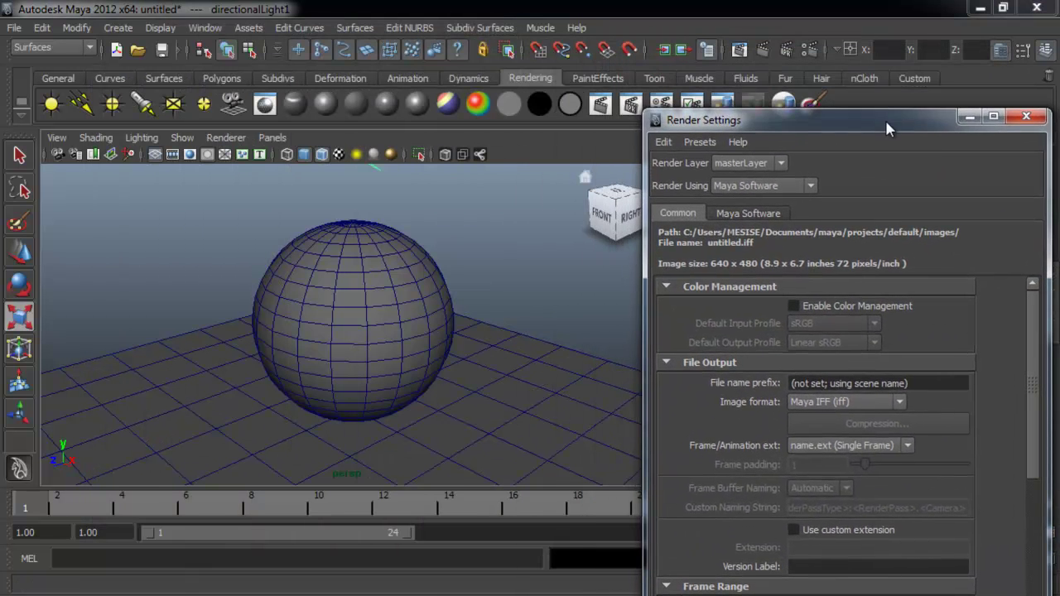
pyautogui.click(764, 53)
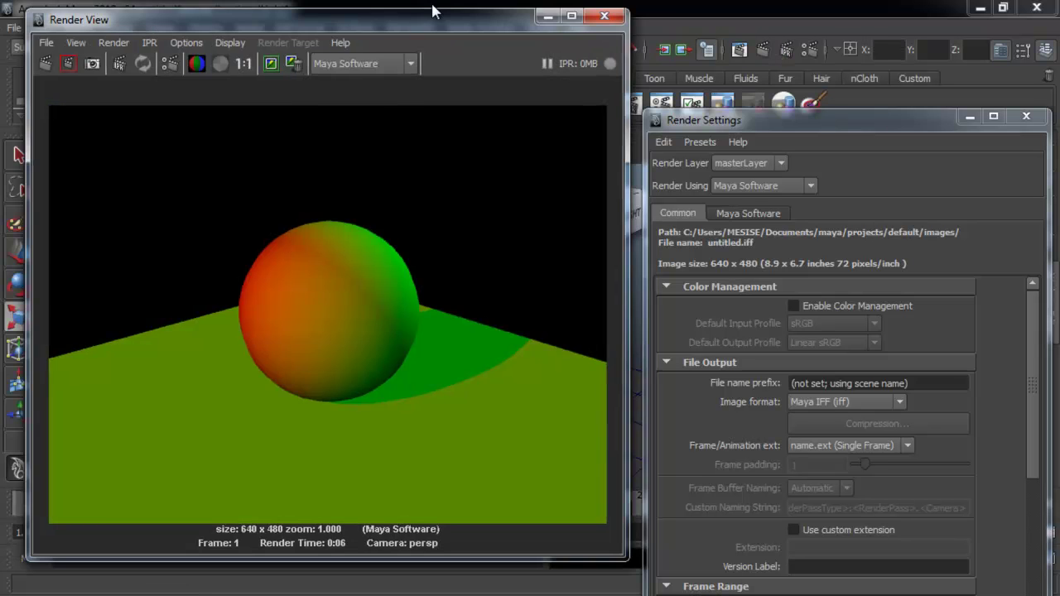
pyautogui.doubleClick(745, 19)
# Arrange the Render View beside Render Settings and keep the current image in the Render View
pyautogui.moveTo(466, 22); pyautogui.dragTo(463, 32)
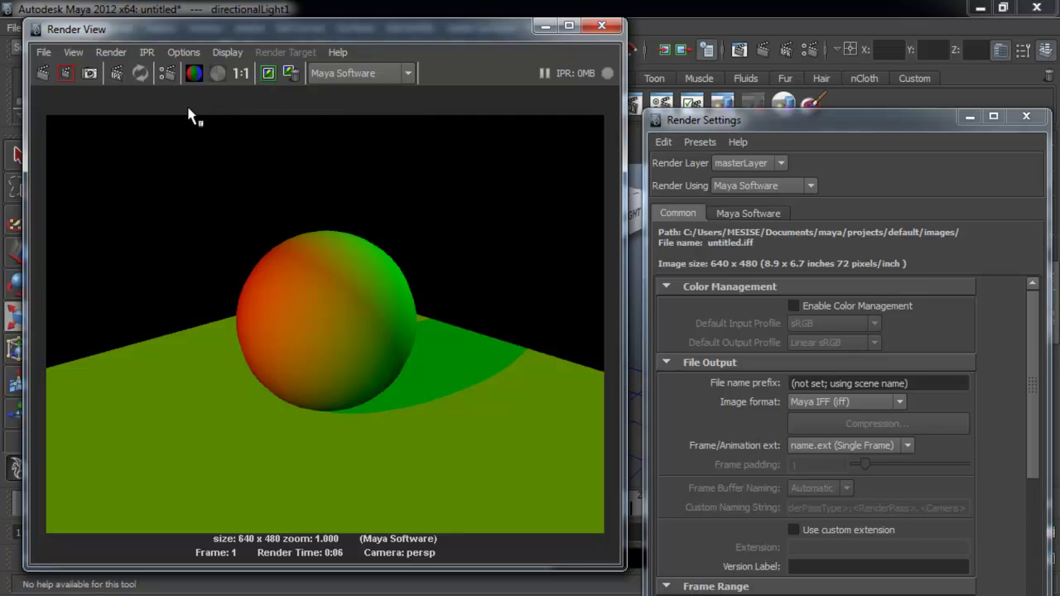
pyautogui.moveTo(337, 33); pyautogui.dragTo(348, 37)
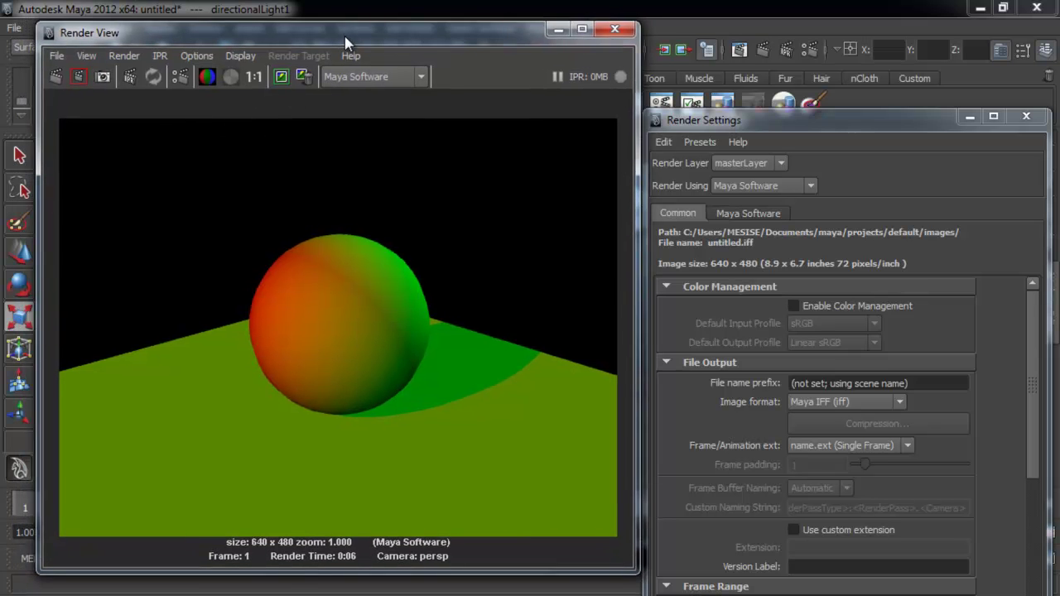
pyautogui.click(279, 77)
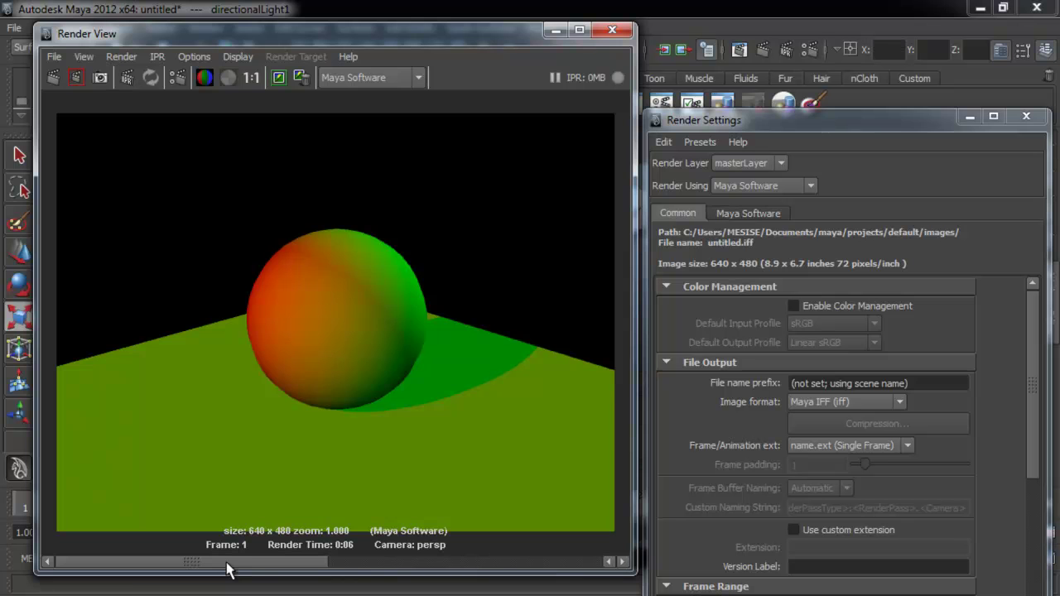
pyautogui.moveTo(495, 45); pyautogui.dragTo(468, 46)
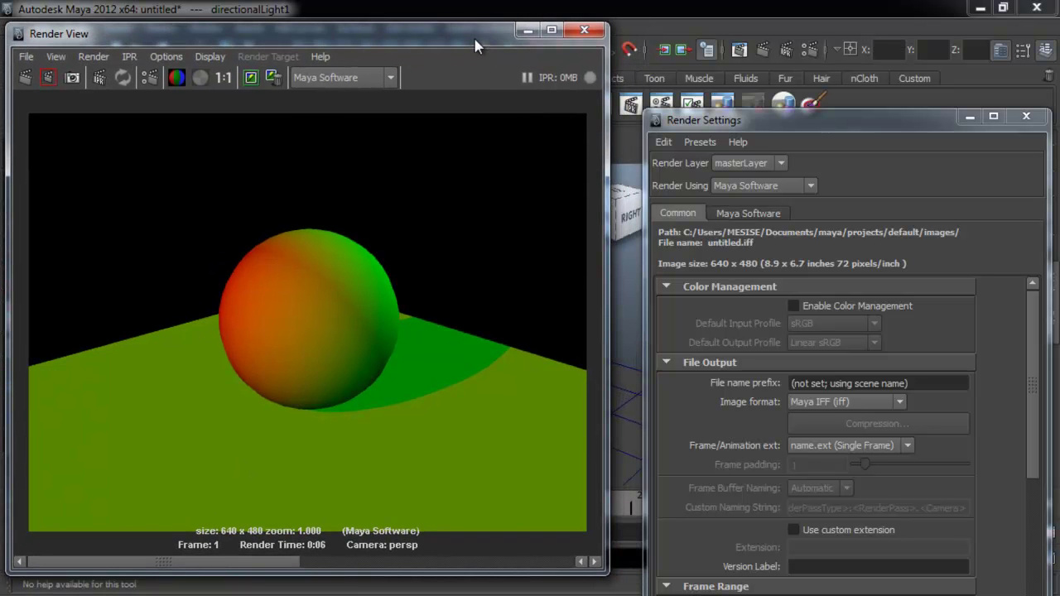
# Set the Maya Software anti-aliasing Quality to Production quality and render the frame again
pyautogui.click(746, 214)
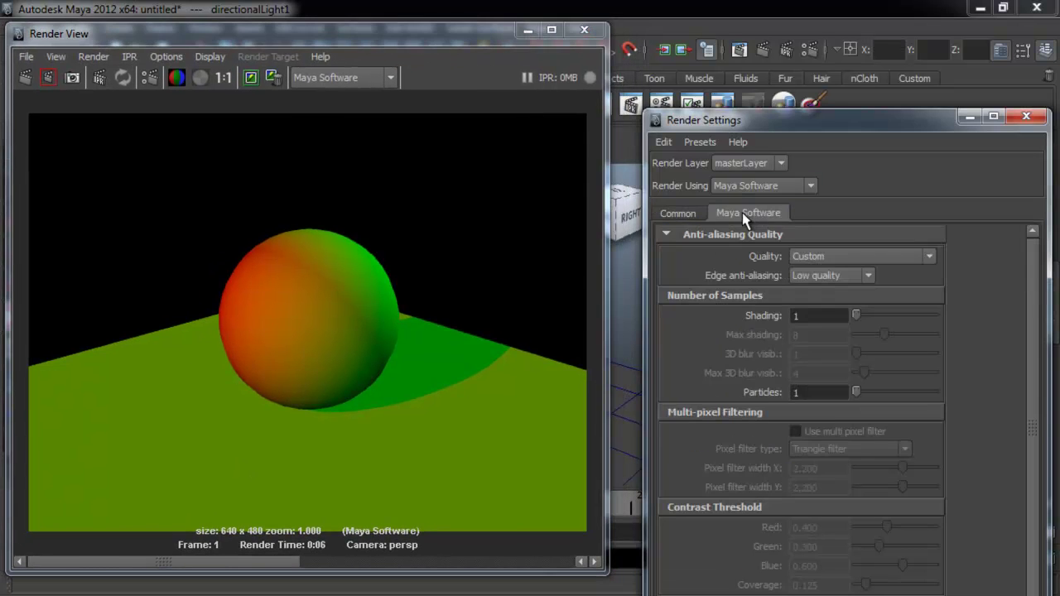
pyautogui.click(827, 256)
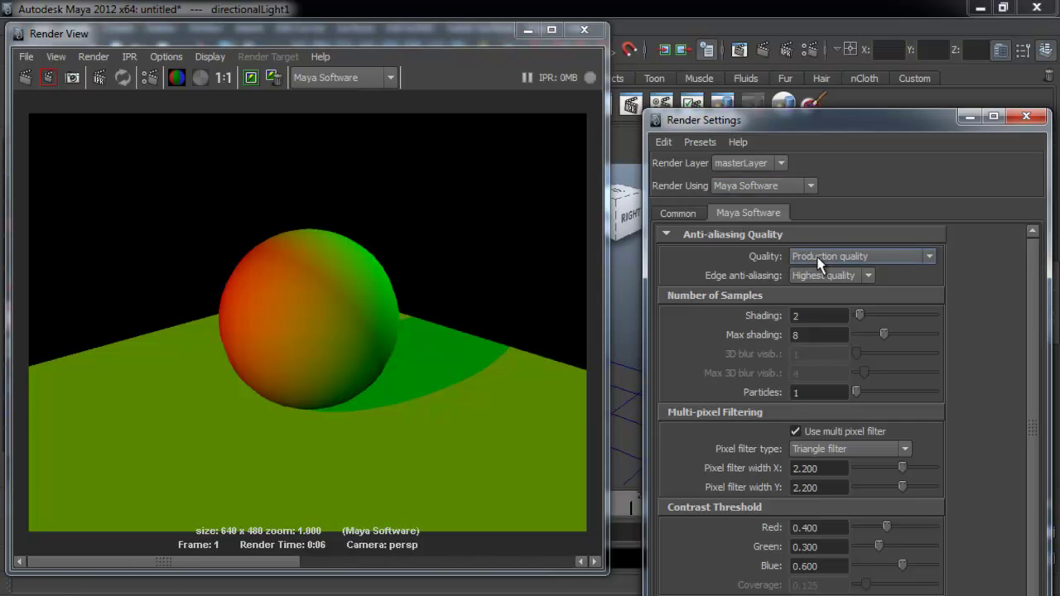
pyautogui.click(28, 81)
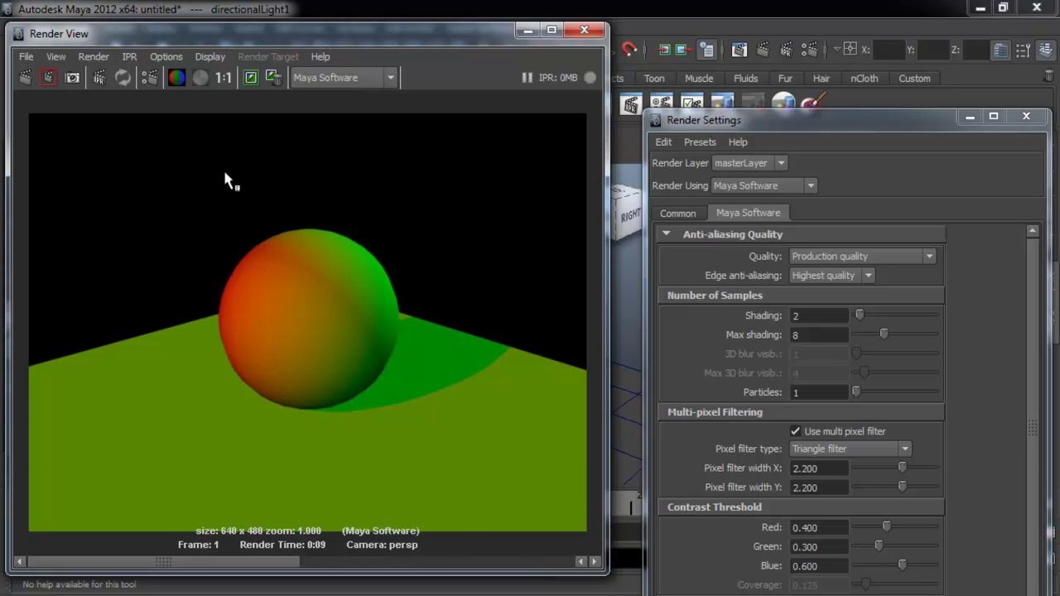
# Move the windows so the Render View's image slider is reachable, and compare the kept render with the Production quality render
pyautogui.moveTo(883, 124); pyautogui.dragTo(640, 464)
pyautogui.moveTo(434, 37); pyautogui.dragTo(468, 57)
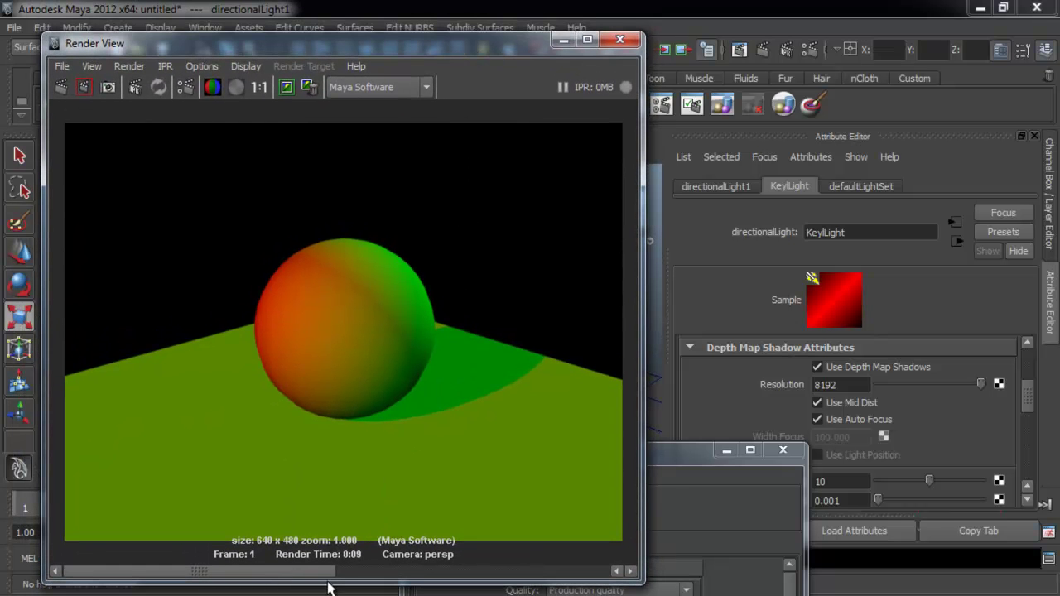
pyautogui.click(444, 572)
pyautogui.moveTo(481, 575); pyautogui.dragTo(373, 573)
pyautogui.click(485, 572)
pyautogui.click(281, 573)
pyautogui.click(463, 573)
pyautogui.click(282, 573)
pyautogui.click(464, 572)
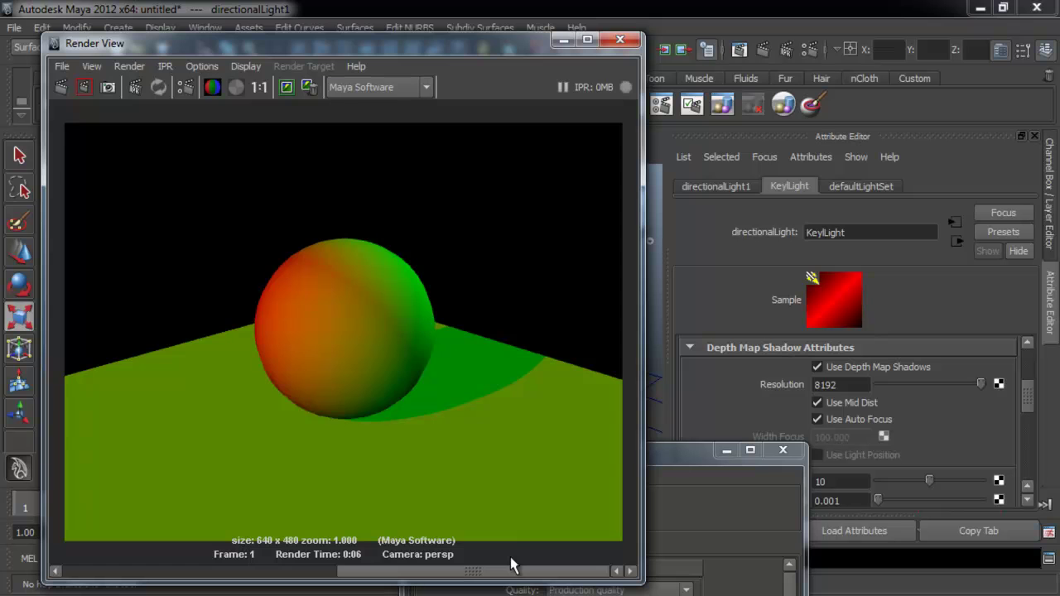
pyautogui.click(306, 573)
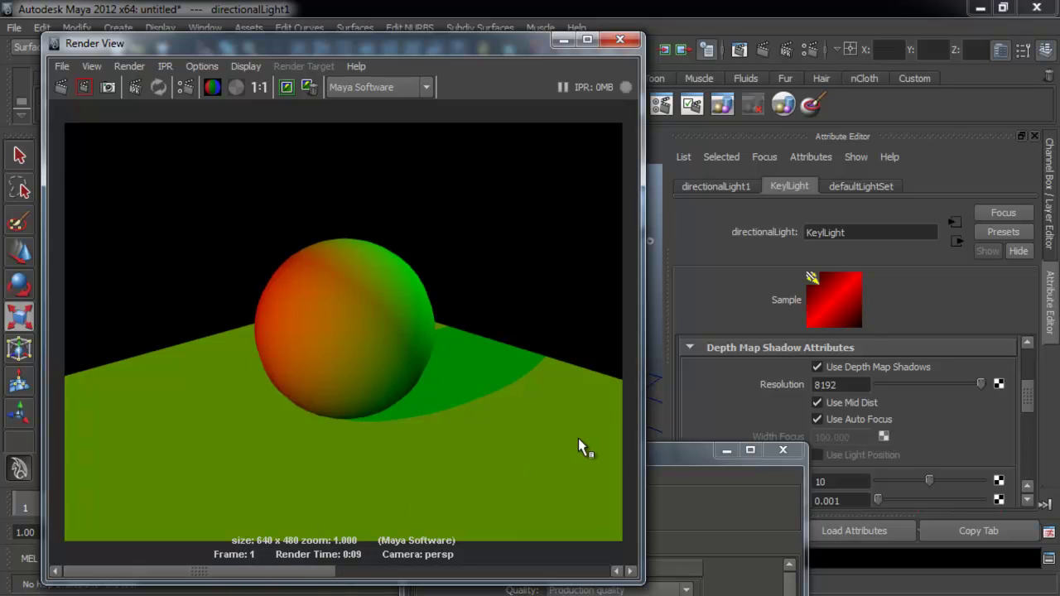
# Minimise the Render Settings window and place the Render View clear of the key light's shadow attributes
pyautogui.moveTo(696, 453); pyautogui.dragTo(884, 66)
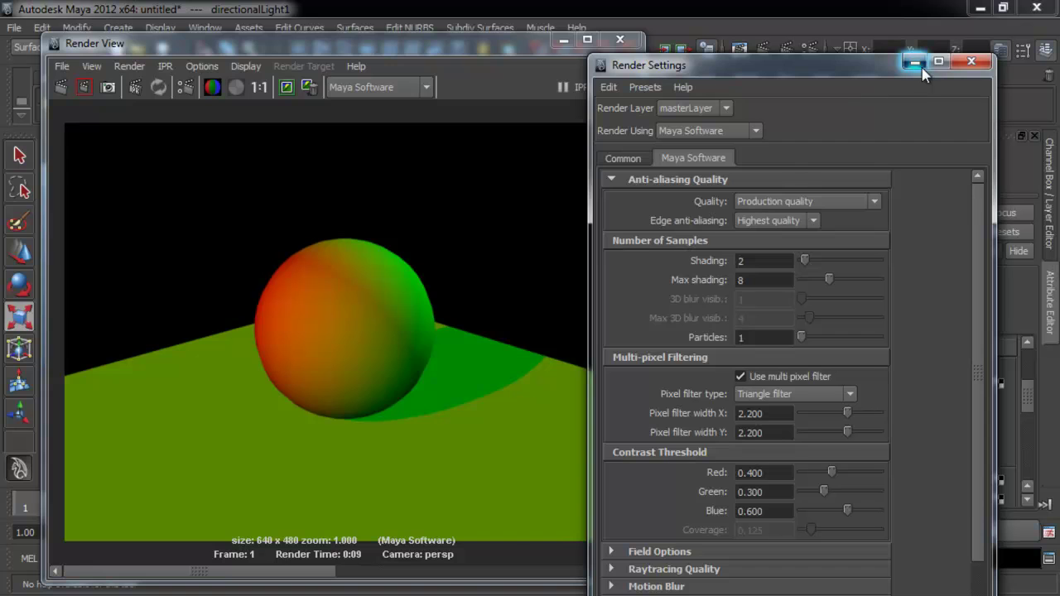
pyautogui.click(915, 63)
pyautogui.moveTo(509, 52); pyautogui.dragTo(475, 29)
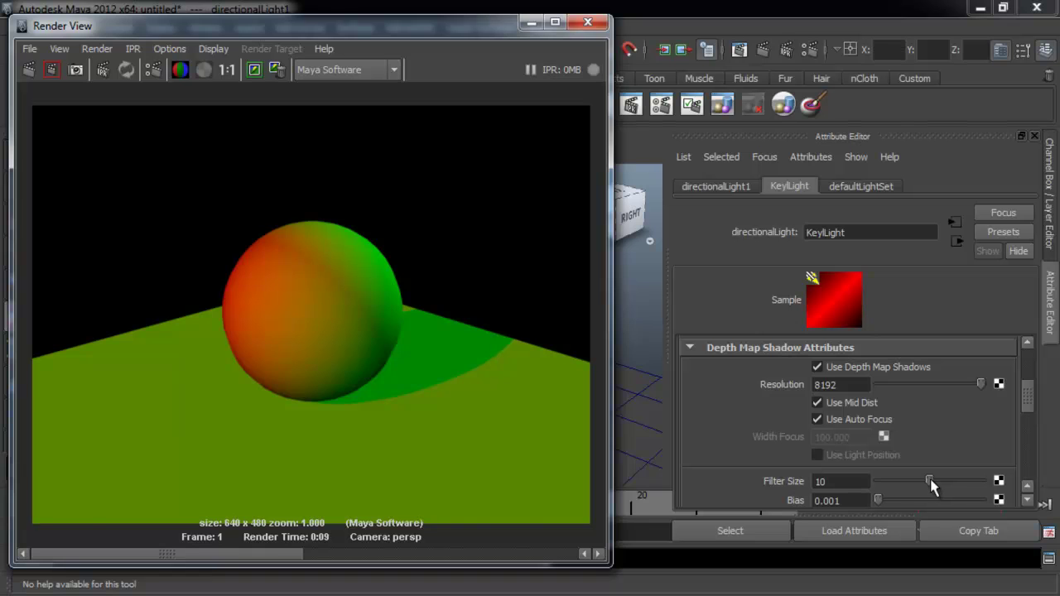
# Render with the key light's shadow Filter Size at 20, keeping the previous image, and render again with Resolution 1000
pyautogui.moveTo(932, 487); pyautogui.dragTo(999, 490)
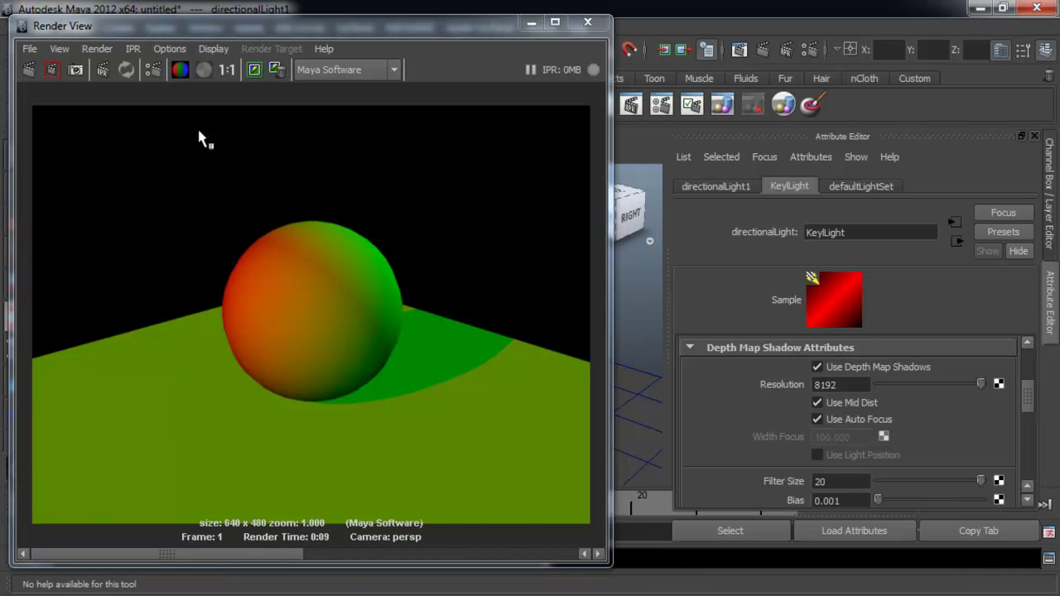
pyautogui.click(255, 71)
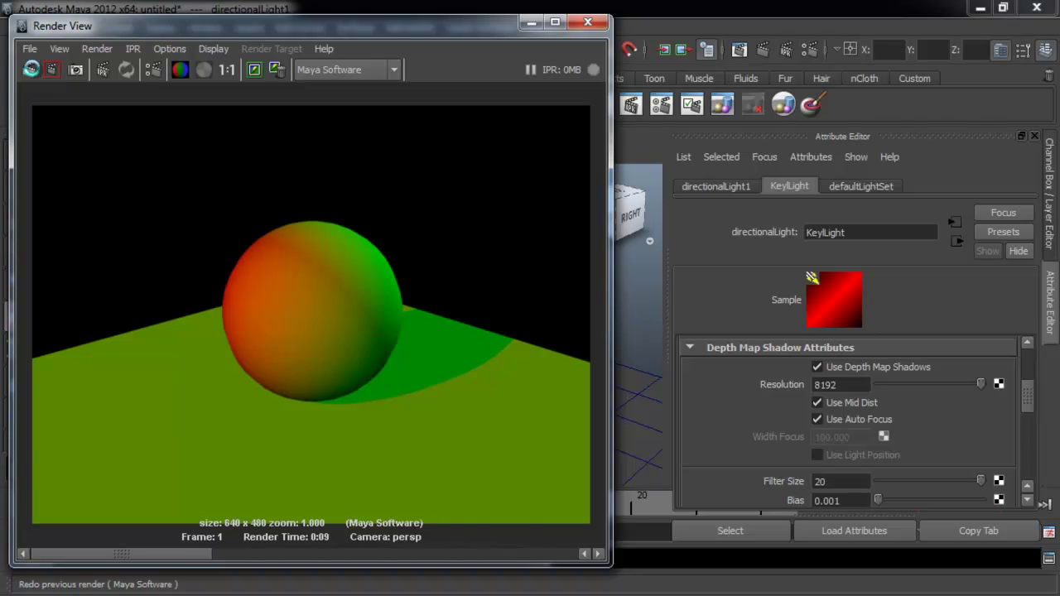
pyautogui.click(30, 70)
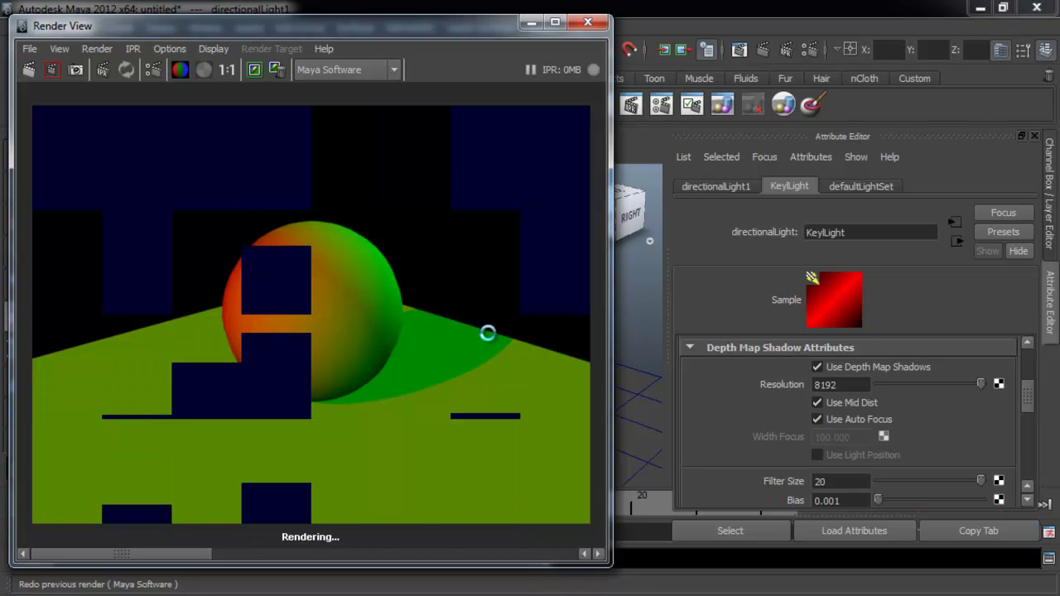
pyautogui.write('1000')
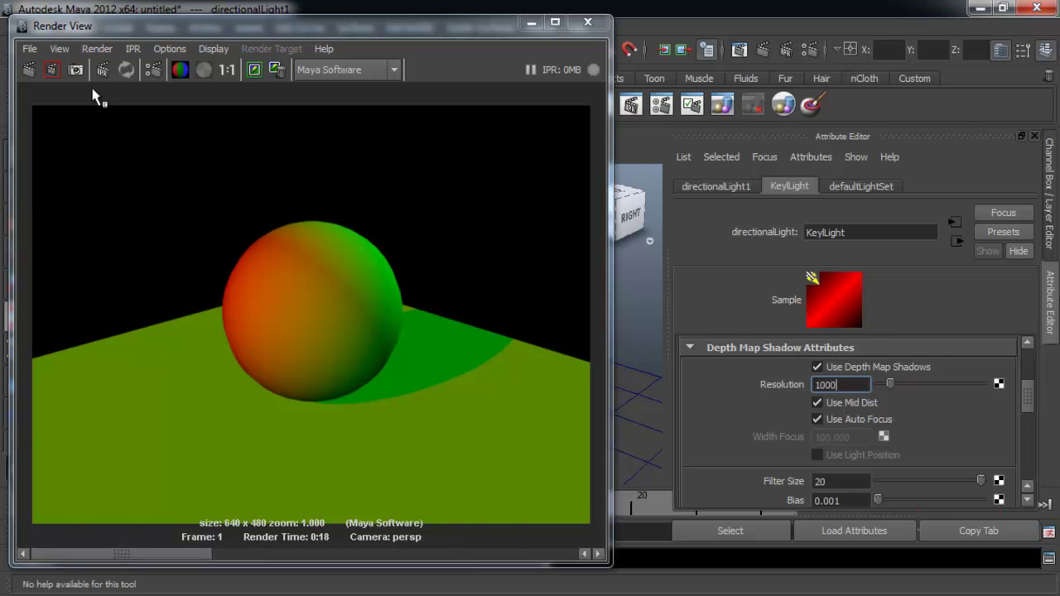
pyautogui.click(37, 70)
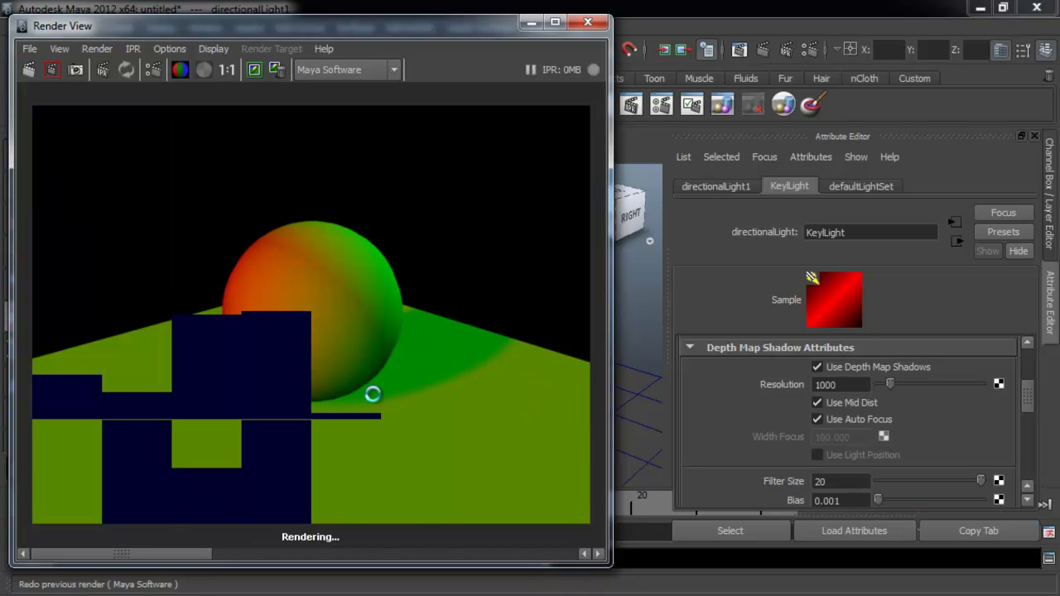
# Set the key light's shadow Filter Size to 50, keep the current image, and render again for comparison
pyautogui.click(841, 481)
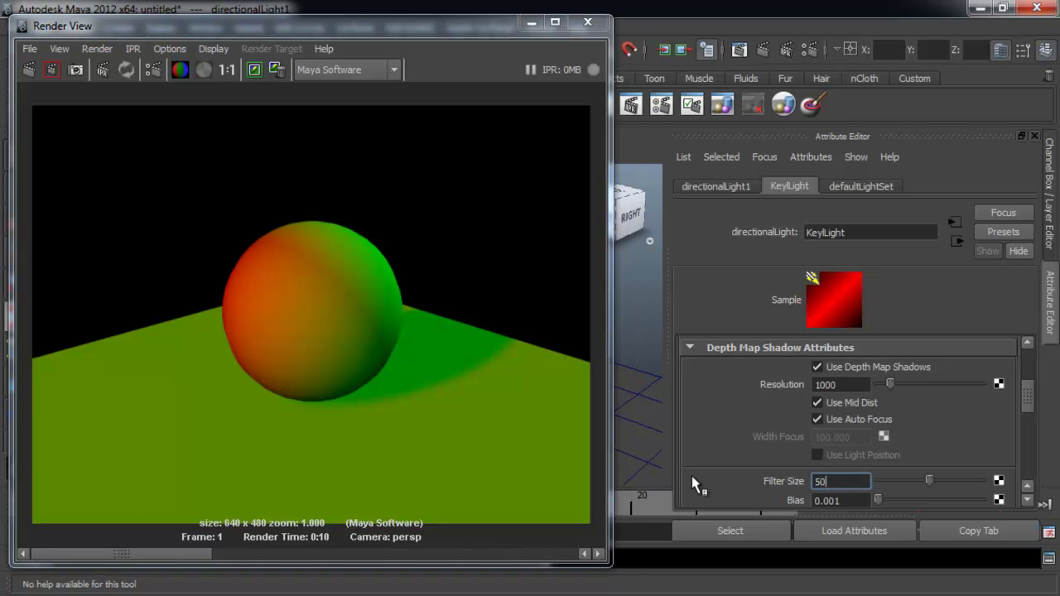
pyautogui.click(253, 70)
pyautogui.moveTo(129, 553); pyautogui.dragTo(61, 559)
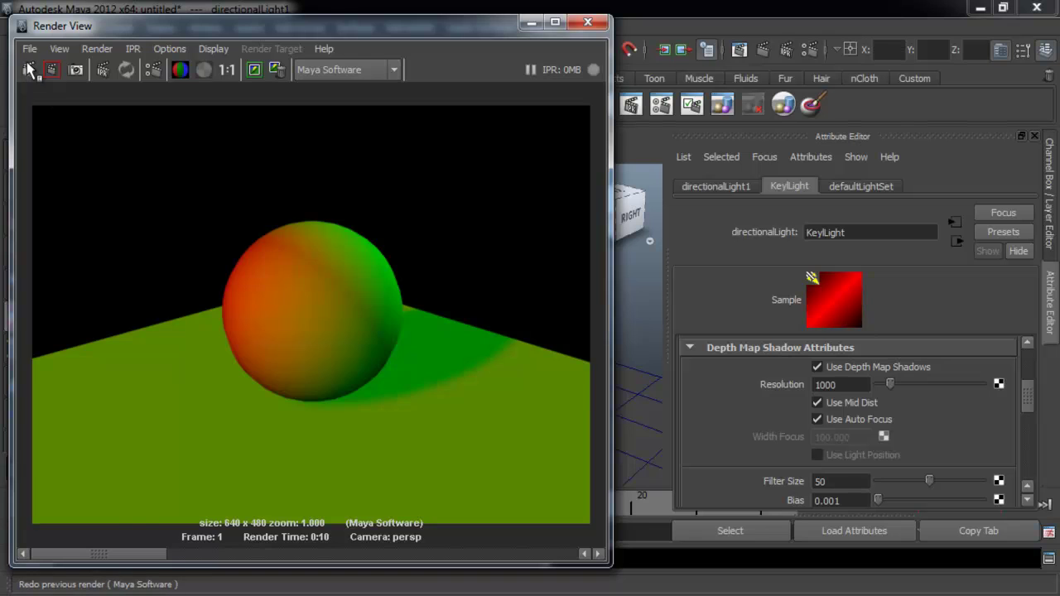
pyautogui.click(29, 70)
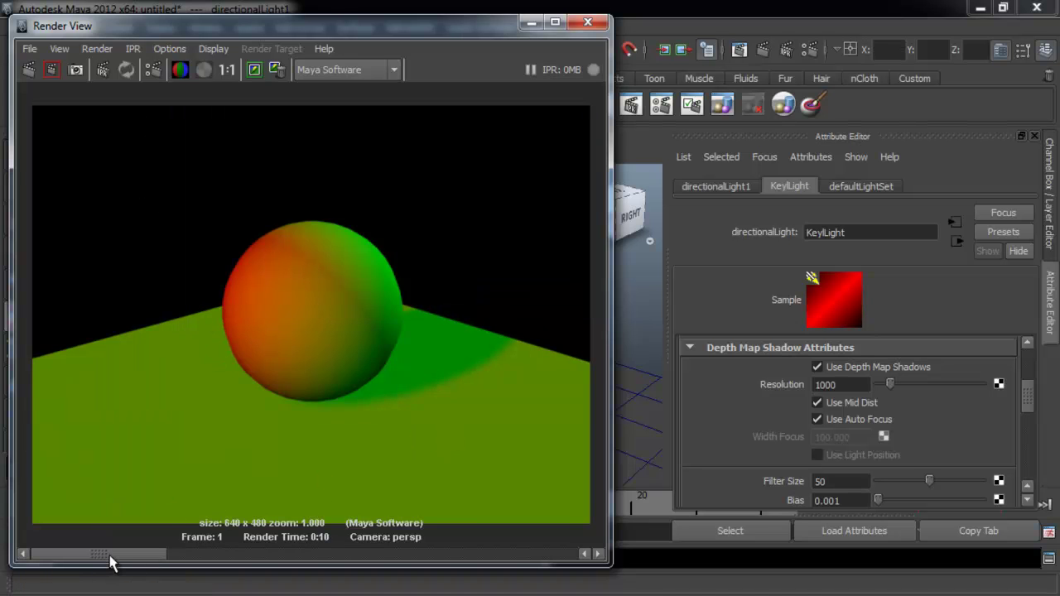
pyautogui.moveTo(89, 567); pyautogui.dragTo(43, 586)
pyautogui.moveTo(460, 29); pyautogui.dragTo(483, 39)
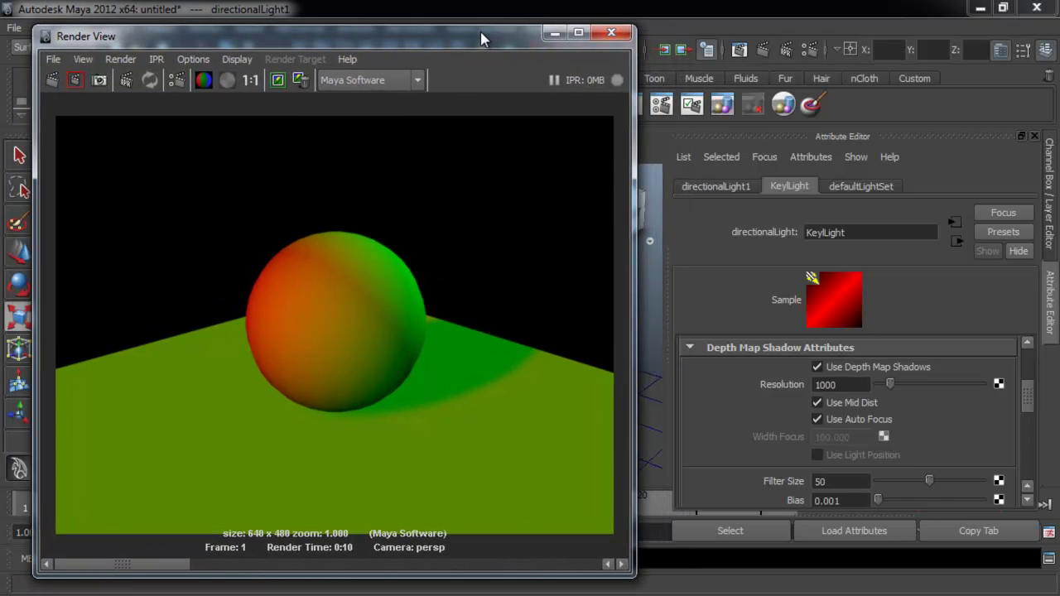
# Lower the key light's shadow Resolution to 291, keep the current image, render again and compare the results
pyautogui.moveTo(892, 385); pyautogui.dragTo(882, 386)
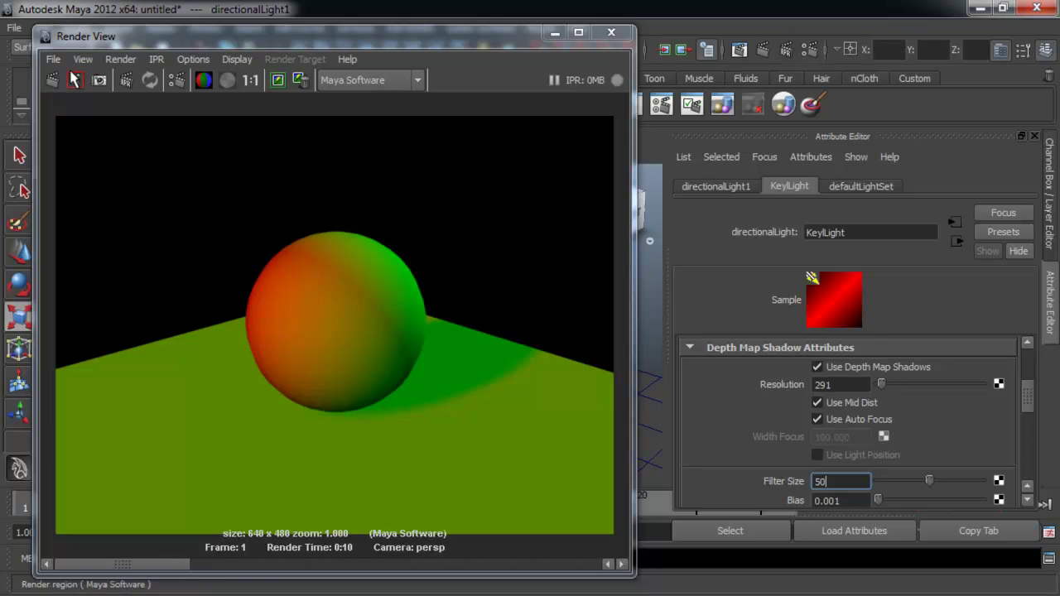
pyautogui.click(290, 91)
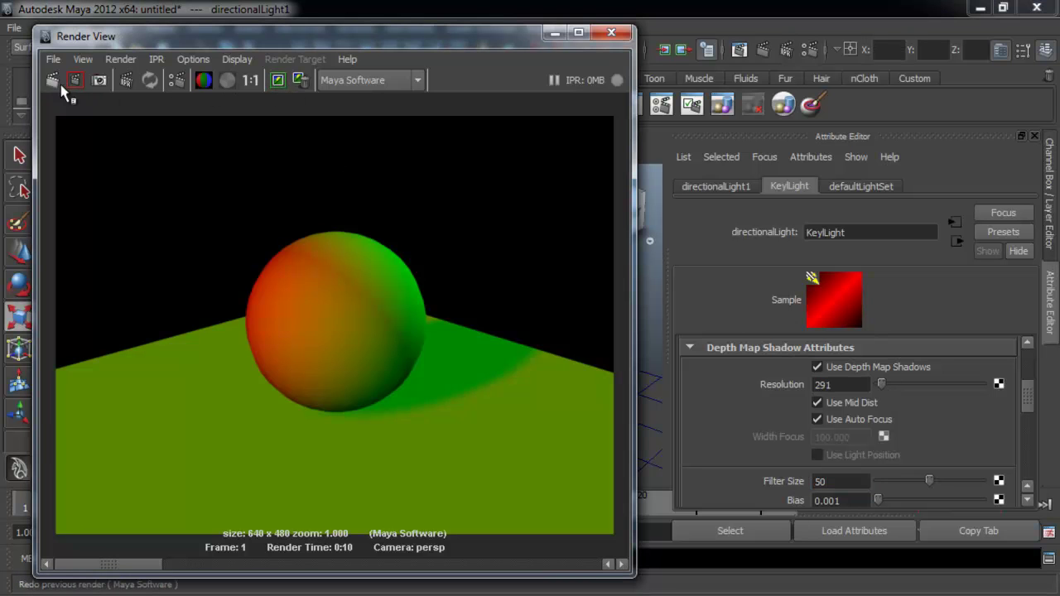
pyautogui.click(53, 81)
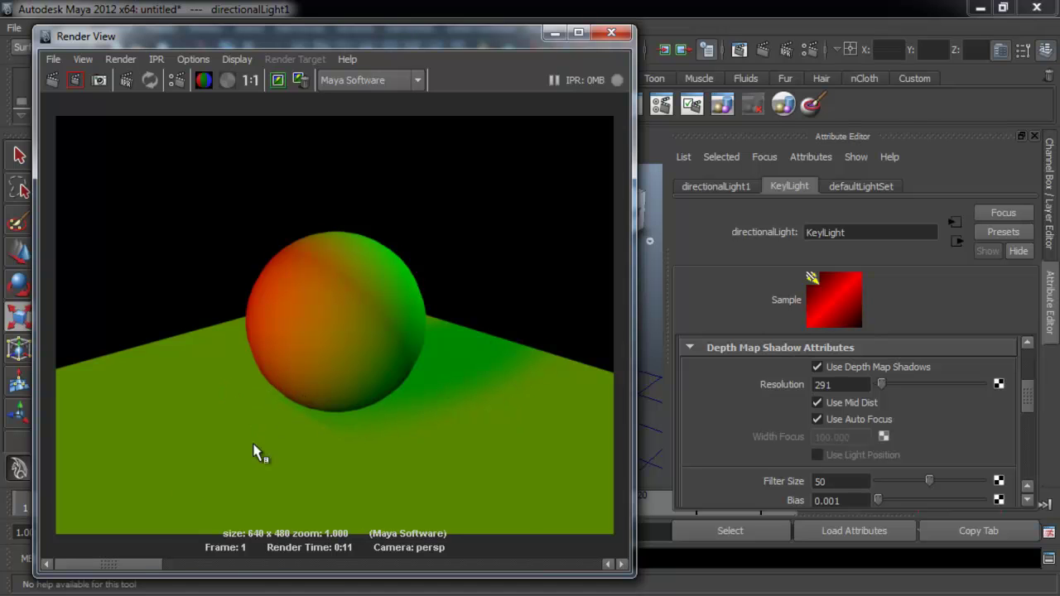
pyautogui.moveTo(141, 570)
pyautogui.mouseDown()
pyautogui.moveTo(208, 572)
pyautogui.moveTo(131, 579)
pyautogui.mouseUp()
pyautogui.moveTo(205, 579); pyautogui.dragTo(123, 558)
# Raise the key light's shadow Resolution to 772, render again, and close the Render View
pyautogui.moveTo(878, 385); pyautogui.dragTo(888, 384)
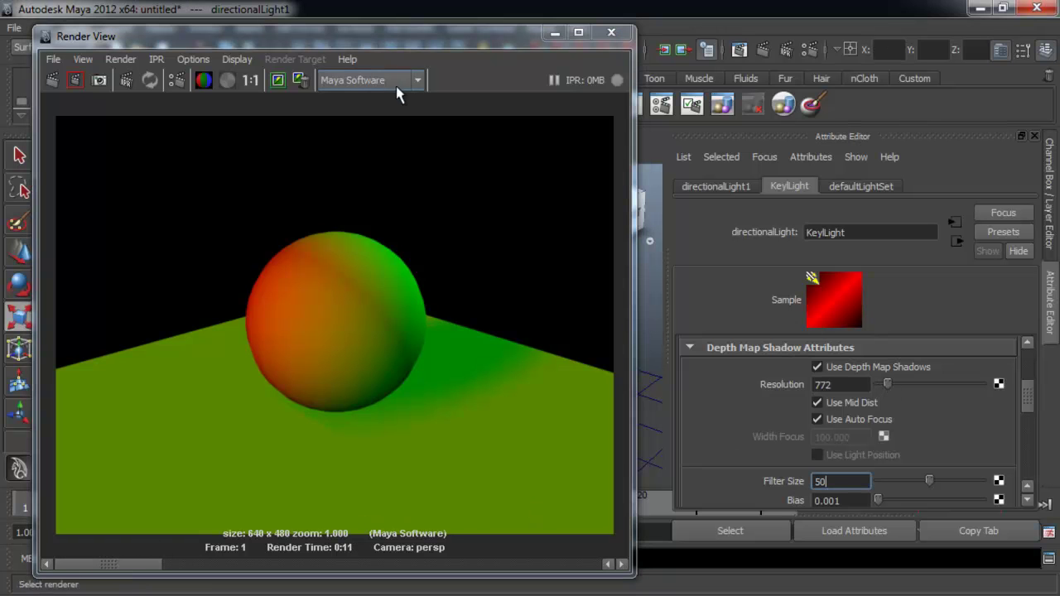
pyautogui.click(50, 80)
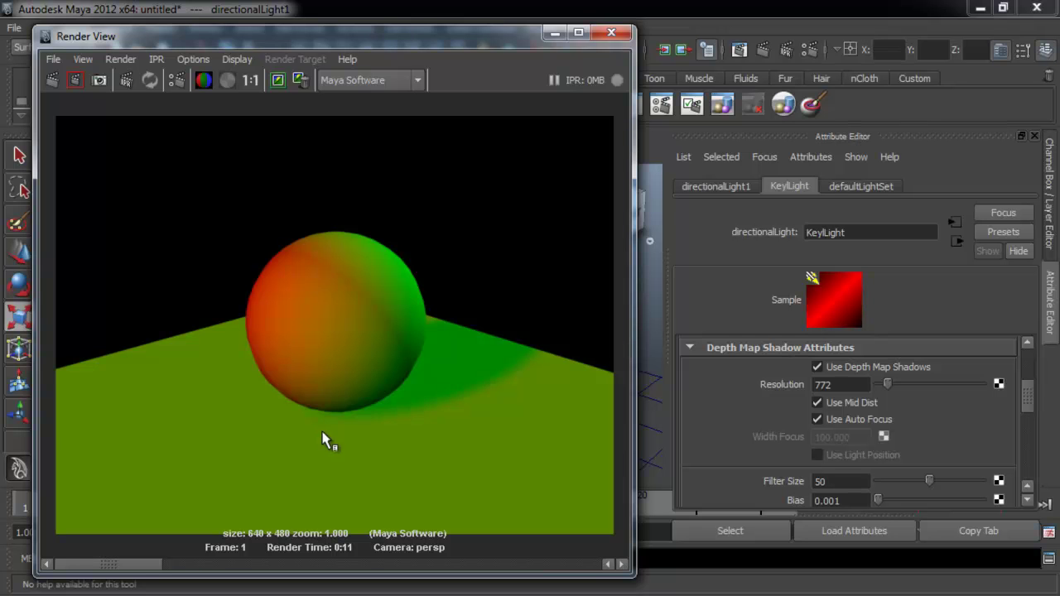
pyautogui.click(611, 33)
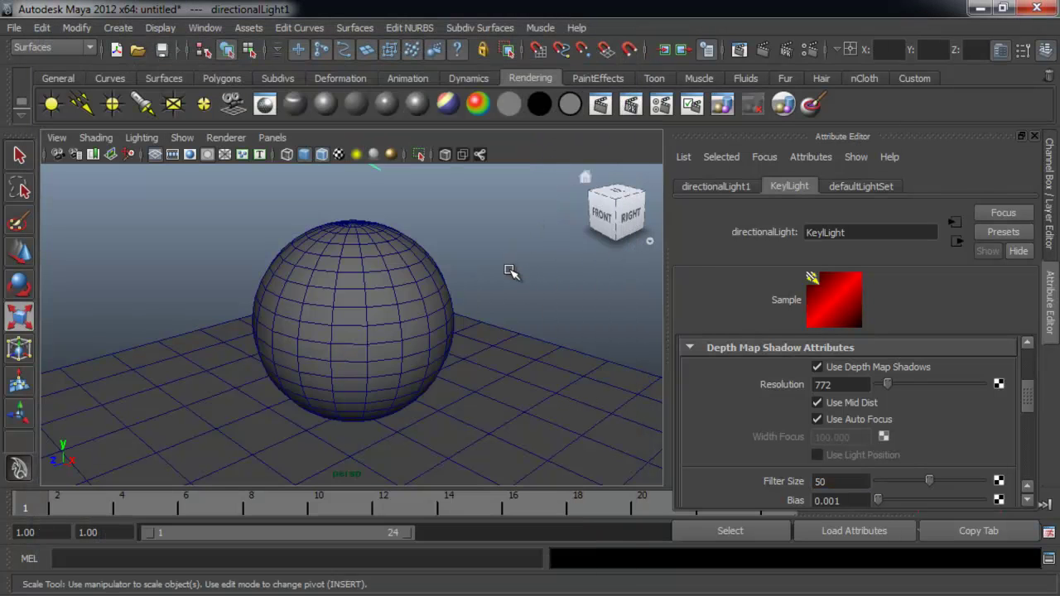
# Deselect the directional light, create an ambient light, and move it straight up well above the sphere
pyautogui.click(511, 270)
pyautogui.scroll(-5, 509, 268)
pyautogui.scroll(-2, 469, 265)
pyautogui.scroll(2, 466, 265)
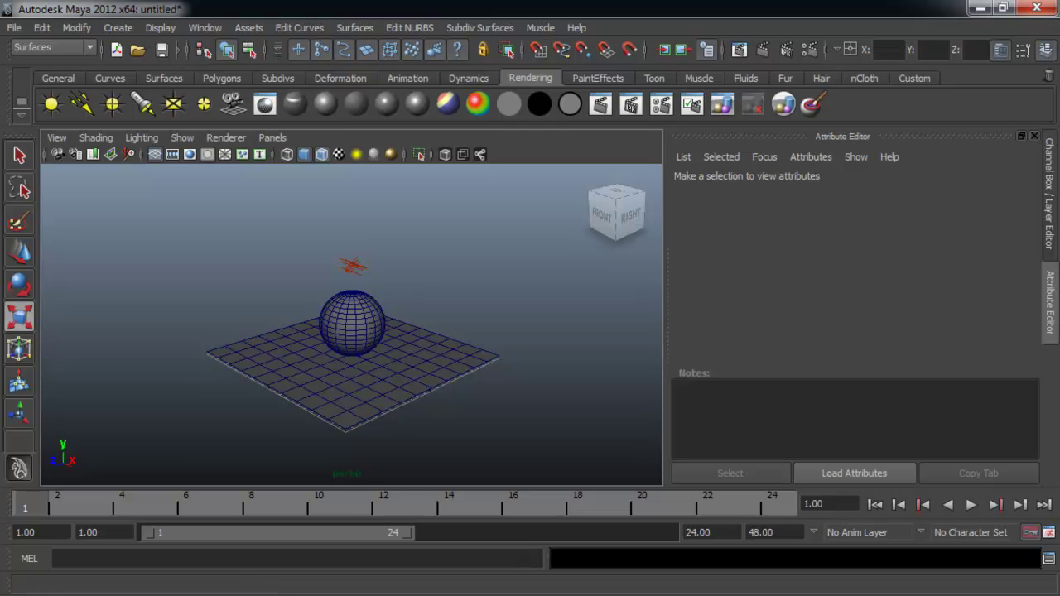
pyautogui.click(51, 104)
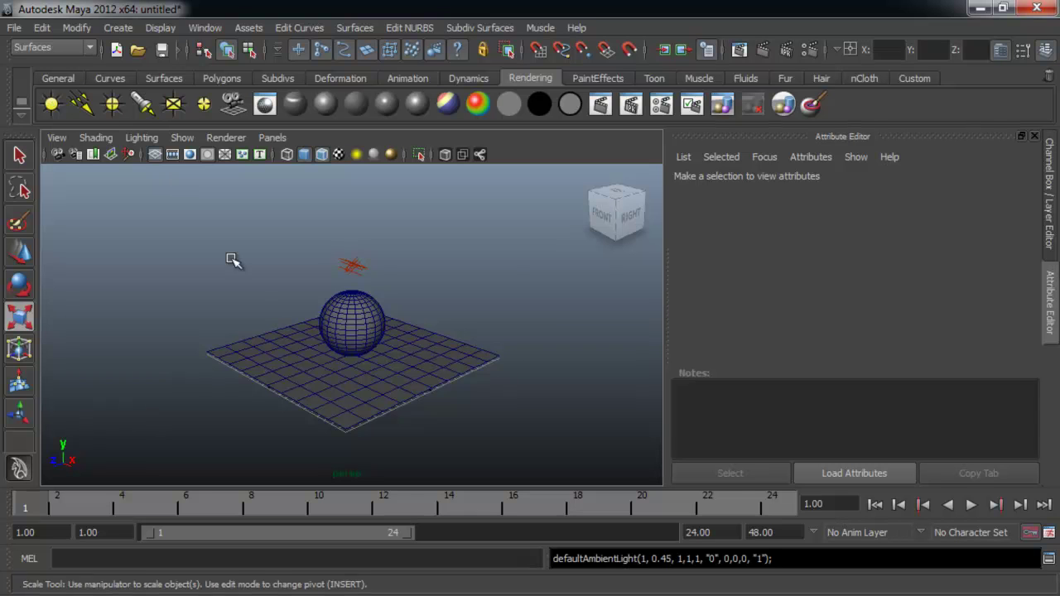
pyautogui.keyDown('alt'); pyautogui.moveTo(397, 355); pyautogui.dragTo(370, 346); pyautogui.keyUp('alt')
pyautogui.press('w')
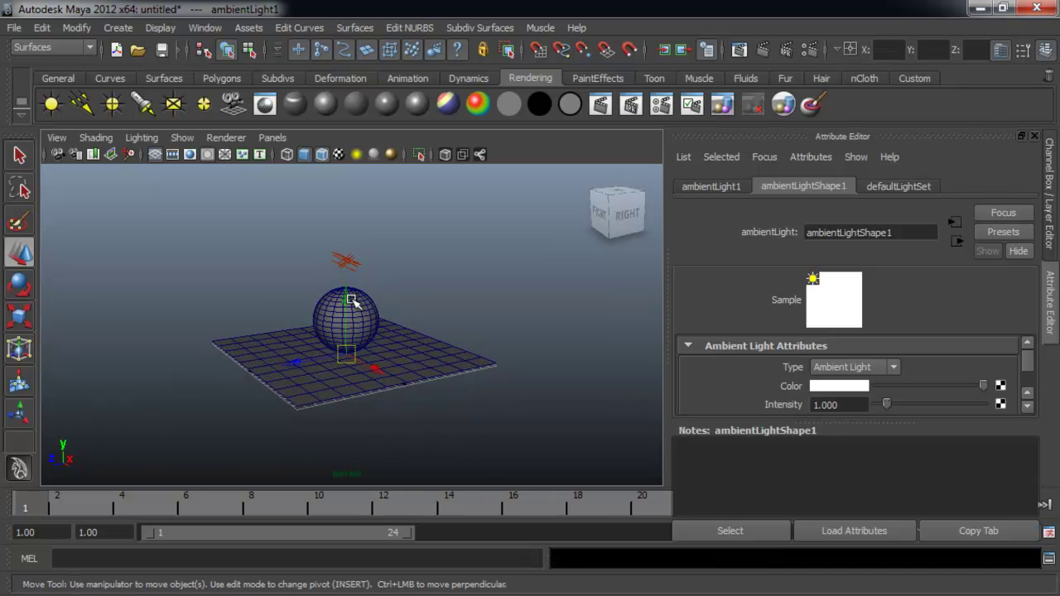
pyautogui.moveTo(340, 297); pyautogui.dragTo(369, 124)
# Enlarge the ambient light's attribute area and set the light's Color to the cyan swatch
pyautogui.keyDown('alt'); pyautogui.moveTo(356, 184); pyautogui.dragTo(495, 340, button='right'); pyautogui.keyUp('alt')
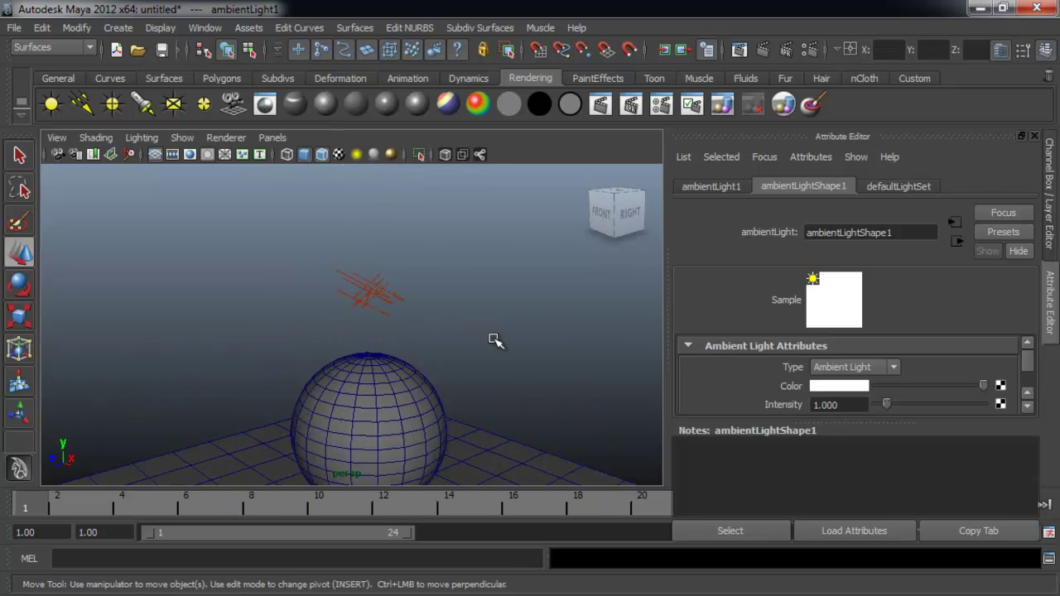
pyautogui.keyDown('alt'); pyautogui.moveTo(478, 348); pyautogui.dragTo(502, 329); pyautogui.keyUp('alt')
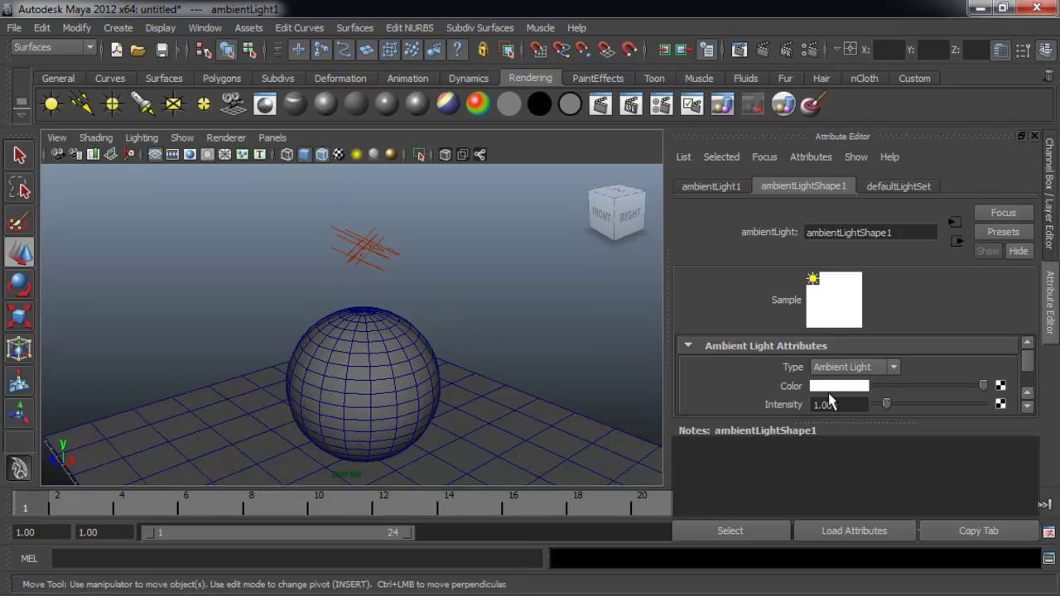
pyautogui.moveTo(823, 430); pyautogui.dragTo(809, 501)
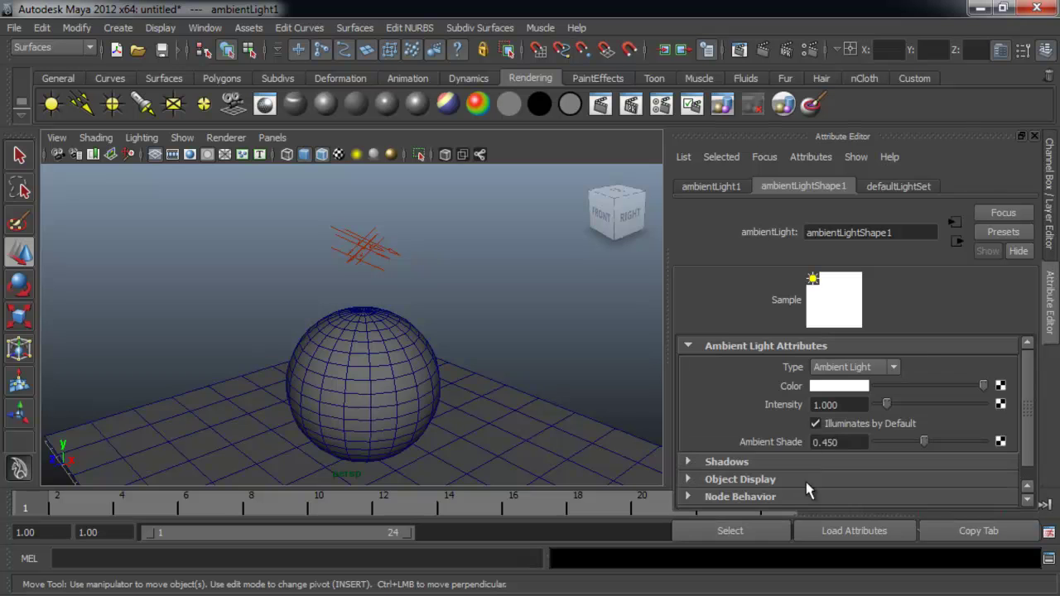
pyautogui.click(825, 387)
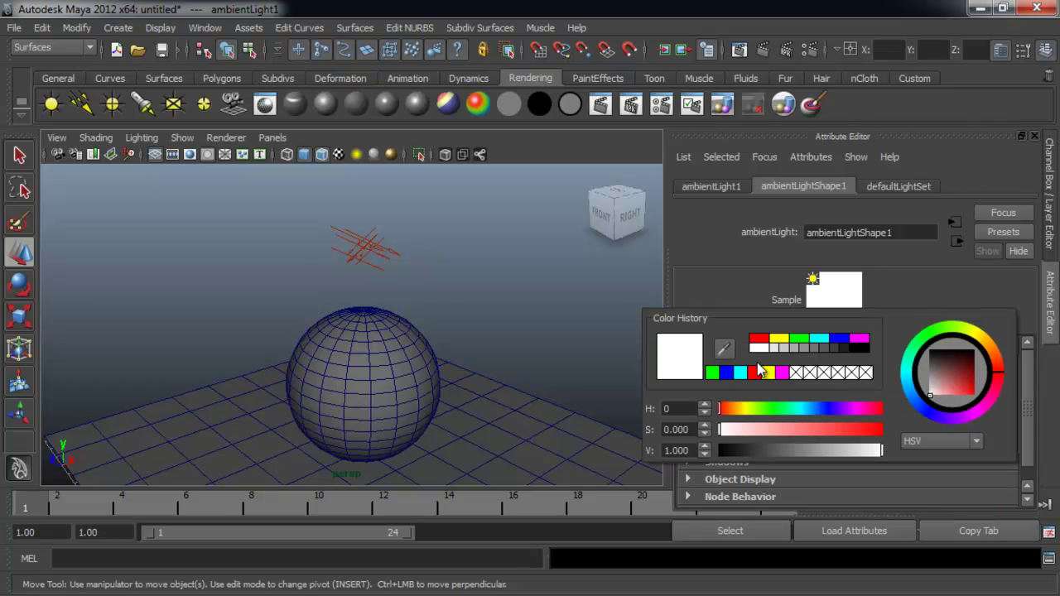
pyautogui.click(820, 341)
# Render the current frame of the sphere with the cyan ambient light included
pyautogui.keyDown('alt'); pyautogui.moveTo(539, 314); pyautogui.dragTo(561, 307); pyautogui.keyUp('alt')
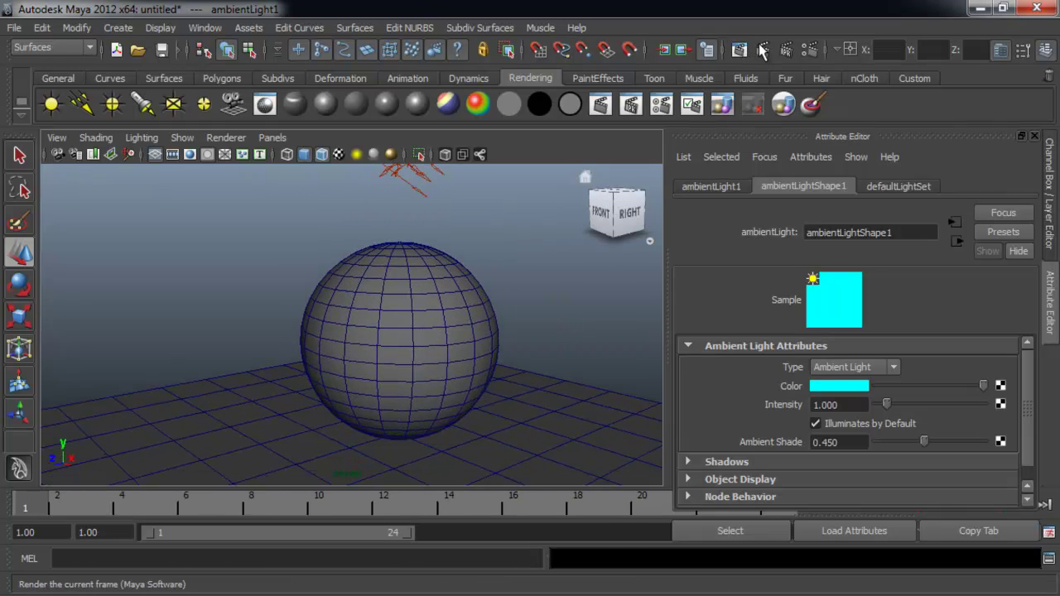
pyautogui.click(761, 48)
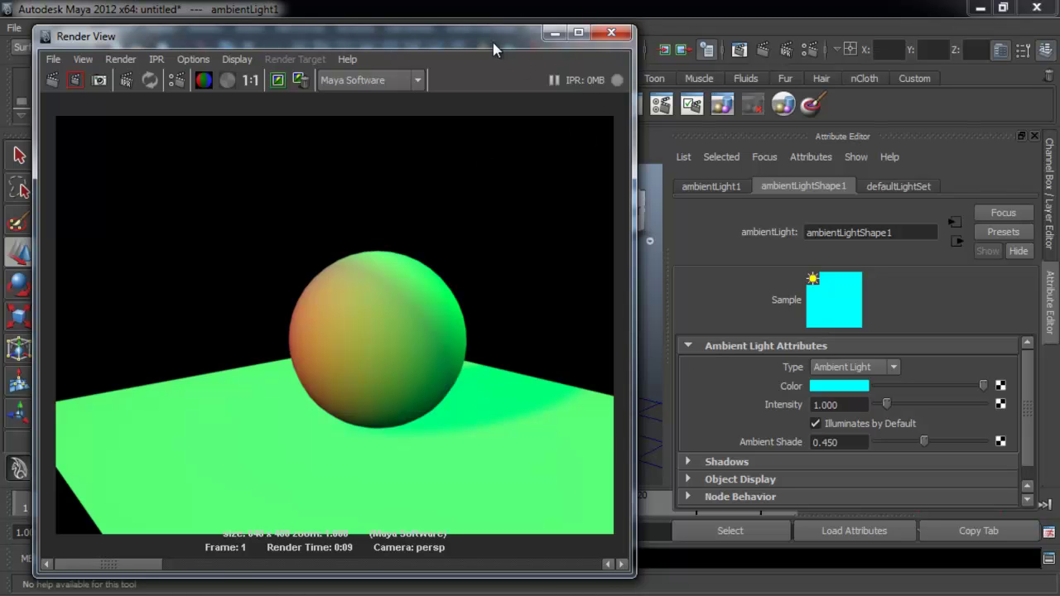
pyautogui.moveTo(487, 36); pyautogui.dragTo(473, 31)
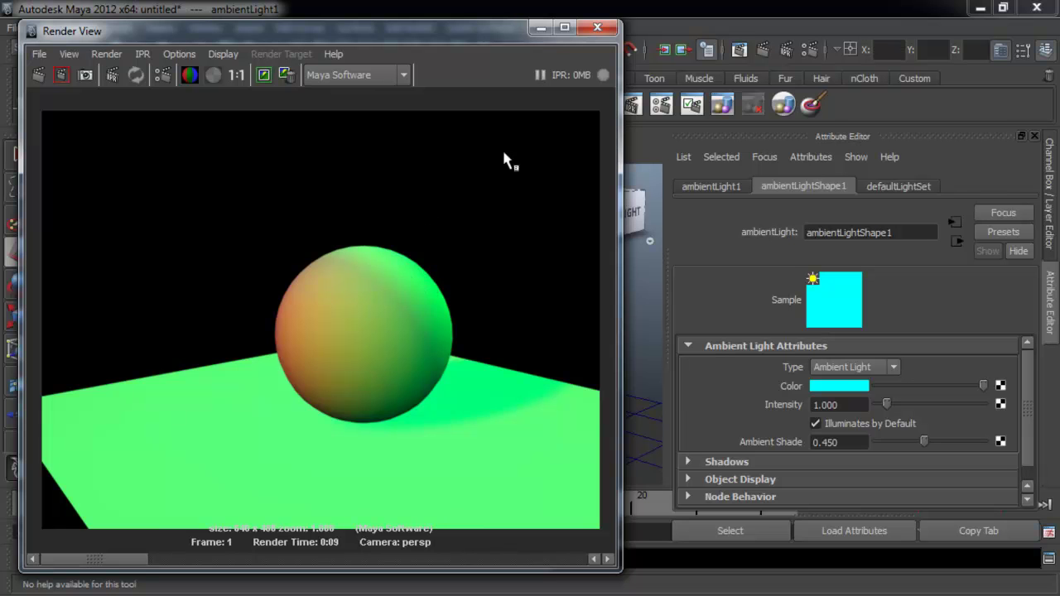
# Minimise the Render View and deselect the ambient light in the perspective view
pyautogui.click(540, 27)
pyautogui.keyDown('alt'); pyautogui.moveTo(310, 230); pyautogui.dragTo(372, 289); pyautogui.keyUp('alt')
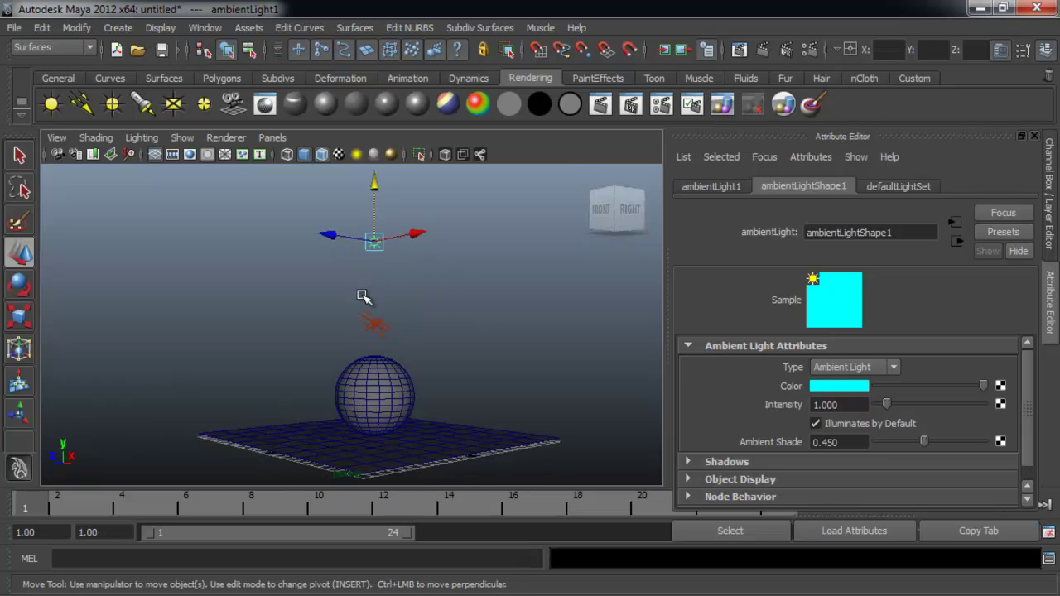
pyautogui.keyDown('alt'); pyautogui.moveTo(412, 353); pyautogui.dragTo(352, 372); pyautogui.keyUp('alt')
pyautogui.keyDown('alt'); pyautogui.moveTo(351, 372); pyautogui.dragTo(439, 277, button='right'); pyautogui.keyUp('alt')
pyautogui.click(485, 246)
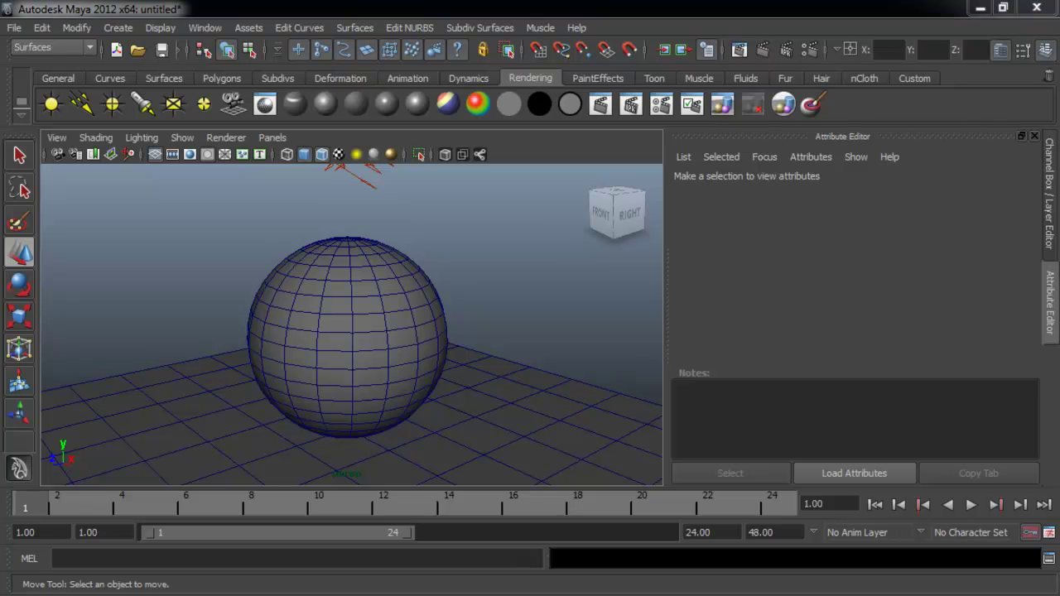
# Open the Hypershade rendering editor
pyautogui.click(205, 27)
pyautogui.moveTo(249, 70)
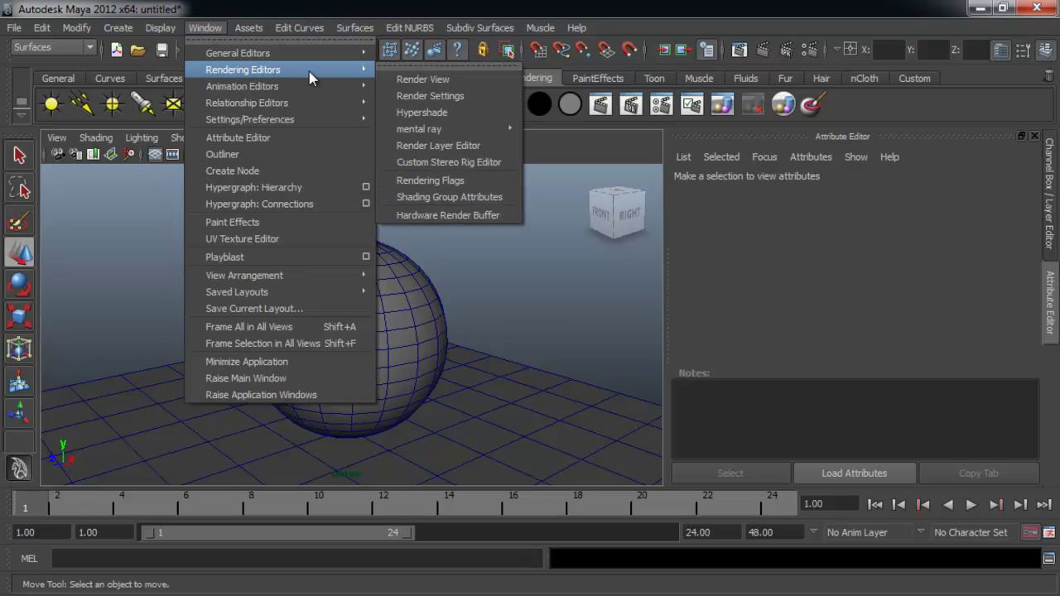
pyautogui.moveTo(451, 133)
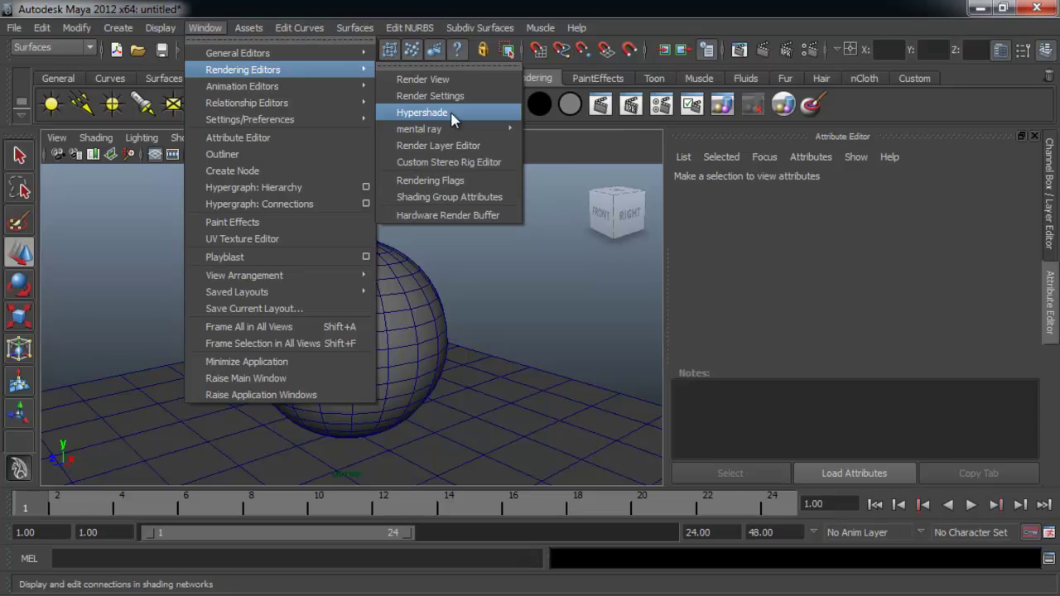
pyautogui.click(452, 116)
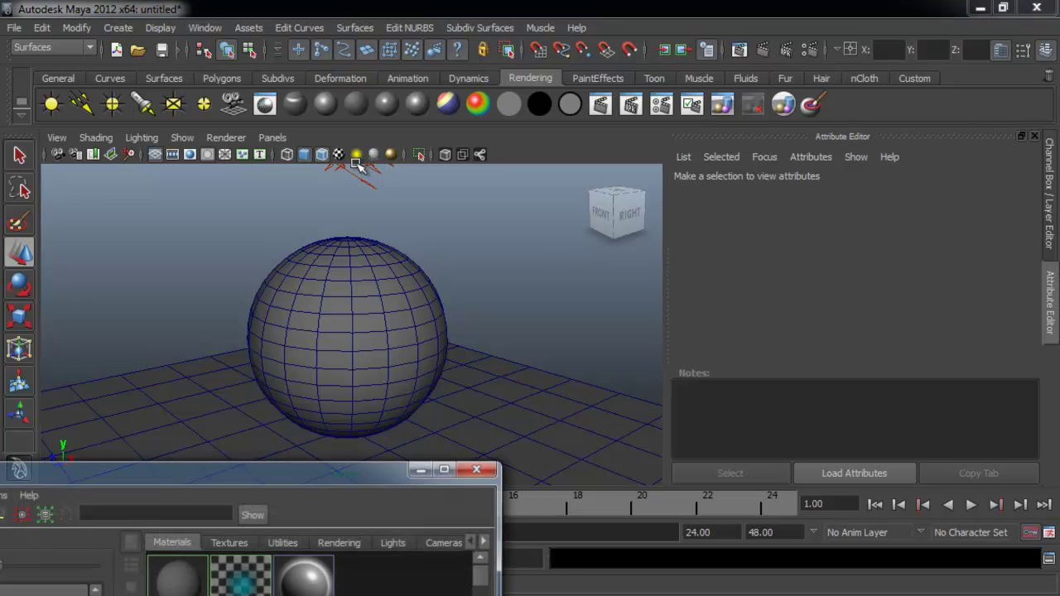
# Reposition the Hypershade window and adjust its panes so the shader list, materials and Work Area are all in view
pyautogui.moveTo(294, 471); pyautogui.dragTo(664, 159)
pyautogui.moveTo(487, 351); pyautogui.dragTo(388, 352)
pyautogui.moveTo(874, 330); pyautogui.dragTo(651, 327)
pyautogui.moveTo(500, 166); pyautogui.dragTo(882, 148)
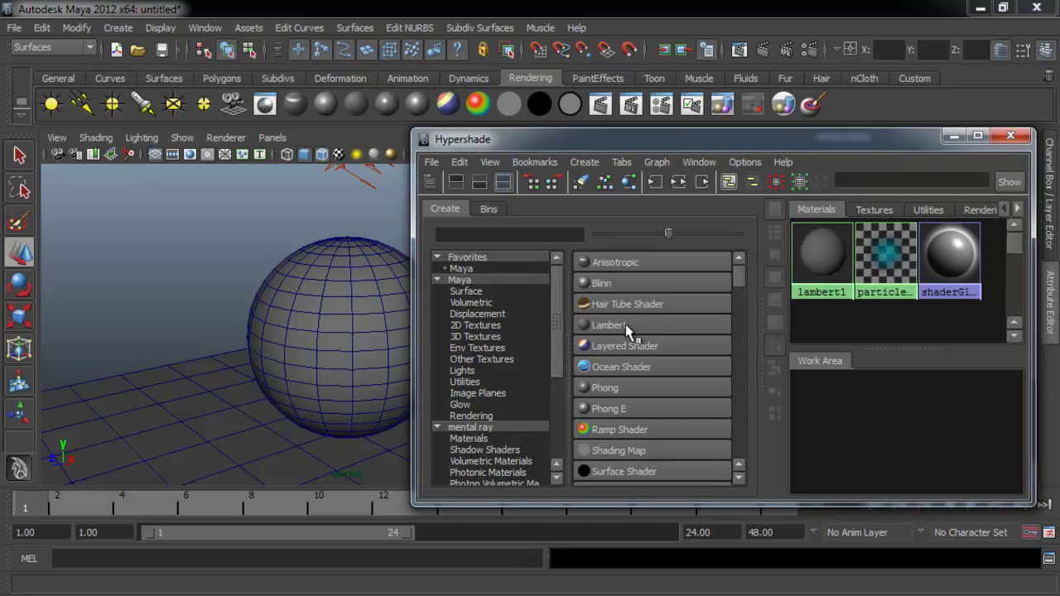
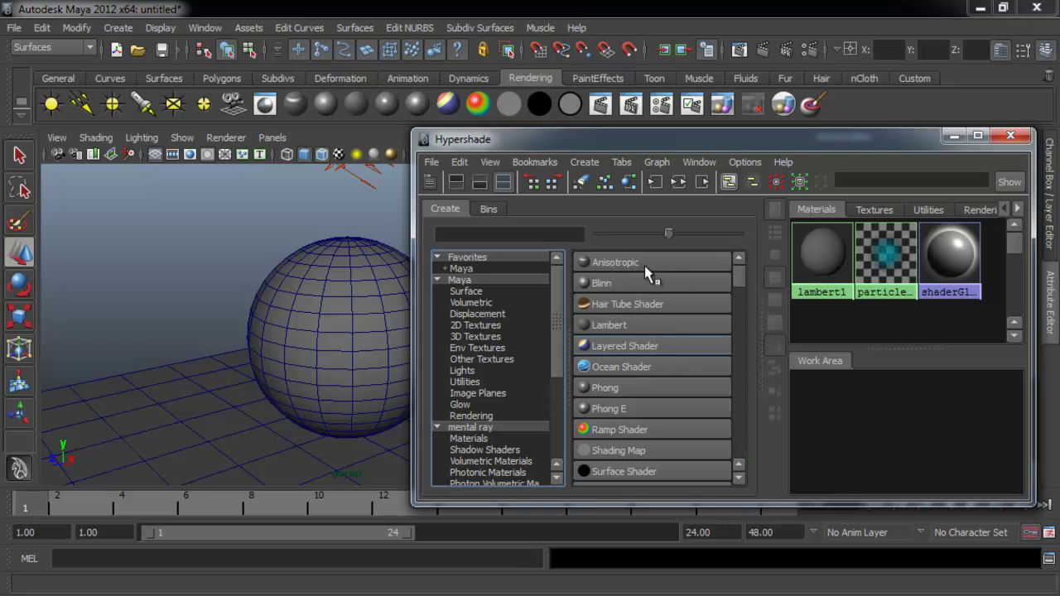
# Create a trial Anisotropic material in Hypershade and delete it from the Work Area
pyautogui.click(643, 263)
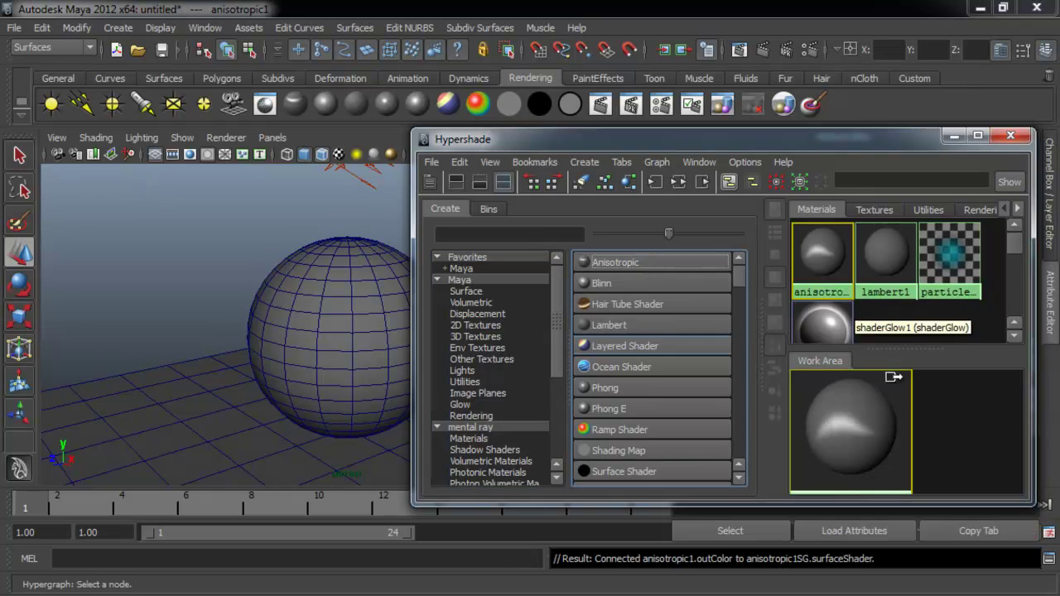
pyautogui.click(851, 427)
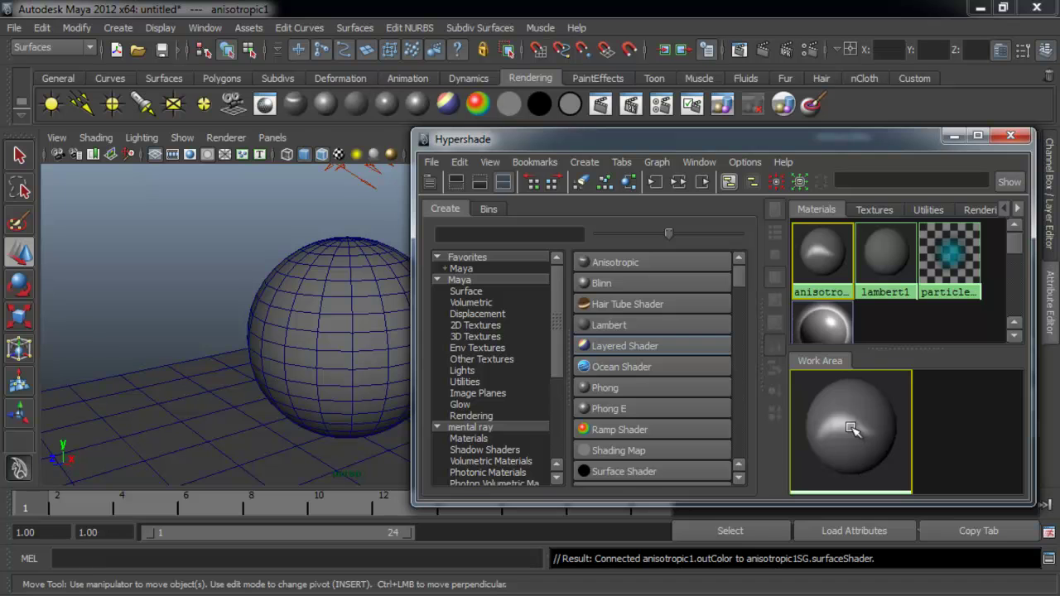
pyautogui.press('Delete')
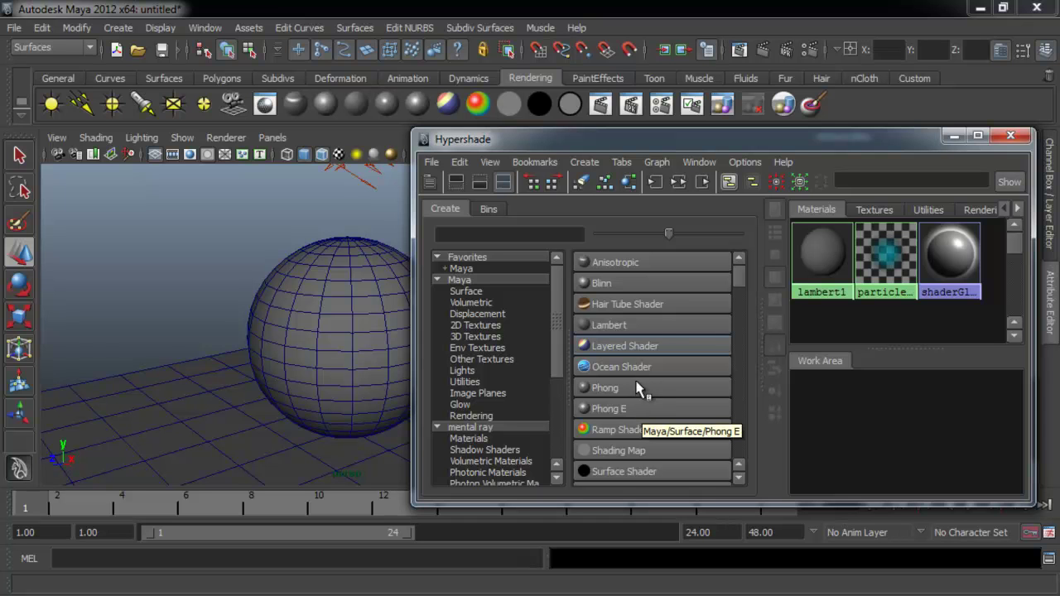
# Create a Blinn material in Hypershade and assign it to the sphere
pyautogui.moveTo(630, 139); pyautogui.dragTo(636, 140)
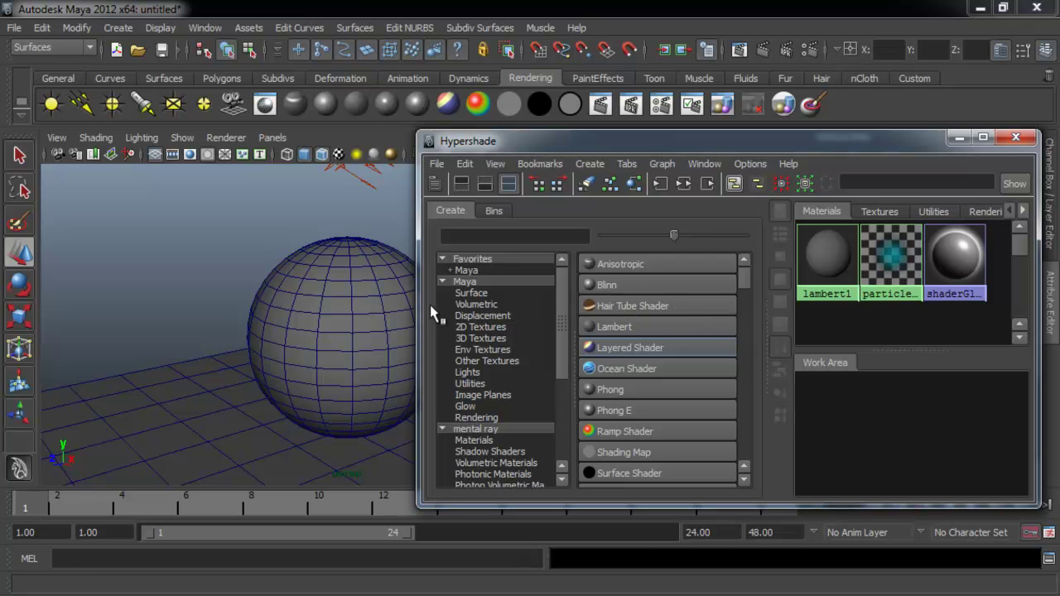
pyautogui.click(592, 284)
pyautogui.keyDown('alt'); pyautogui.moveTo(874, 400); pyautogui.dragTo(955, 416, button='middle'); pyautogui.keyUp('alt')
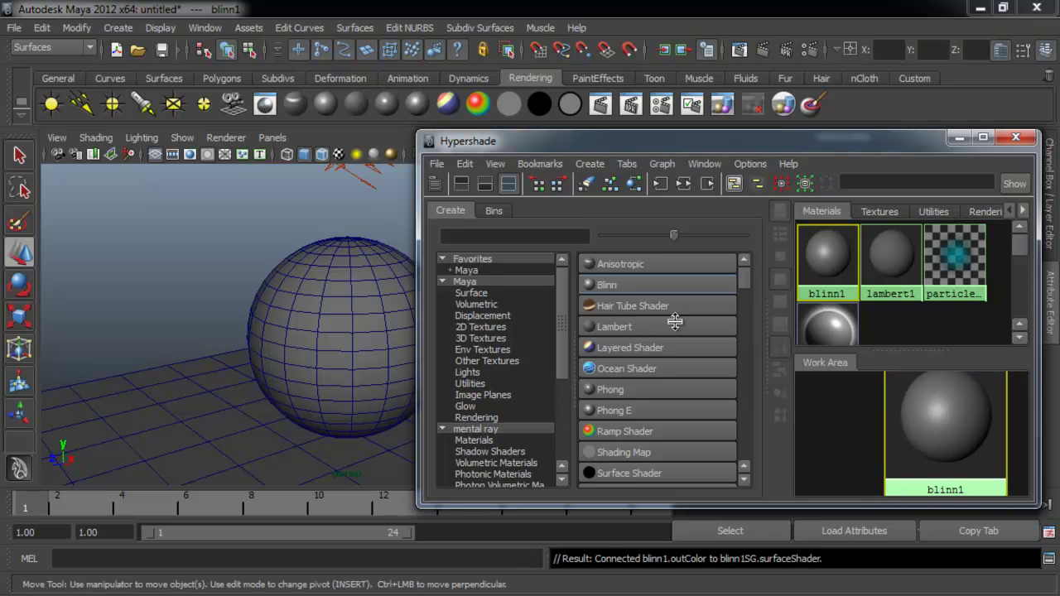
pyautogui.moveTo(941, 421); pyautogui.dragTo(342, 324, button='middle')
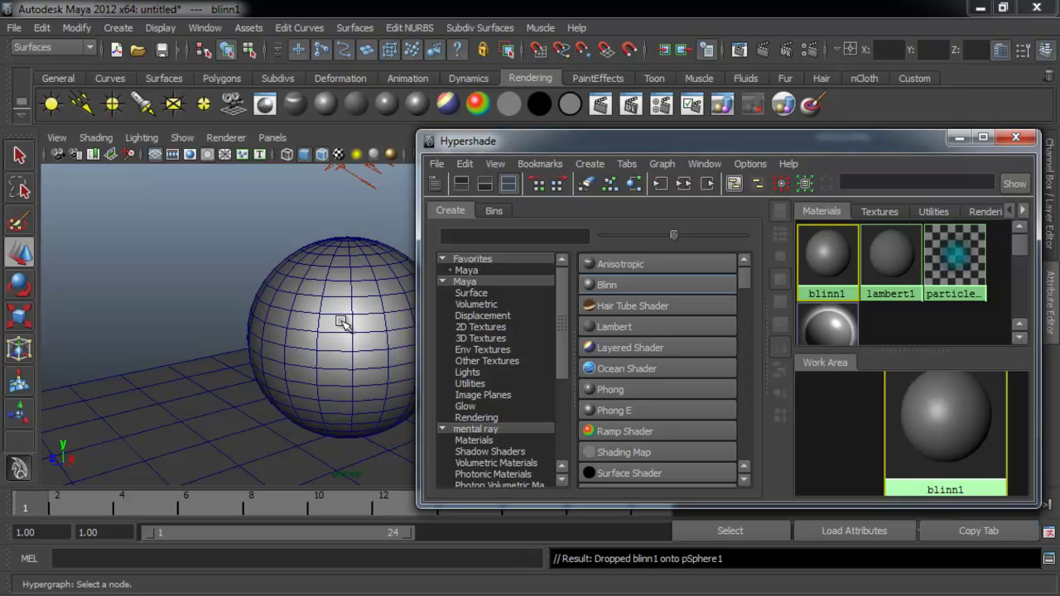
# Move the Hypershade window clear of the sphere and the Blinn material's attributes
pyautogui.moveTo(754, 151); pyautogui.dragTo(215, 443)
pyautogui.scroll(-3, 878, 389)
pyautogui.scroll(3, 880, 390)
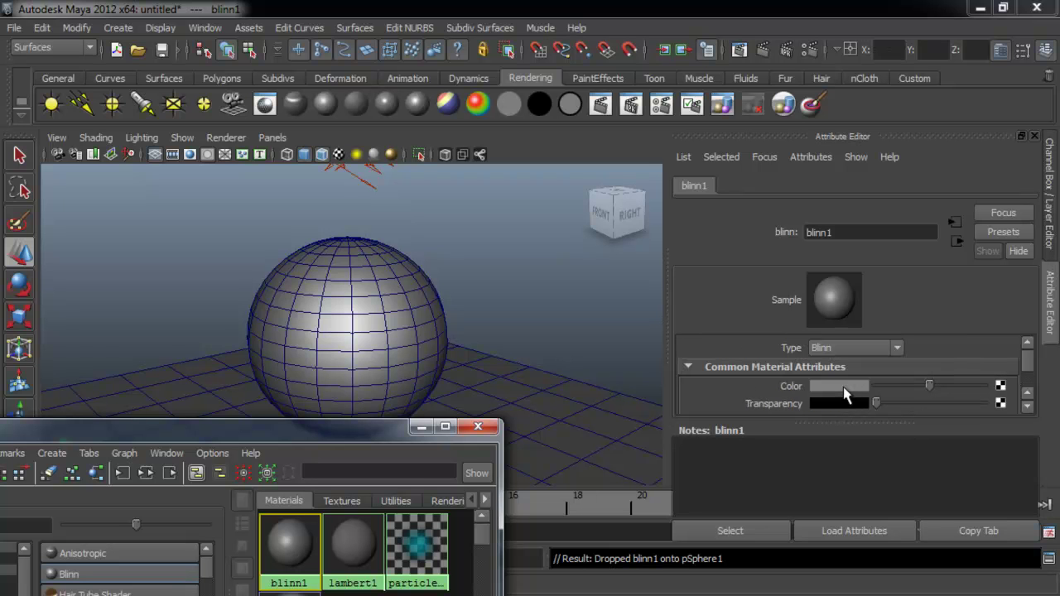
# Try red, green and yellow as the Blinn material's Color, then choose a muted violet with hue 248, saturation 0.216 and value 0.588
pyautogui.click(845, 387)
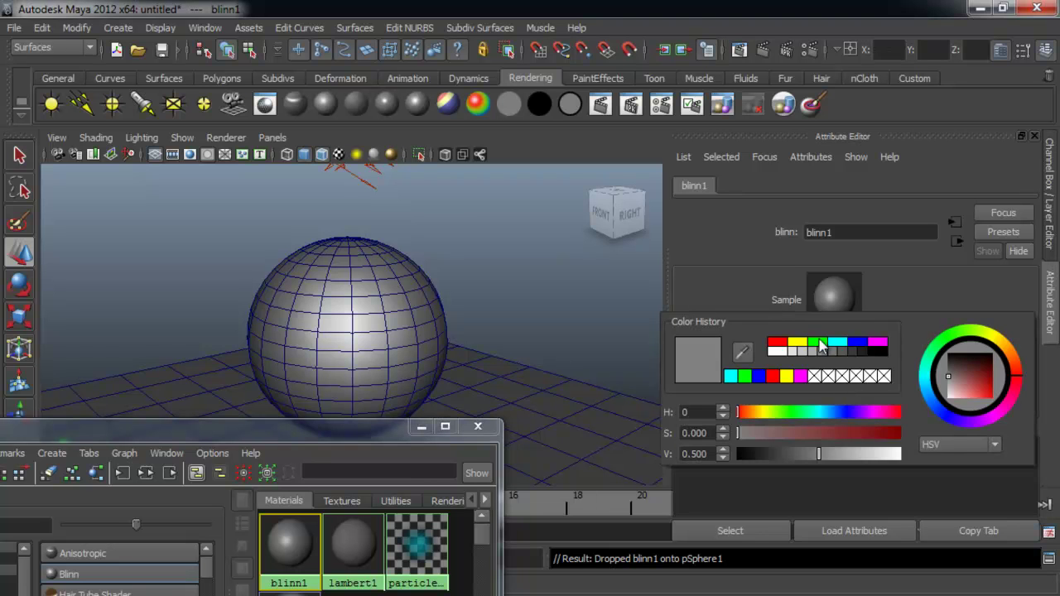
pyautogui.click(782, 343)
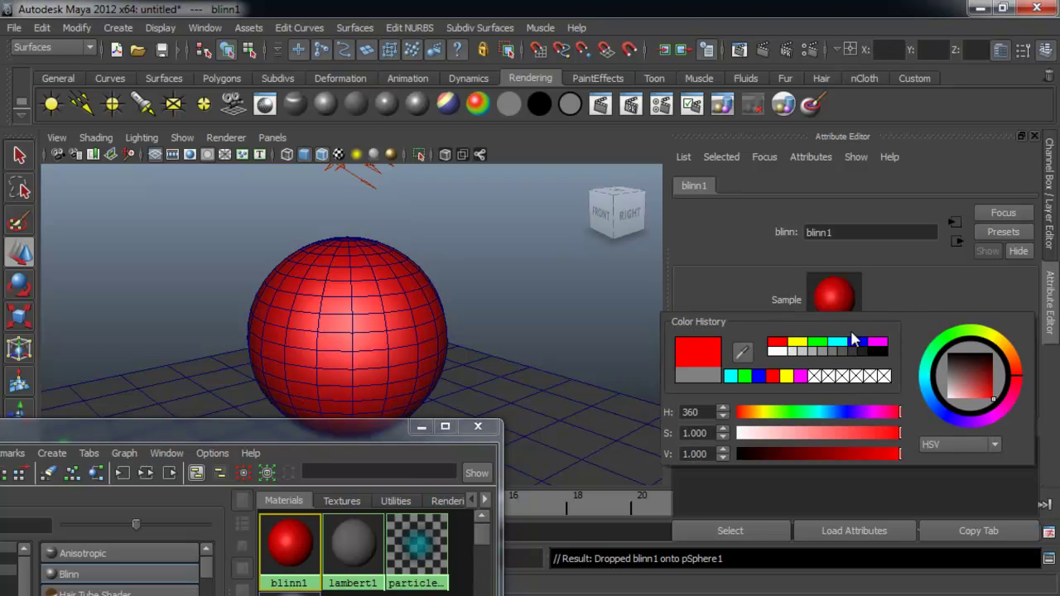
pyautogui.click(820, 343)
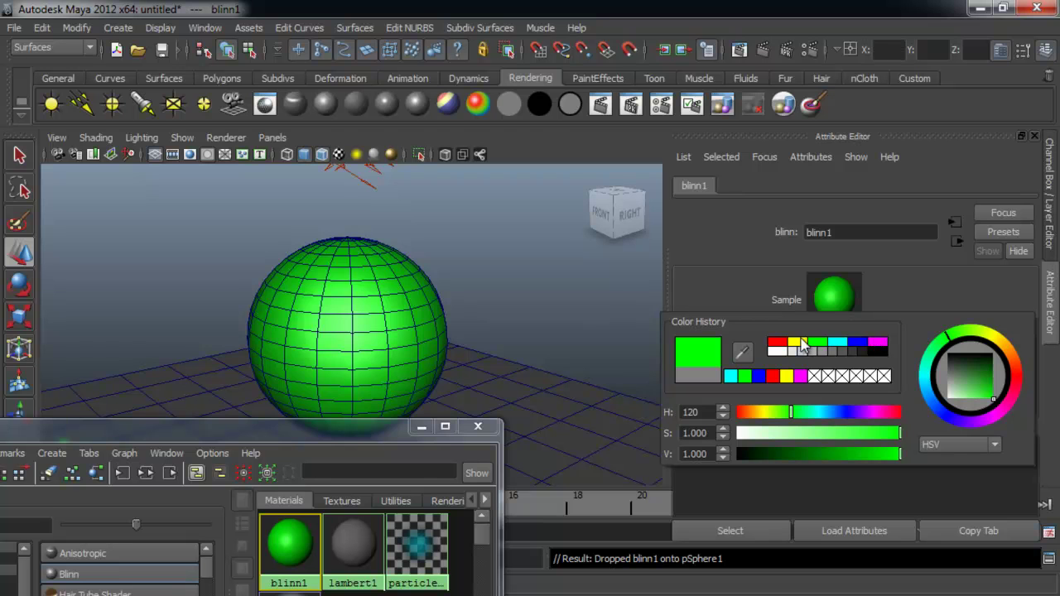
pyautogui.click(800, 343)
pyautogui.moveTo(976, 382); pyautogui.dragTo(954, 427)
pyautogui.moveTo(965, 383); pyautogui.dragTo(959, 383)
# Deselect everything, render the current frame with the violet Blinn sphere and reposition the Render View
pyautogui.click(613, 313)
pyautogui.click(763, 50)
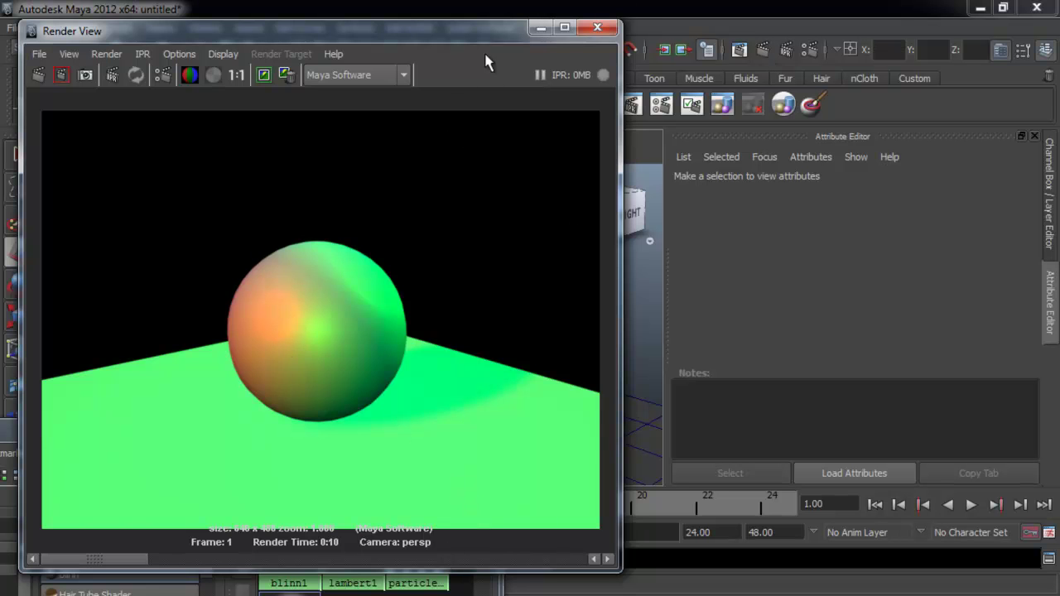
pyautogui.moveTo(477, 20); pyautogui.dragTo(476, 60)
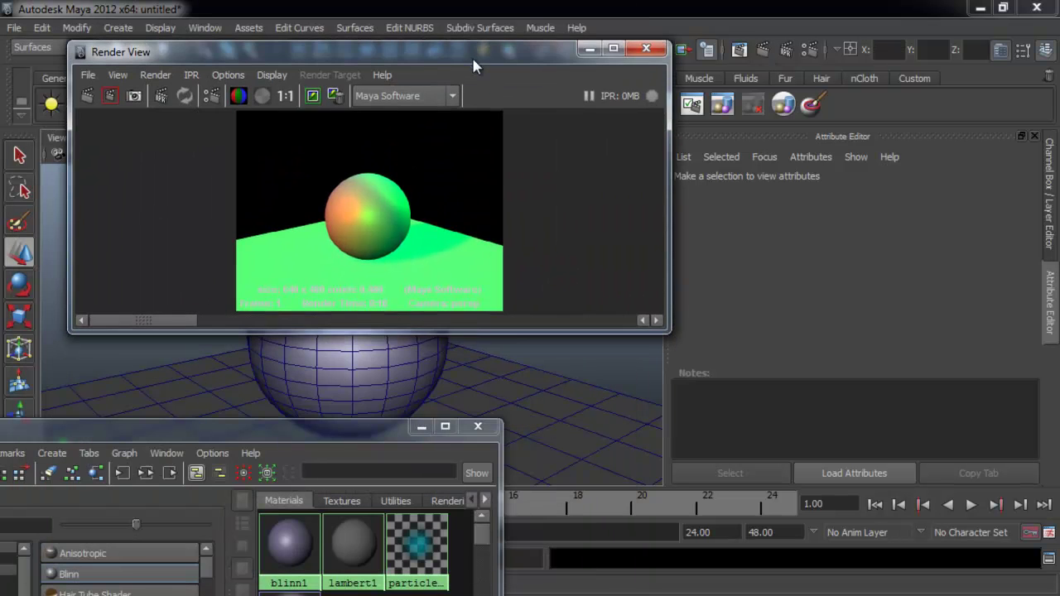
# Select the blinn1 material and set its Color to the yellow swatch
pyautogui.click(289, 542)
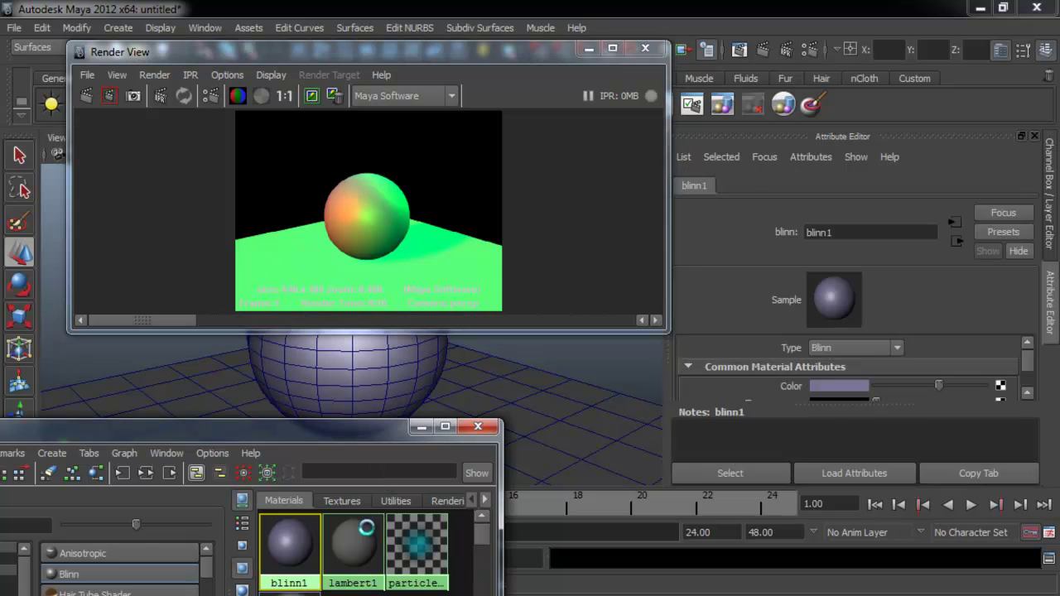
pyautogui.click(831, 388)
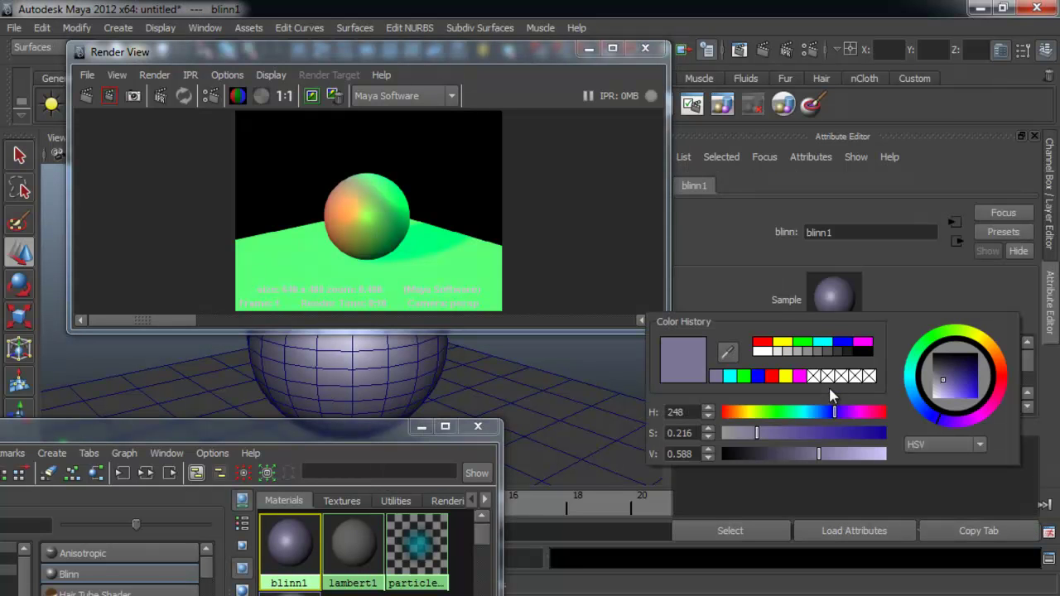
pyautogui.click(782, 343)
# Render the yellow sphere in the maximised Render View, then restore the window and move it clear of the lights
pyautogui.moveTo(520, 47)
pyautogui.mouseDown()
pyautogui.moveTo(522, 236)
pyautogui.moveTo(504, 4)
pyautogui.moveTo(505, 48)
pyautogui.mouseUp()
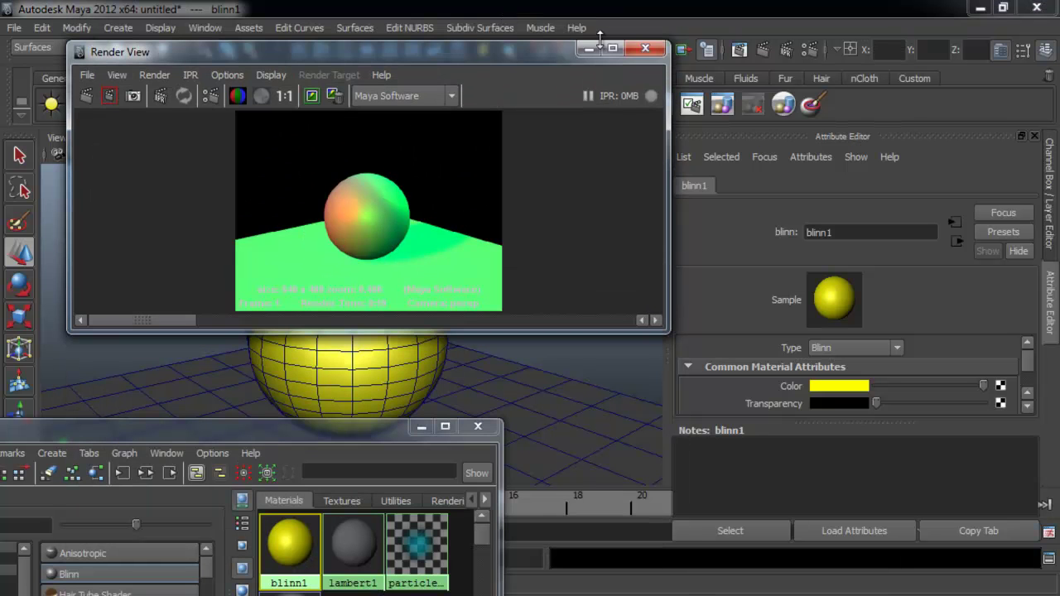
pyautogui.click(614, 48)
pyautogui.click(14, 50)
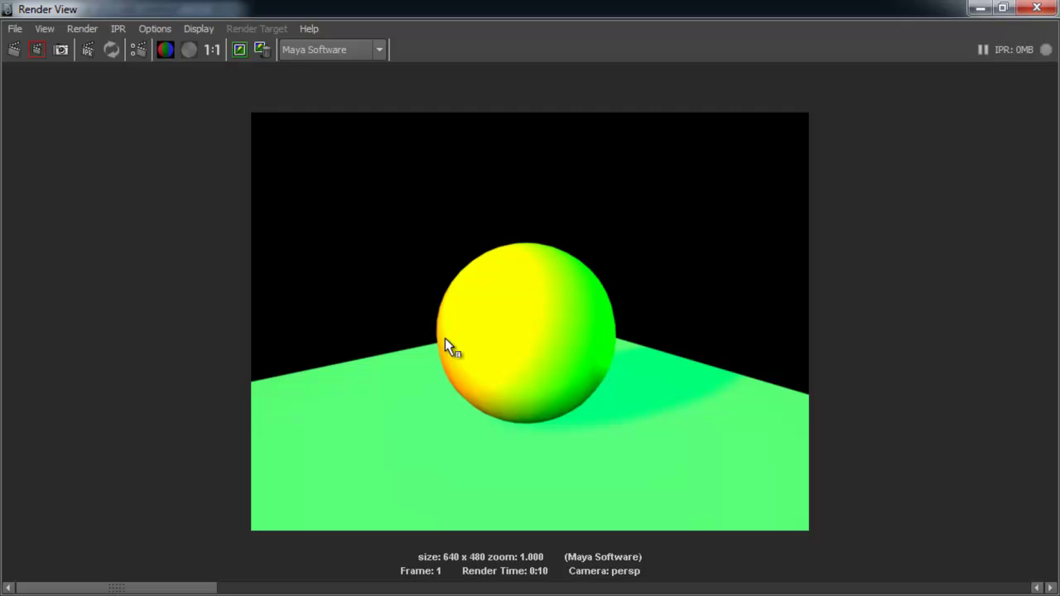
pyautogui.click(1002, 7)
pyautogui.moveTo(543, 76); pyautogui.dragTo(475, 415)
# Select the green directionalLight3 above the sphere and set its Intensity to 1
pyautogui.keyDown('alt'); pyautogui.moveTo(449, 225); pyautogui.dragTo(500, 263); pyautogui.keyUp('alt')
pyautogui.click(489, 254)
pyautogui.click(481, 224)
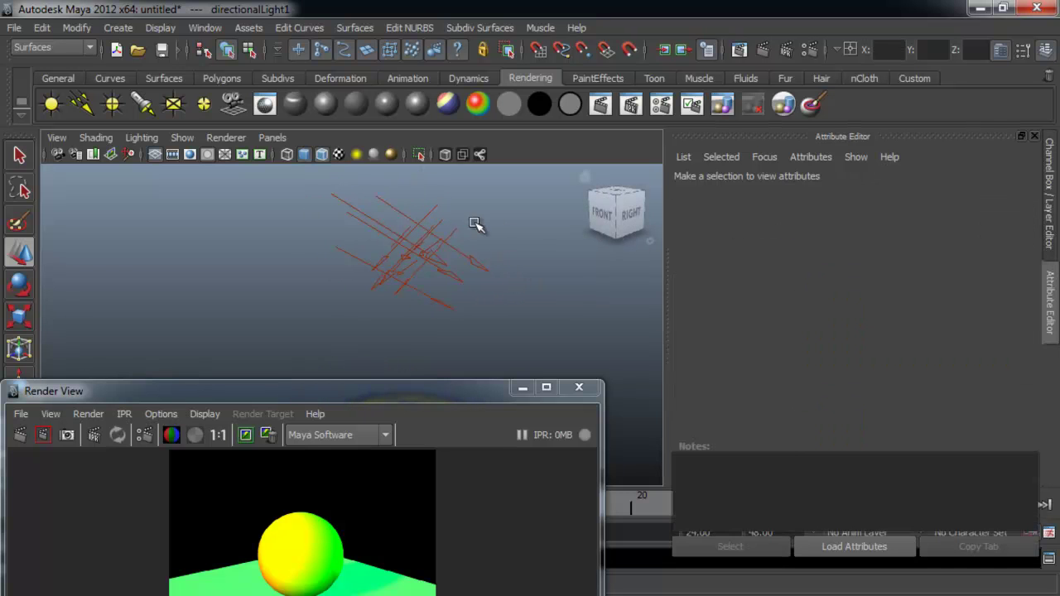
pyautogui.click(440, 214)
pyautogui.scroll(5, 858, 356)
pyautogui.keyDown('alt'); pyautogui.moveTo(584, 290); pyautogui.dragTo(627, 336); pyautogui.keyUp('alt')
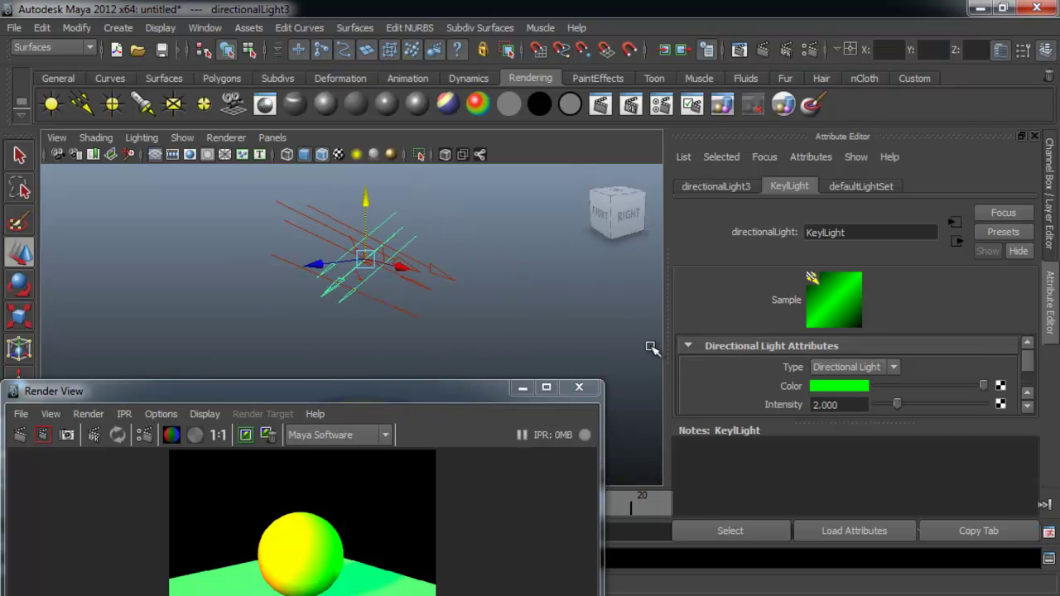
pyautogui.moveTo(897, 404); pyautogui.dragTo(887, 405)
pyautogui.doubleClick(844, 405)
pyautogui.write('1')
pyautogui.press('Return')
# Select directionalLight2 among the overlapping lights and set its Intensity to 0.5
pyautogui.keyDown('alt'); pyautogui.moveTo(415, 299); pyautogui.dragTo(508, 301); pyautogui.keyUp('alt')
pyautogui.click(511, 262)
pyautogui.click(507, 260)
pyautogui.doubleClick(839, 405)
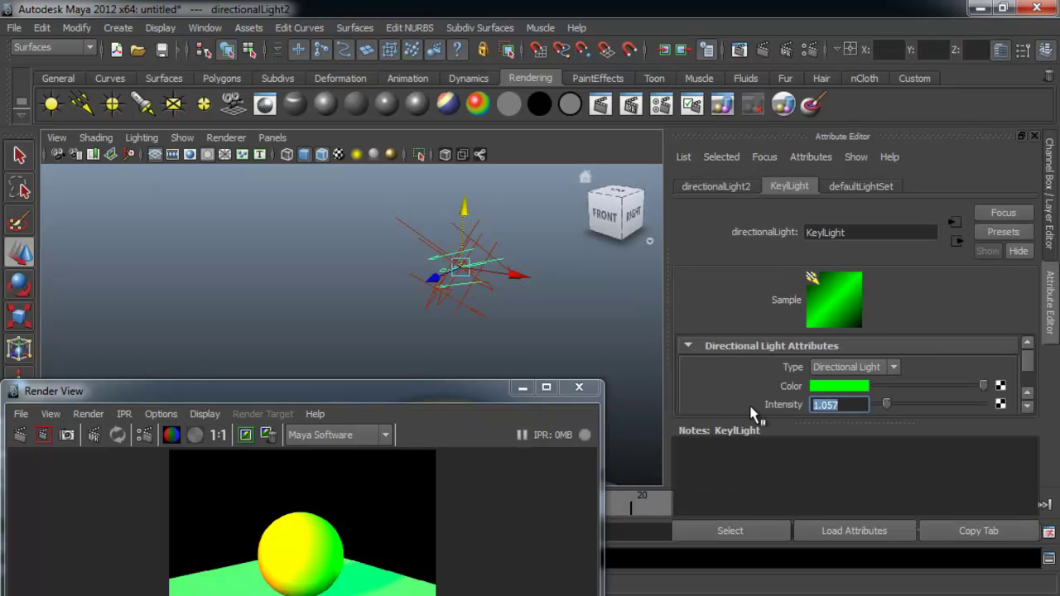
pyautogui.write('.5')
pyautogui.press('Return')
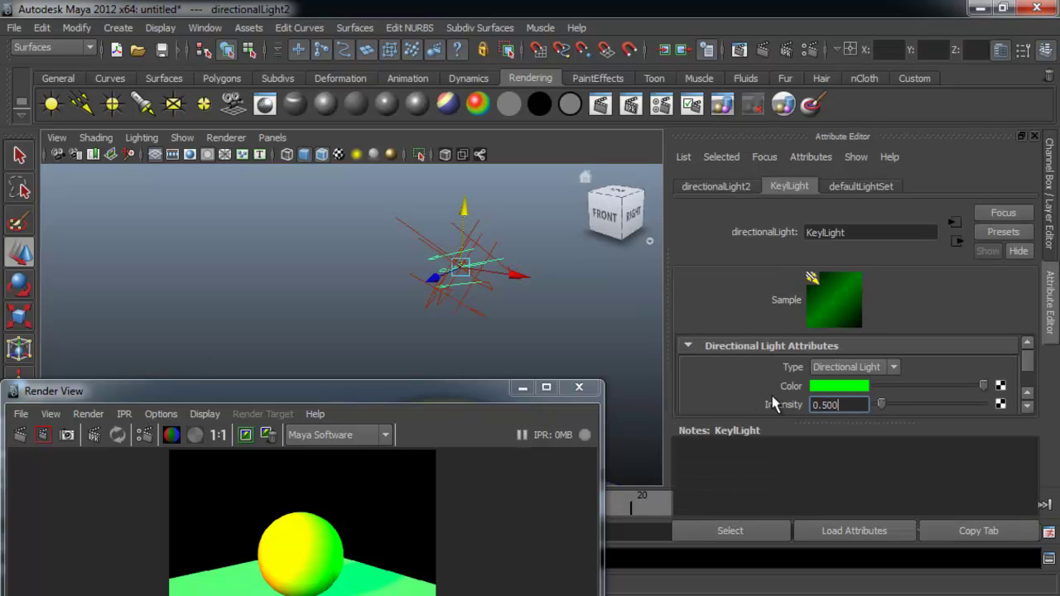
# Close the old Render View, frame the sphere in the perspective view and render it with the reduced light intensities
pyautogui.keyDown('alt'); pyautogui.moveTo(569, 303); pyautogui.dragTo(449, 317); pyautogui.keyUp('alt')
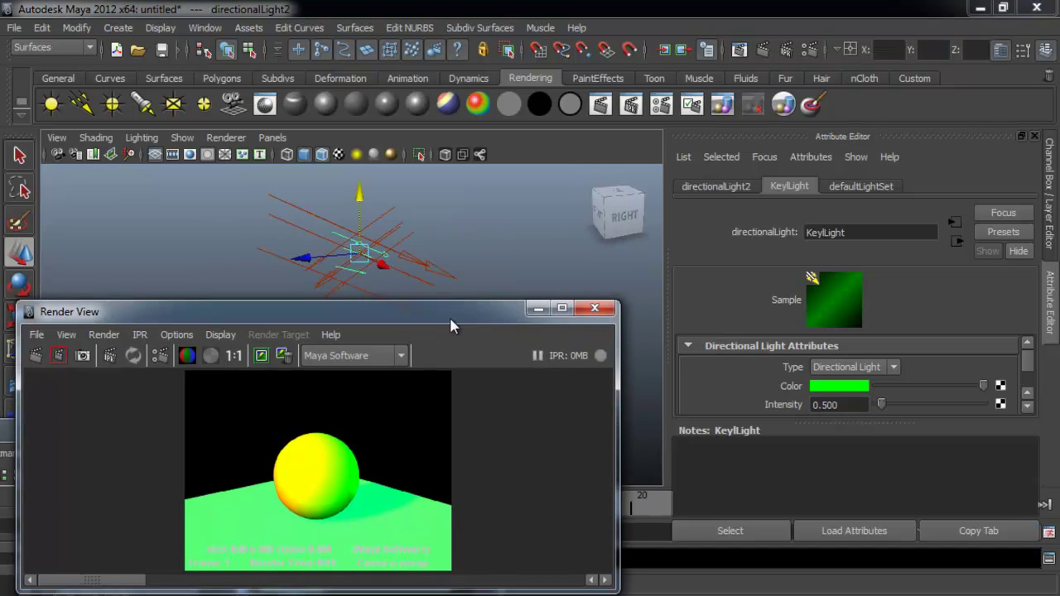
pyautogui.keyDown('alt'); pyautogui.moveTo(492, 235); pyautogui.dragTo(507, 338); pyautogui.keyUp('alt')
pyautogui.click(593, 316)
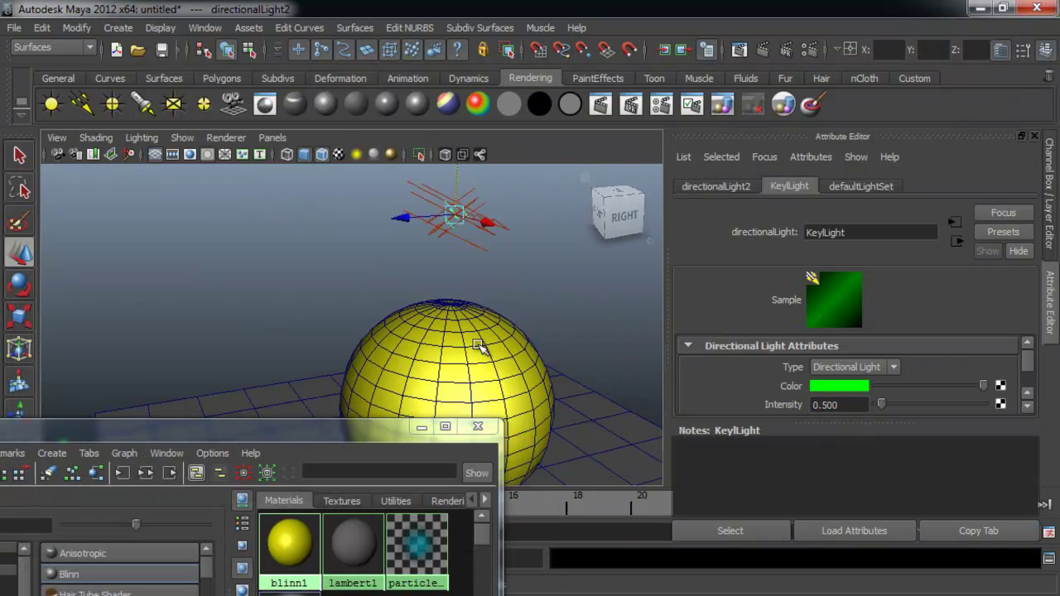
pyautogui.scroll(3, 497, 340)
pyautogui.scroll(-3, 509, 307)
pyautogui.keyDown('alt'); pyautogui.moveTo(483, 307); pyautogui.dragTo(452, 281); pyautogui.keyUp('alt')
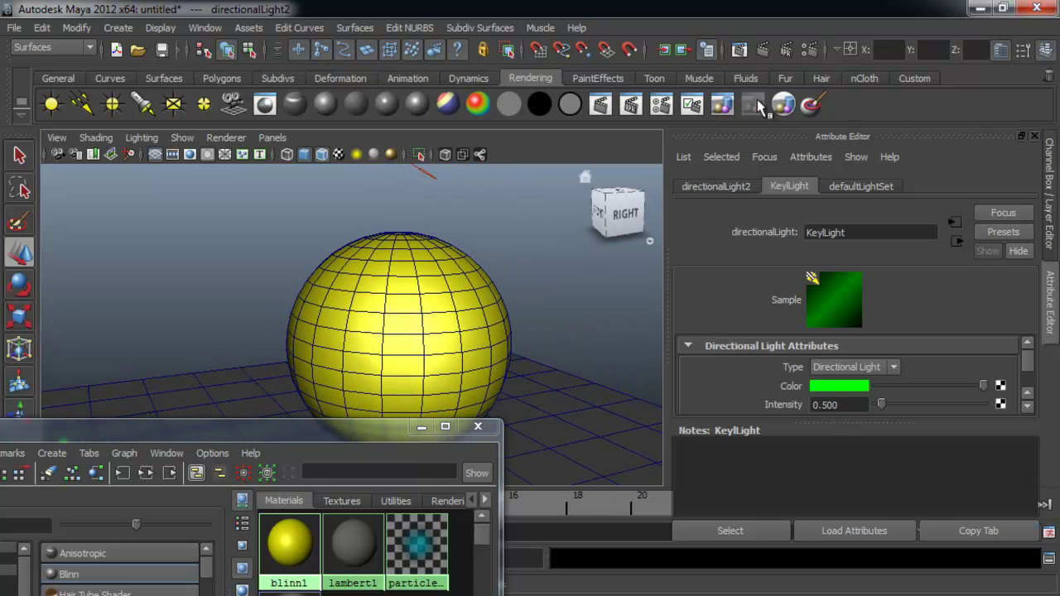
pyautogui.click(768, 49)
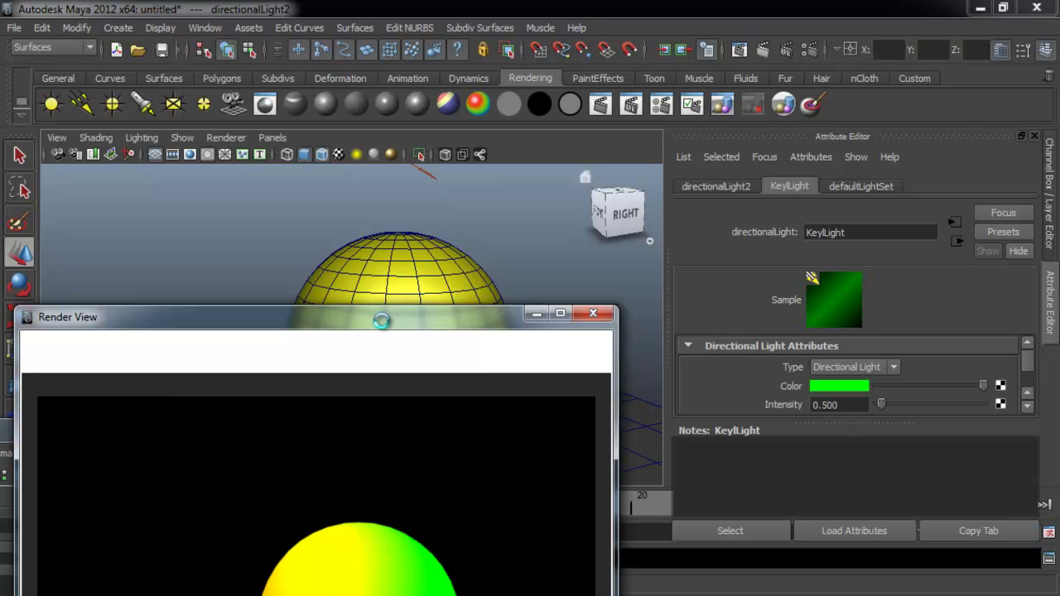
pyautogui.moveTo(385, 228); pyautogui.dragTo(359, 104)
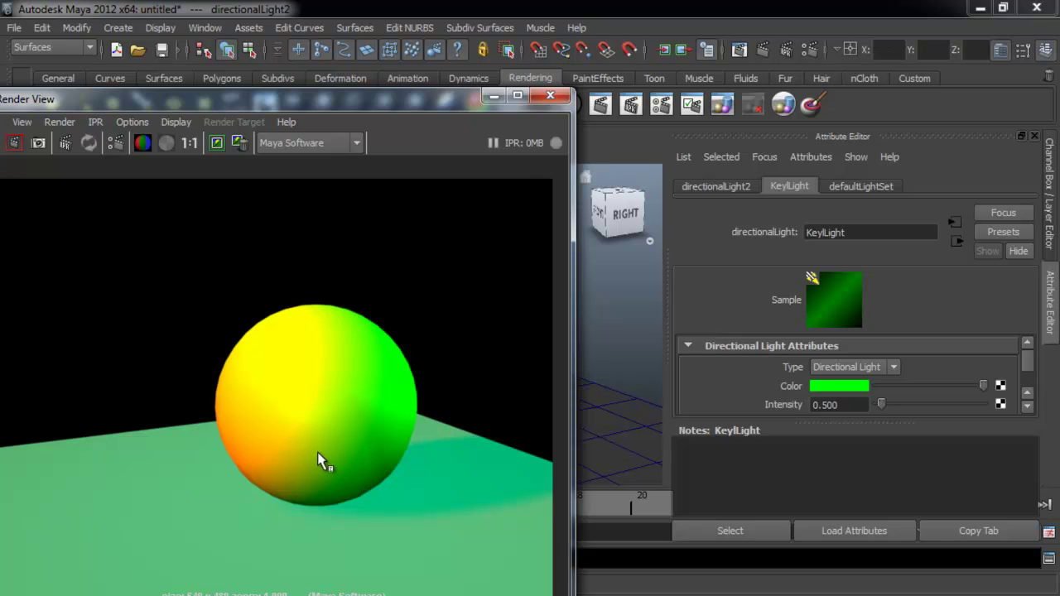
# Set directionalLight2's Color to the magenta swatch and render the frame again
pyautogui.click(858, 387)
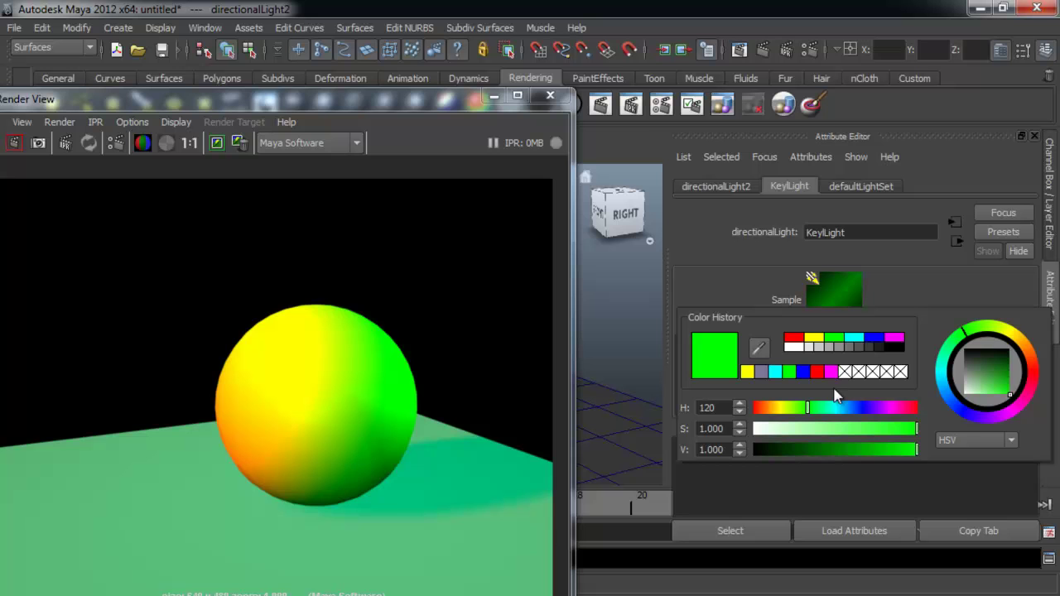
pyautogui.click(897, 338)
pyautogui.moveTo(126, 106); pyautogui.dragTo(168, 70)
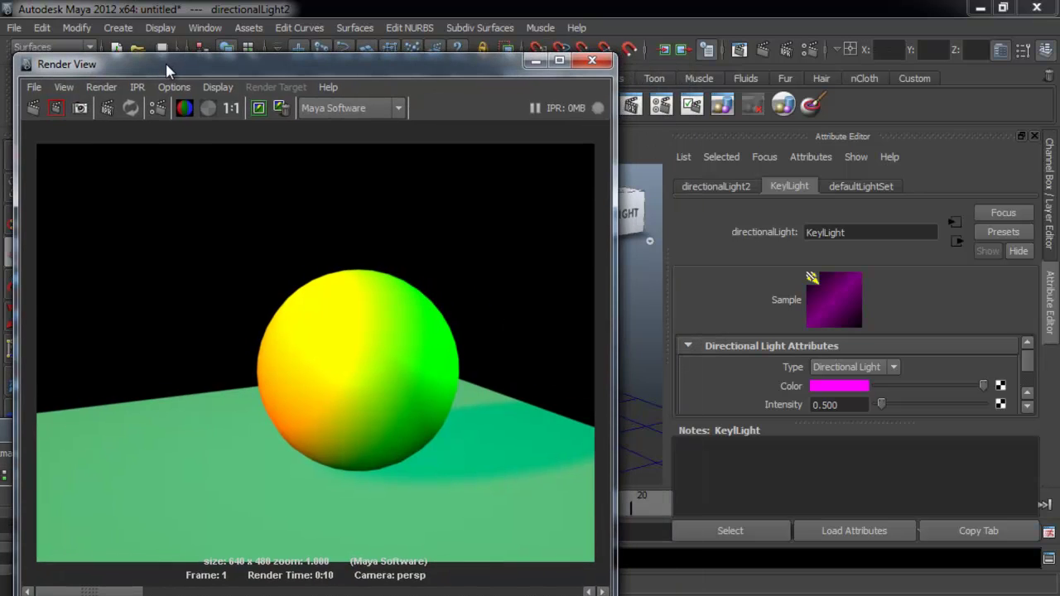
pyautogui.click(34, 109)
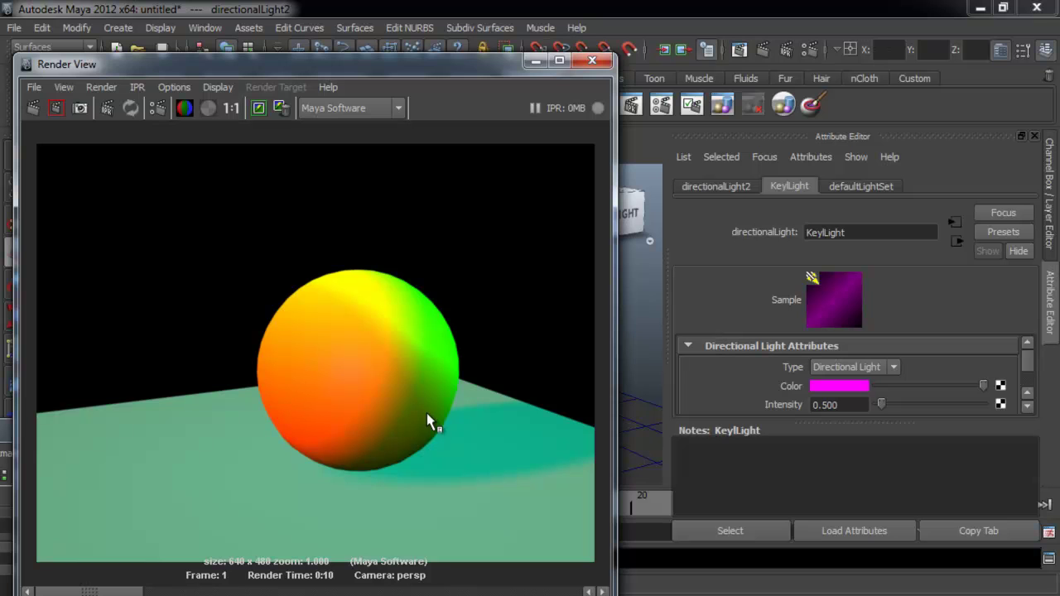
# Select directionalLight3, set its Color to the cyan swatch and render the scene again
pyautogui.moveTo(414, 64); pyautogui.dragTo(397, 322)
pyautogui.scroll(-3, 443, 229)
pyautogui.click(463, 229)
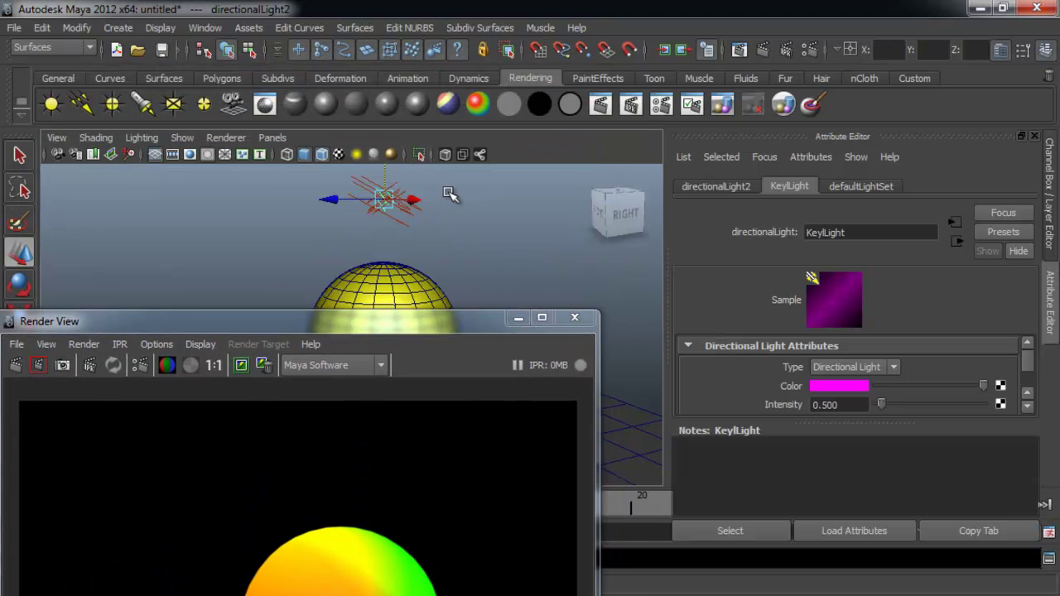
pyautogui.click(398, 186)
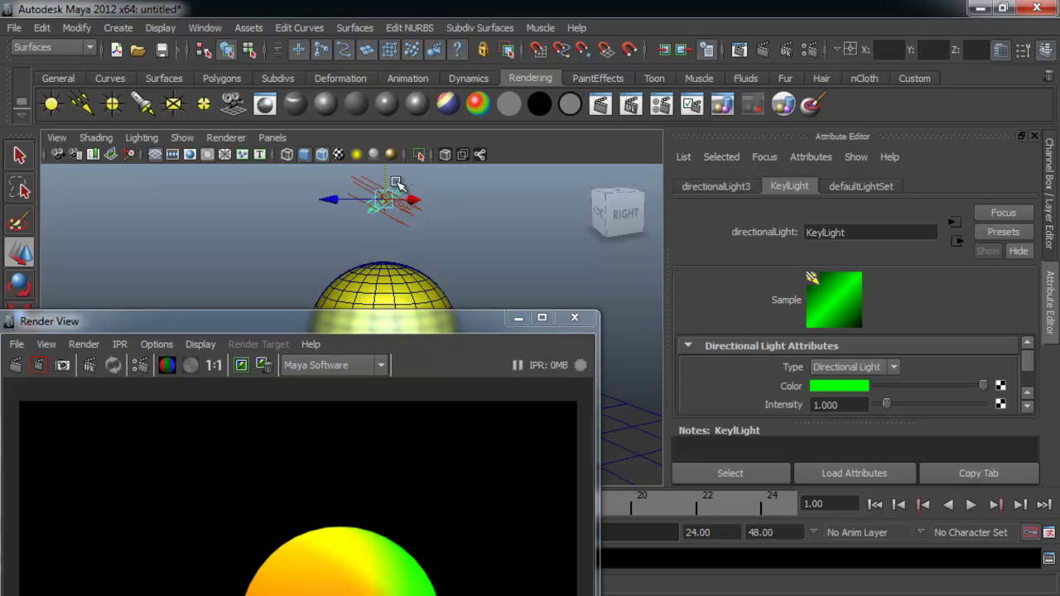
pyautogui.click(814, 390)
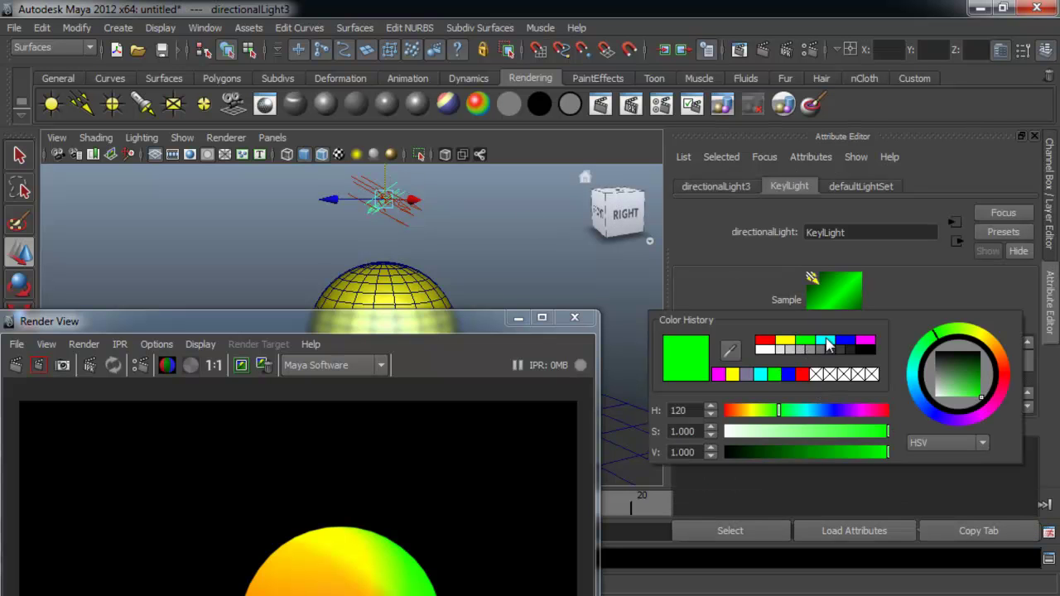
pyautogui.click(827, 343)
pyautogui.moveTo(124, 321); pyautogui.dragTo(162, 104)
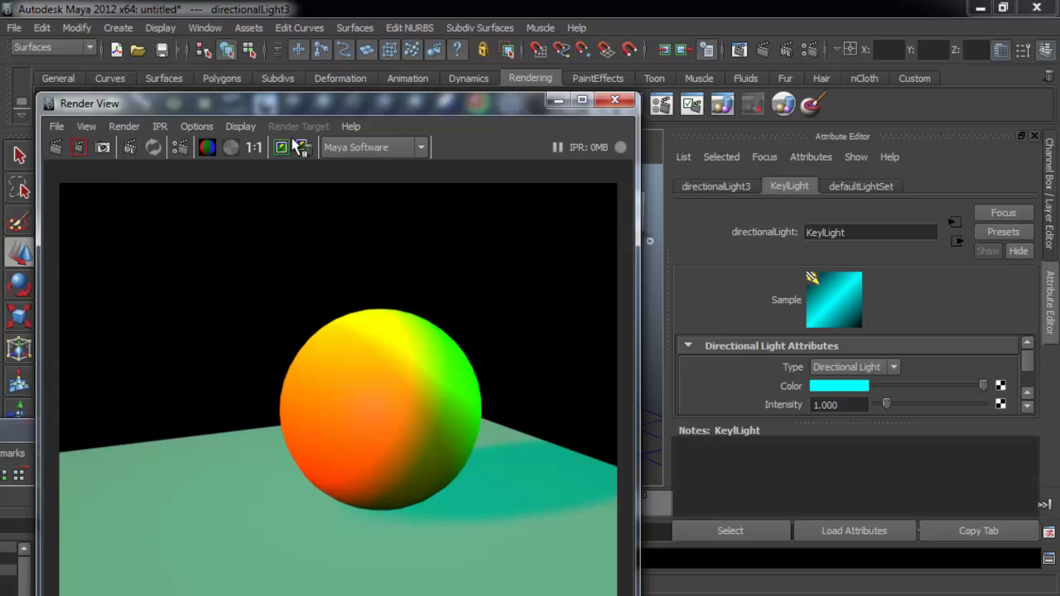
pyautogui.click(78, 149)
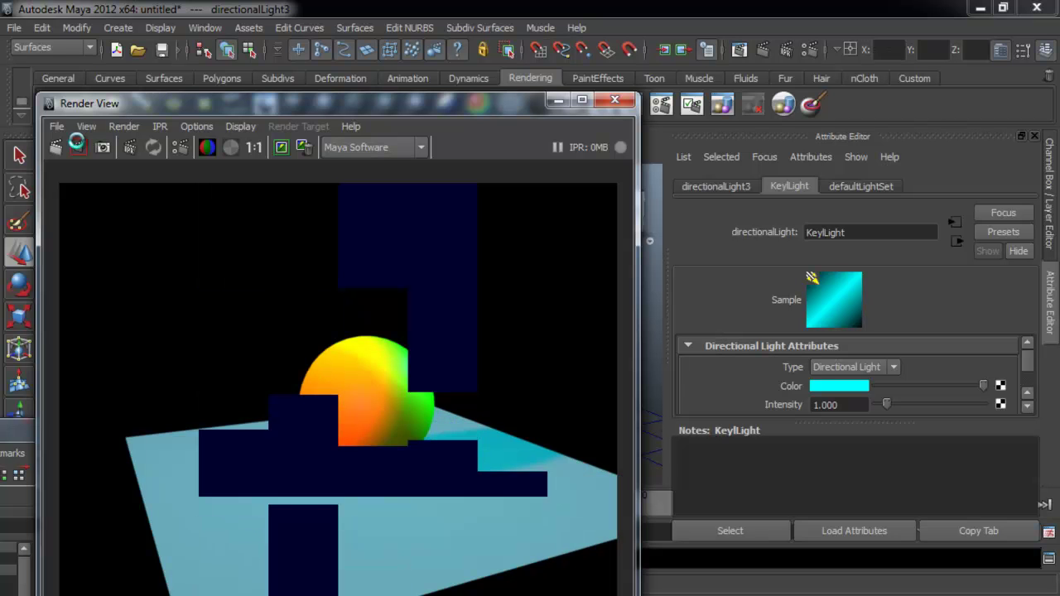
# Select the three directional lights and the ambient light in turn to examine their colours and intensities against the render
pyautogui.moveTo(461, 112); pyautogui.dragTo(415, 353)
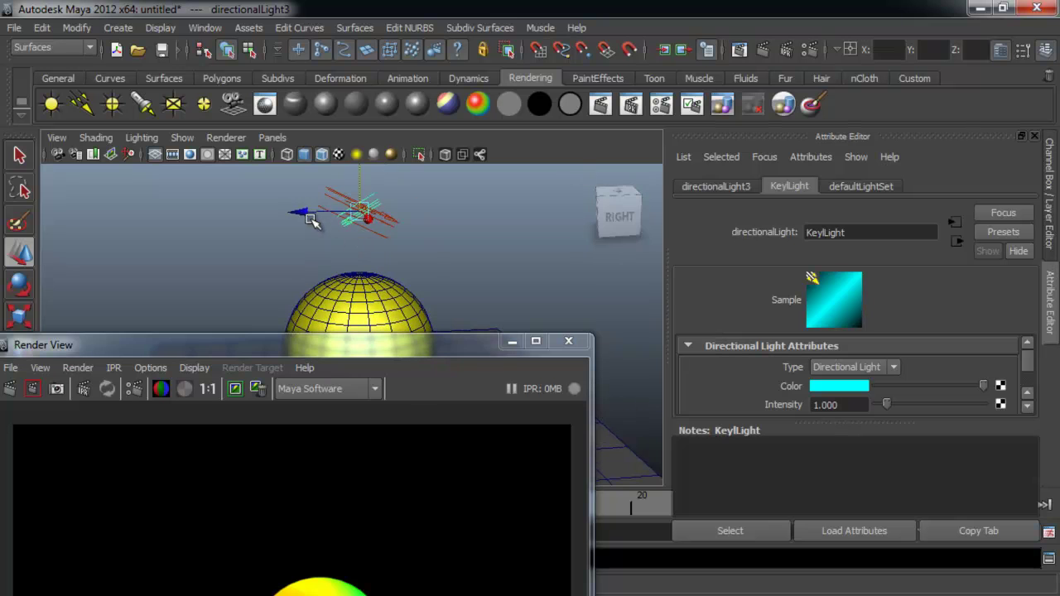
pyautogui.click(346, 207)
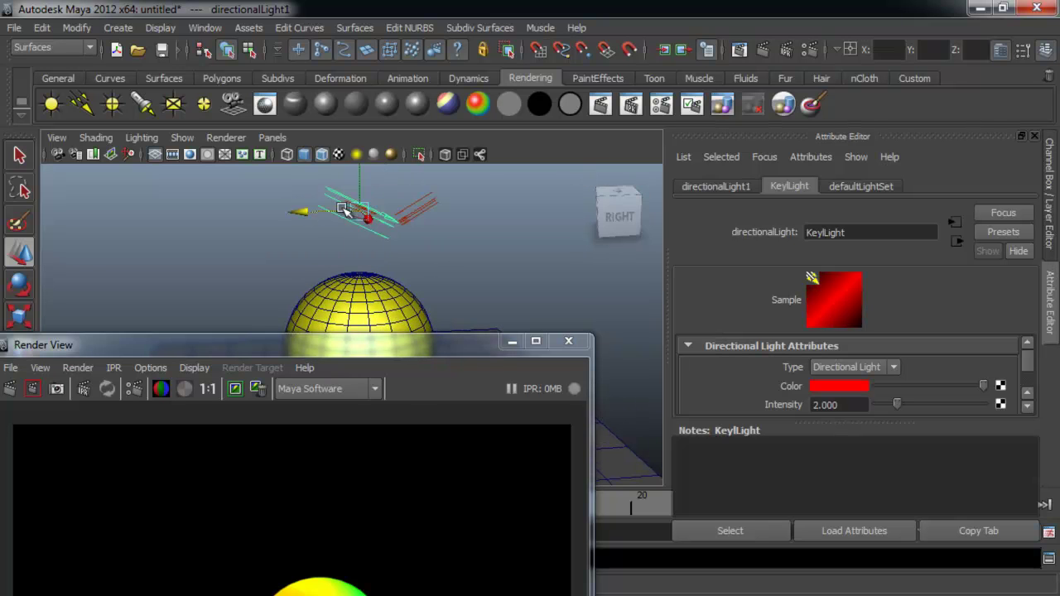
pyautogui.keyDown('alt'); pyautogui.moveTo(347, 207); pyautogui.dragTo(416, 233); pyautogui.keyUp('alt')
pyautogui.click(407, 230)
pyautogui.keyDown('alt'); pyautogui.moveTo(489, 260); pyautogui.dragTo(450, 219); pyautogui.keyUp('alt')
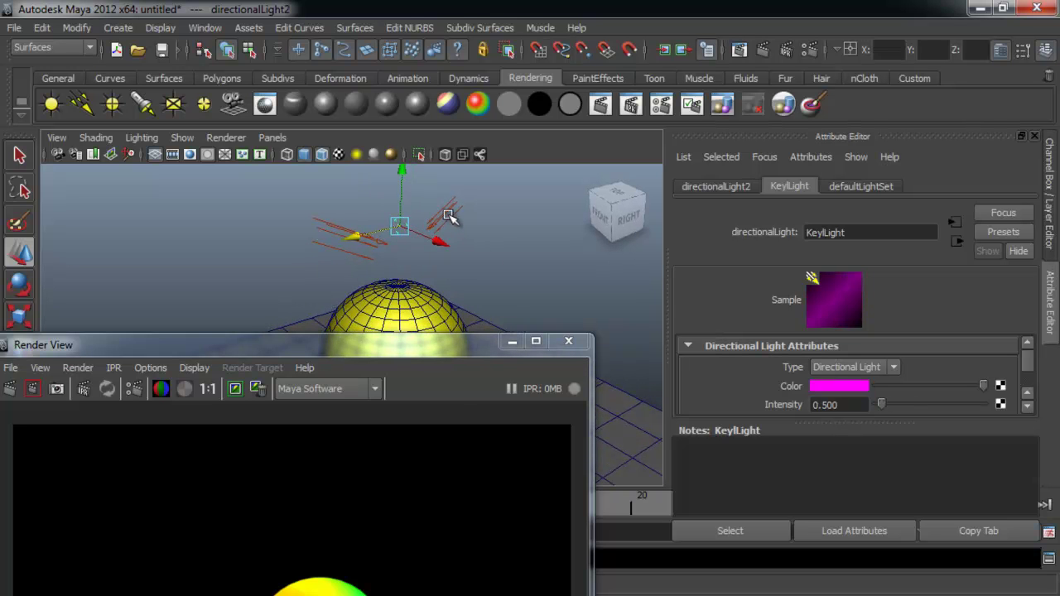
pyautogui.click(449, 217)
pyautogui.moveTo(421, 341); pyautogui.dragTo(427, 304)
pyautogui.scroll(-3, 326, 199)
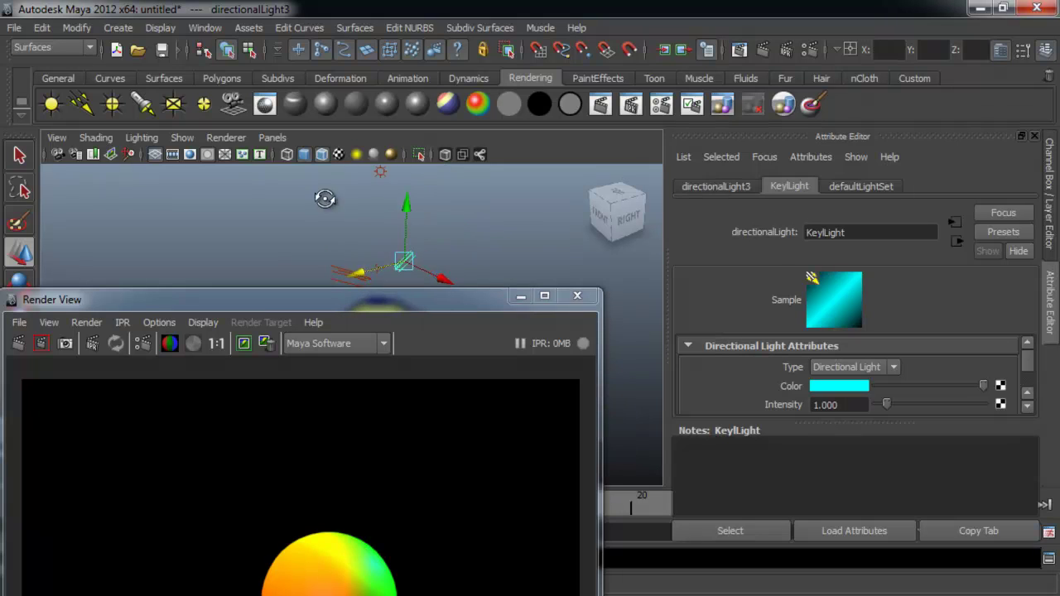
pyautogui.scroll(-2, 342, 226)
pyautogui.click(375, 183)
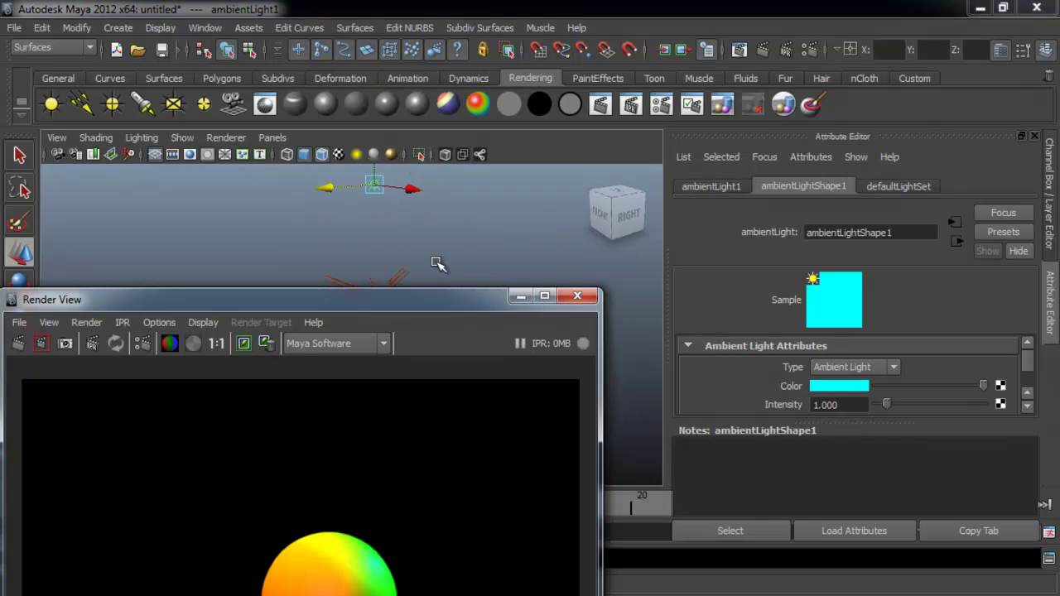
# Uncover the viewport beside the render and compare the settings of directionalLight3 and directionalLight1
pyautogui.keyDown('alt'); pyautogui.moveTo(437, 176); pyautogui.dragTo(370, 188); pyautogui.keyUp('alt')
pyautogui.click(389, 237)
pyautogui.moveTo(418, 302); pyautogui.dragTo(357, 152)
pyautogui.moveTo(535, 287); pyautogui.dragTo(530, 265)
pyautogui.click(528, 263)
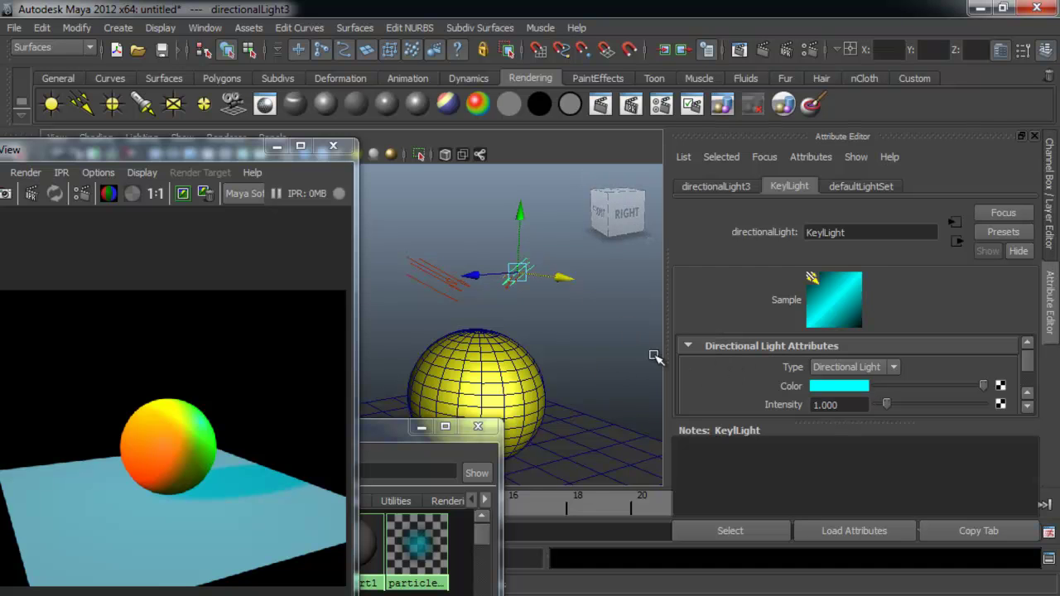
pyautogui.click(429, 275)
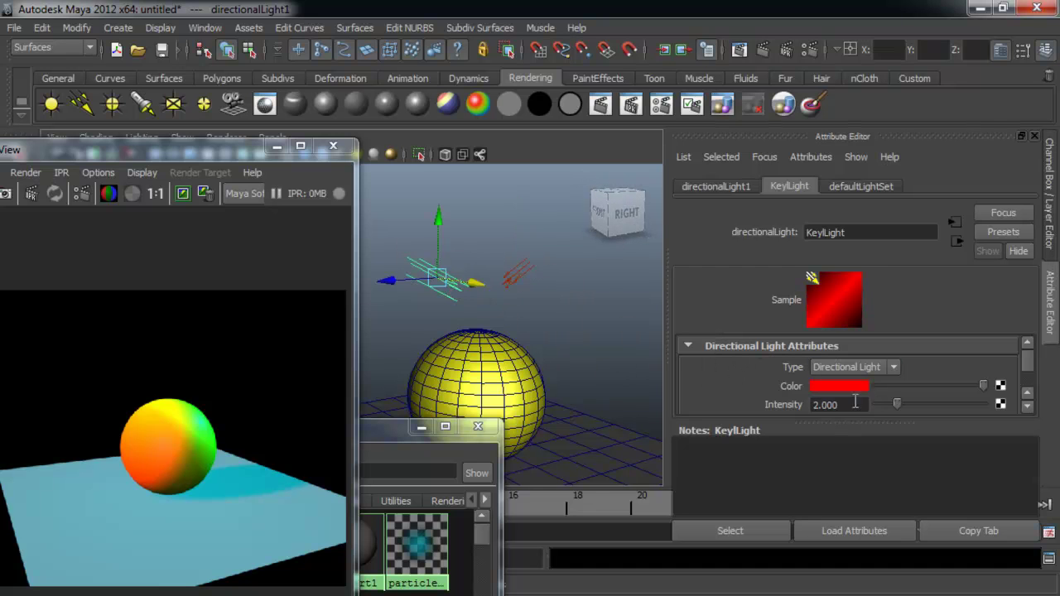
# Change directionalLight3's Color to orange with hue 34 and render the scene again
pyautogui.click(527, 263)
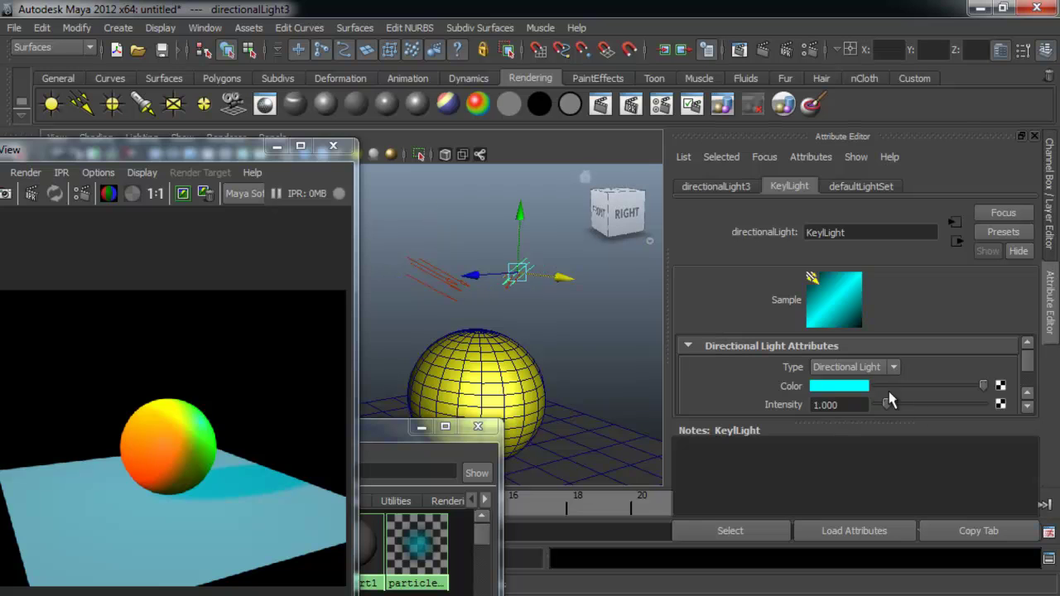
pyautogui.click(832, 387)
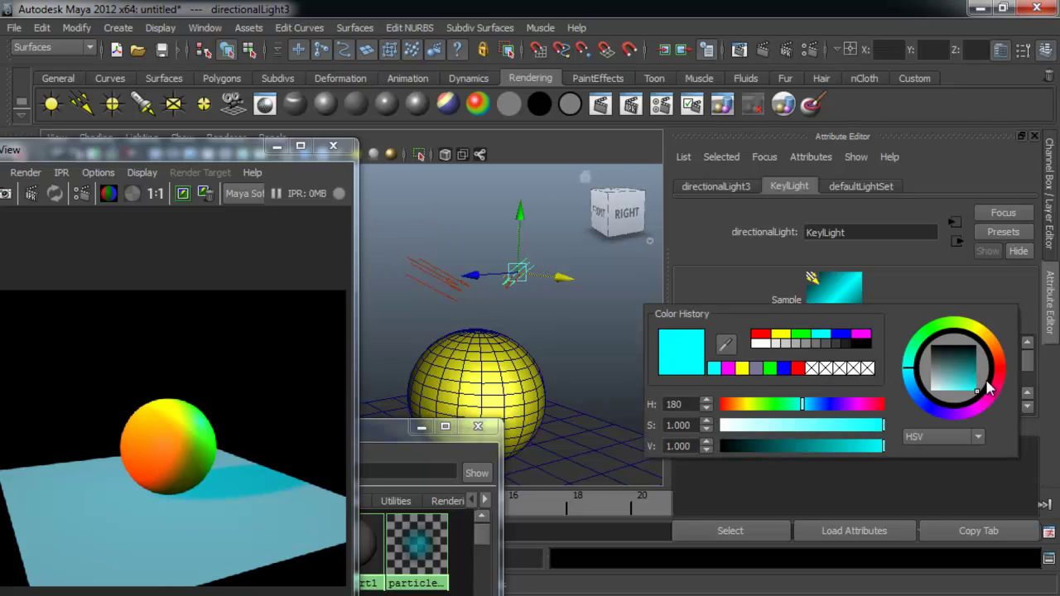
pyautogui.click(994, 349)
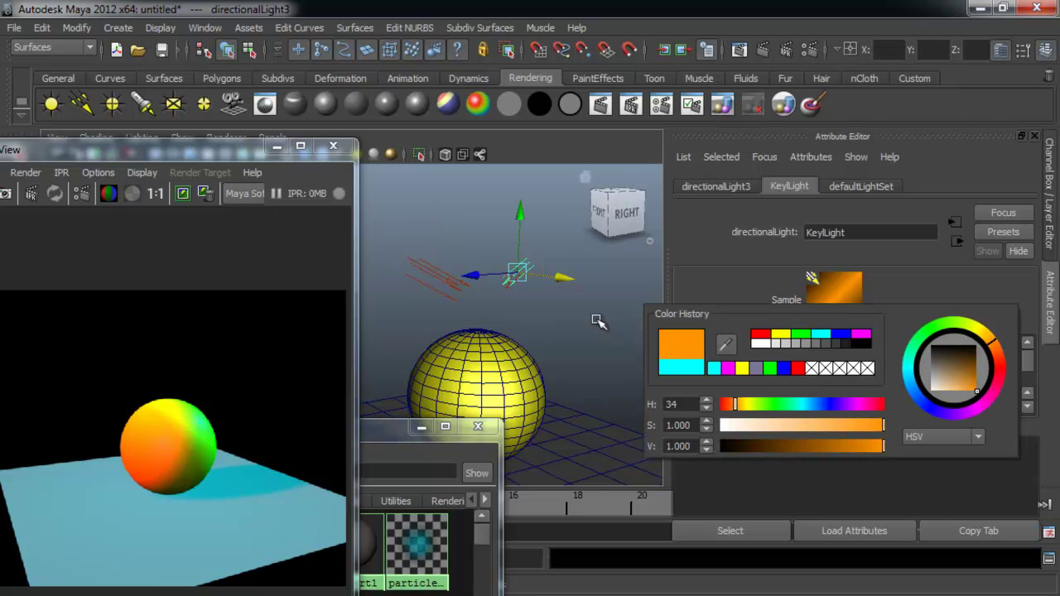
pyautogui.click(563, 322)
pyautogui.moveTo(278, 142); pyautogui.dragTo(392, 132)
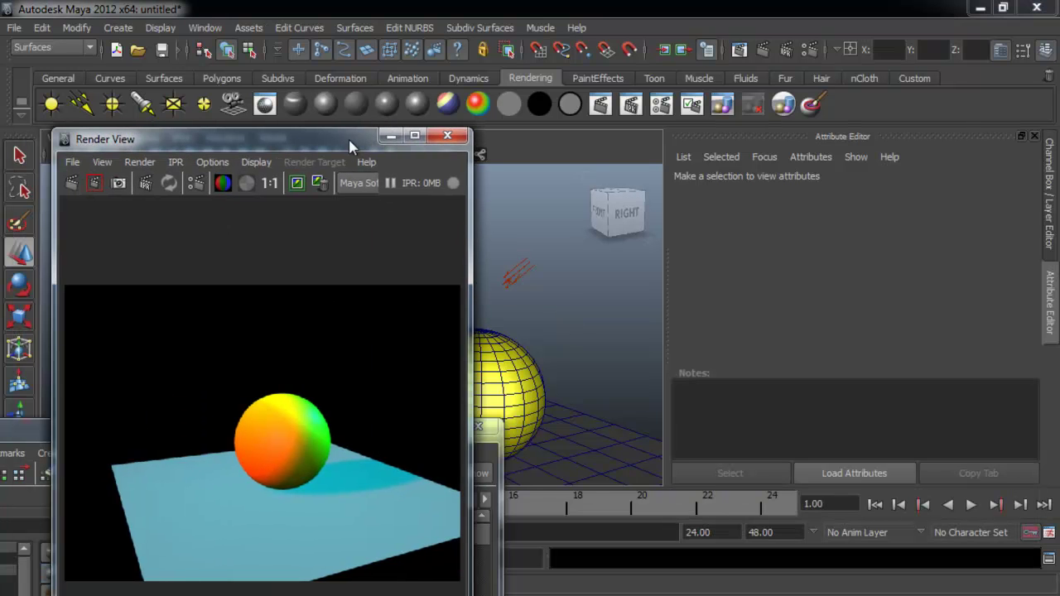
pyautogui.click(71, 182)
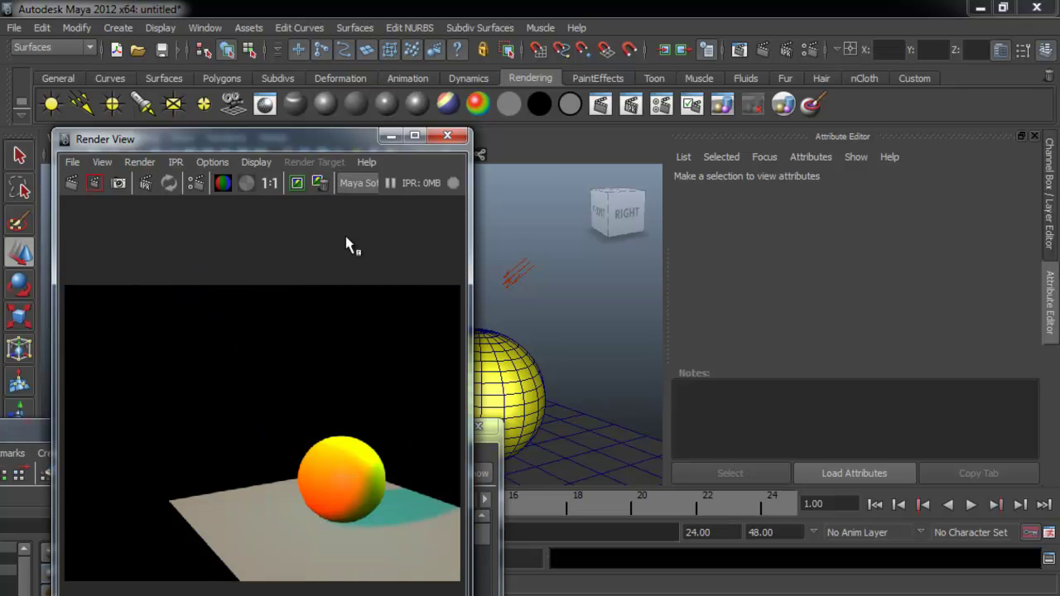
# Frame the sphere more closely in the perspective view and render it again with the orange light
pyautogui.moveTo(342, 139); pyautogui.dragTo(753, 104)
pyautogui.scroll(3, 240, 257)
pyautogui.moveTo(352, 277)
pyautogui.keyDown('alt'); pyautogui.mouseDown(button='middle')
pyautogui.moveTo(356, 301)
pyautogui.moveTo(356, 287)
pyautogui.mouseUp(button='middle'); pyautogui.keyUp('alt')
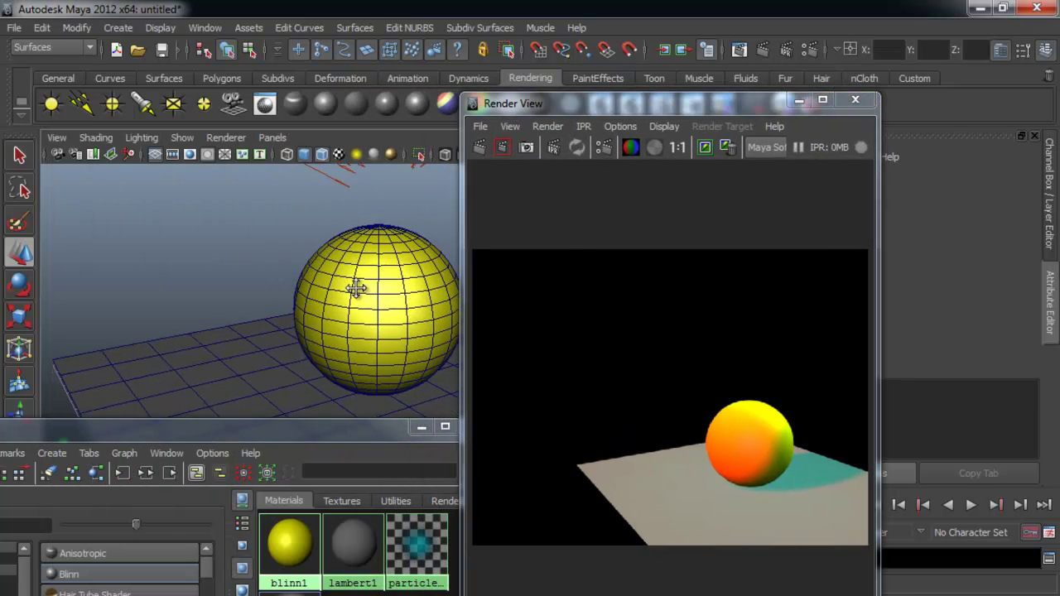
pyautogui.click(480, 148)
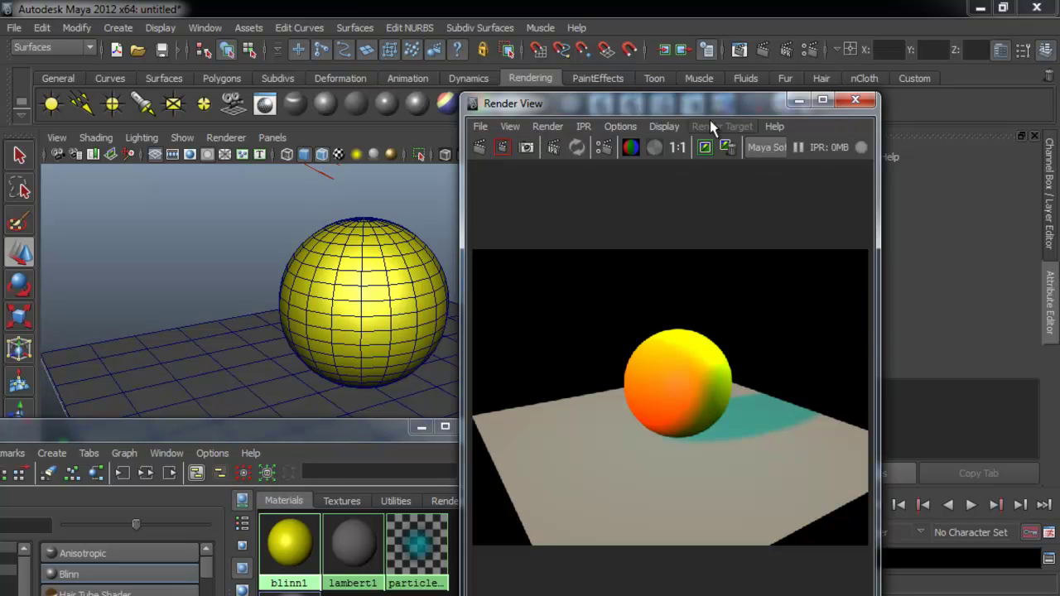
# Close the Render View, duplicate the yellow sphere twice and space the copies into a row of three spheres
pyautogui.click(856, 101)
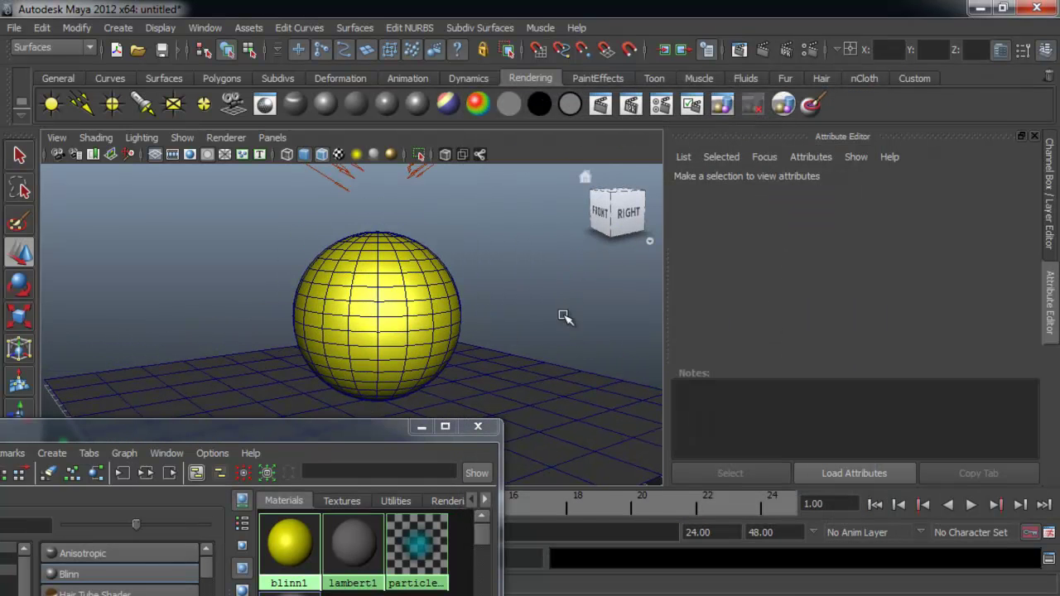
pyautogui.click(390, 341)
pyautogui.keyDown('alt'); pyautogui.moveTo(397, 338); pyautogui.dragTo(470, 344); pyautogui.keyUp('alt')
pyautogui.hotkey('ctrl', 'd')
pyautogui.moveTo(416, 315); pyautogui.dragTo(625, 313)
pyautogui.hotkey('ctrl', 'd')
pyautogui.keyDown('alt'); pyautogui.moveTo(548, 353); pyautogui.dragTo(439, 345); pyautogui.keyUp('alt')
pyautogui.scroll(4, 430, 343)
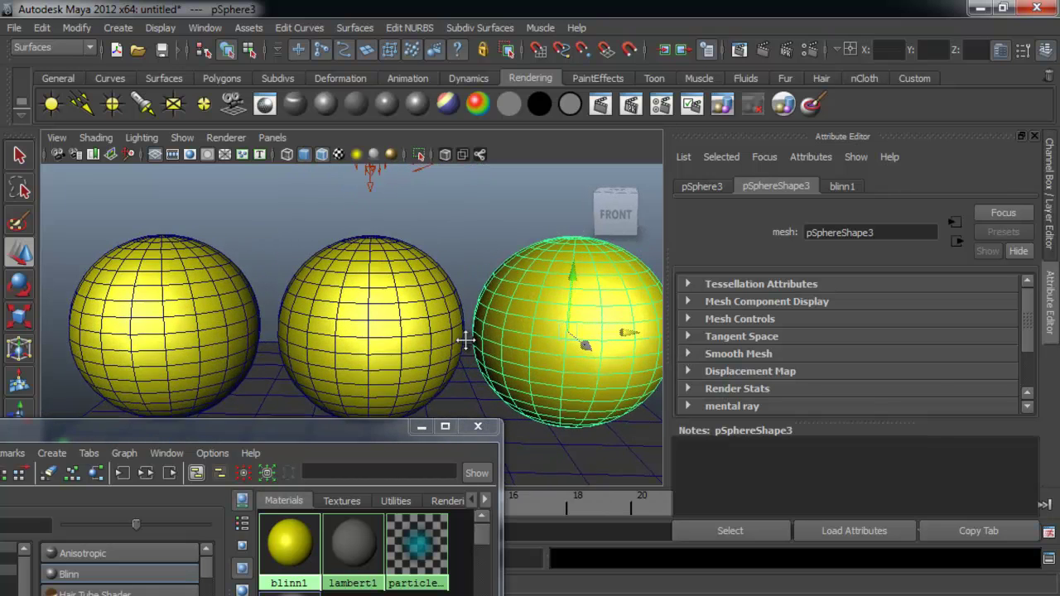
# Render the row of three spheres with Maya Software and move the render away from the Attribute Editor
pyautogui.click(763, 50)
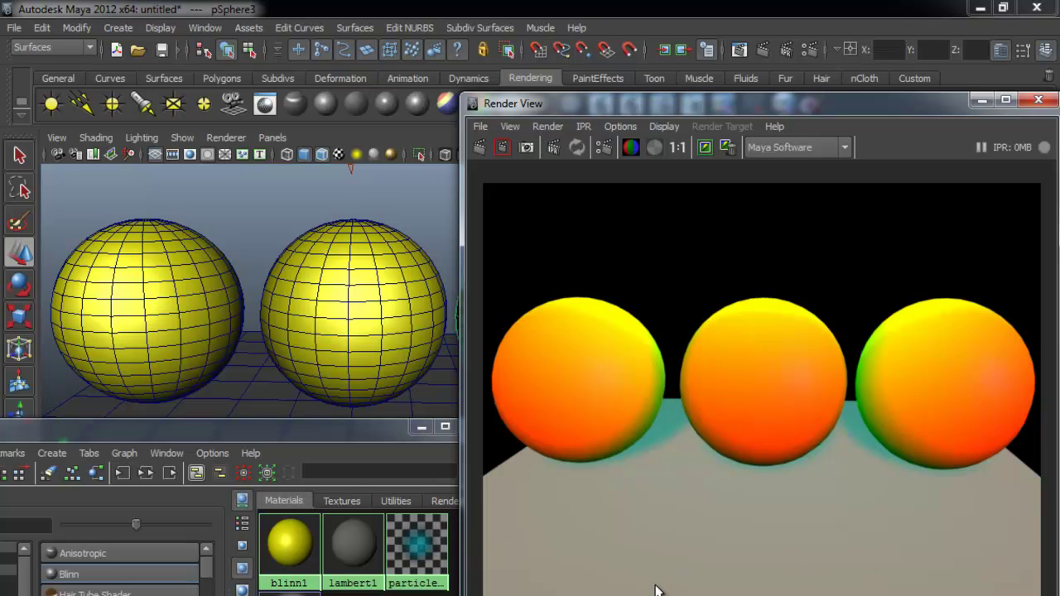
pyautogui.moveTo(465, 214)
pyautogui.mouseDown()
pyautogui.moveTo(286, 209)
pyautogui.moveTo(450, 209)
pyautogui.mouseUp()
pyautogui.moveTo(702, 109); pyautogui.dragTo(248, 79)
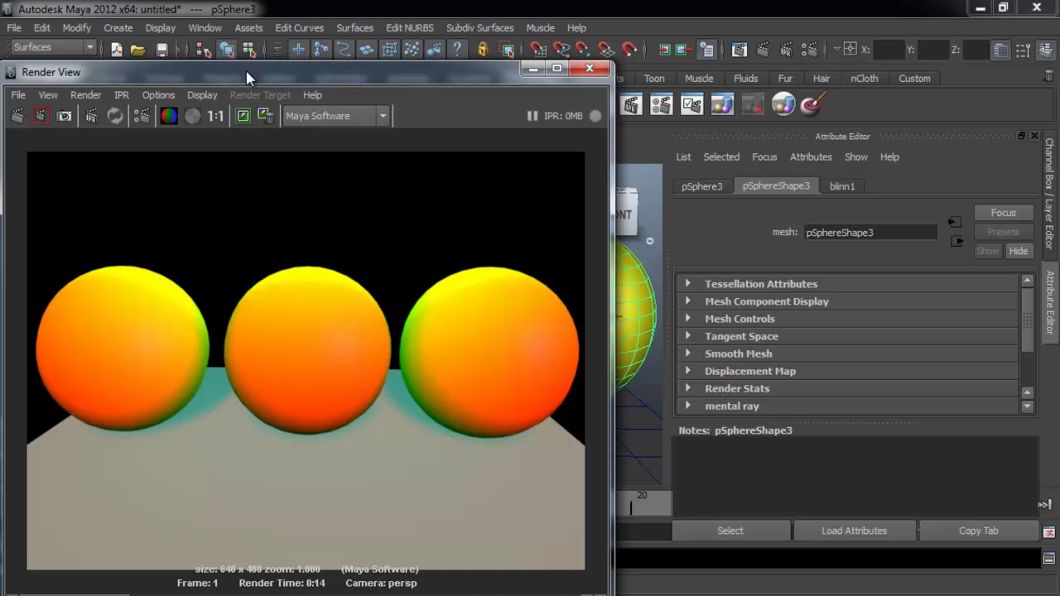
# Enable Raytracing under Raytracing Quality in the Maya Software render settings
pyautogui.click(814, 57)
pyautogui.moveTo(762, 81); pyautogui.dragTo(731, 33)
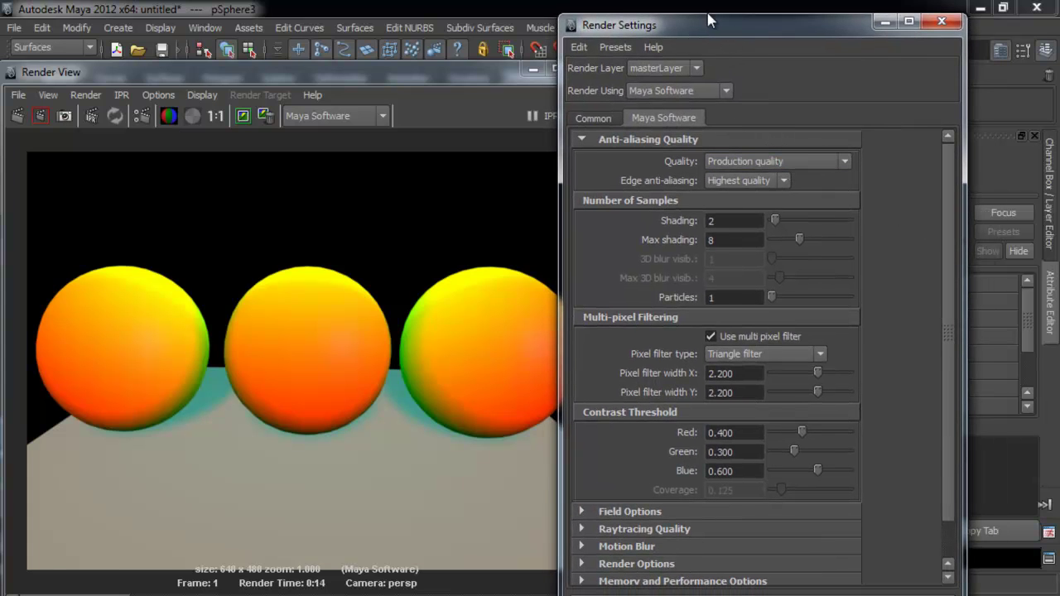
pyautogui.moveTo(713, 21)
pyautogui.mouseDown()
pyautogui.moveTo(700, 23)
pyautogui.moveTo(710, 30)
pyautogui.mouseUp()
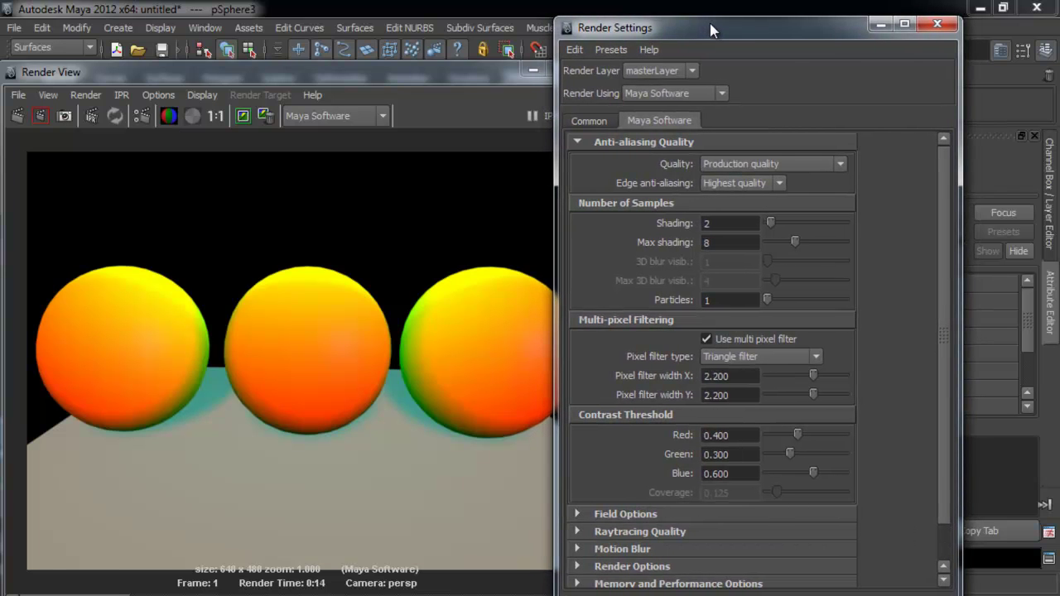
pyautogui.click(661, 533)
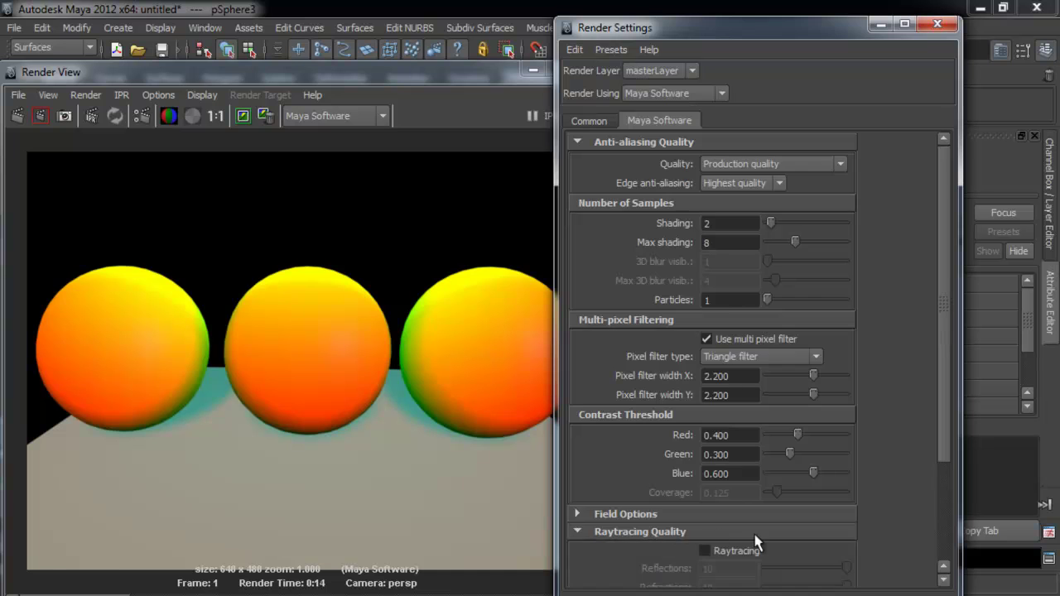
pyautogui.scroll(-3, 758, 543)
pyautogui.scroll(-1, 882, 431)
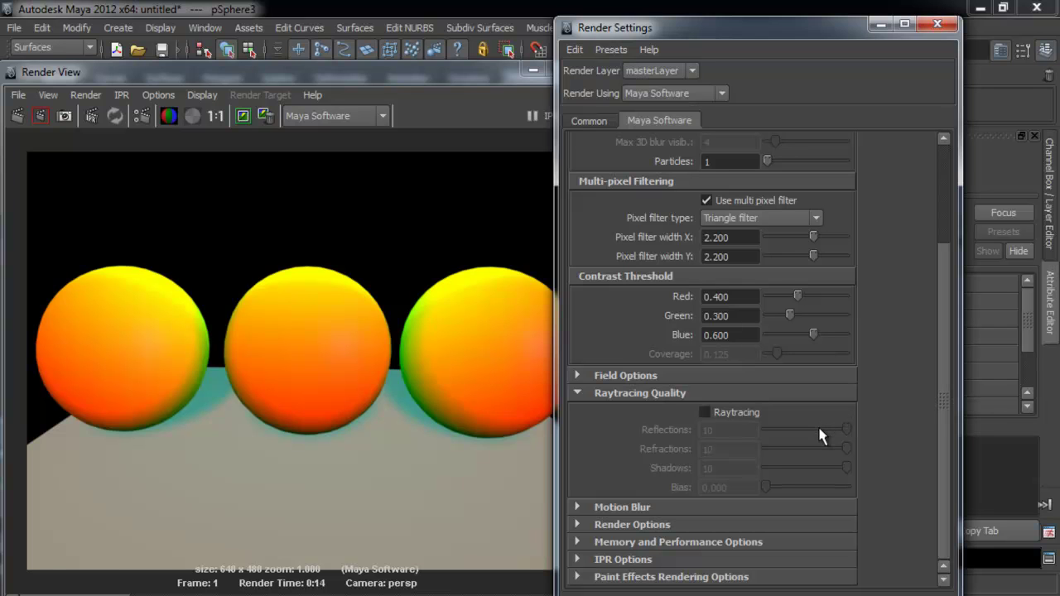
pyautogui.click(737, 413)
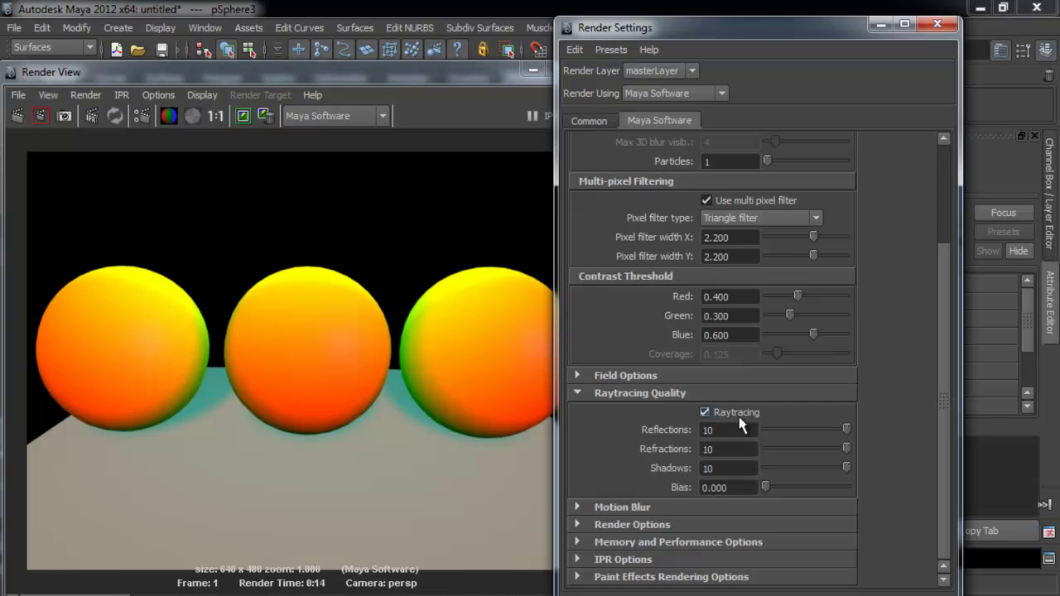
# Render the three spheres with raytracing, then close and reopen the Render Settings to review the Raytracing option
pyautogui.click(245, 116)
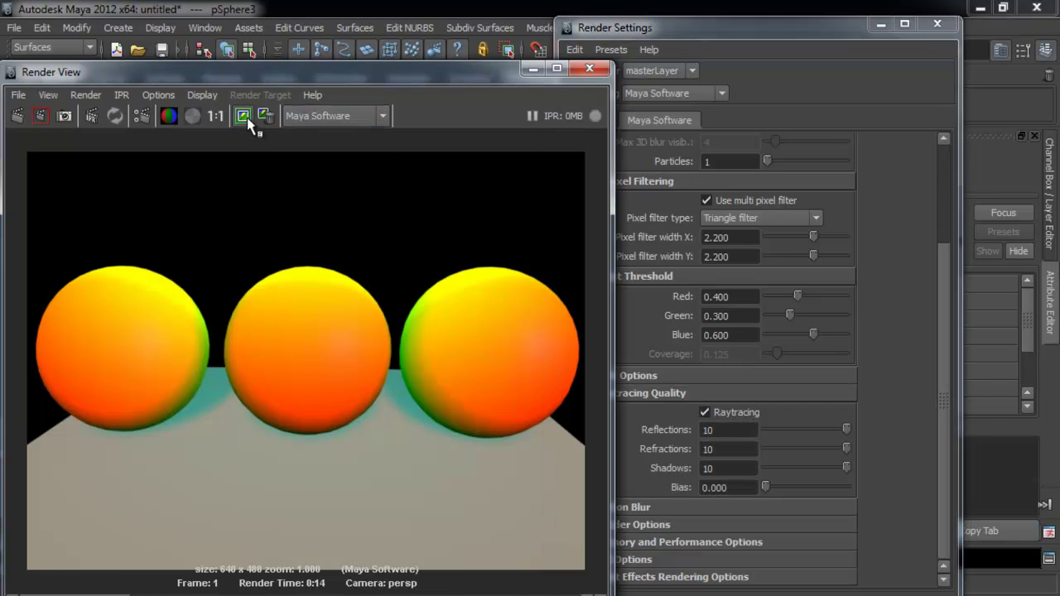
pyautogui.click(18, 117)
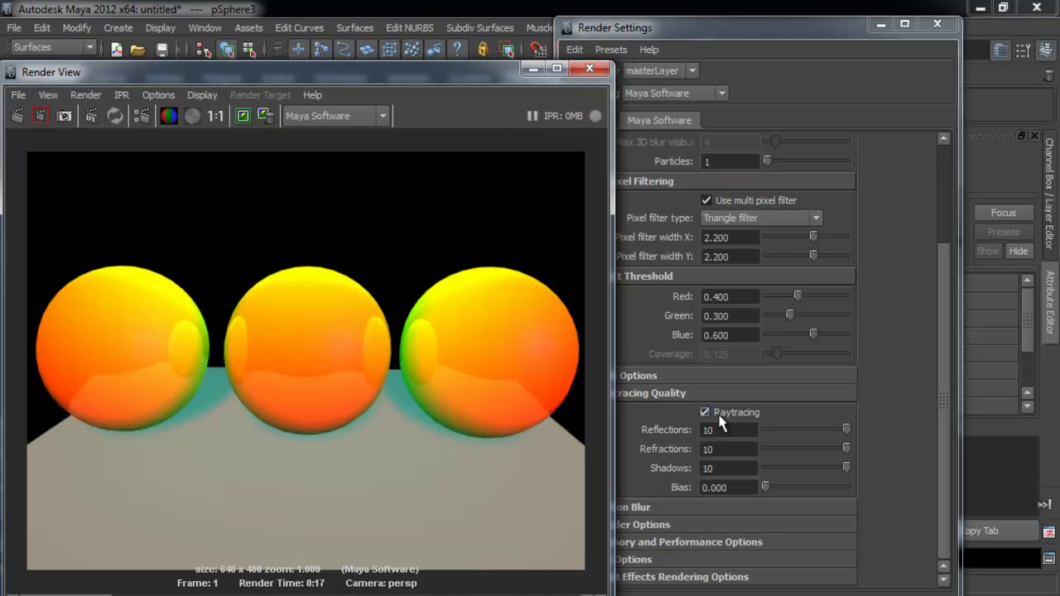
pyautogui.click(819, 82)
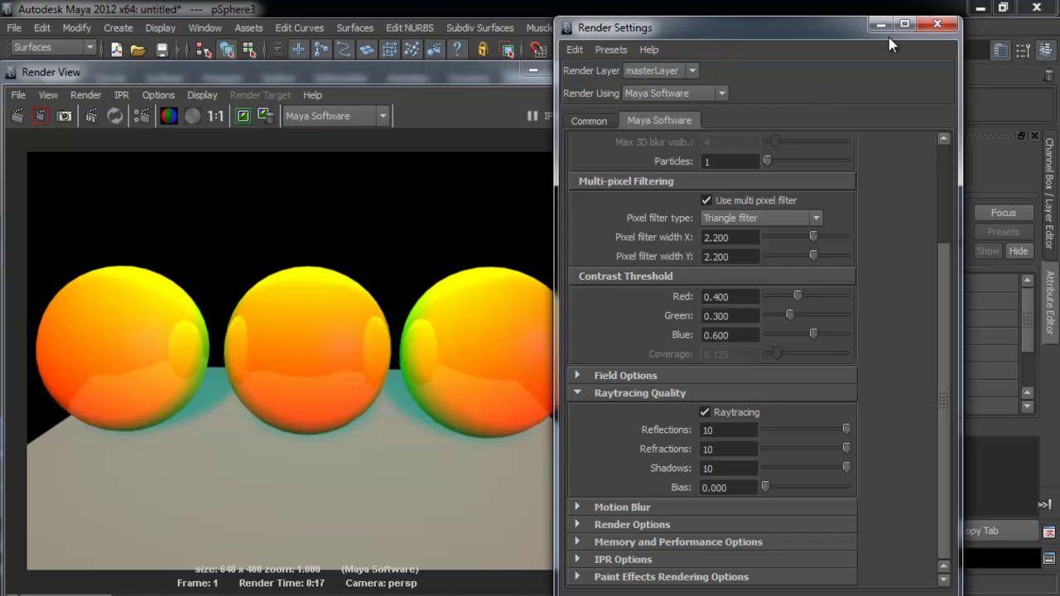
pyautogui.click(937, 24)
pyautogui.click(810, 51)
pyautogui.moveTo(803, 32); pyautogui.dragTo(811, 26)
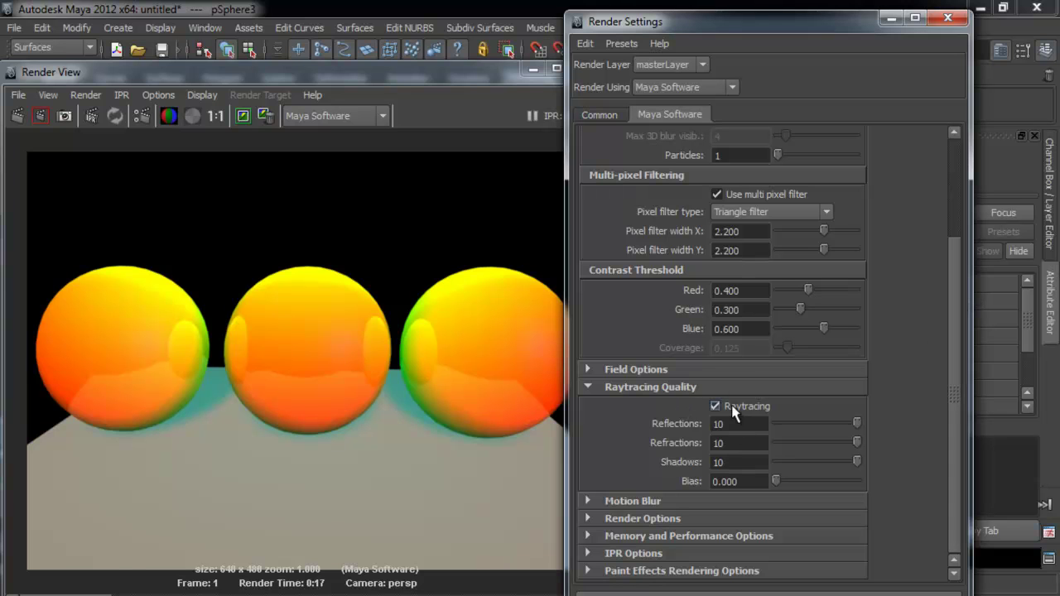
# Move the render aside, frame the gap between two spheres up close and render their reflections
pyautogui.click(460, 222)
pyautogui.moveTo(415, 80); pyautogui.dragTo(837, 102)
pyautogui.click(310, 302)
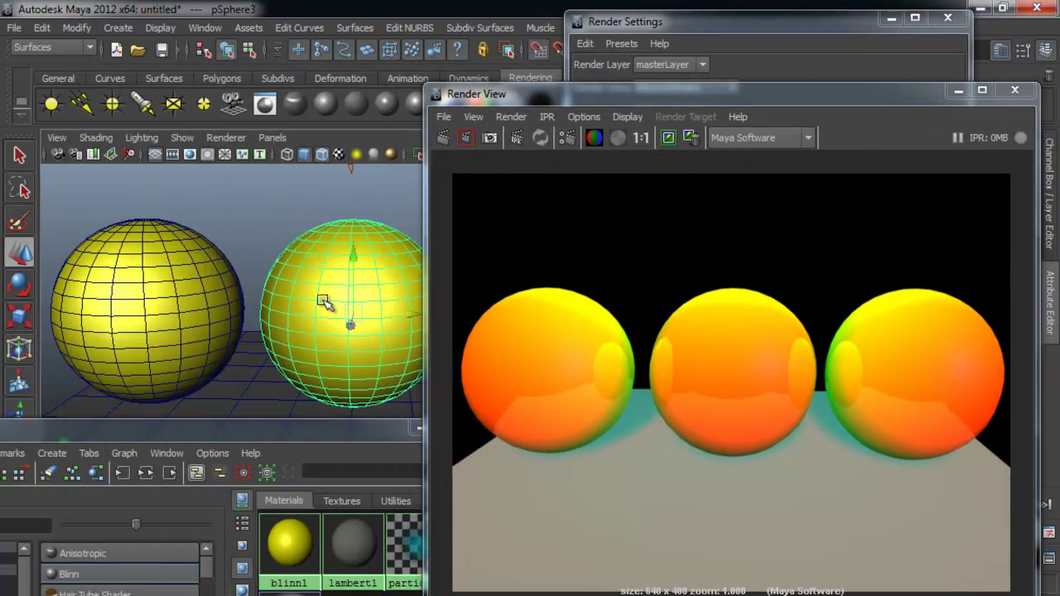
pyautogui.click(343, 218)
pyautogui.keyDown('alt'); pyautogui.moveTo(343, 218); pyautogui.dragTo(232, 234); pyautogui.keyUp('alt')
pyautogui.keyDown('alt'); pyautogui.moveTo(232, 235); pyautogui.dragTo(300, 301, button='right'); pyautogui.keyUp('alt')
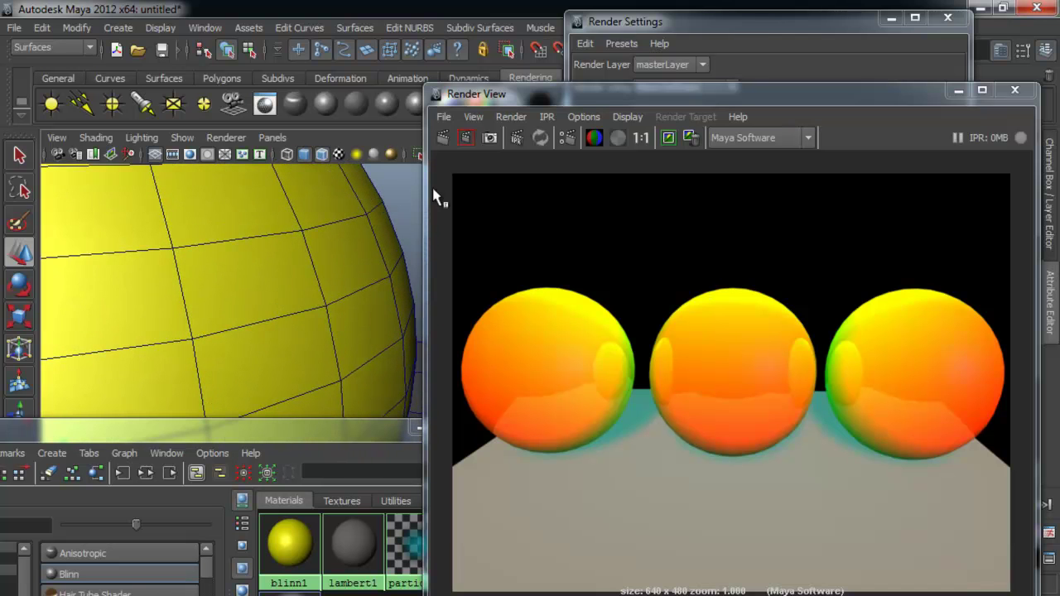
pyautogui.click(442, 136)
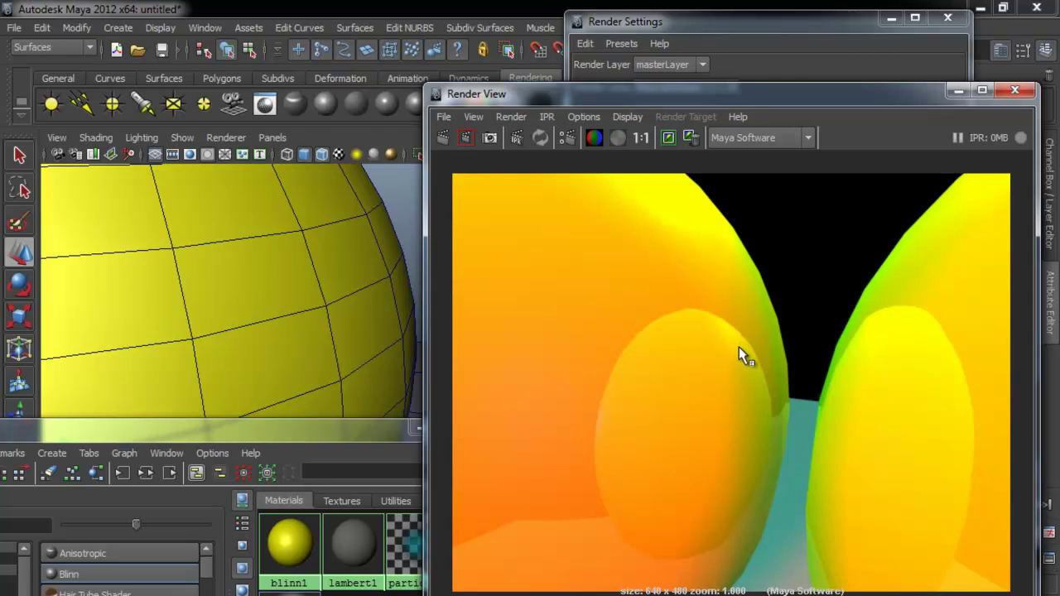
pyautogui.scroll(-1, 777, 395)
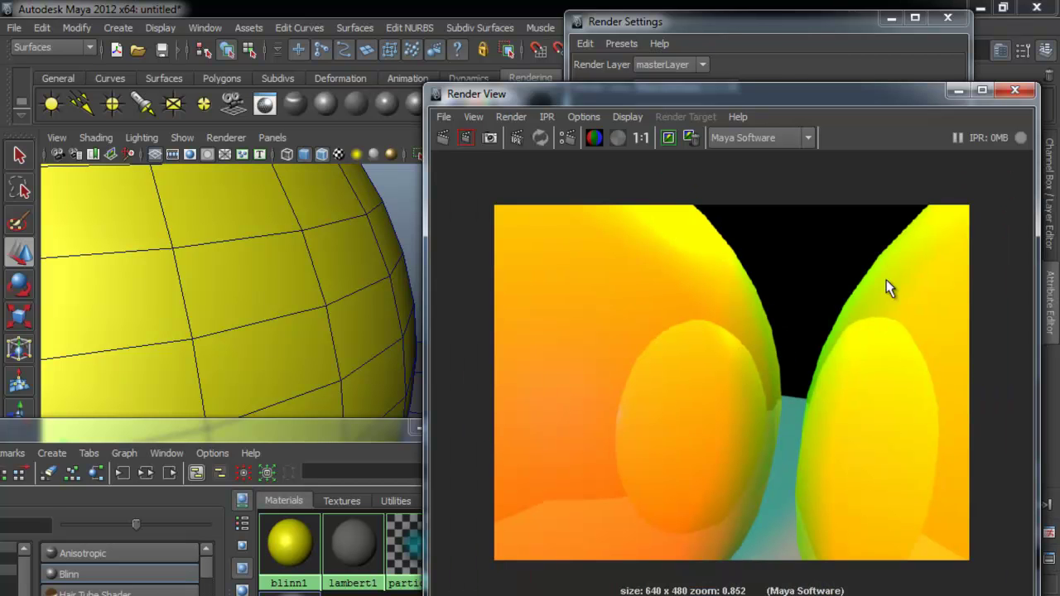
# Close the Render View and frame all three spheres in the perspective view at an angle
pyautogui.click(1015, 90)
pyautogui.keyDown('alt'); pyautogui.moveTo(497, 284); pyautogui.dragTo(317, 265, button='right'); pyautogui.keyUp('alt')
pyautogui.keyDown('alt'); pyautogui.moveTo(318, 265); pyautogui.dragTo(398, 280, button='middle'); pyautogui.keyUp('alt')
pyautogui.keyDown('alt'); pyautogui.moveTo(398, 279); pyautogui.dragTo(361, 261); pyautogui.keyUp('alt')
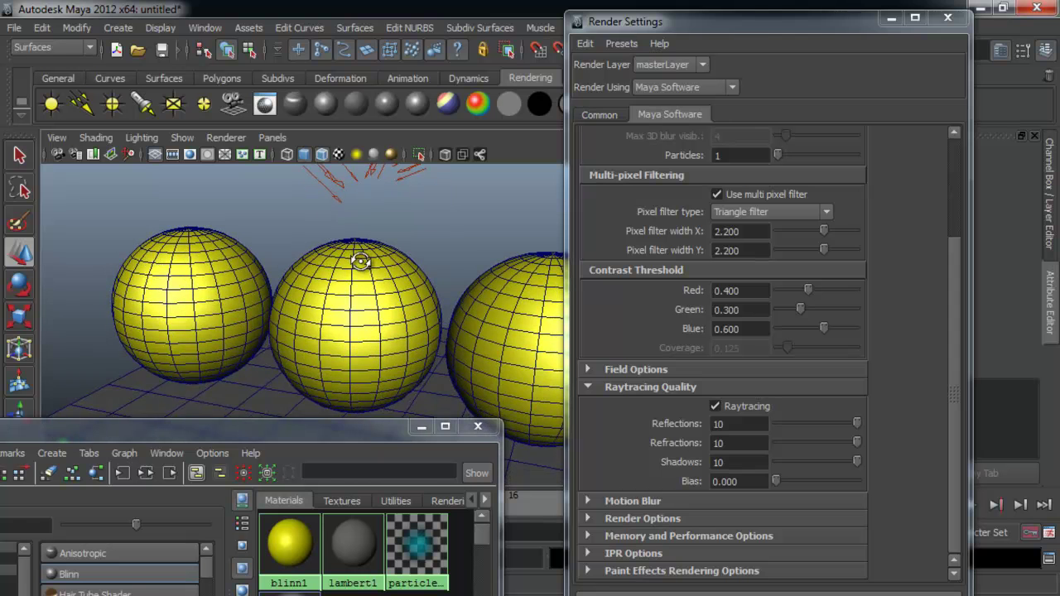